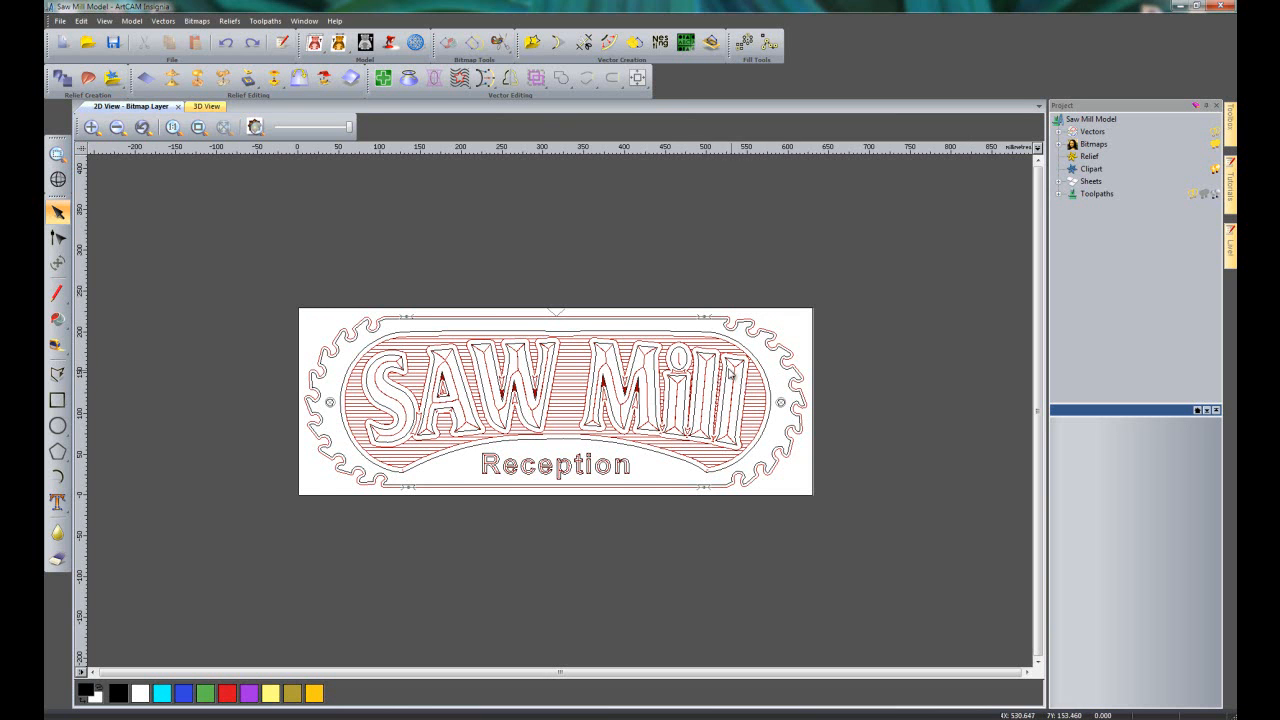
Hide the previews of all toolpaths in the 2D view so that only the sign's vectors are displayed.
scroll(734, 376, "up", 1)
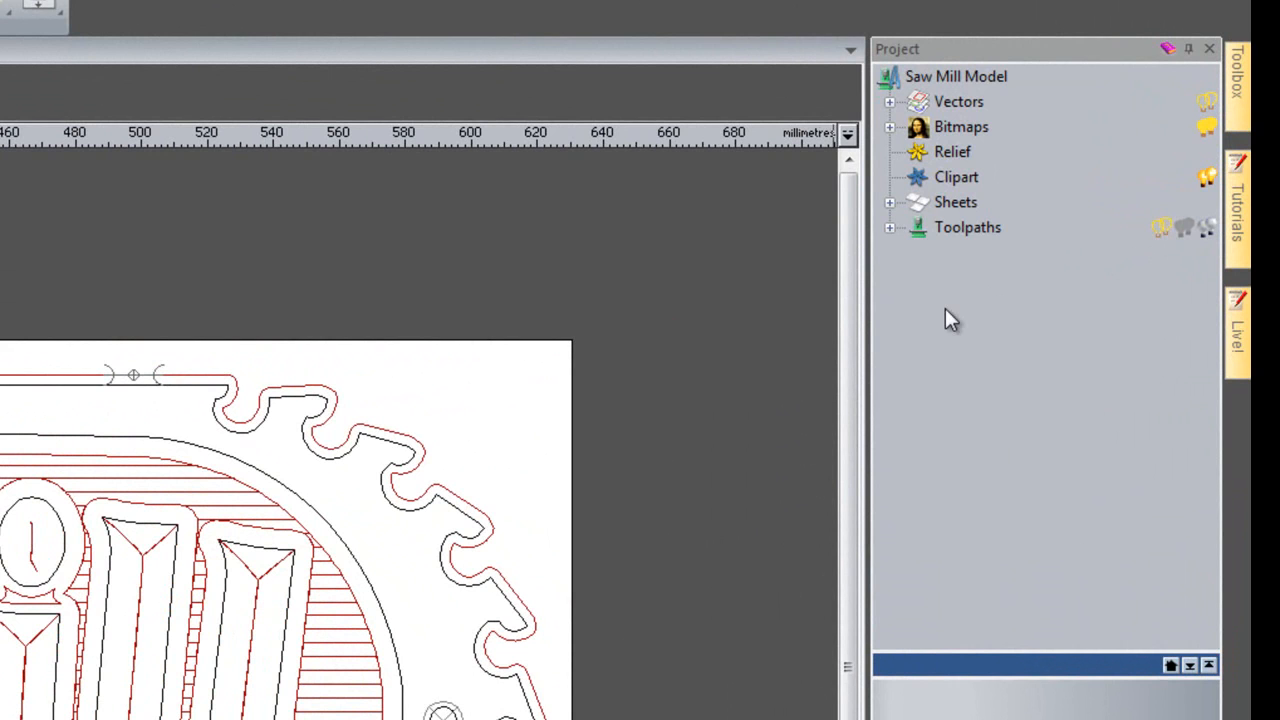
left_click(1161, 227)
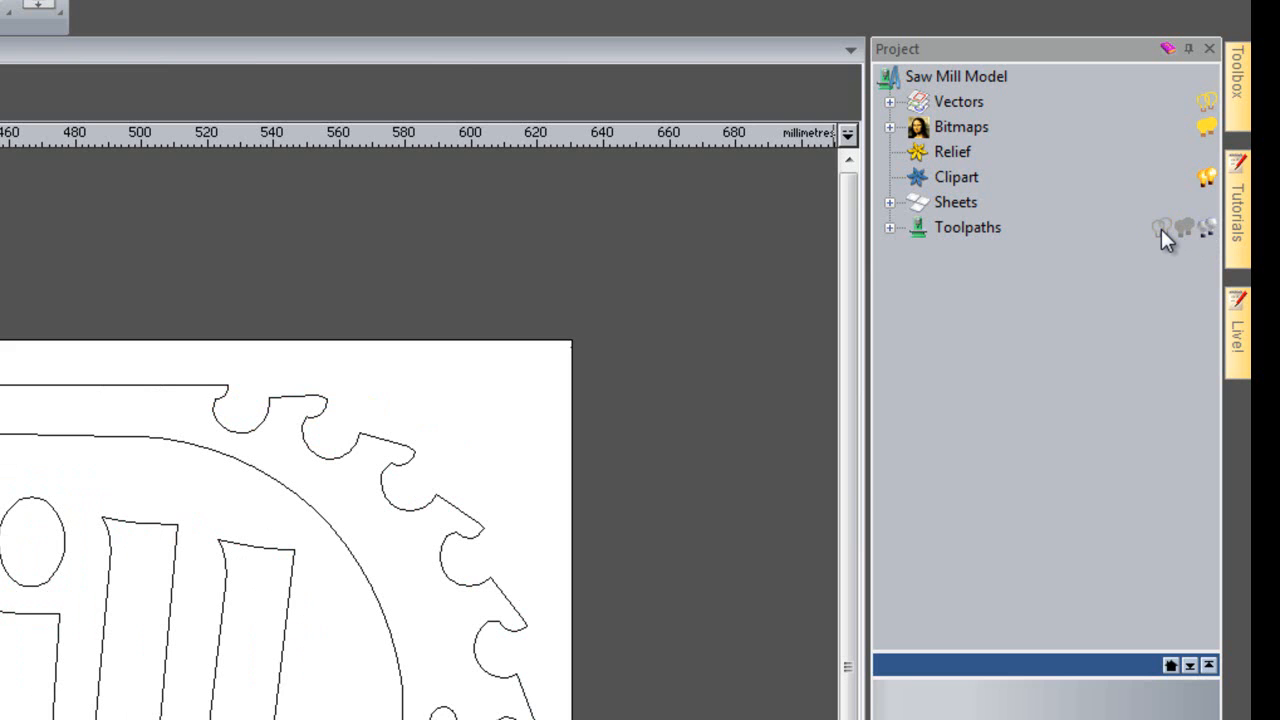
left_click(1161, 228)
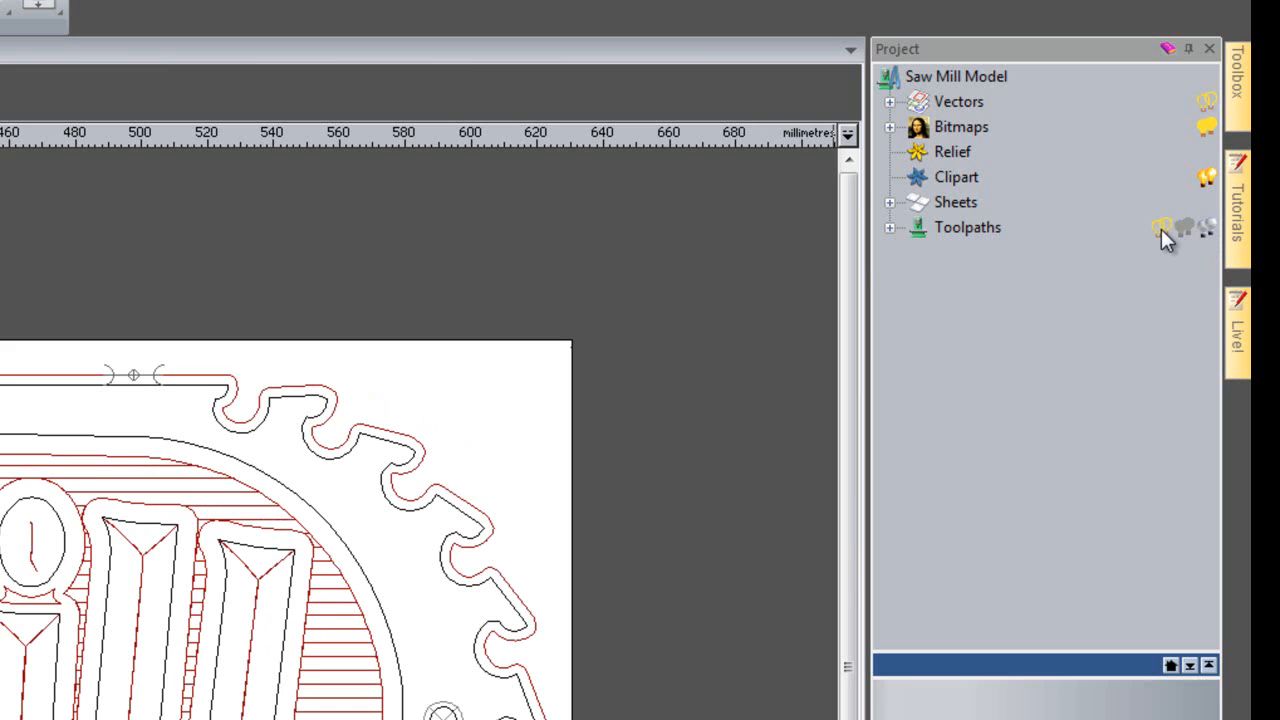
left_click(1161, 228)
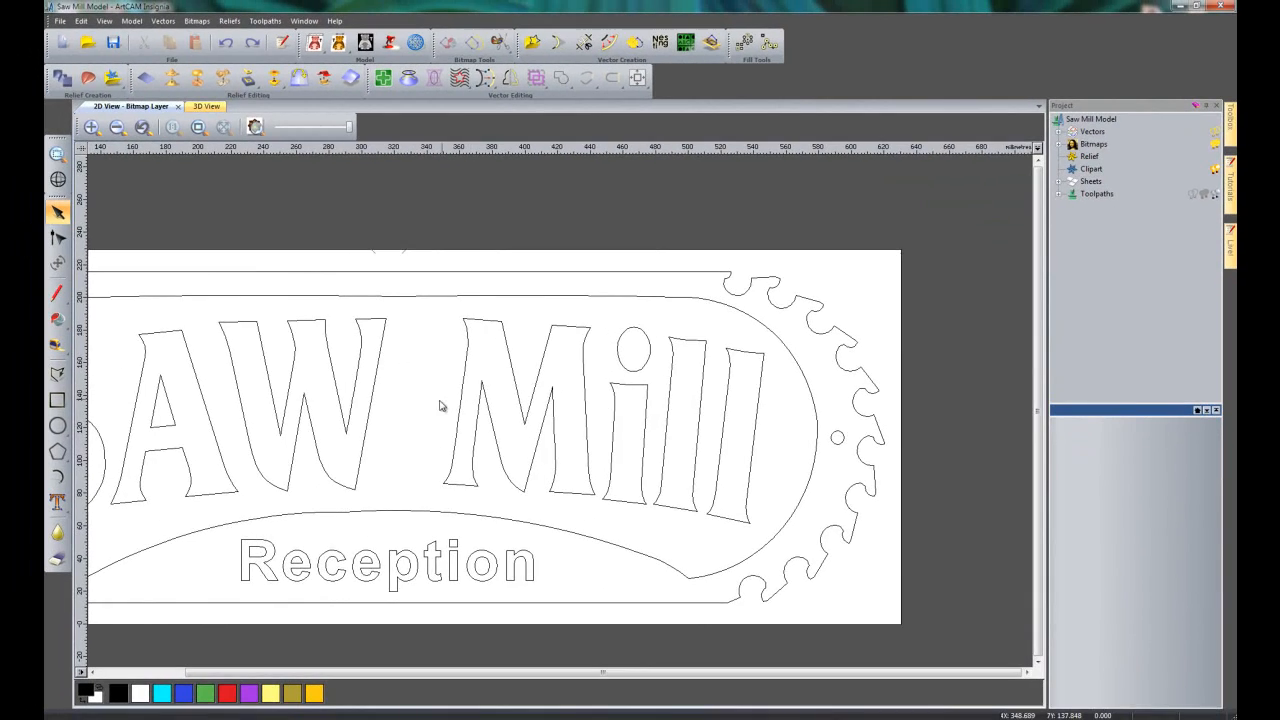
middle_click_drag(431, 406, 597, 400)
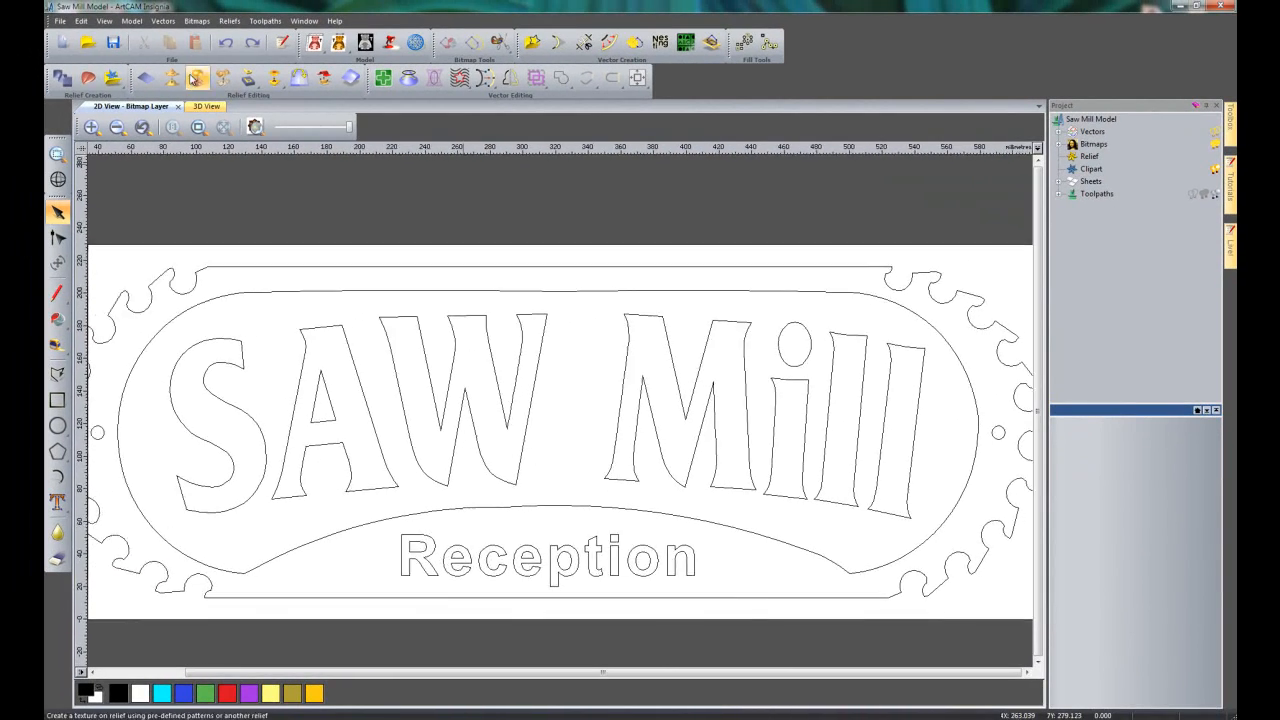
Simulate the Area Clear toolpath in the 3D view on a whole-model block at standard resolution and inspect the cut.
left_click(205, 106)
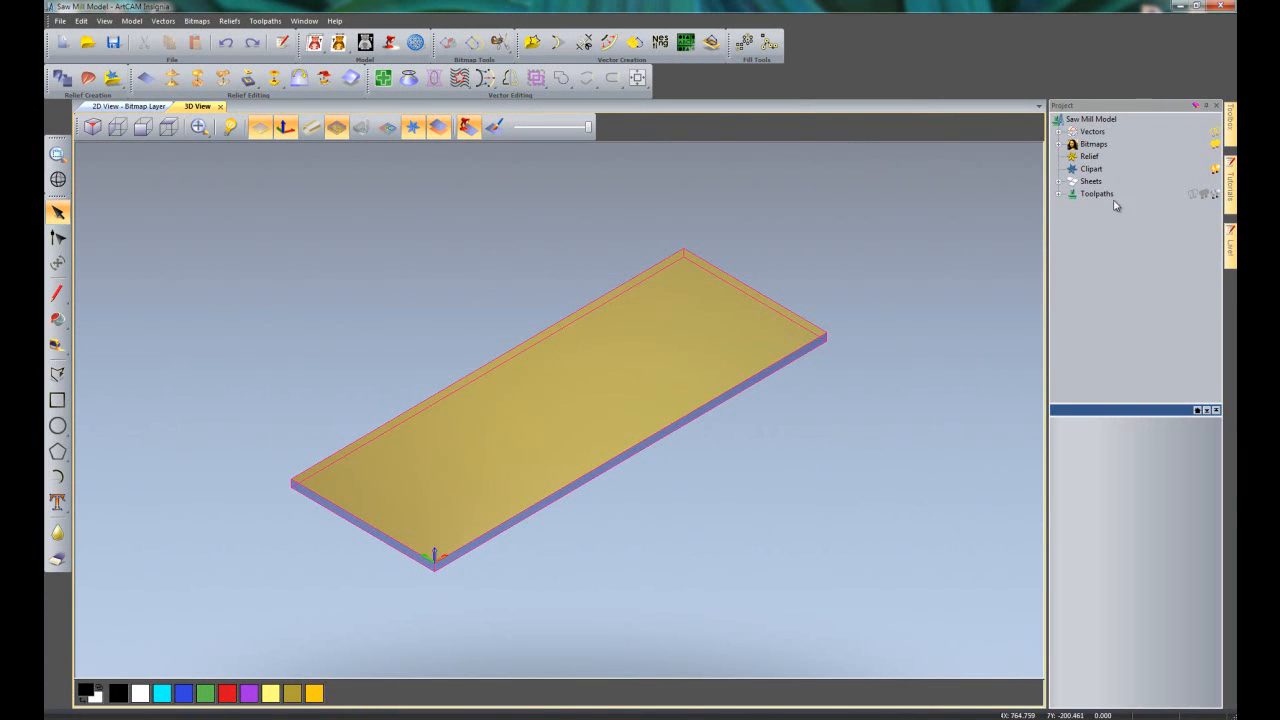
left_click(1089, 219)
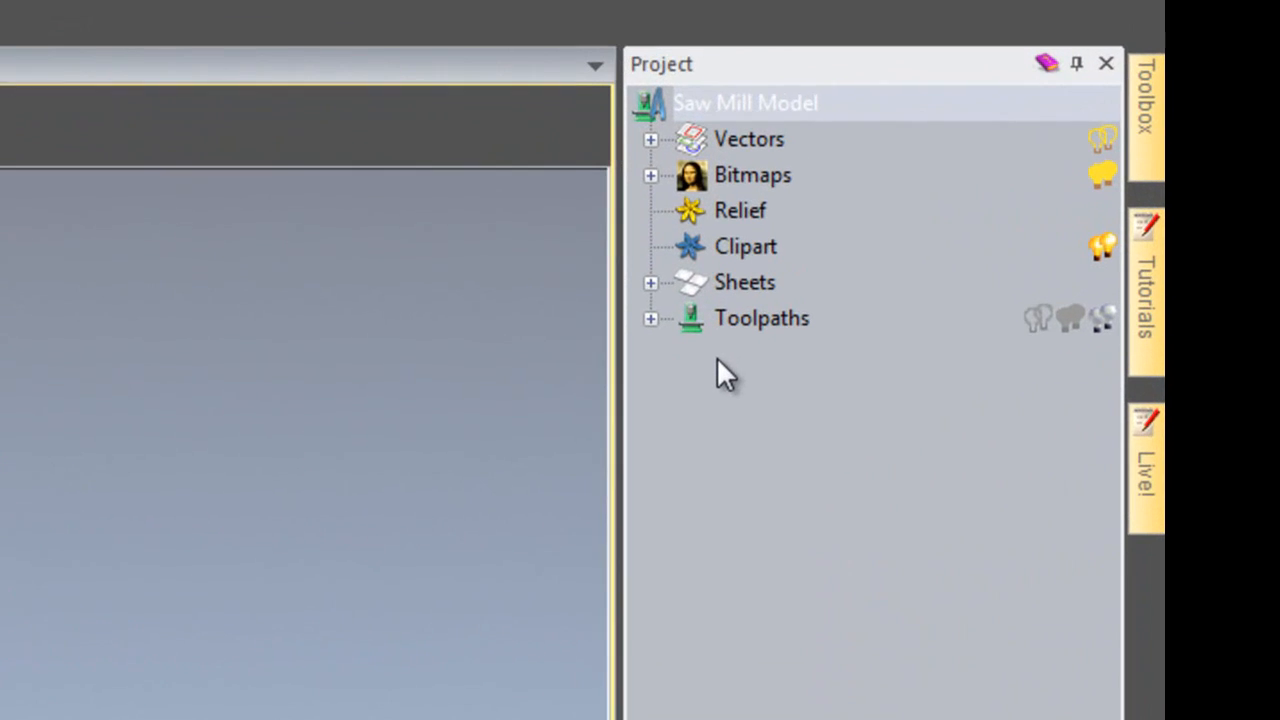
left_click(644, 320)
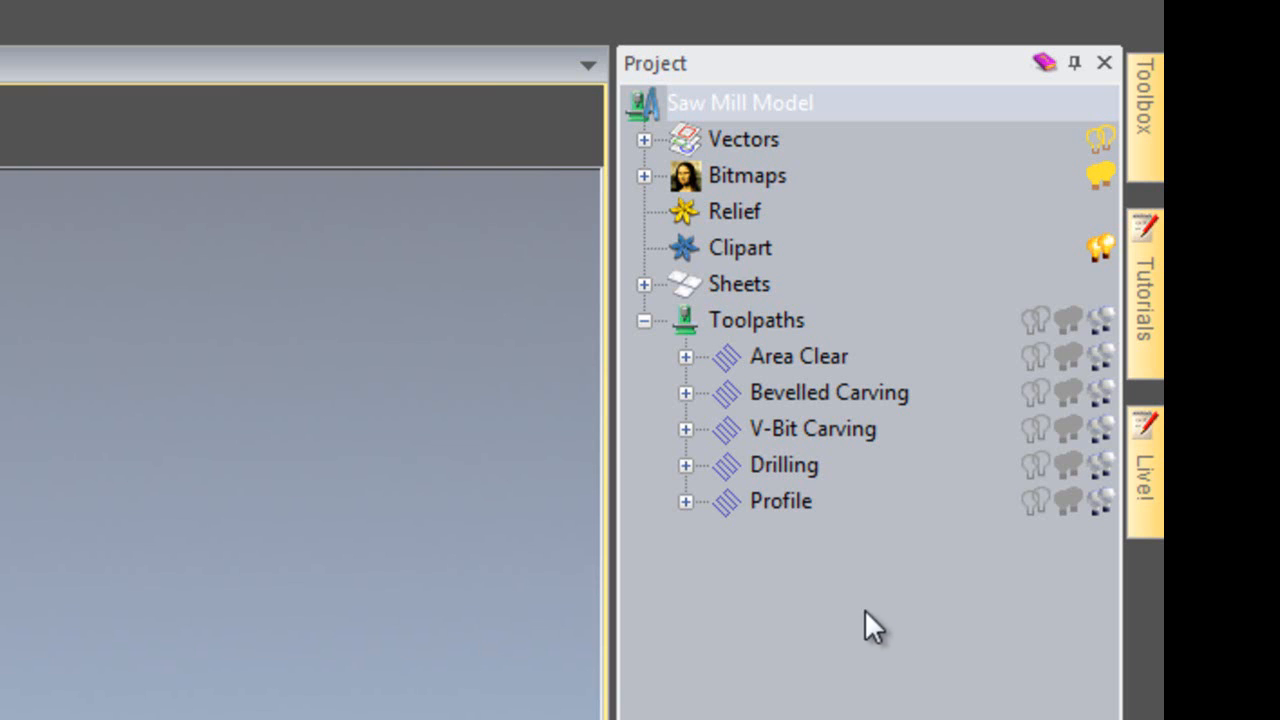
right_click(808, 360)
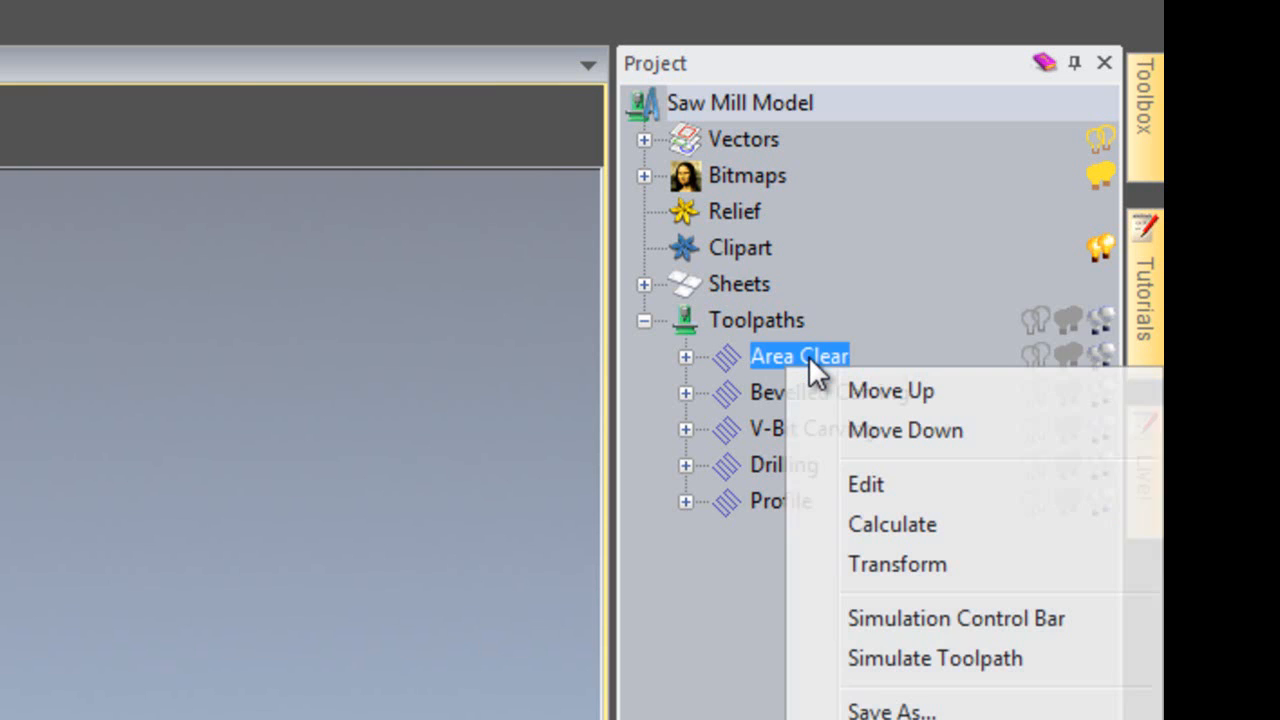
left_click(935, 659)
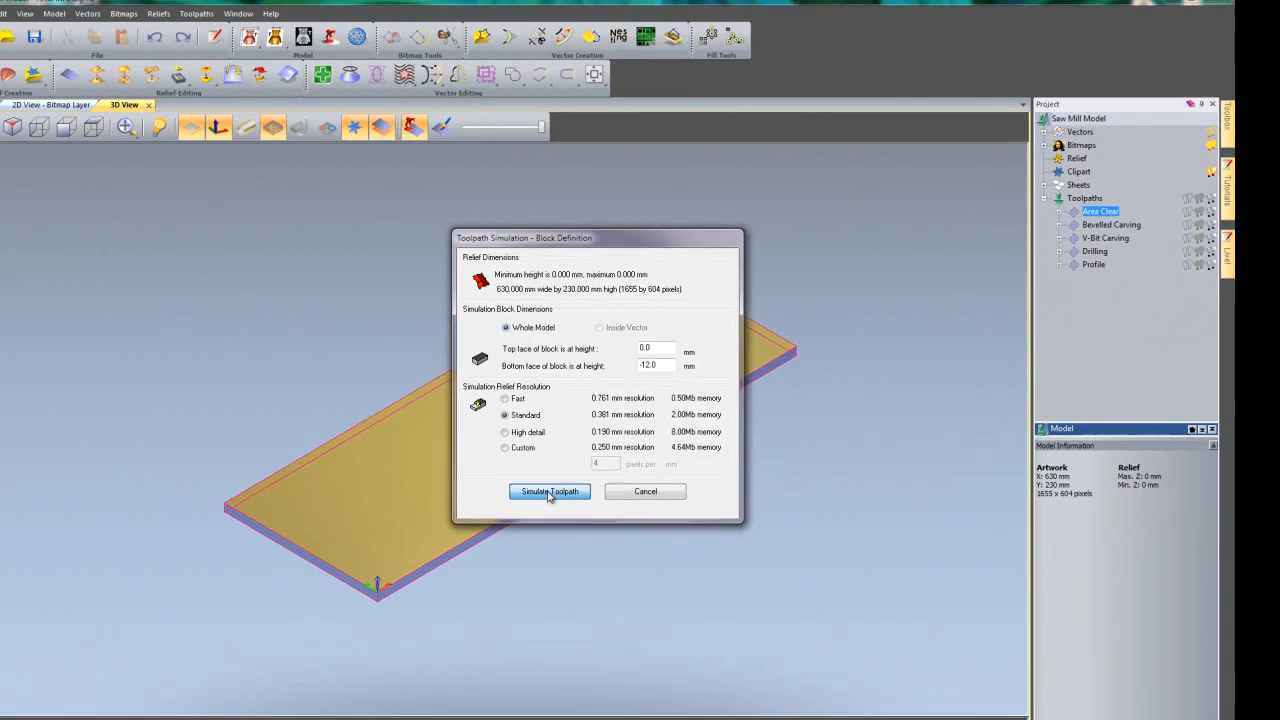
left_click(551, 494)
left_click_drag(877, 428, 801, 396)
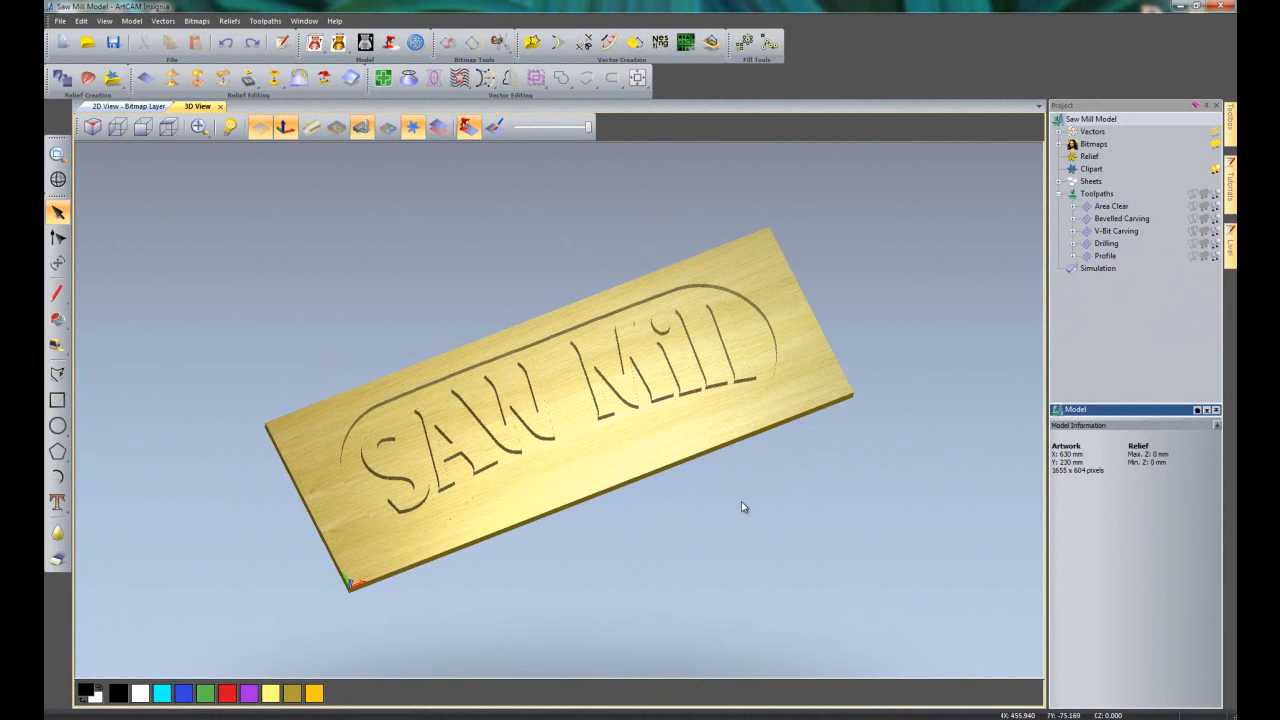
left_click_drag(729, 509, 679, 441)
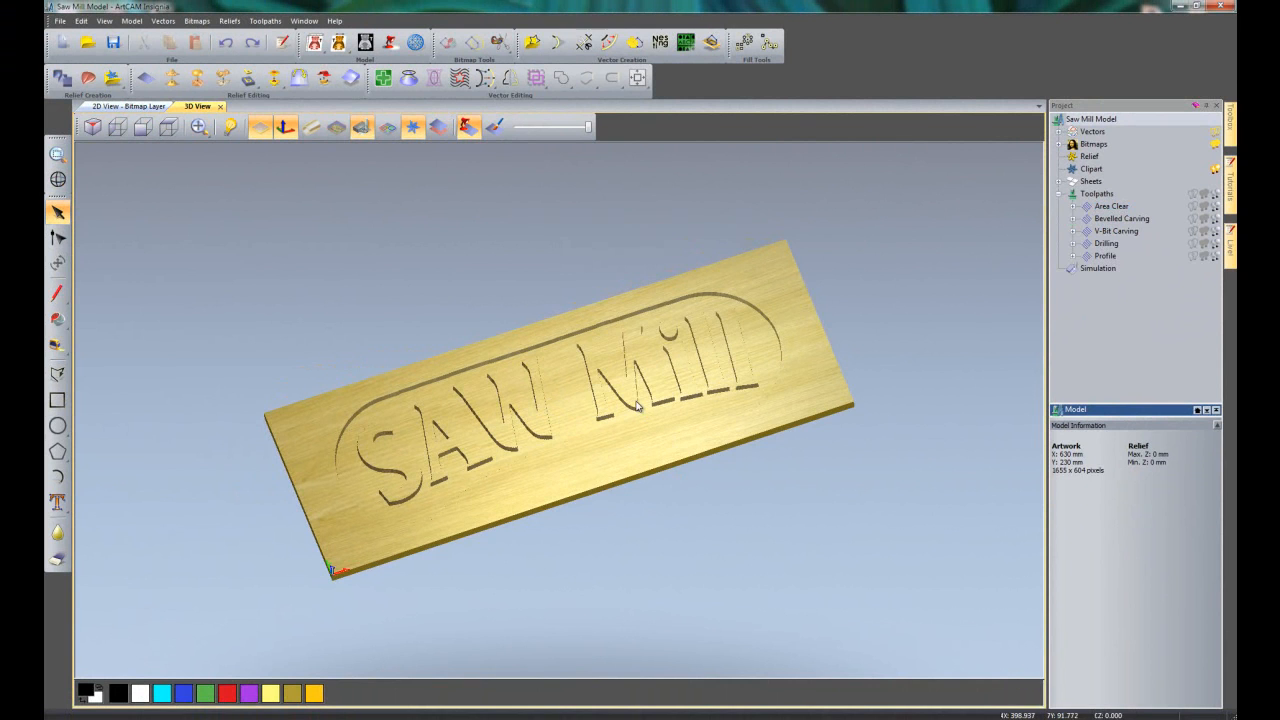
Simulate the Bevelled Carving and V-Bit Carving toolpaths on the block.
right_click(1114, 219)
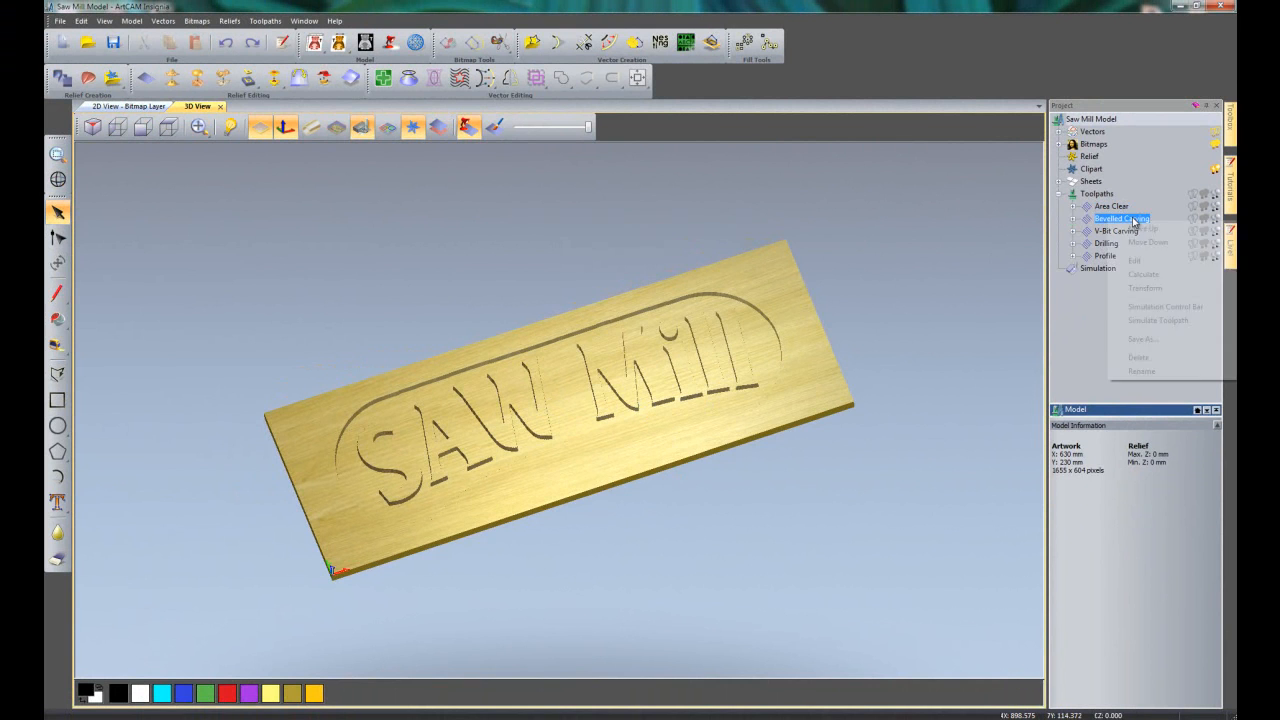
left_click(1138, 320)
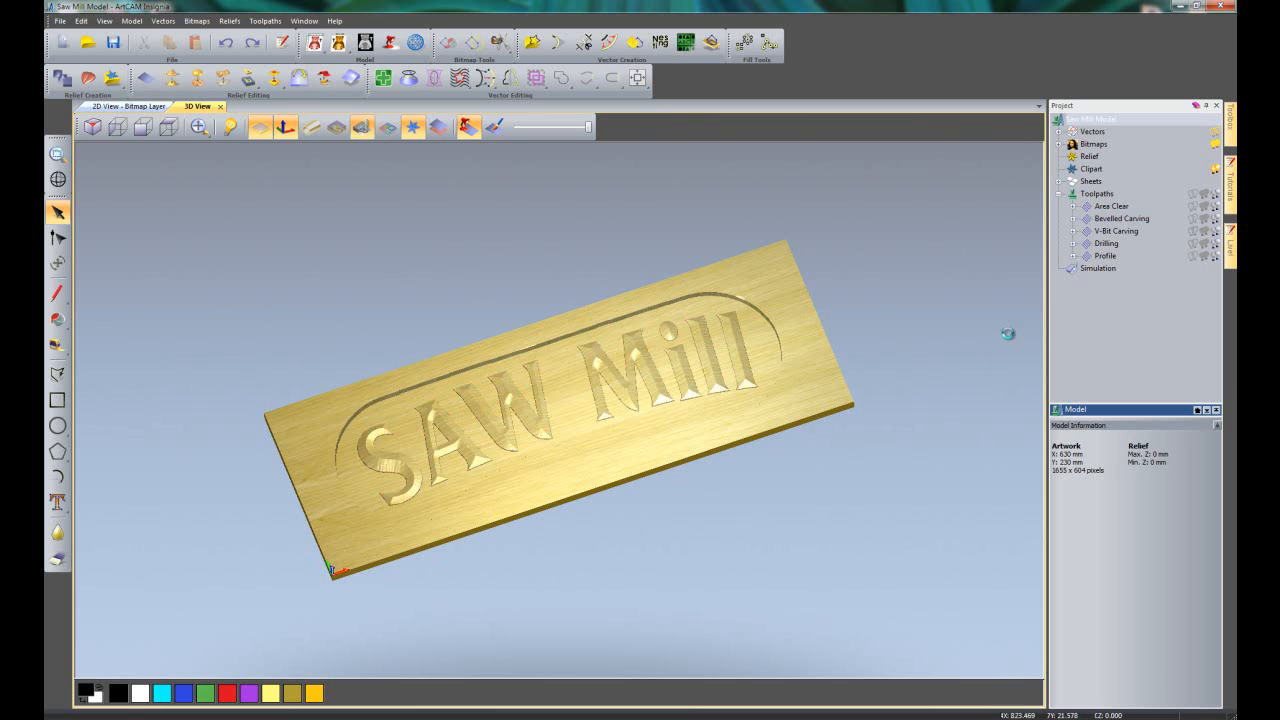
right_click(1116, 231)
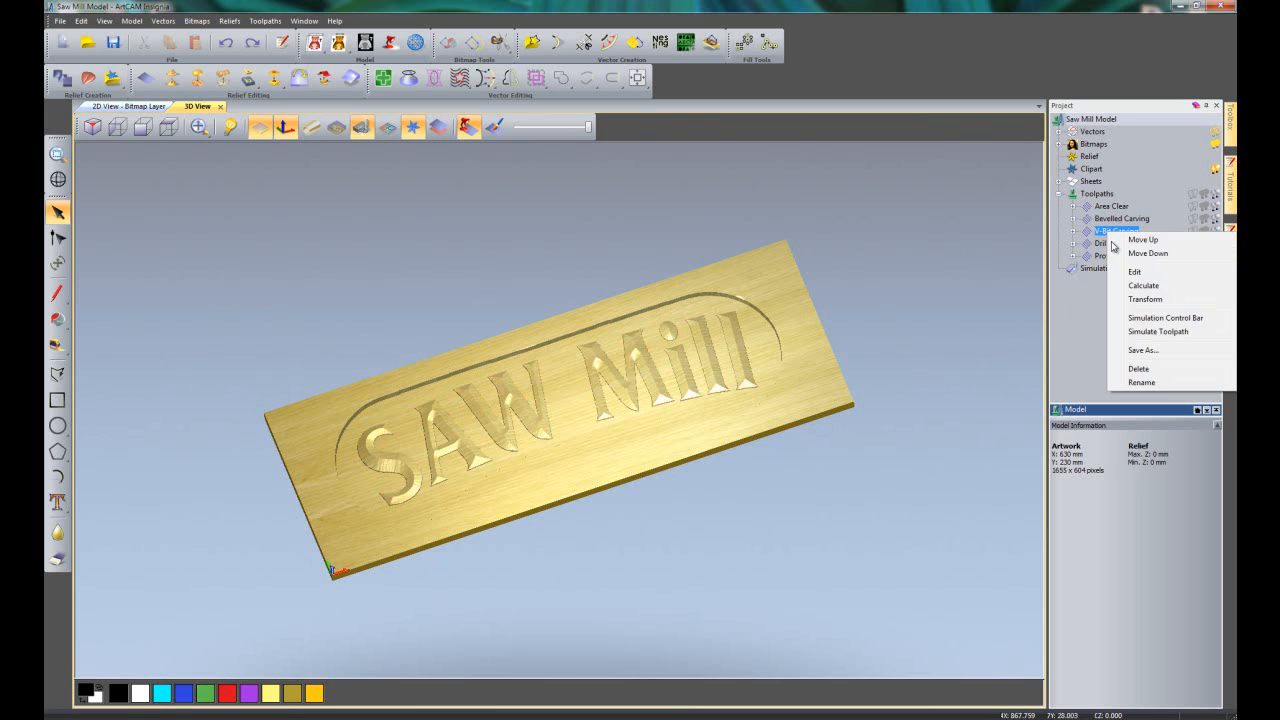
left_click(1136, 330)
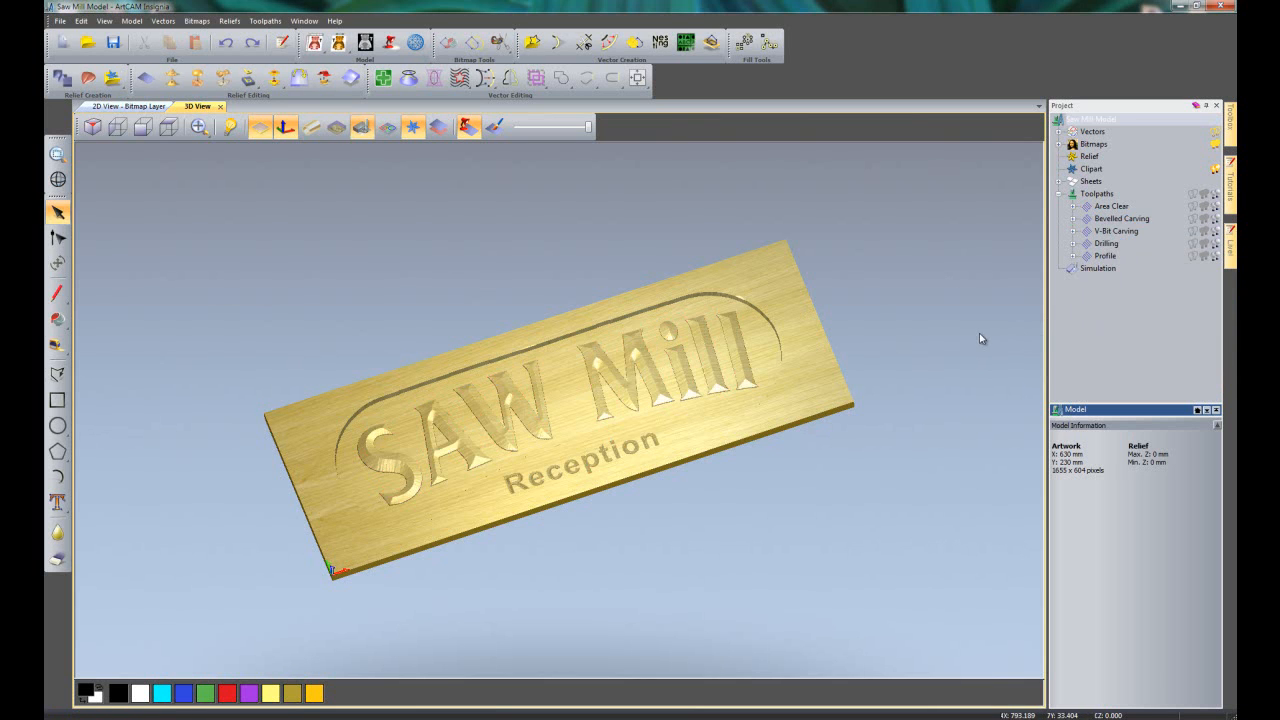
Simulate the Drilling and Profile toolpaths on the block and inspect the resulting sign from another angle.
right_click(1106, 243)
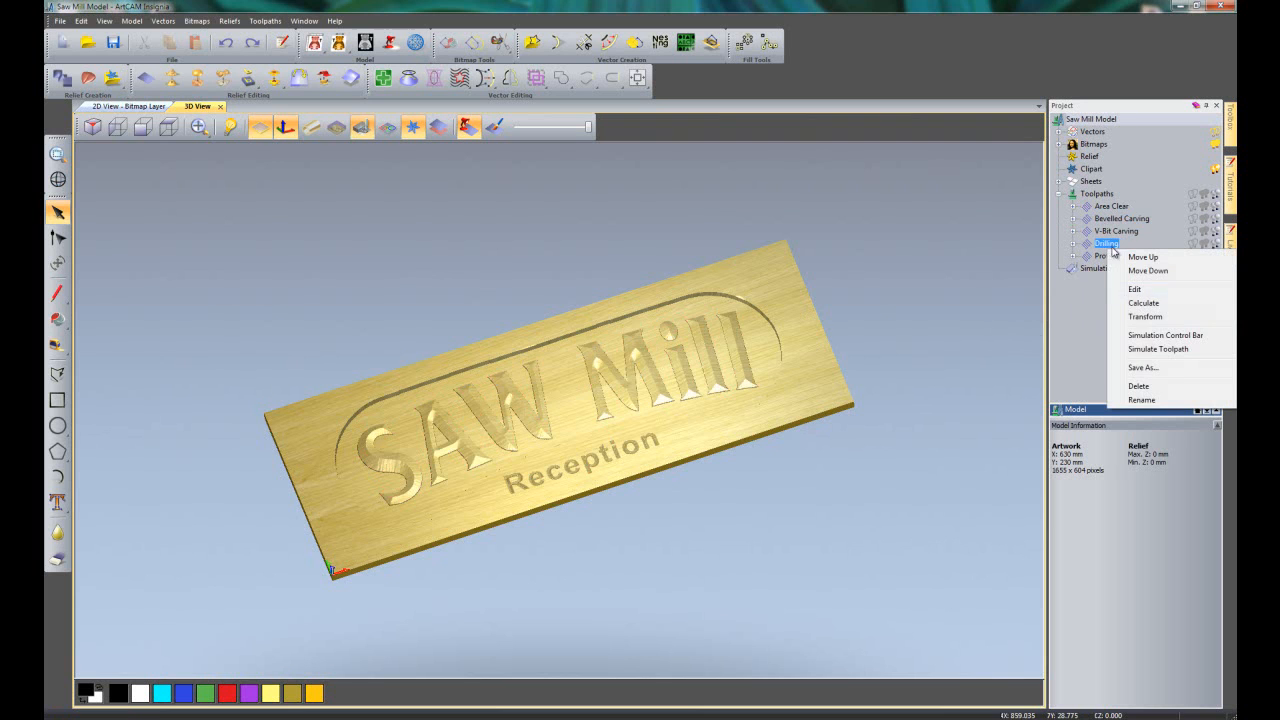
left_click(1143, 349)
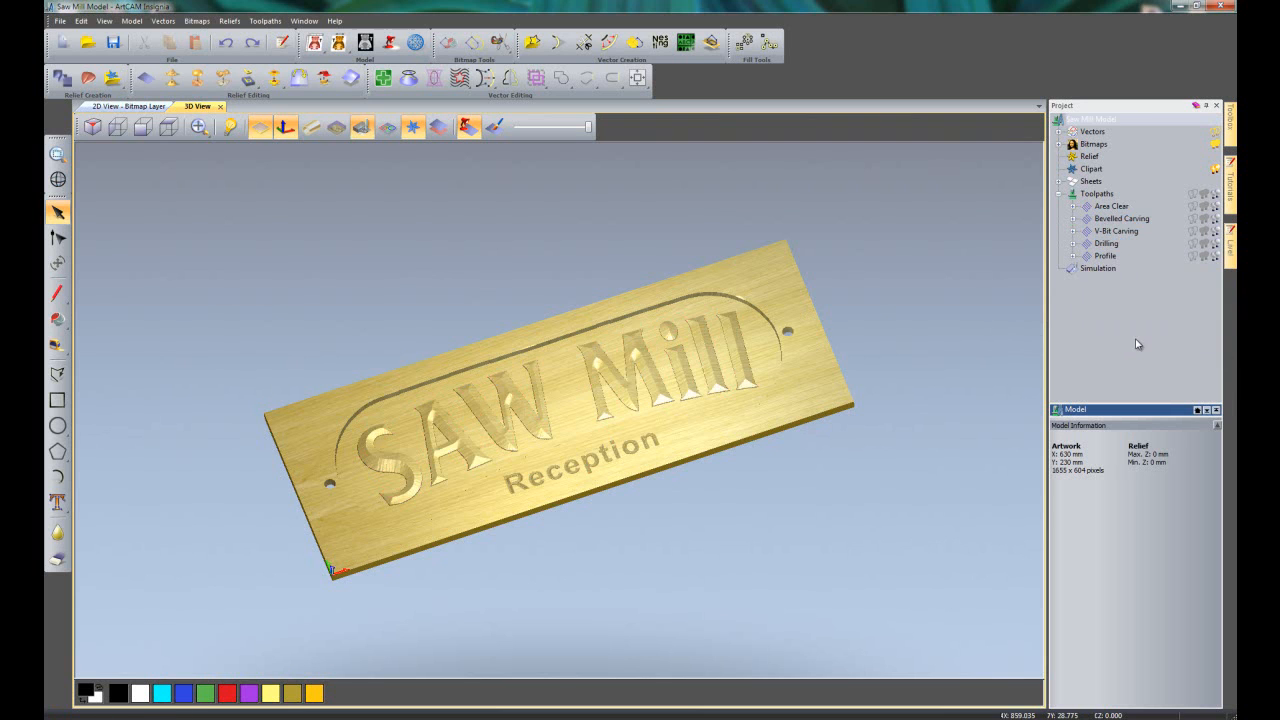
right_click(1108, 258)
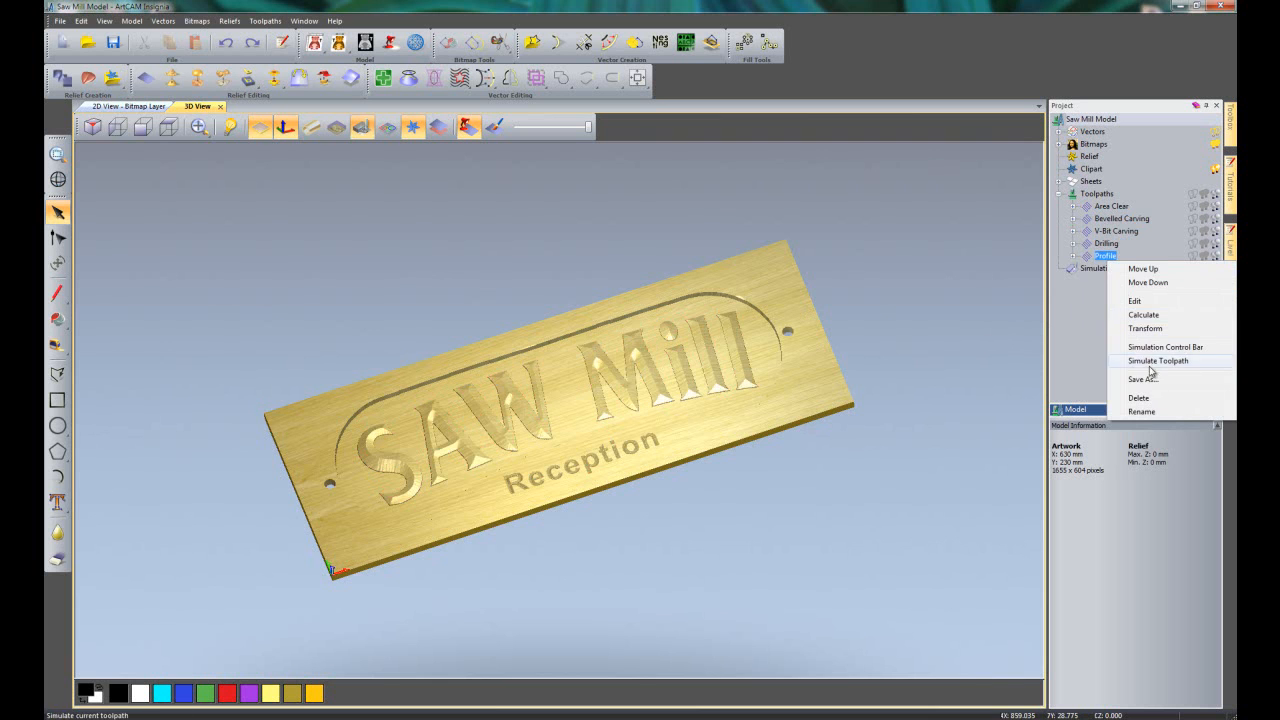
left_click(1152, 362)
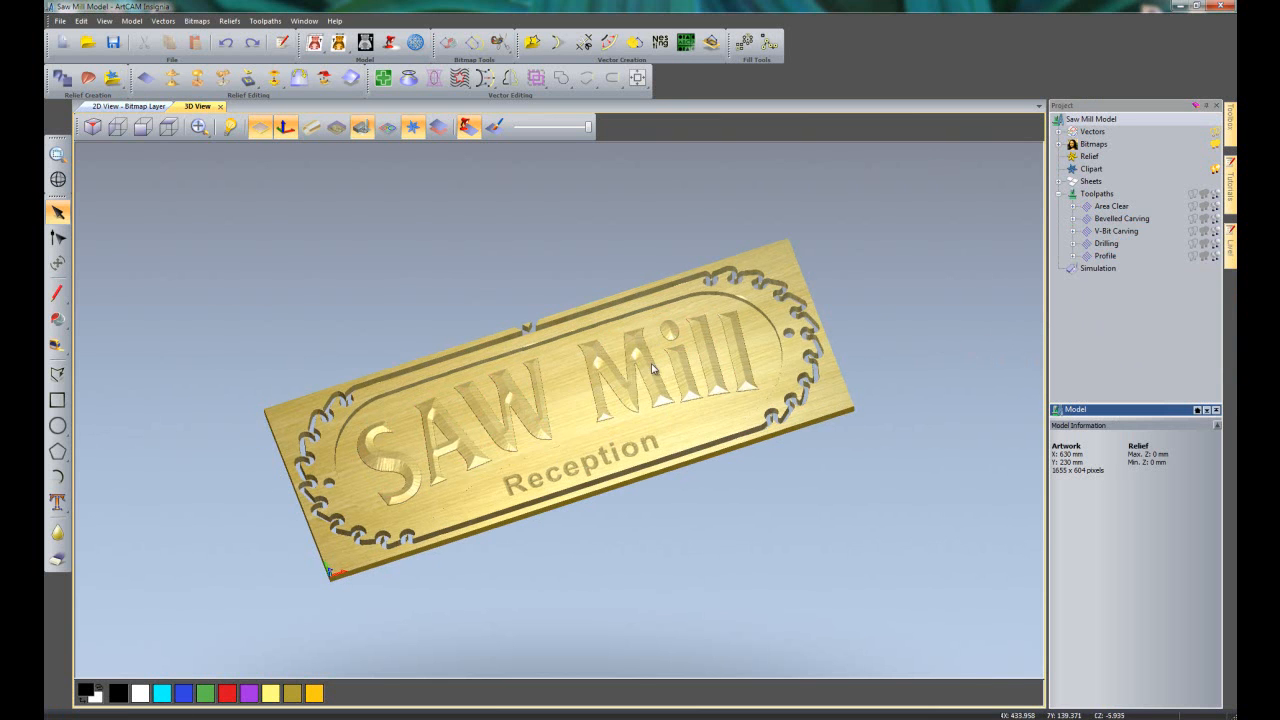
left_click_drag(637, 434, 662, 400)
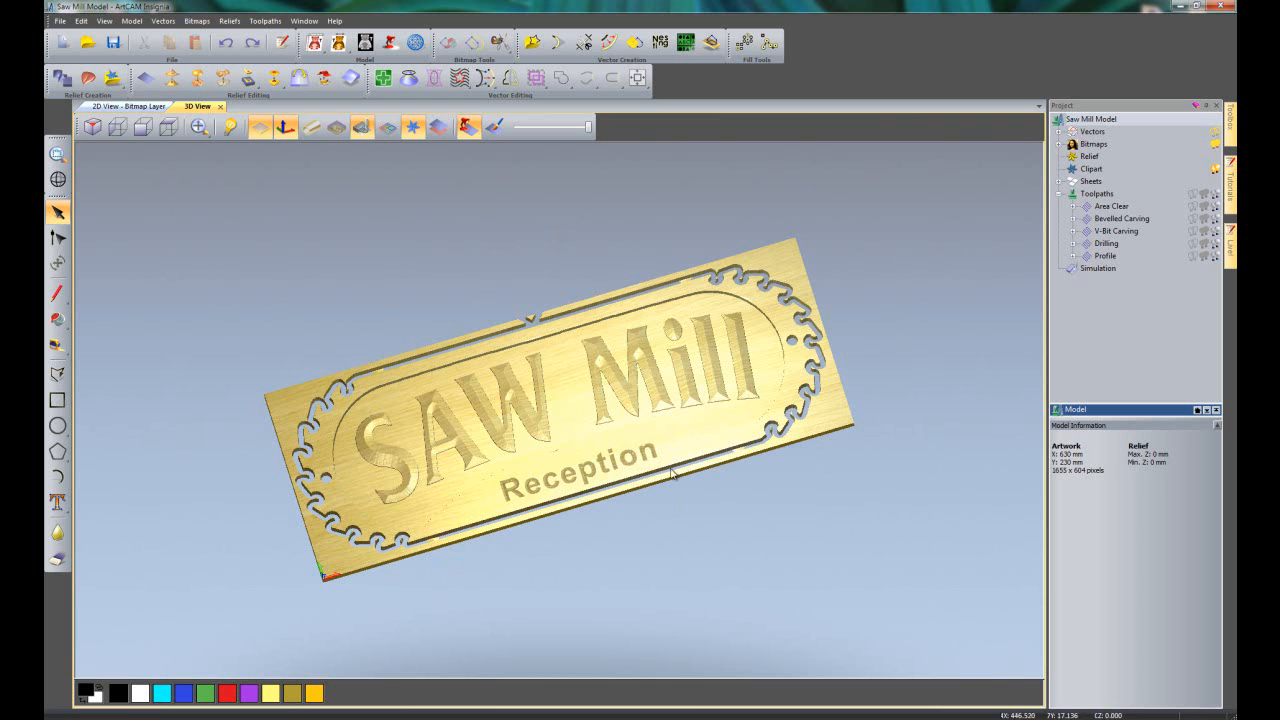
mouse_move(624, 488)
left_mouse_down()
mouse_move(672, 410)
mouse_move(840, 440)
left_mouse_up()
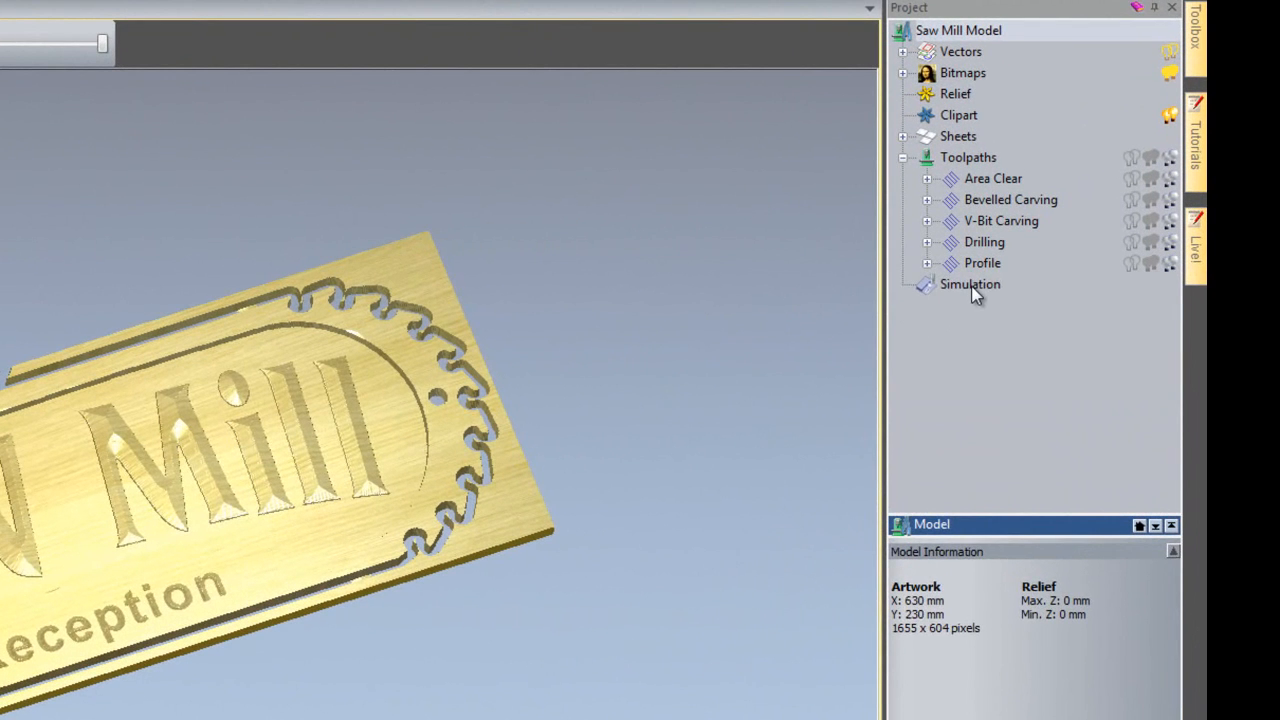
Apply the Medium Oak (H) material to the toolpath simulation and inspect the rendered sign.
left_click(970, 285)
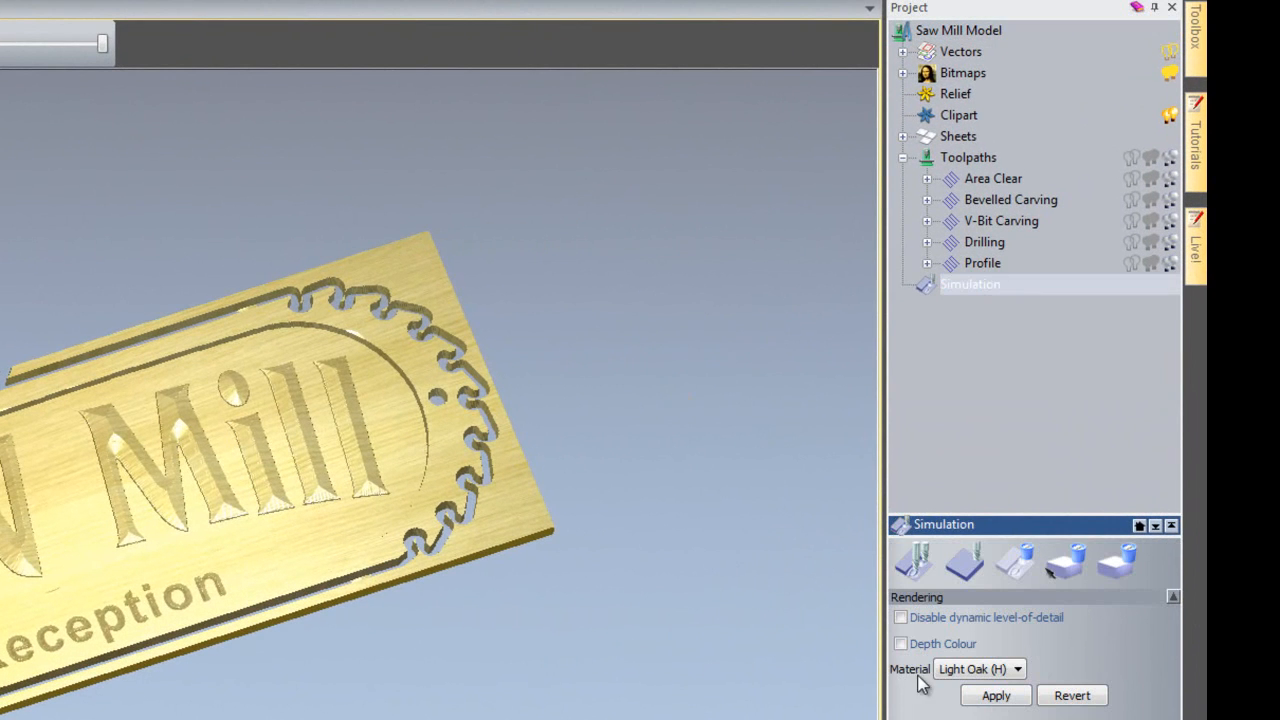
left_click(1016, 671)
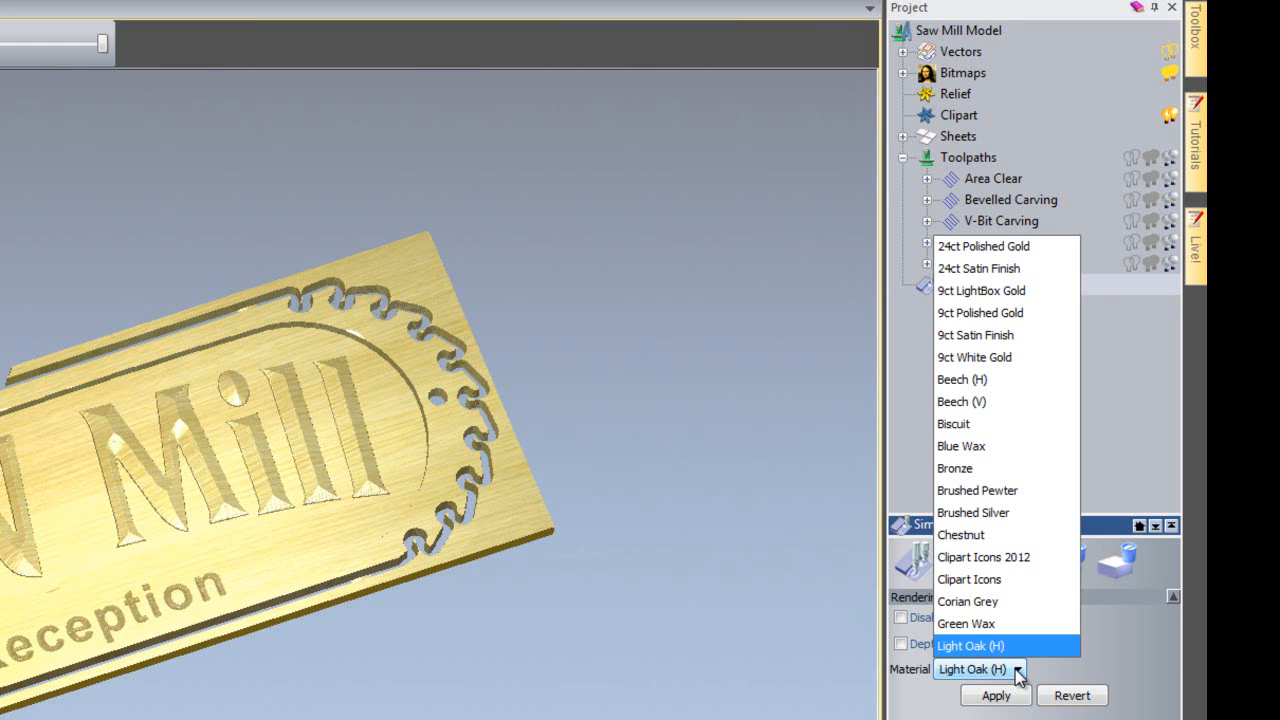
scroll(1007, 462, "down", 2)
scroll(1008, 472, "down", 1)
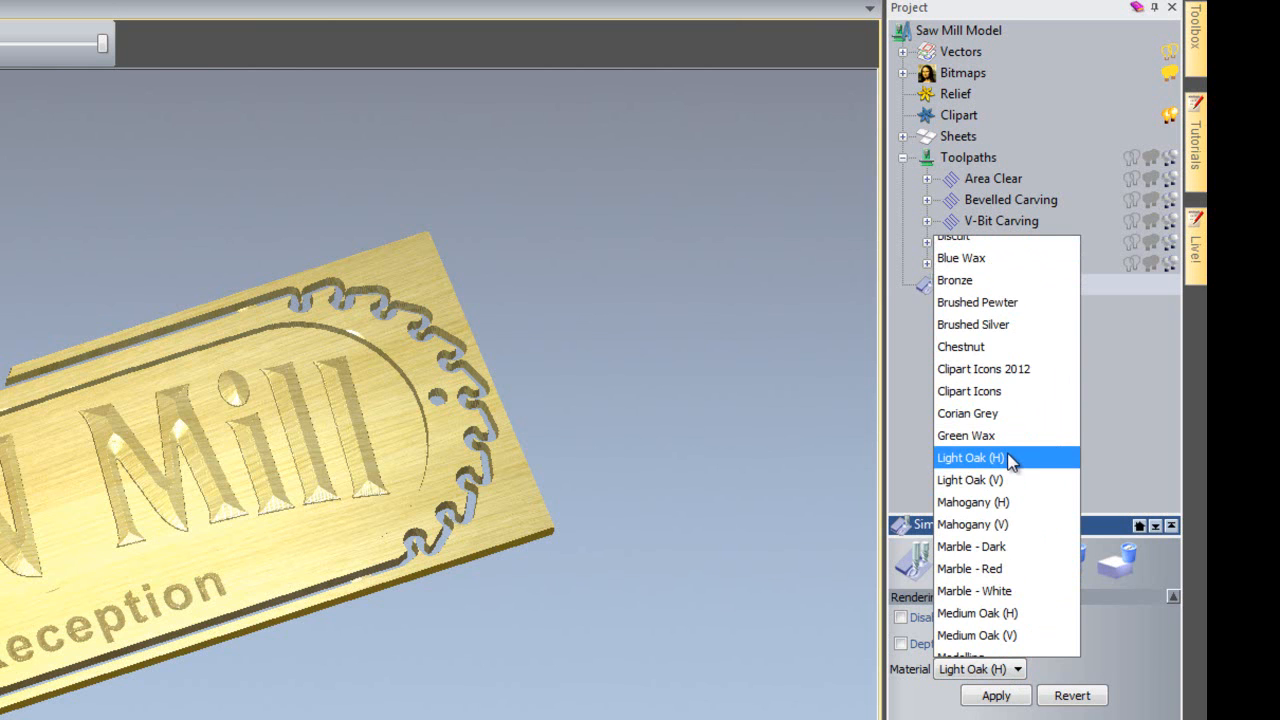
left_click(1023, 613)
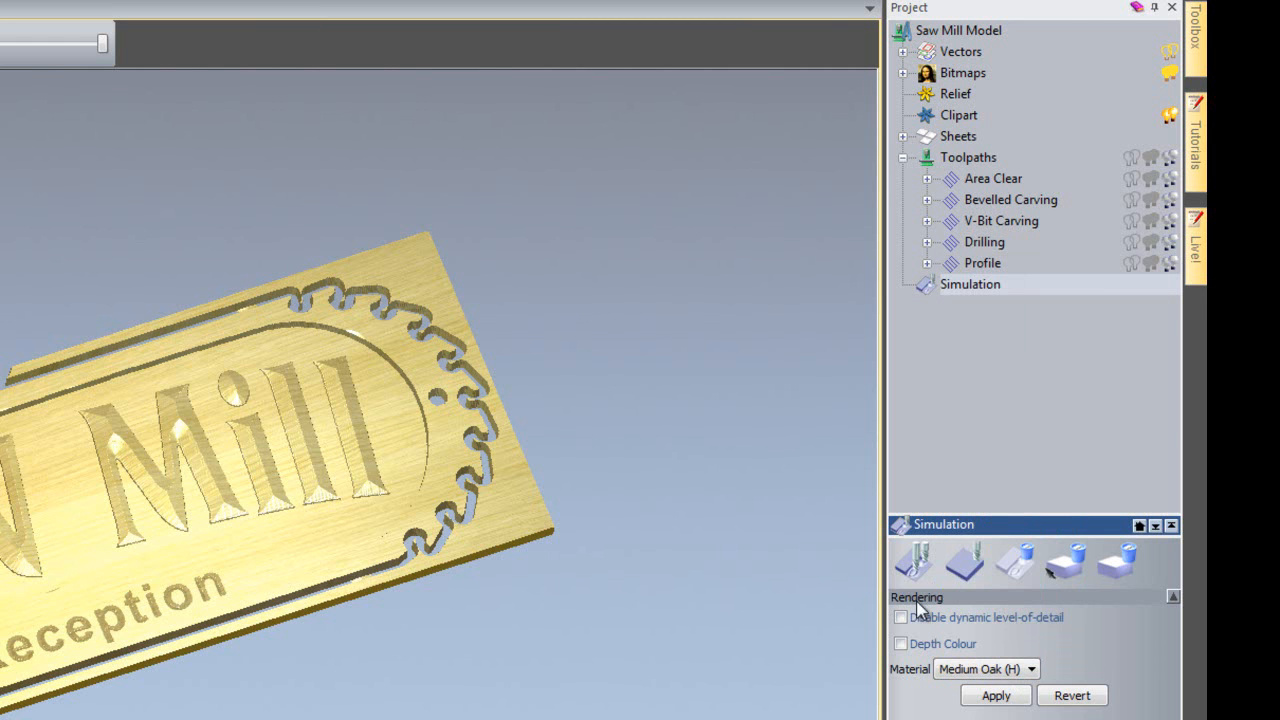
left_click(993, 697)
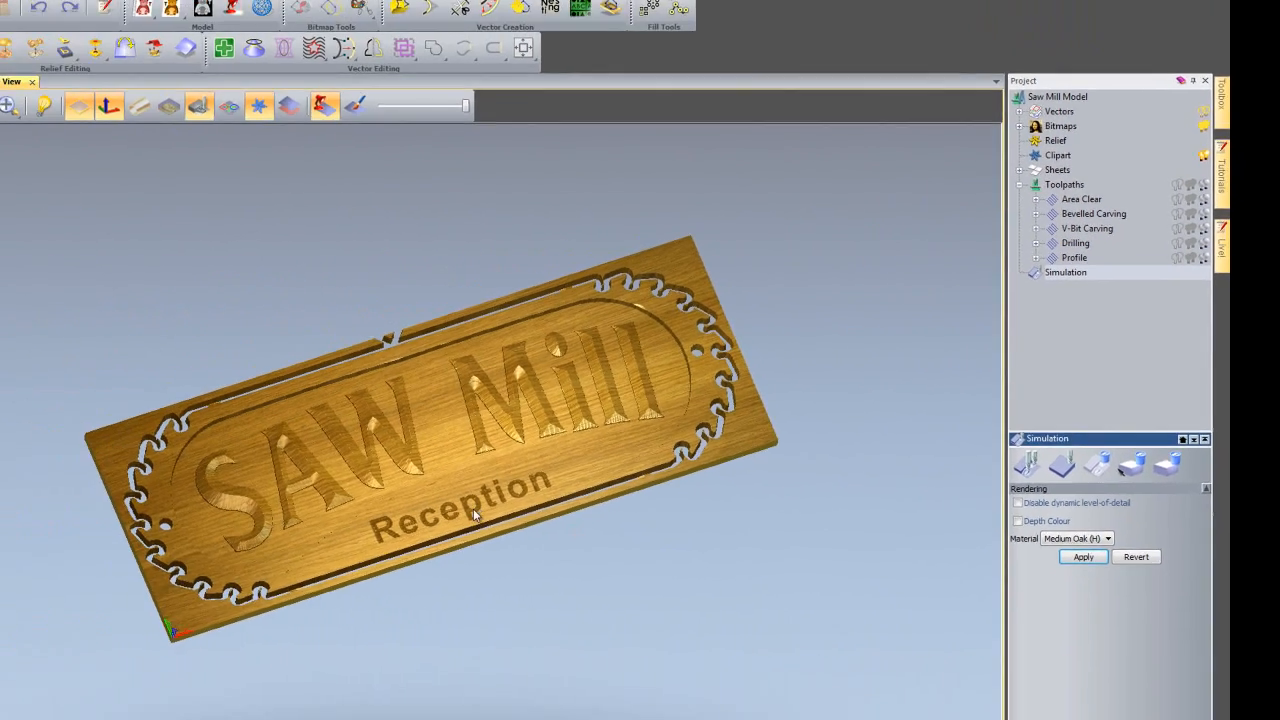
left_click_drag(575, 548, 650, 518)
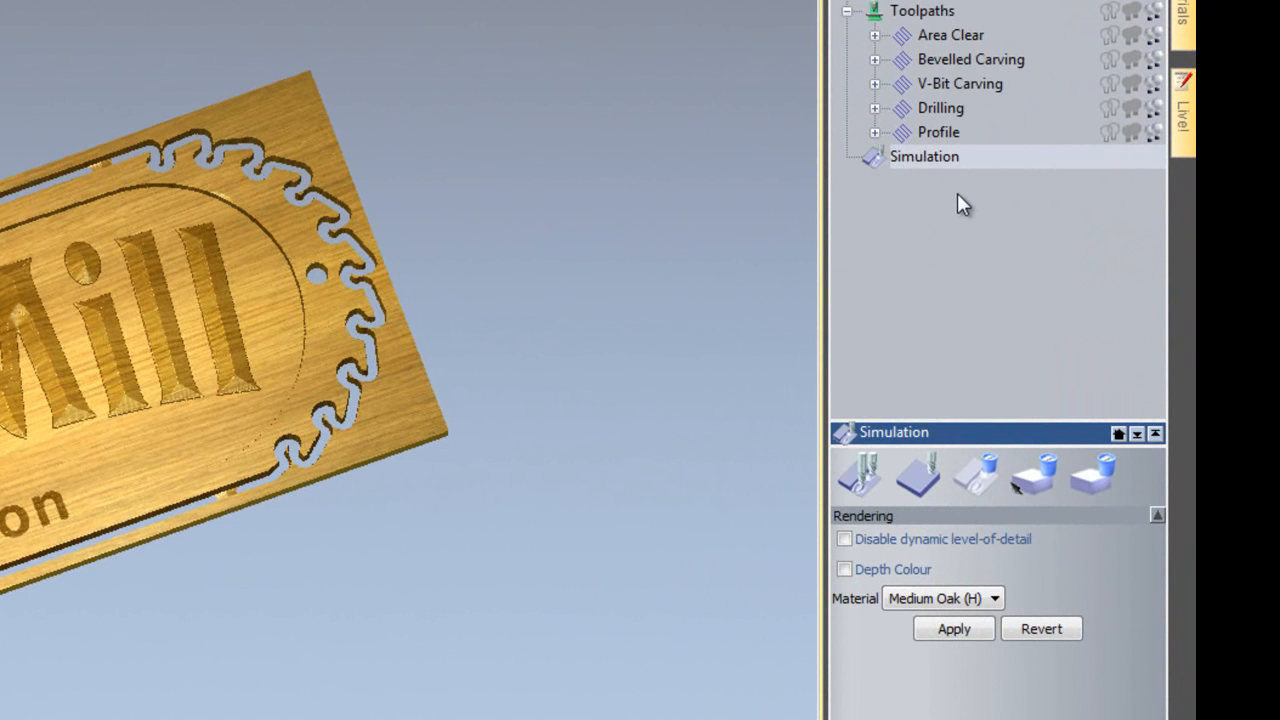
Delete the Area Clear toolpath from the project.
left_click(941, 33)
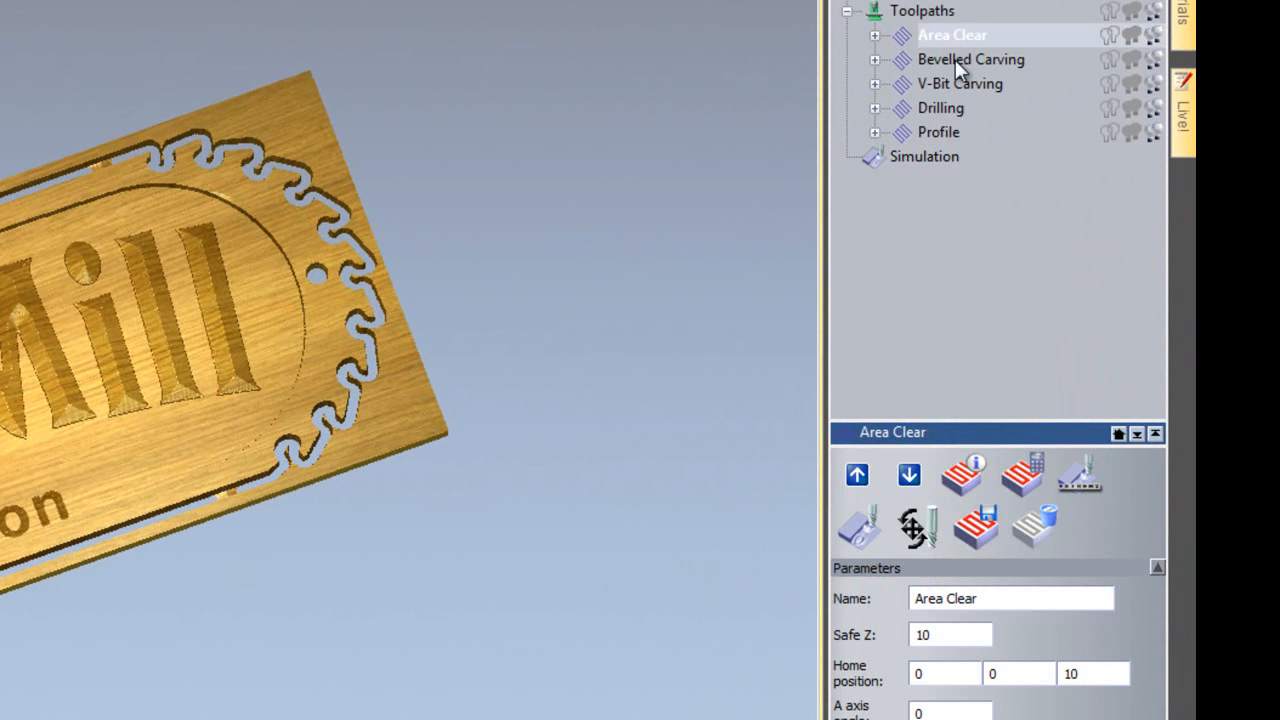
right_click(957, 35)
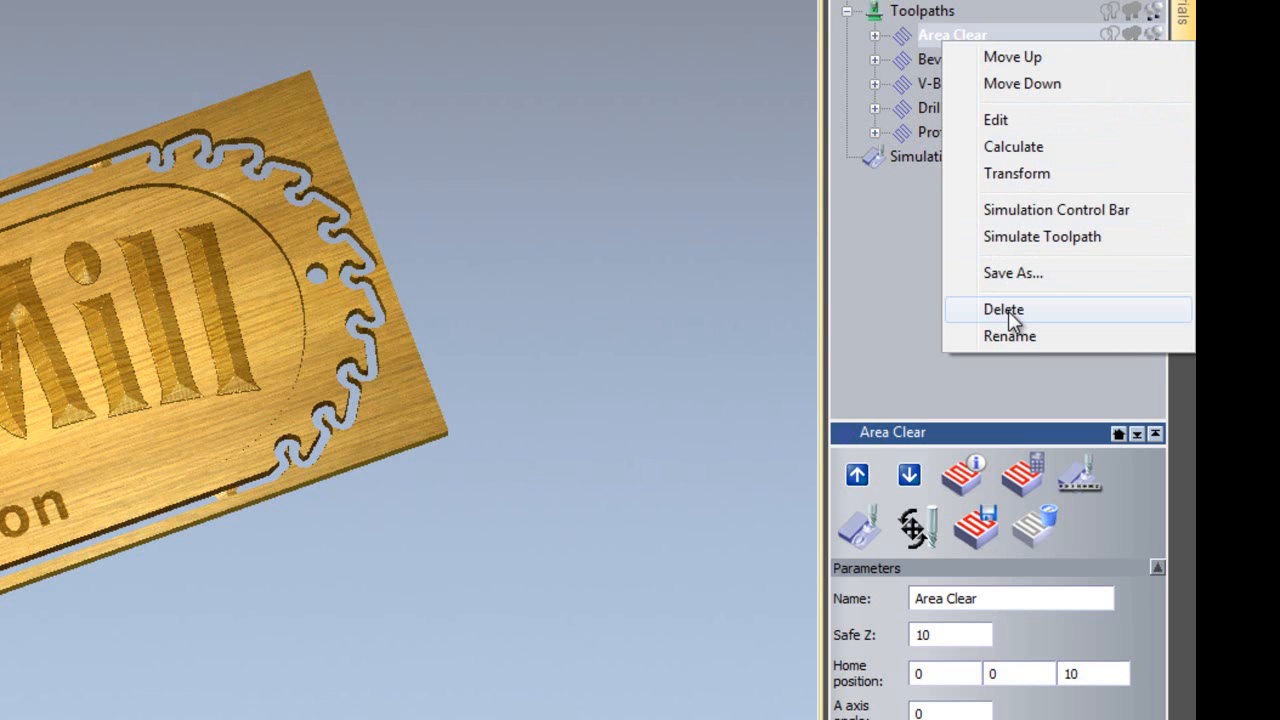
left_click(855, 273)
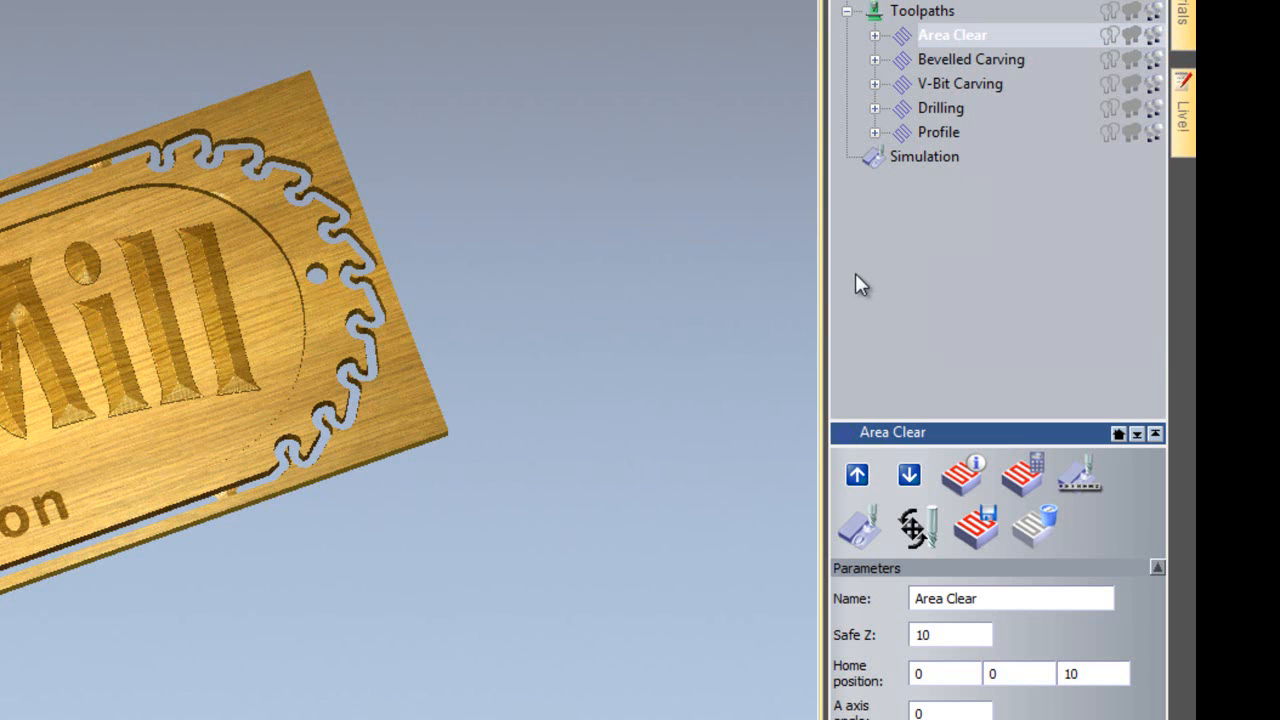
left_click(1053, 529)
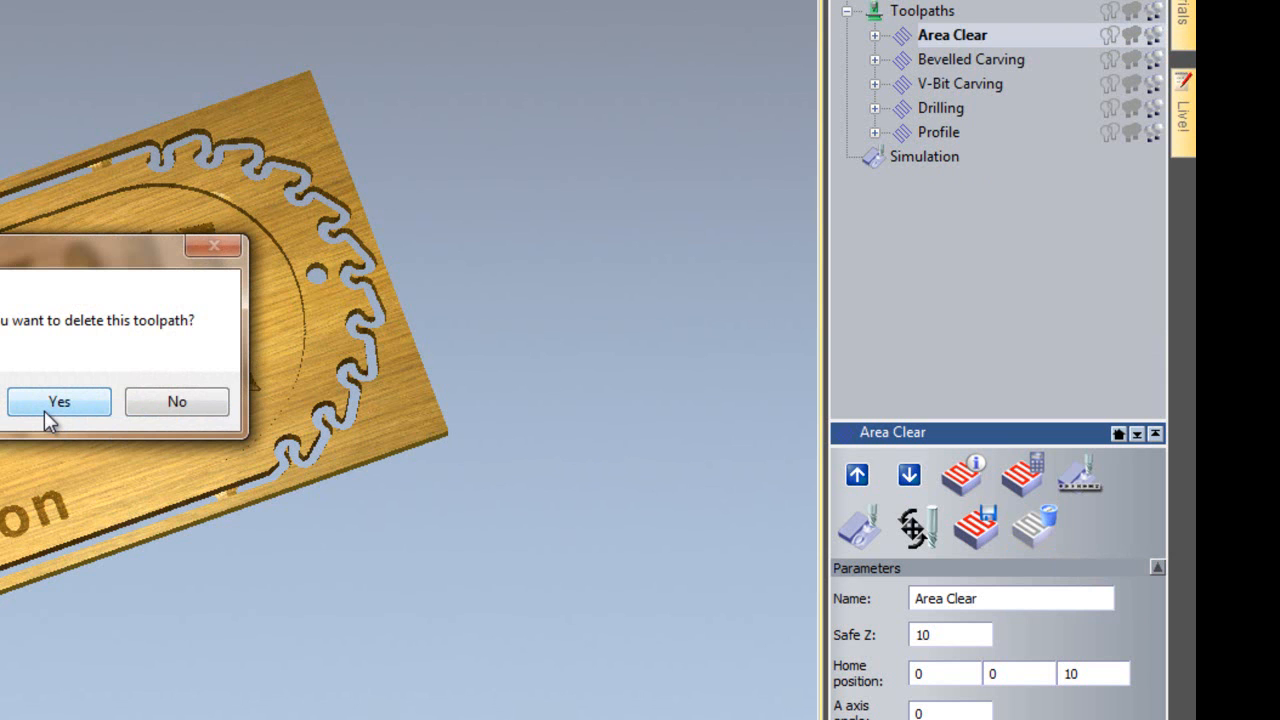
left_click(45, 410)
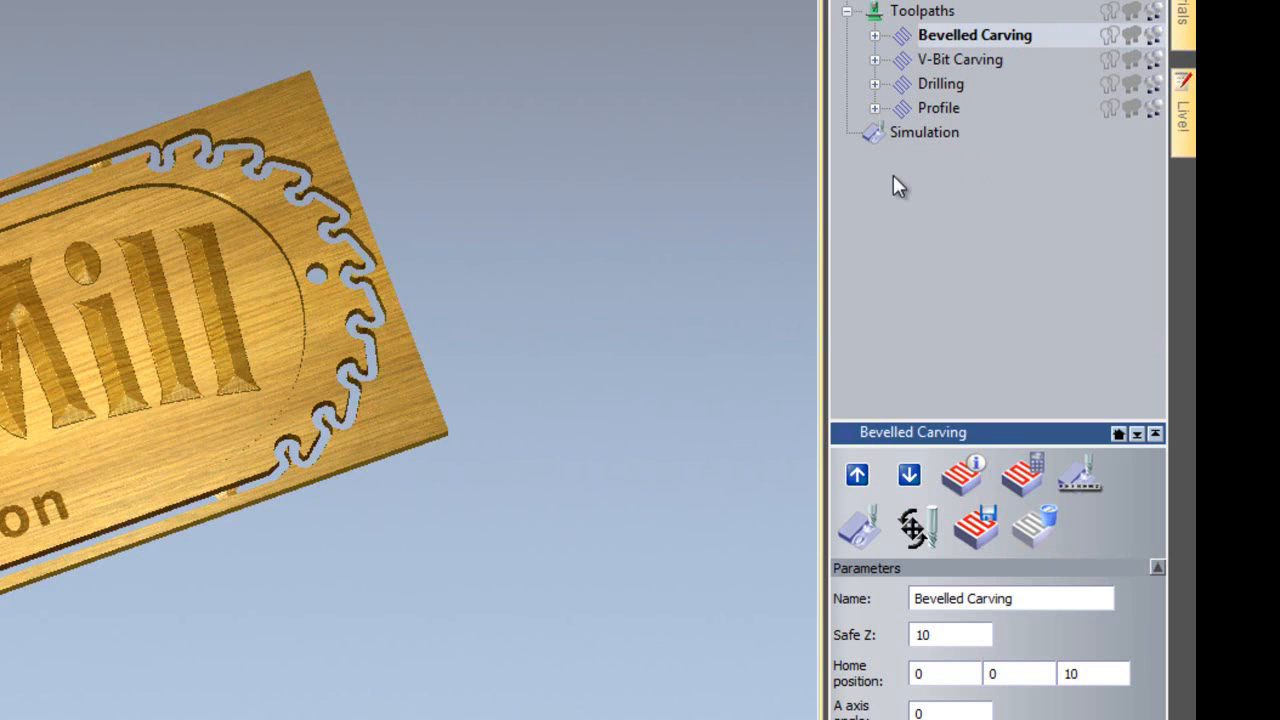
Delete the Bevelled Carving and V-Bit Carving toolpaths from the project.
left_click(1034, 525)
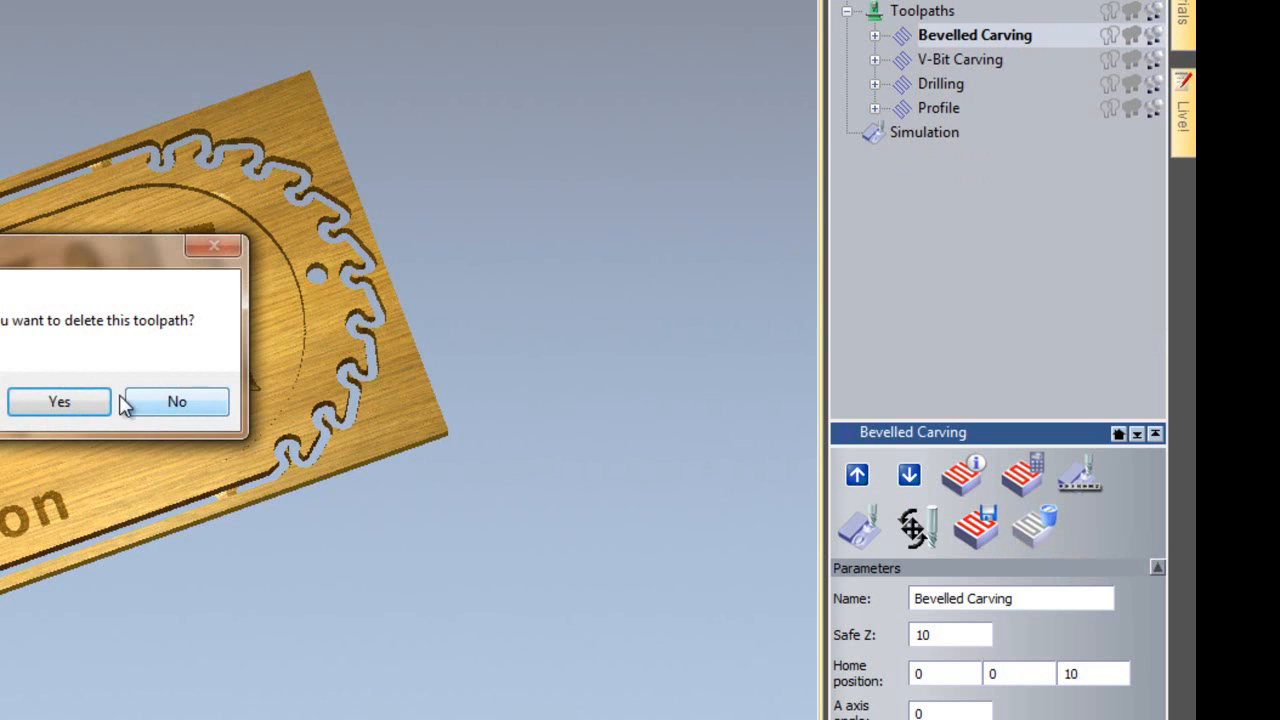
left_click(90, 402)
left_click(1034, 525)
left_click(68, 414)
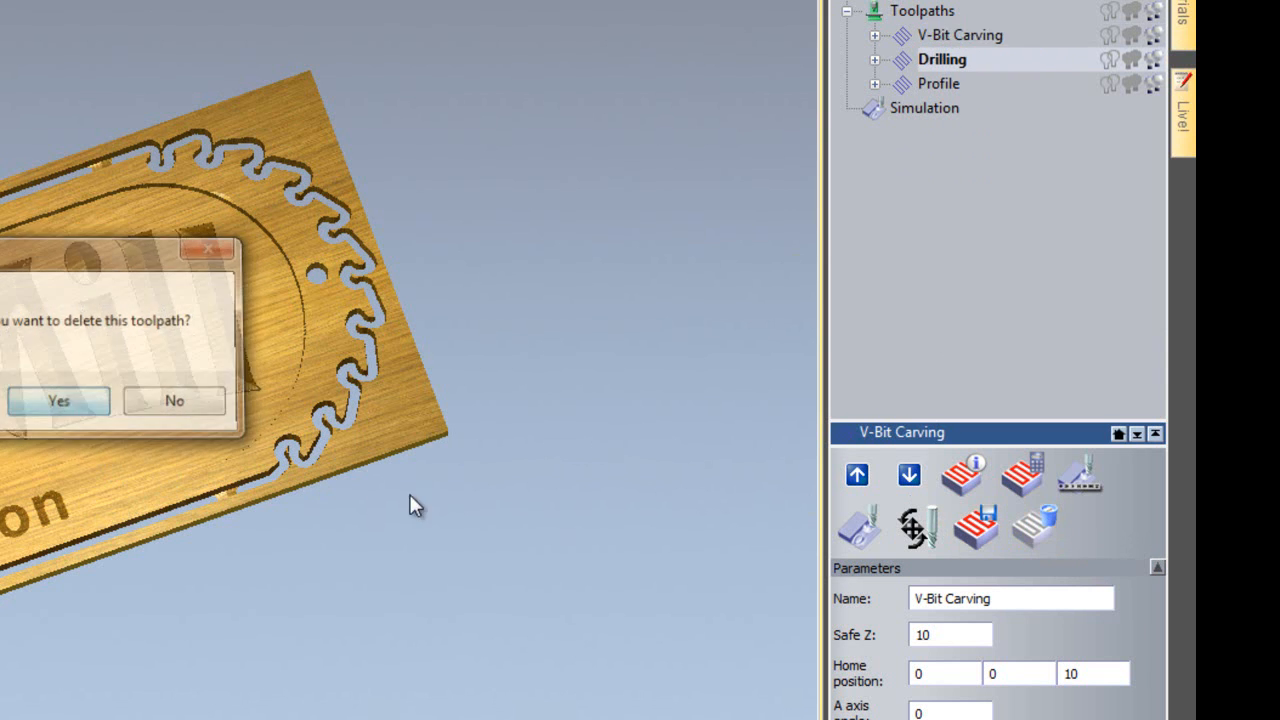
Delete the remaining Drilling and Profile toolpaths and the simulation from the project.
left_click(1053, 529)
left_click(80, 410)
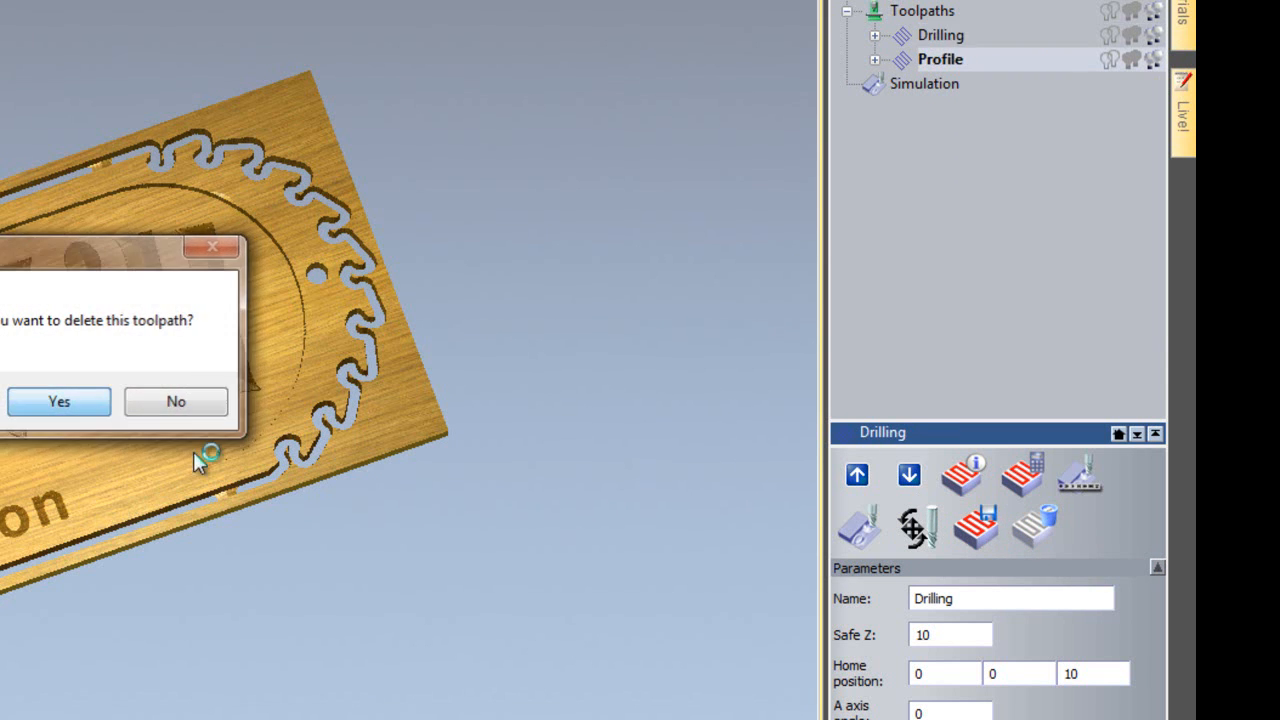
left_click(1034, 525)
left_click(57, 410)
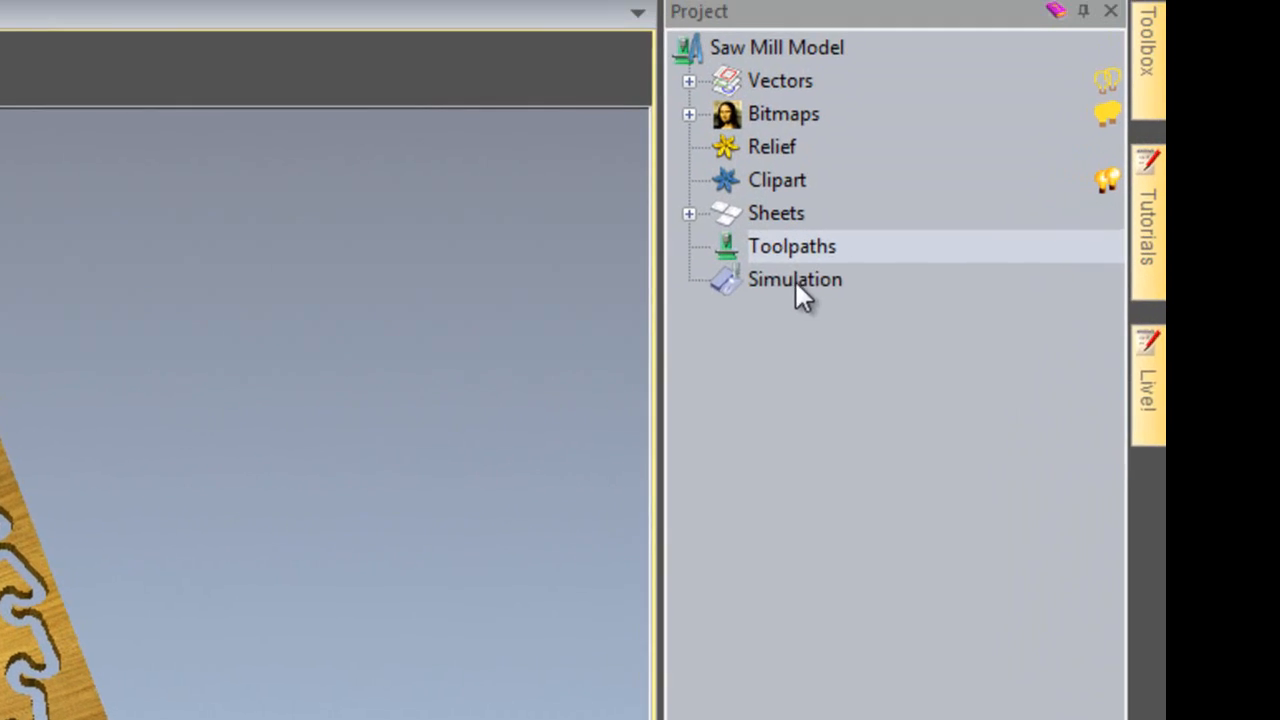
right_click(758, 345)
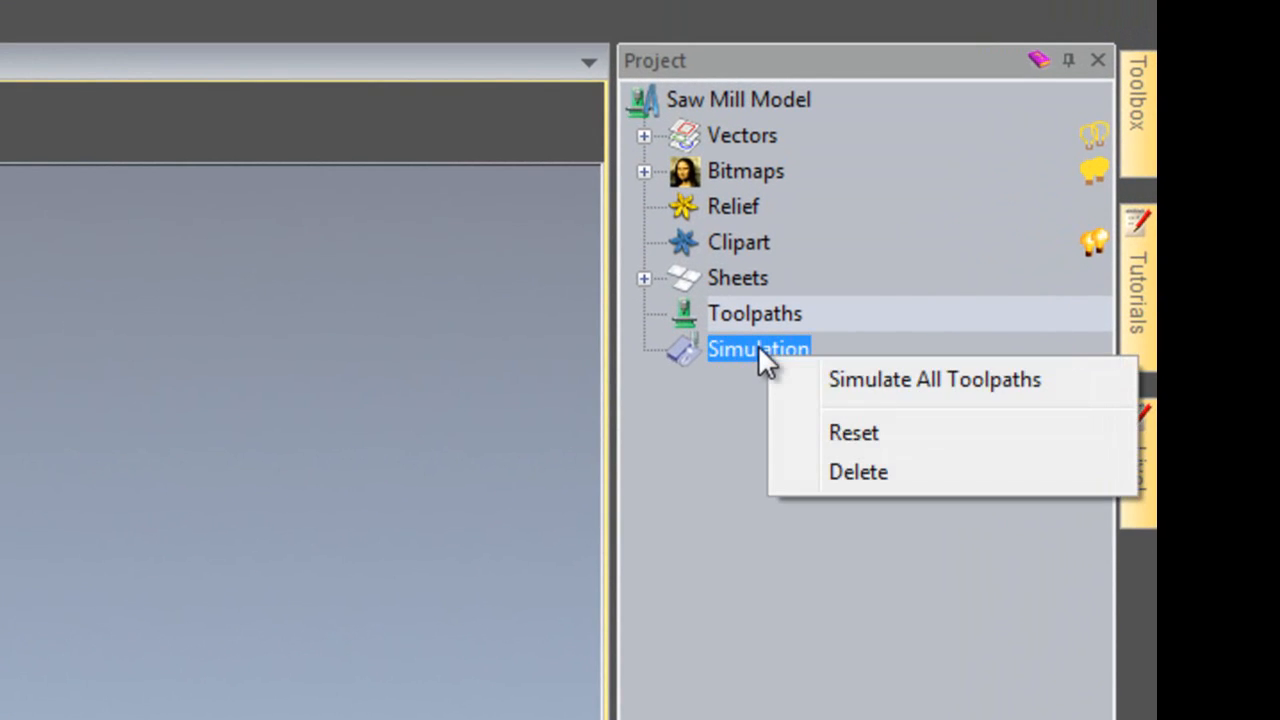
left_click(856, 473)
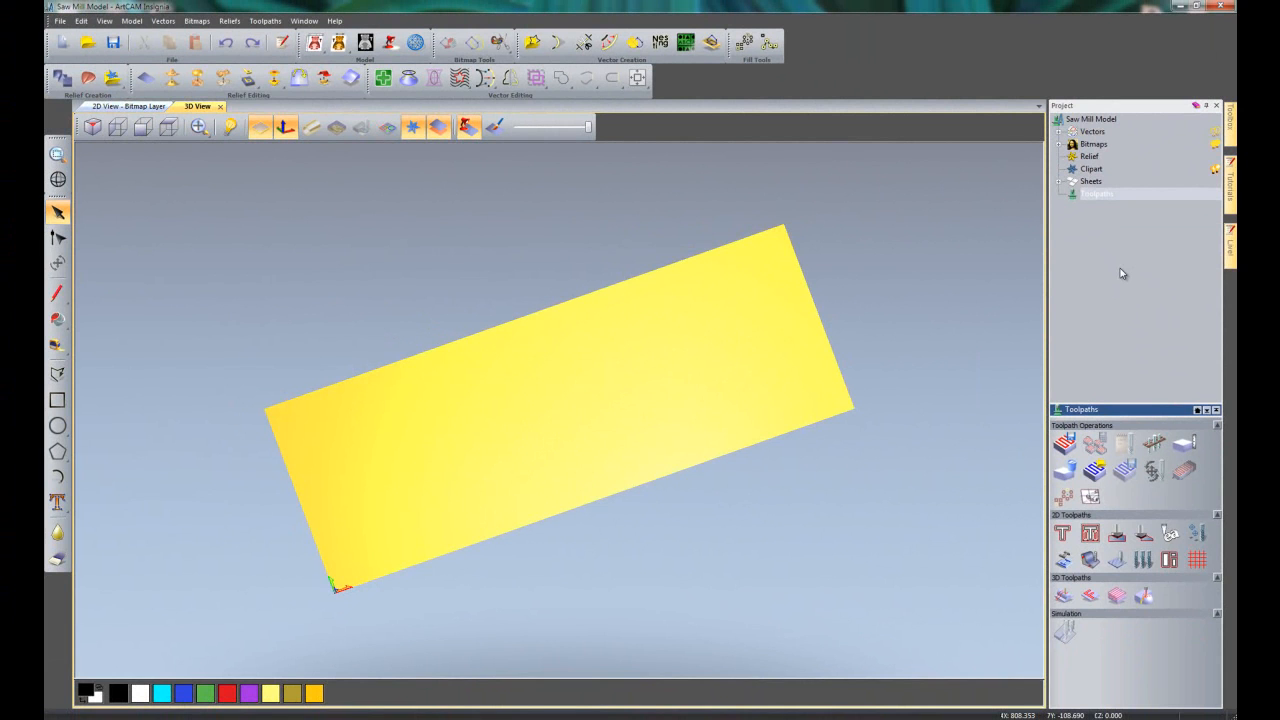
Delete the Reception text from the sign in the 2D view.
left_click(138, 107)
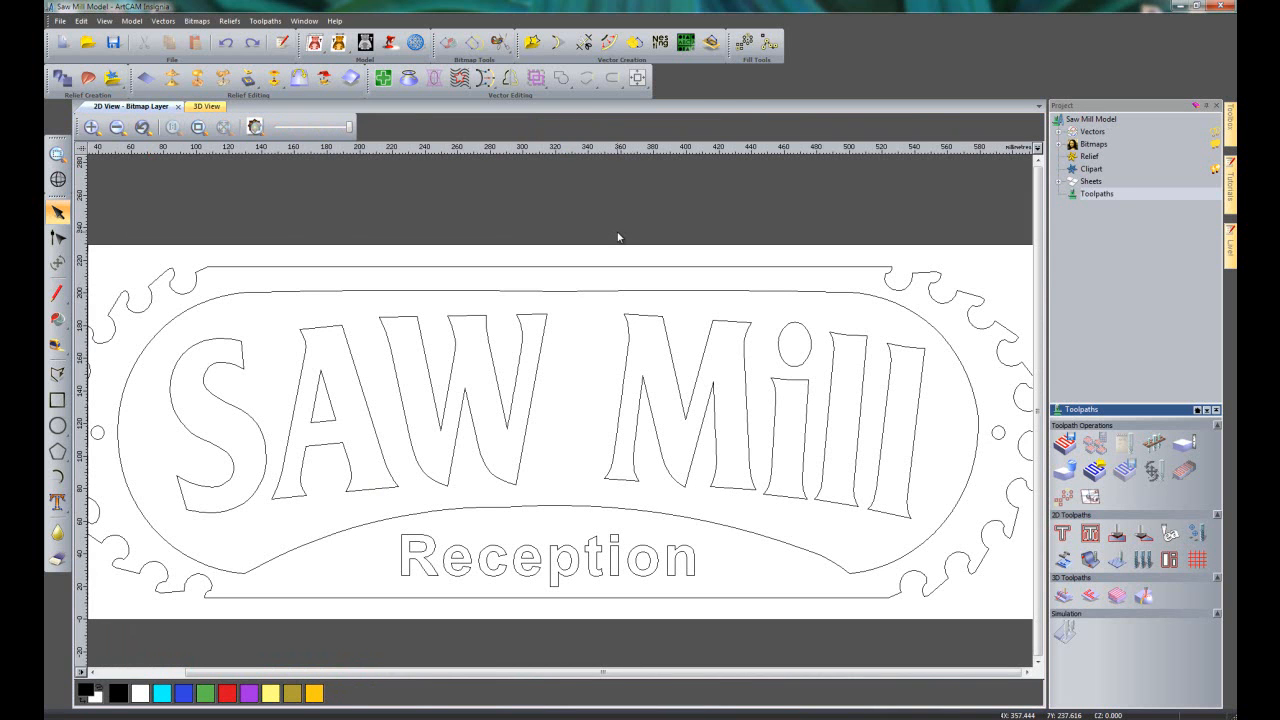
left_click(469, 555)
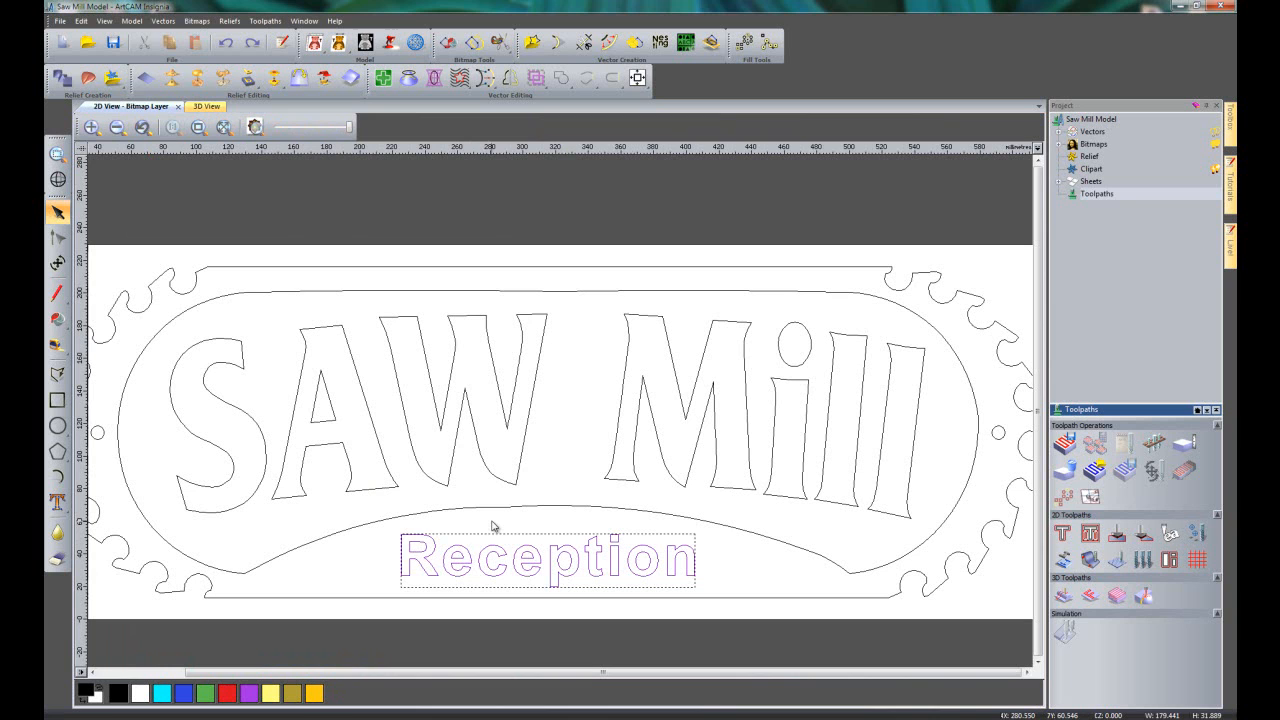
key("Delete")
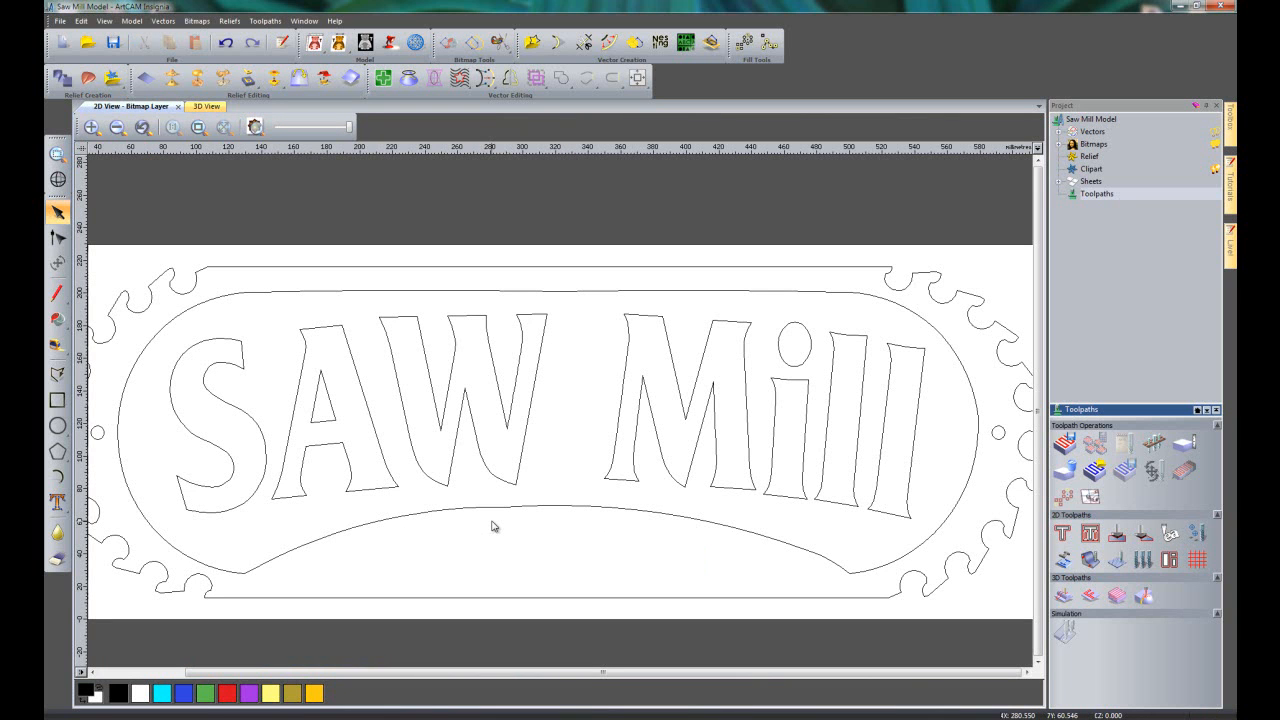
Ungroup the SAW Mill lettering into individual vectors and clear the selection.
left_click(234, 510)
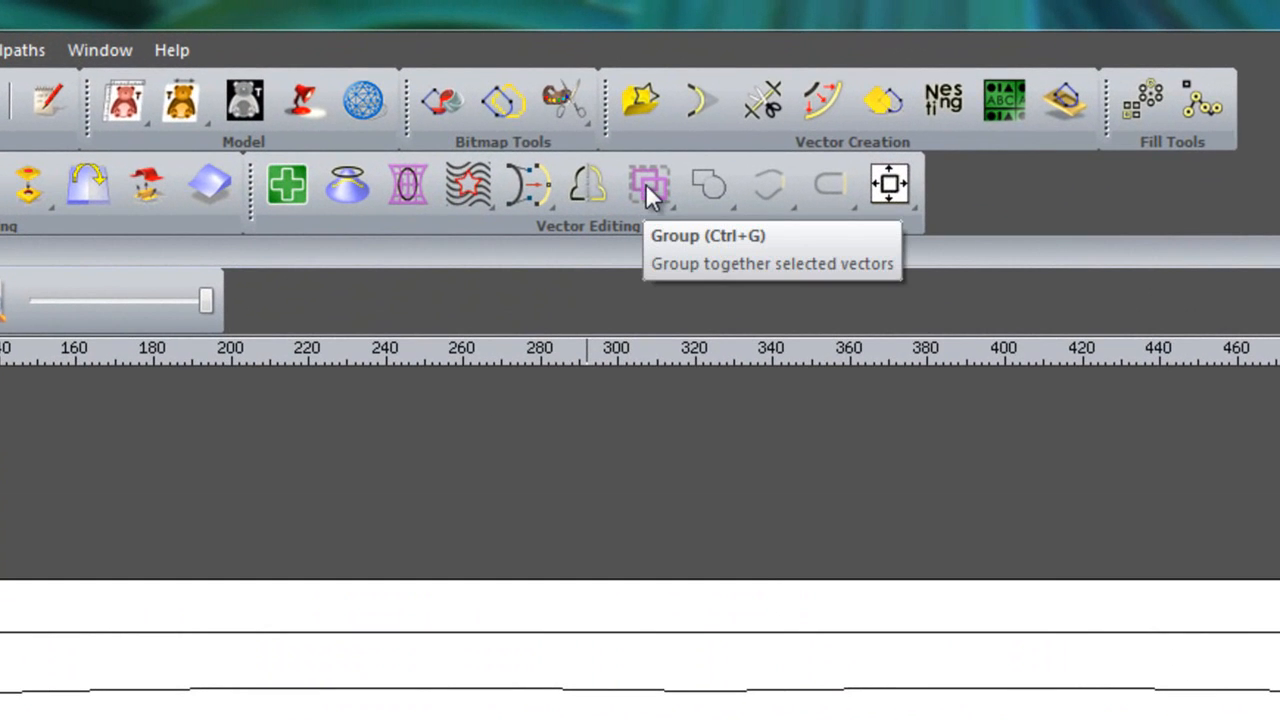
left_click_drag(650, 193, 656, 309)
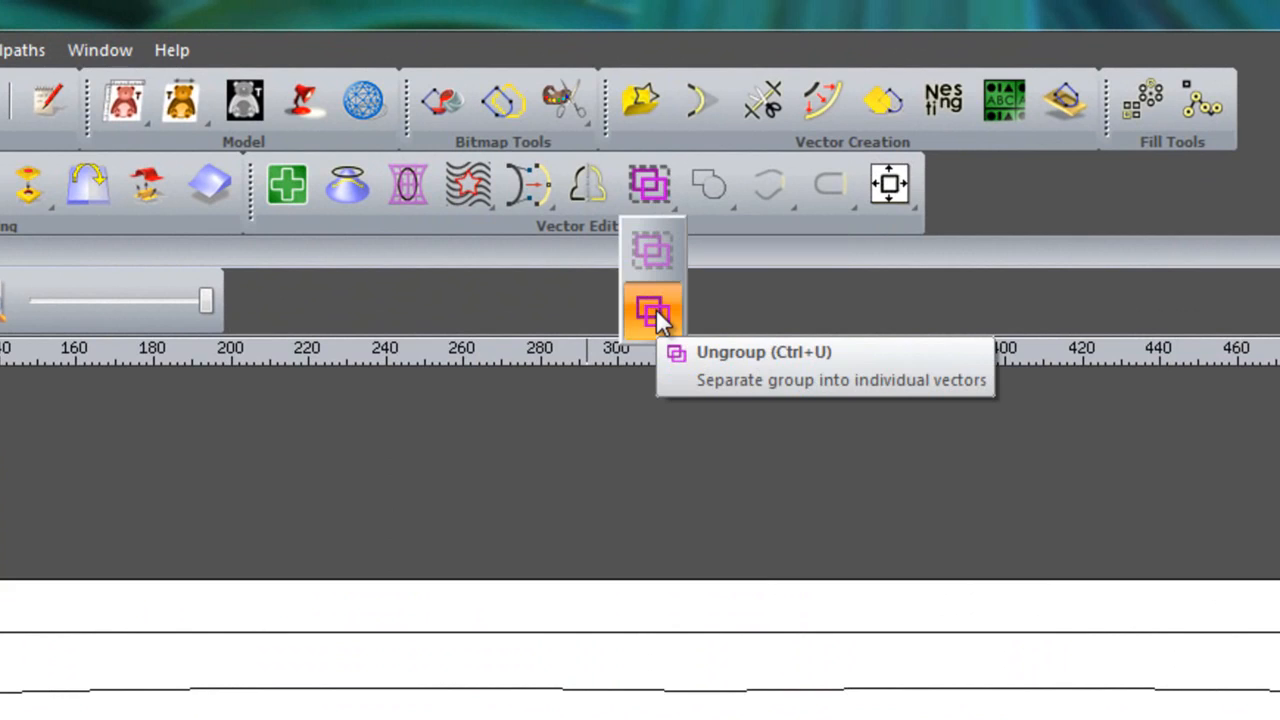
left_click_drag(656, 308, 656, 309)
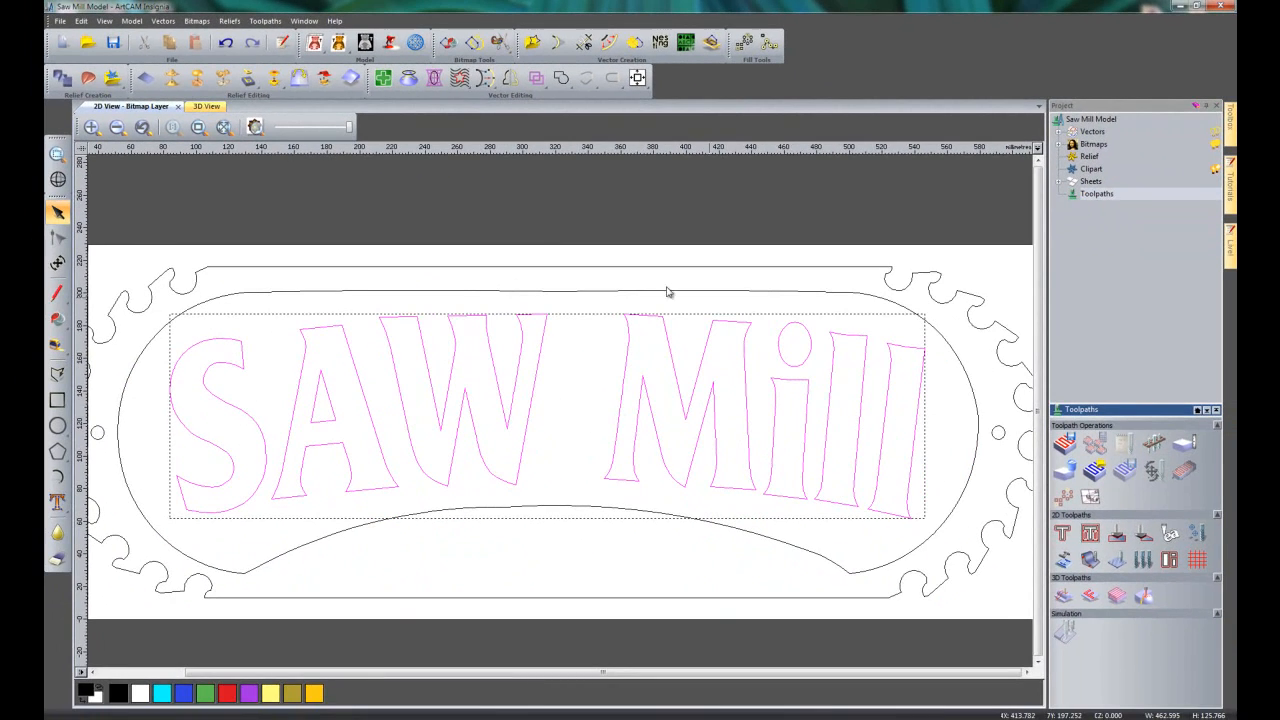
left_click(259, 347)
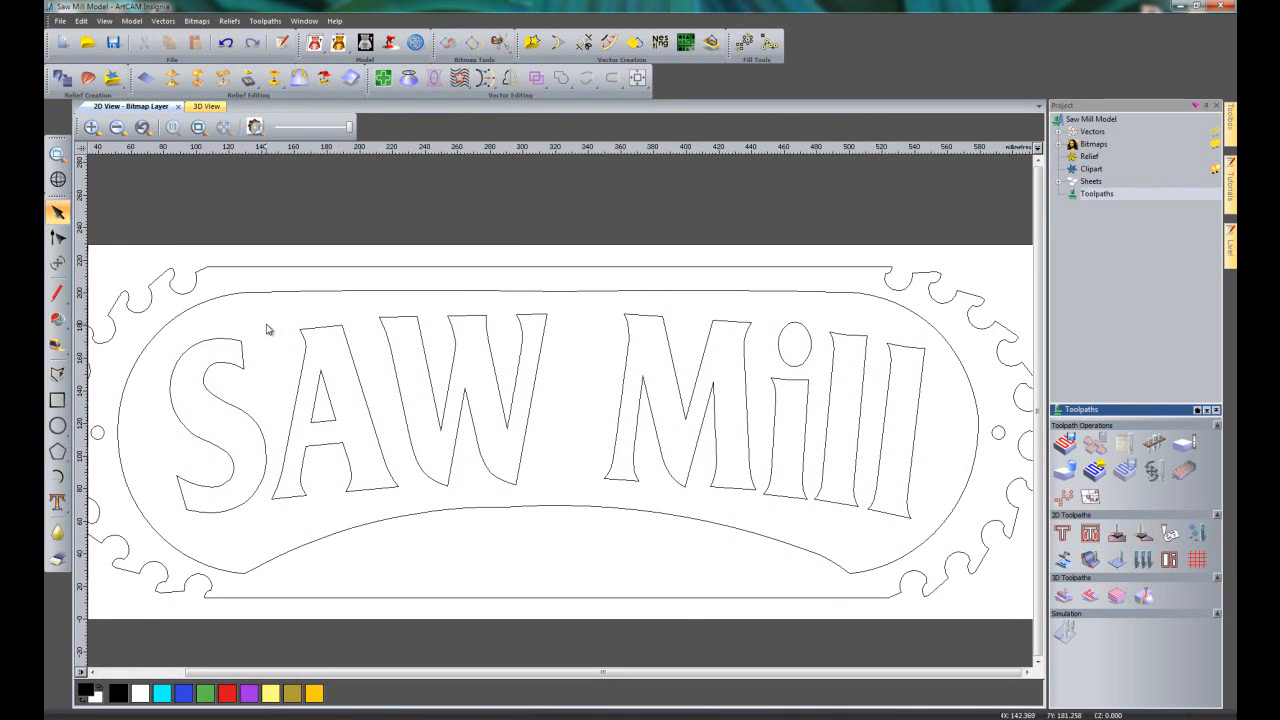
Select the S, W and A one at a time to check that the letters are separate vectors.
left_click(245, 345)
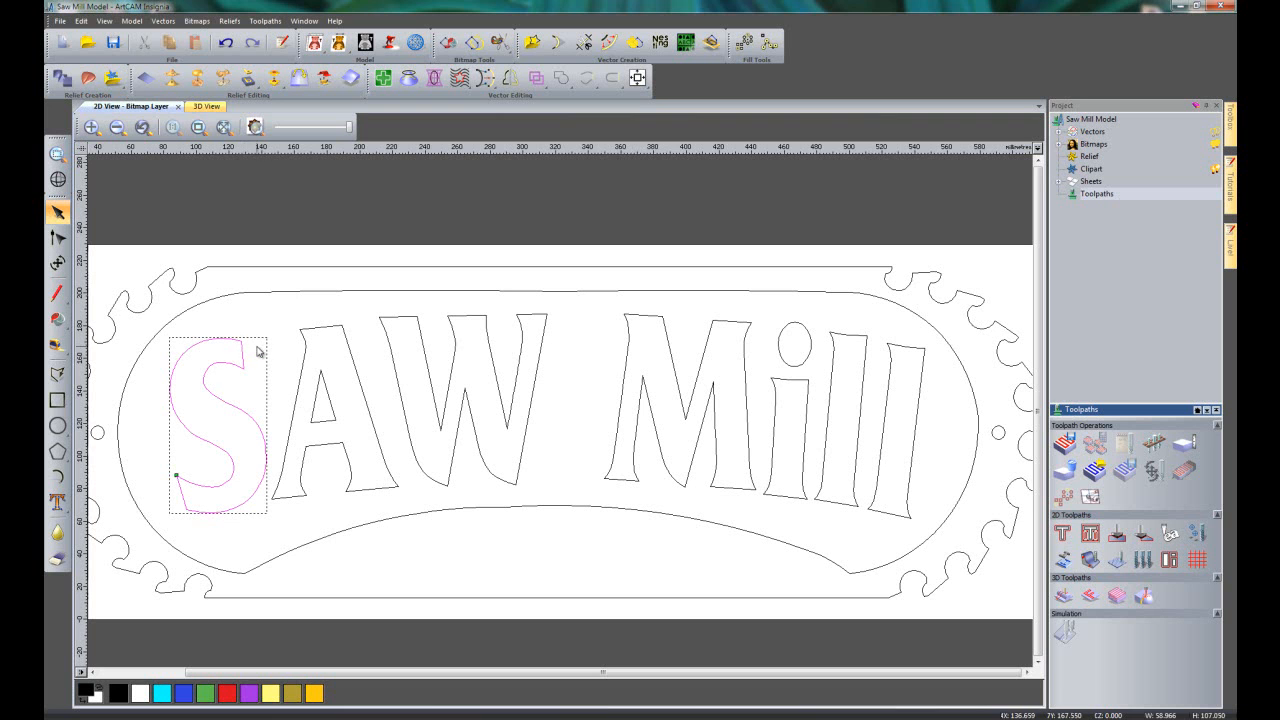
left_click(386, 330)
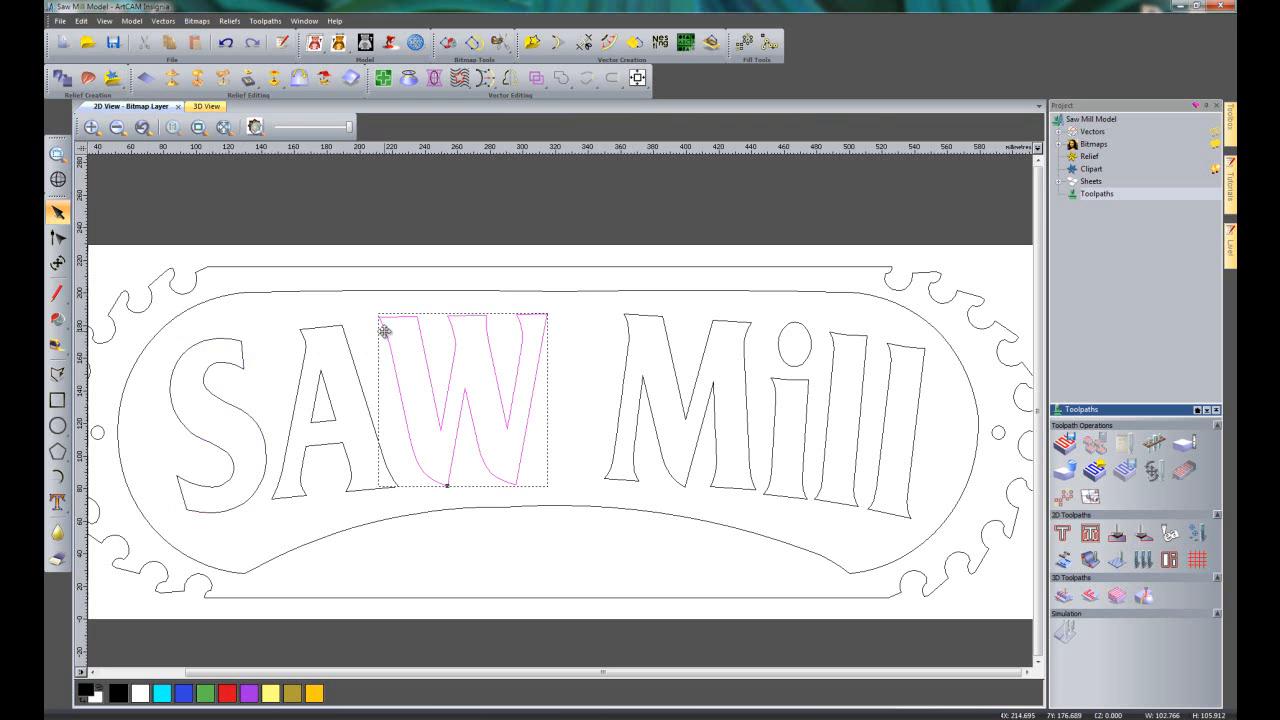
left_click(343, 326)
left_click(336, 314)
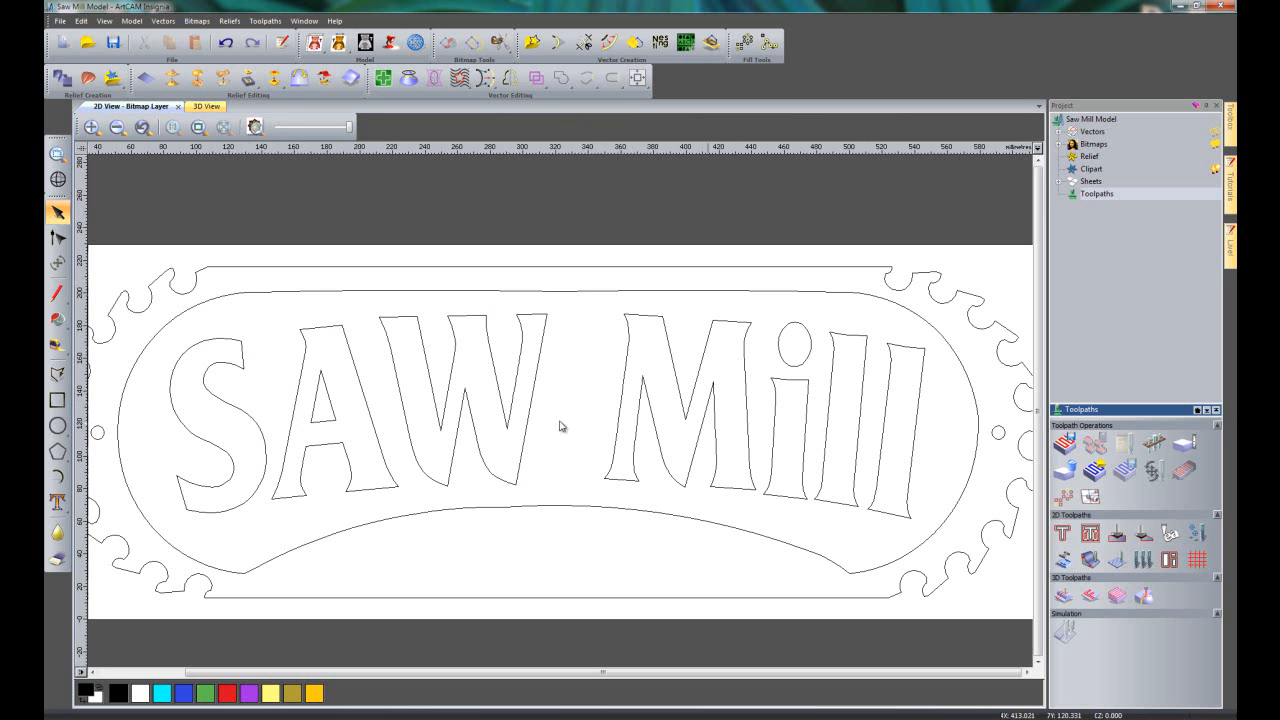
Select all the SAW Mill letter vectors, including the inner triangle of the A and the dot of the i, and group them.
left_click(241, 410)
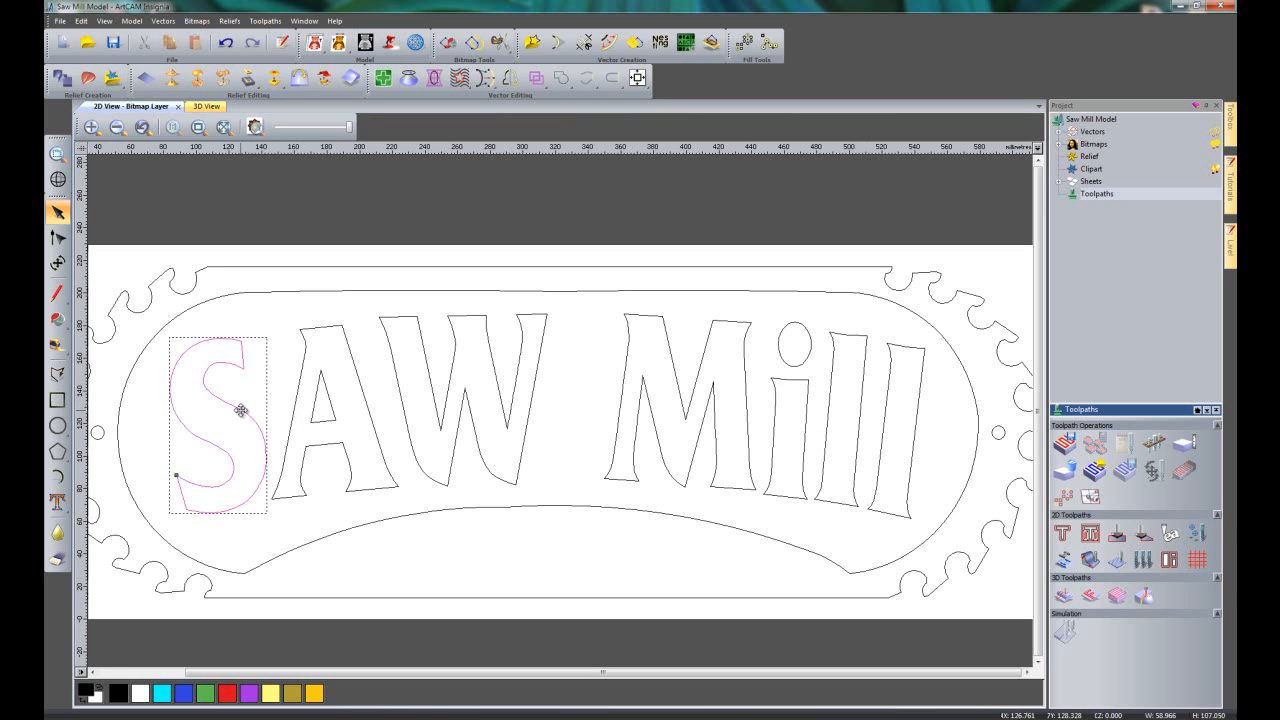
left_click(291, 436, "shift")
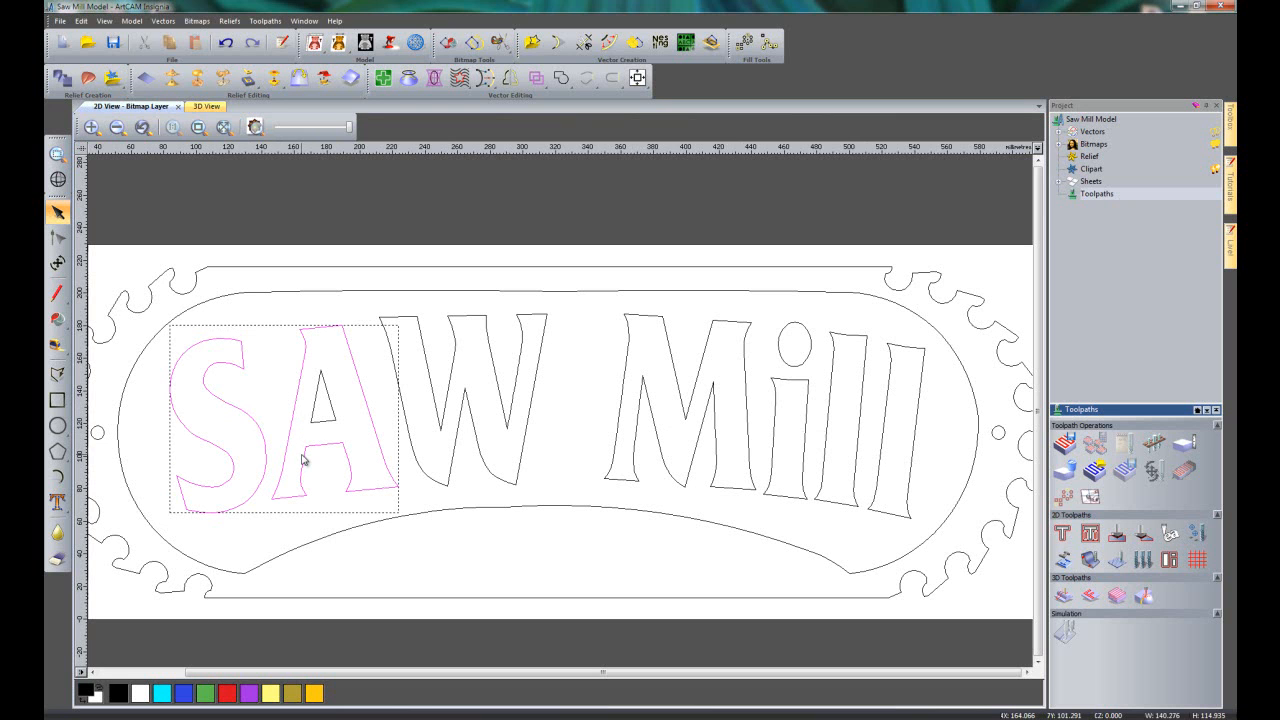
left_click(330, 422, "shift")
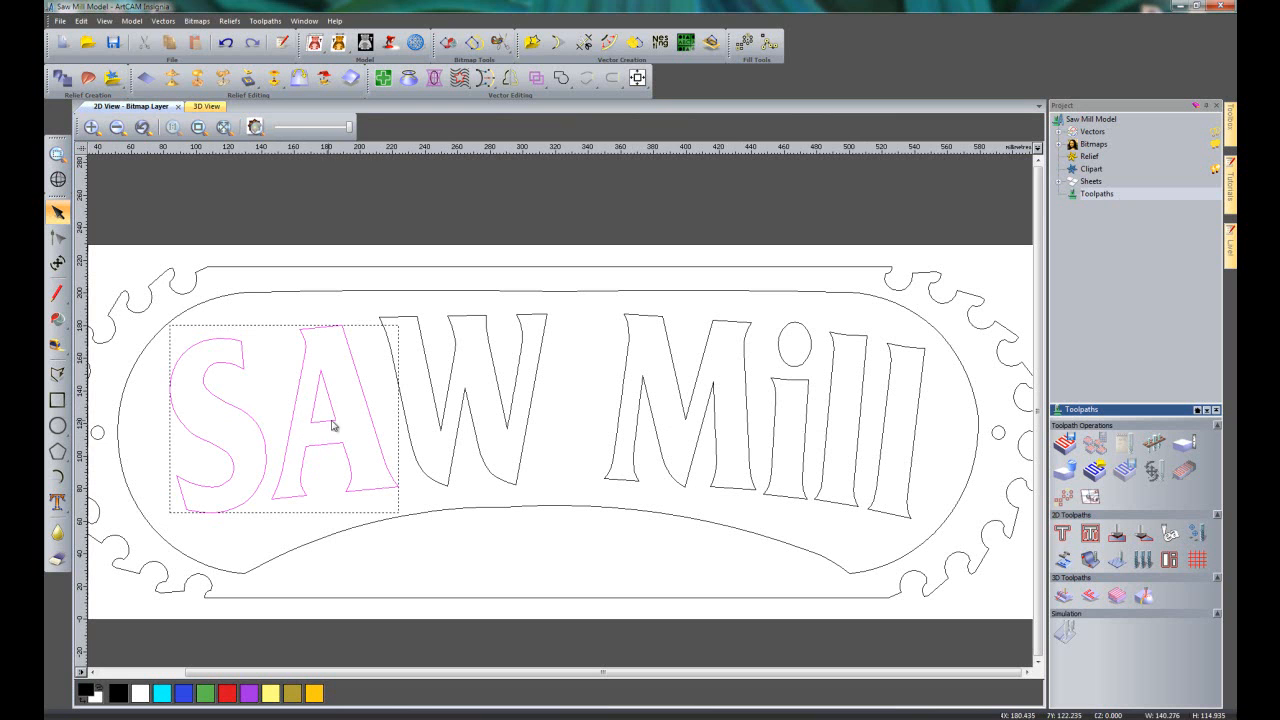
left_click(430, 476, "shift")
left_click(612, 437, "shift")
left_click(772, 452, "shift")
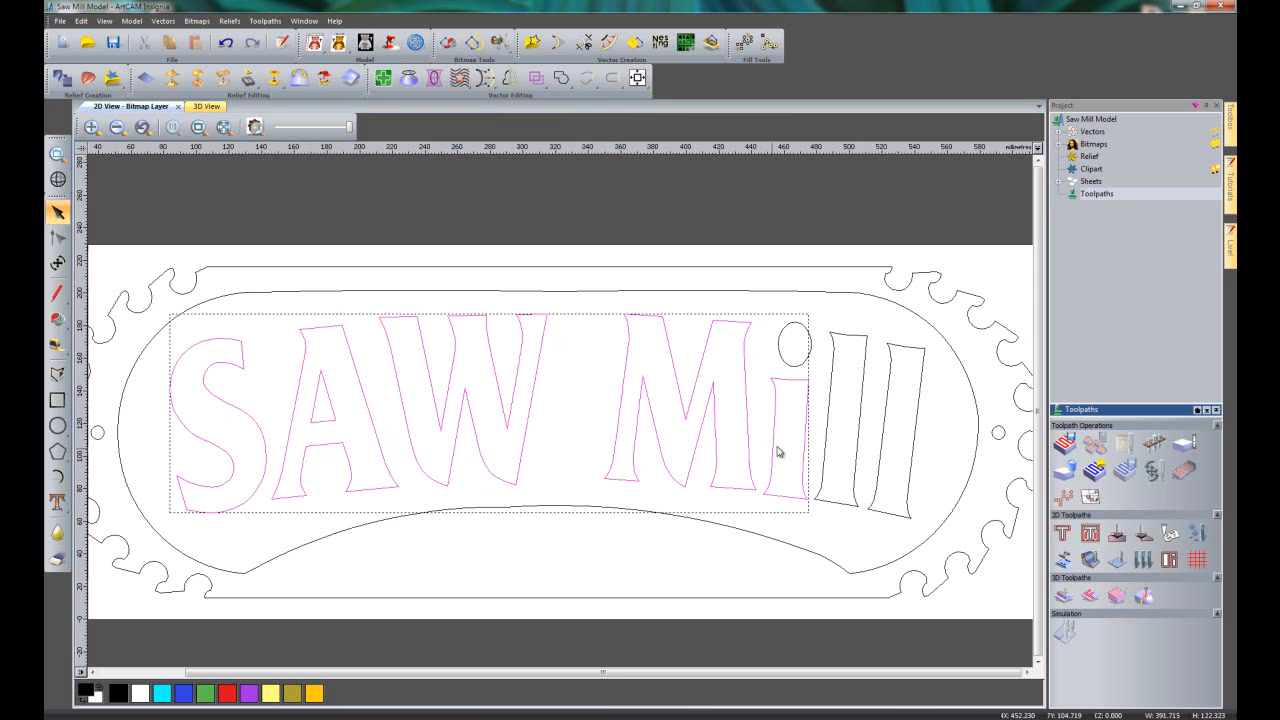
left_click(788, 363, "shift")
left_click(830, 403, "shift")
left_click(886, 413, "shift")
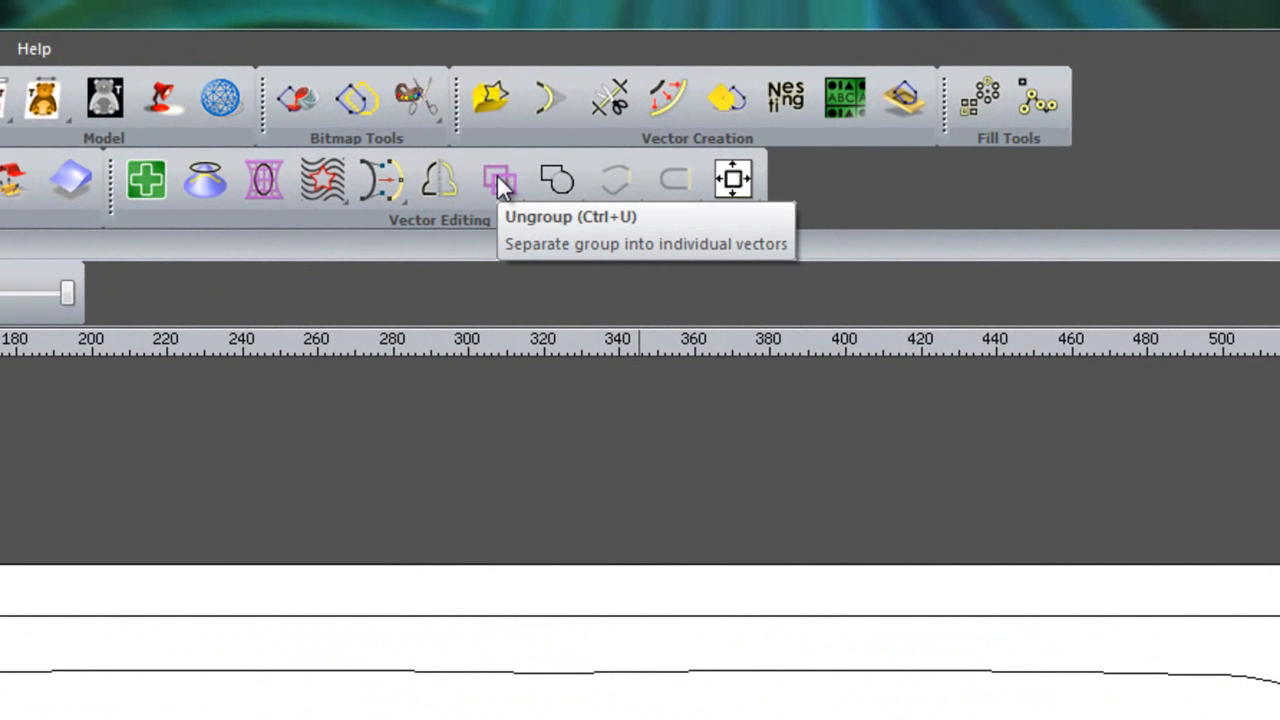
left_click(500, 185)
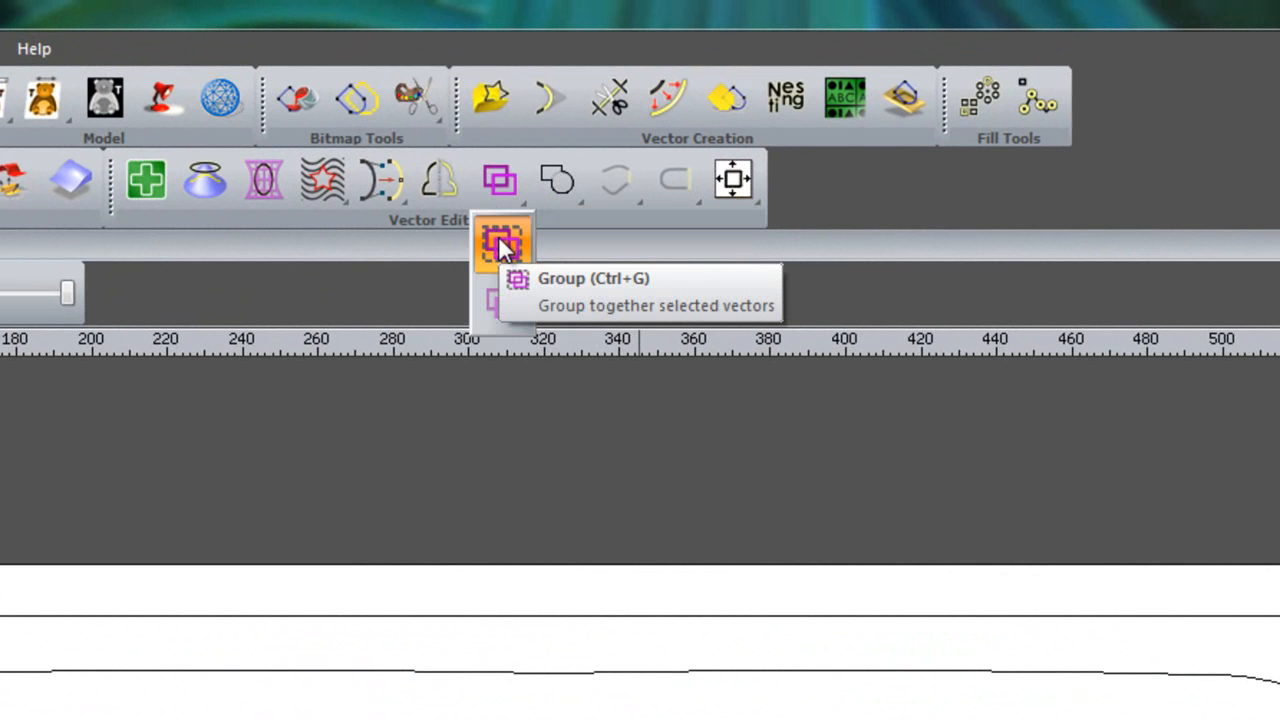
left_click(502, 246)
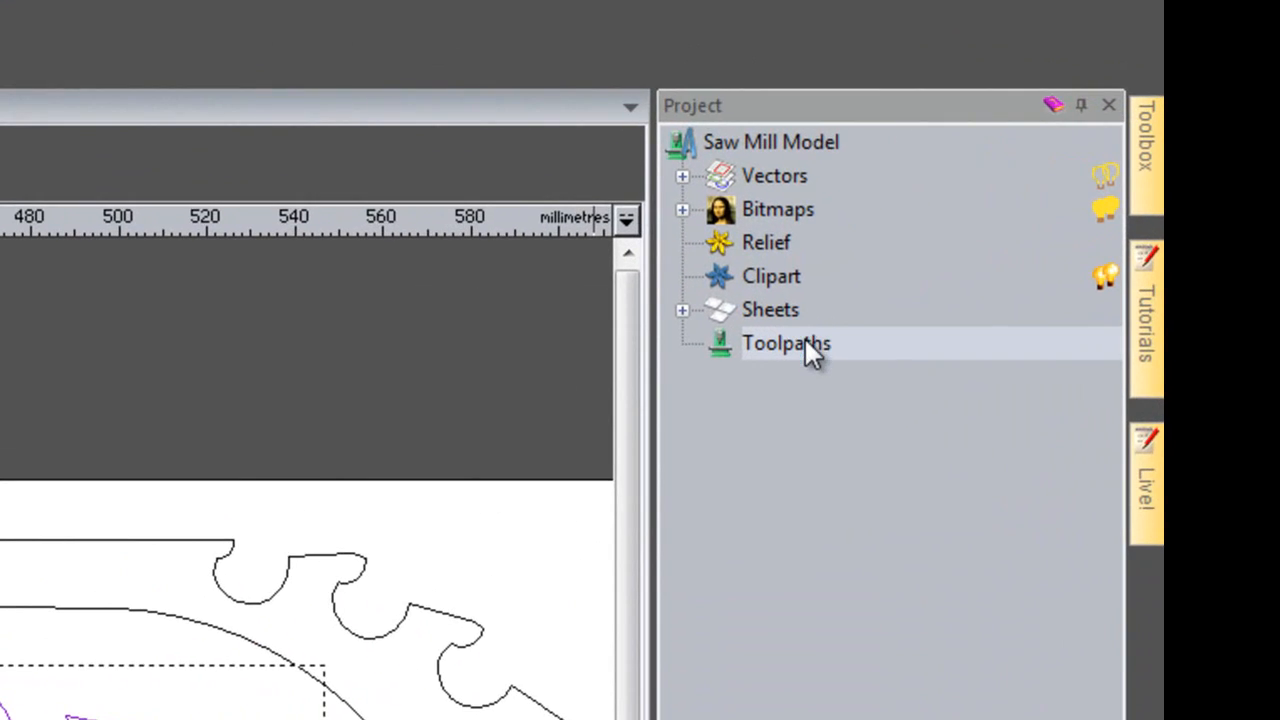
Add the inner border around the lettering to the selection and open a new 2D Area Clearance toolpath.
left_click(800, 342)
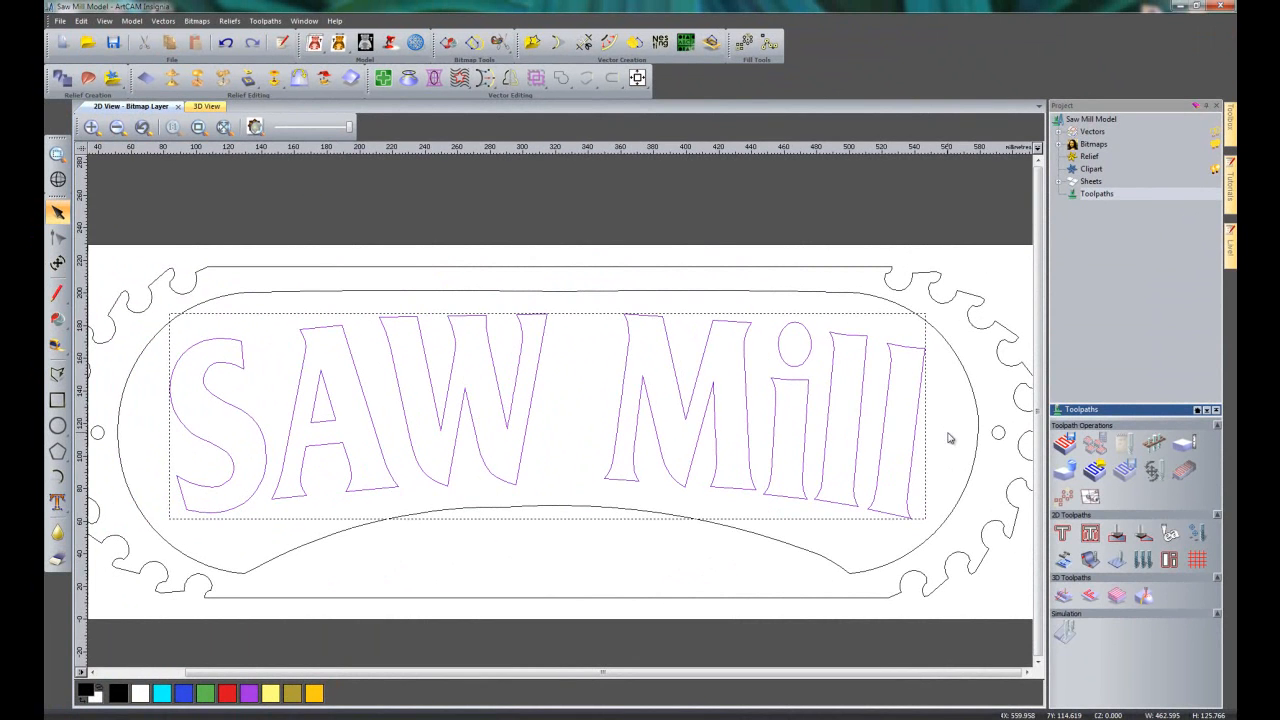
left_click(961, 366, "shift")
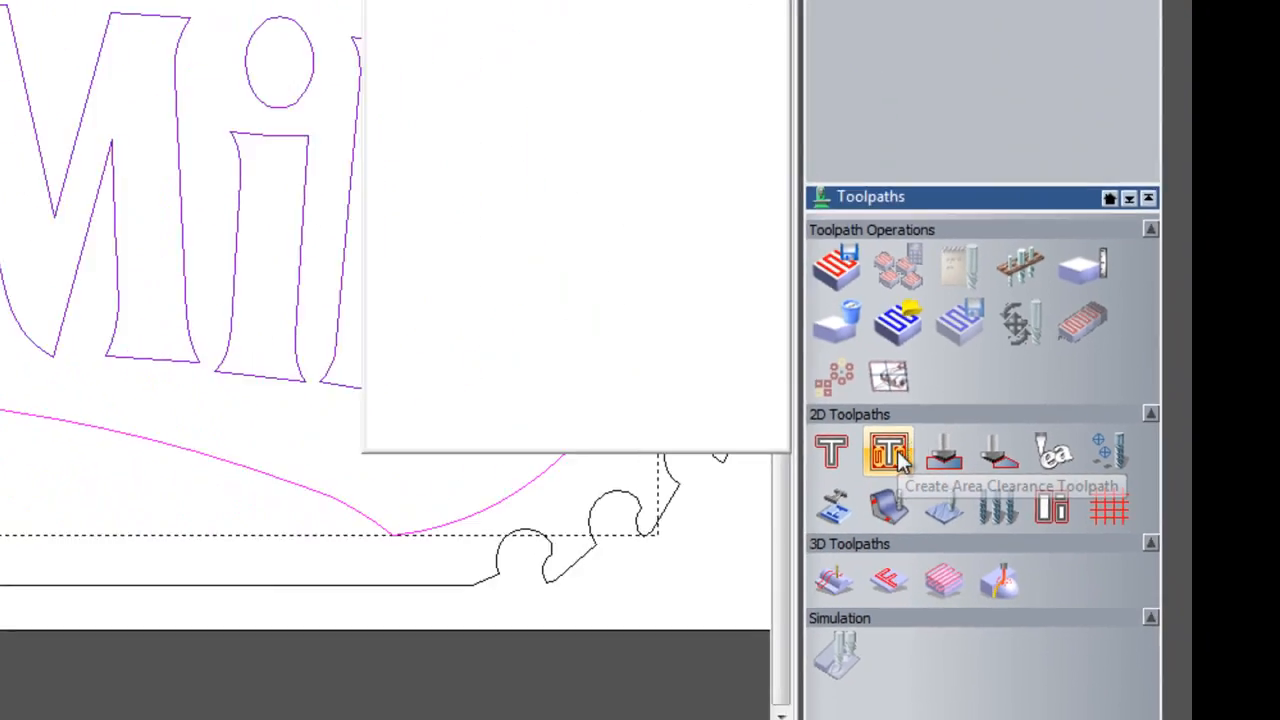
left_click(745, 386)
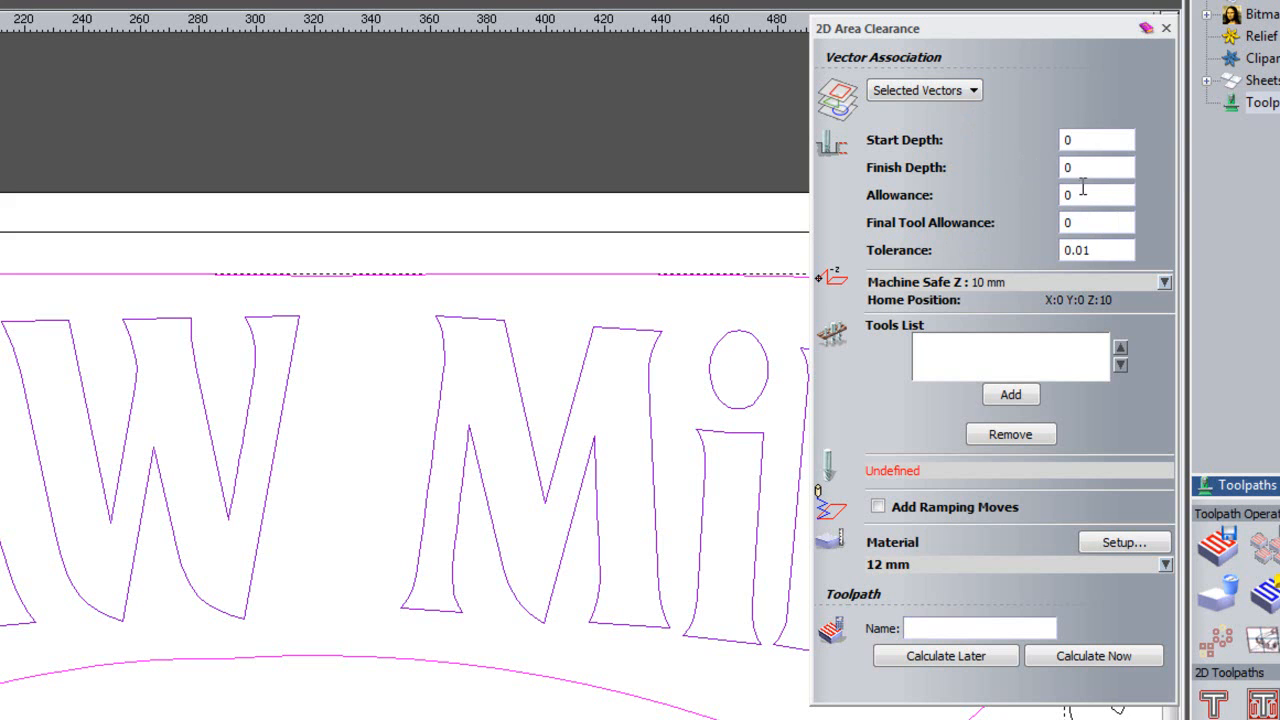
Set the area clearance finish depth to 8 and review the Machine Safe Z and home position settings.
left_click_drag(1074, 169, 977, 169)
type("8")
left_click(1164, 283)
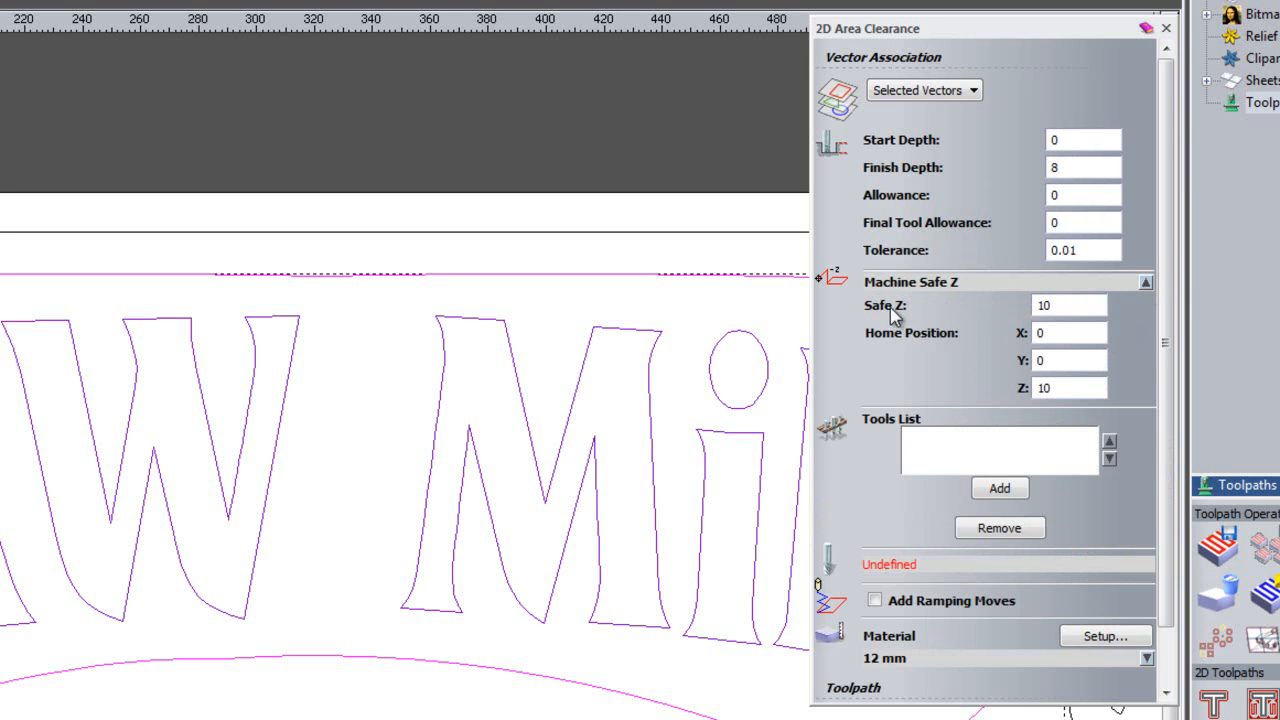
left_click(1146, 284)
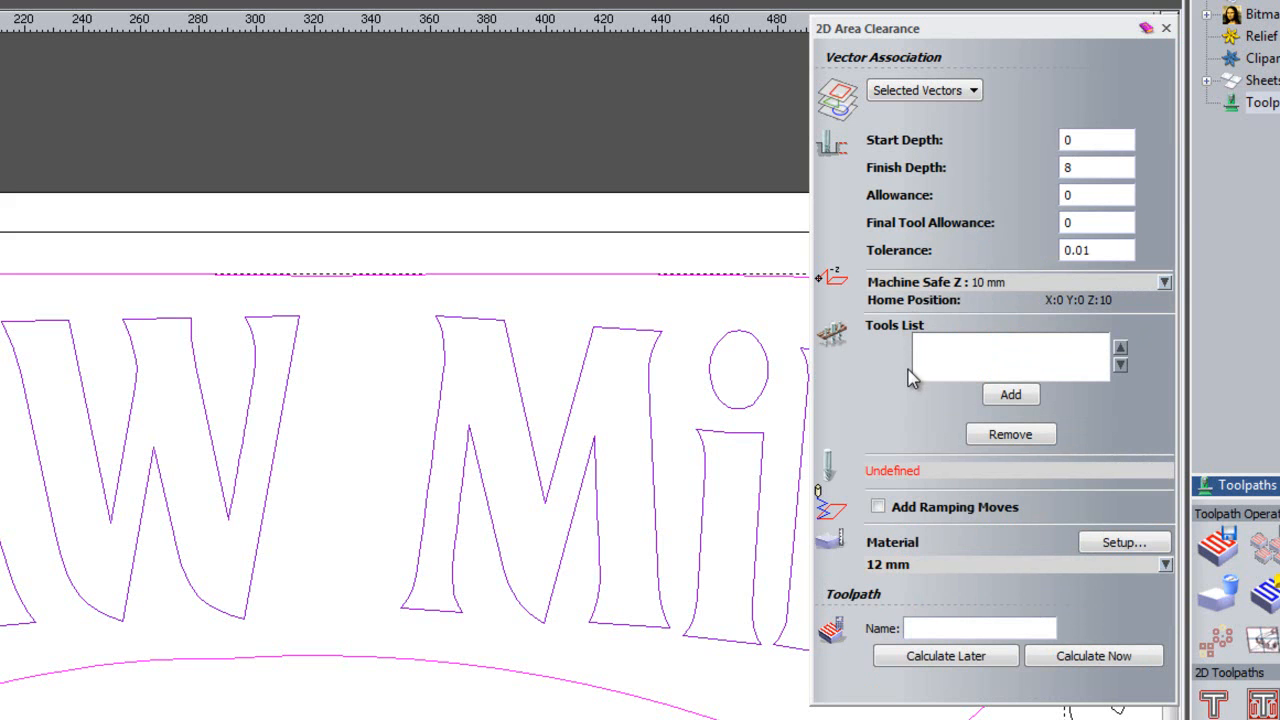
Add the wood or plastic End Mill 12 mm and End Mill 6 mm to the area clearance tools list.
left_click(1010, 396)
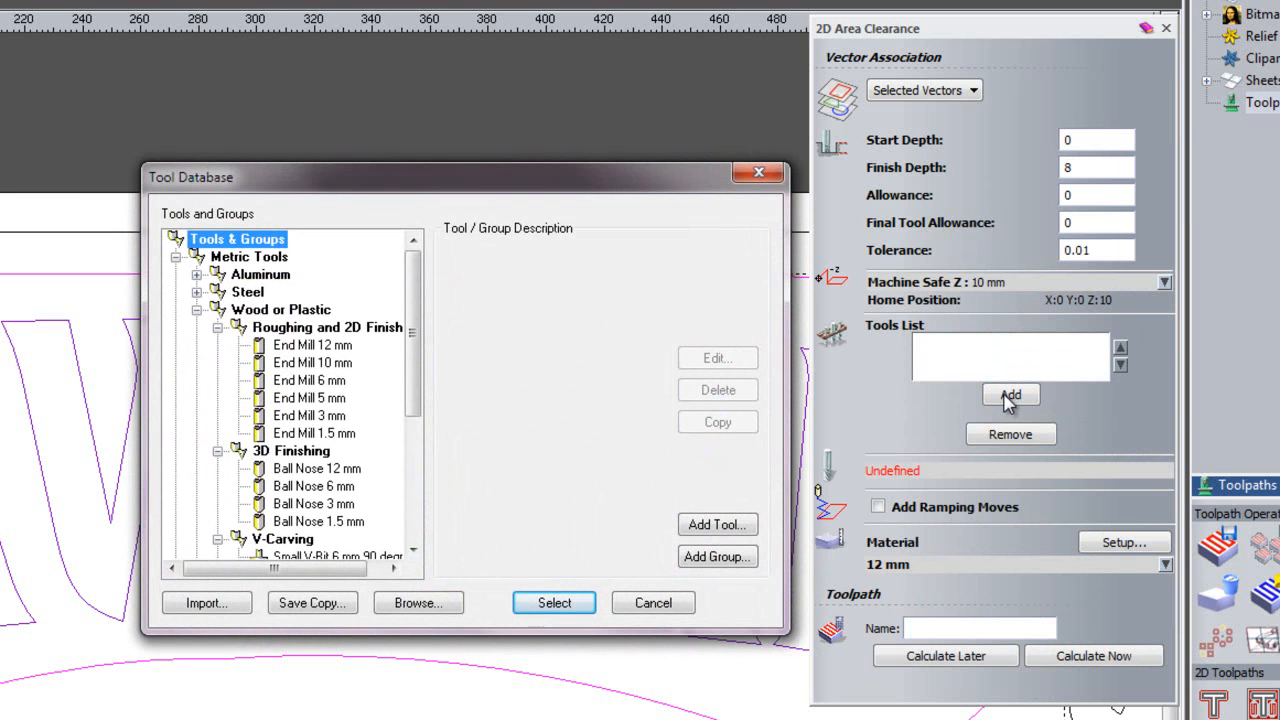
left_click(331, 348)
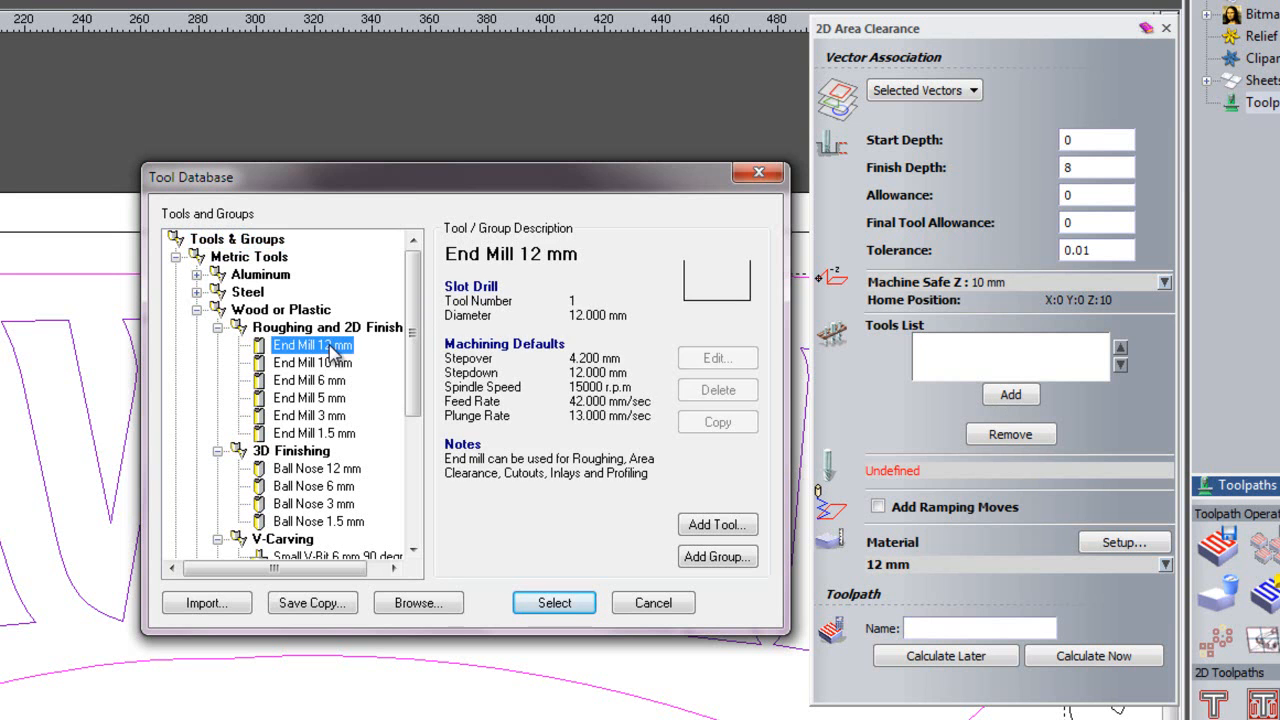
left_click(560, 606)
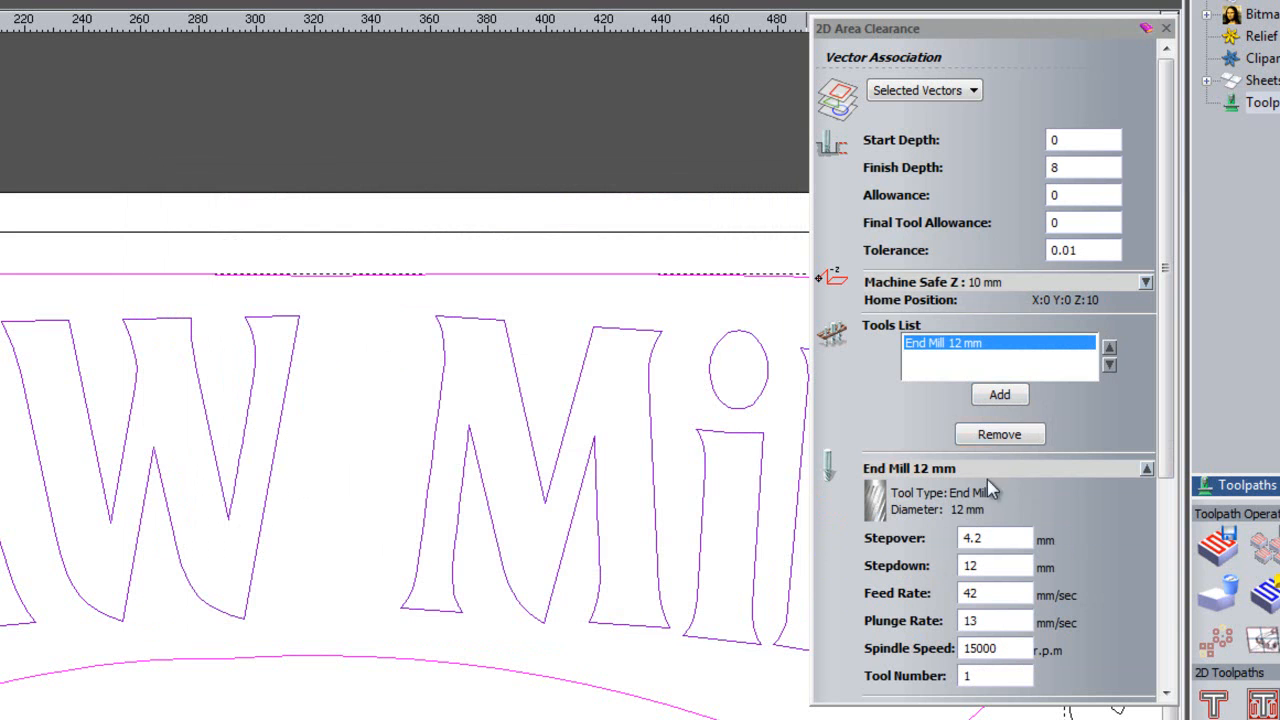
left_click(1000, 395)
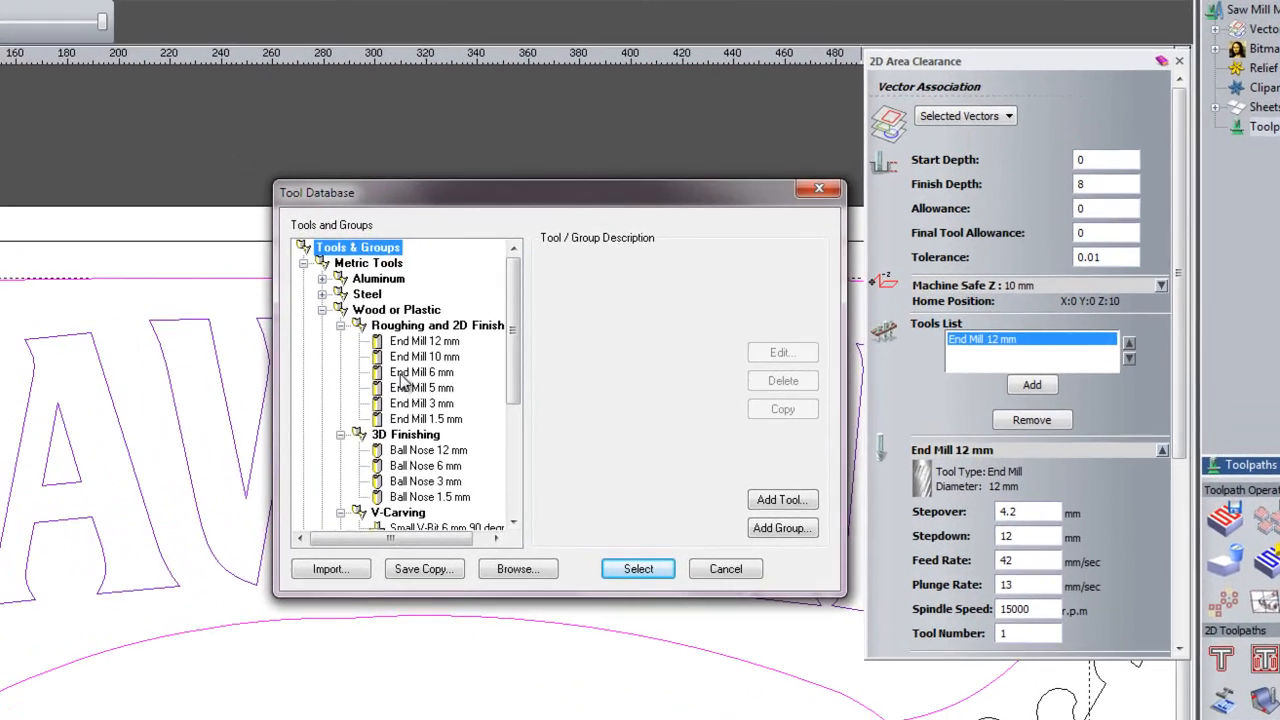
left_click(512, 332)
left_click(706, 508)
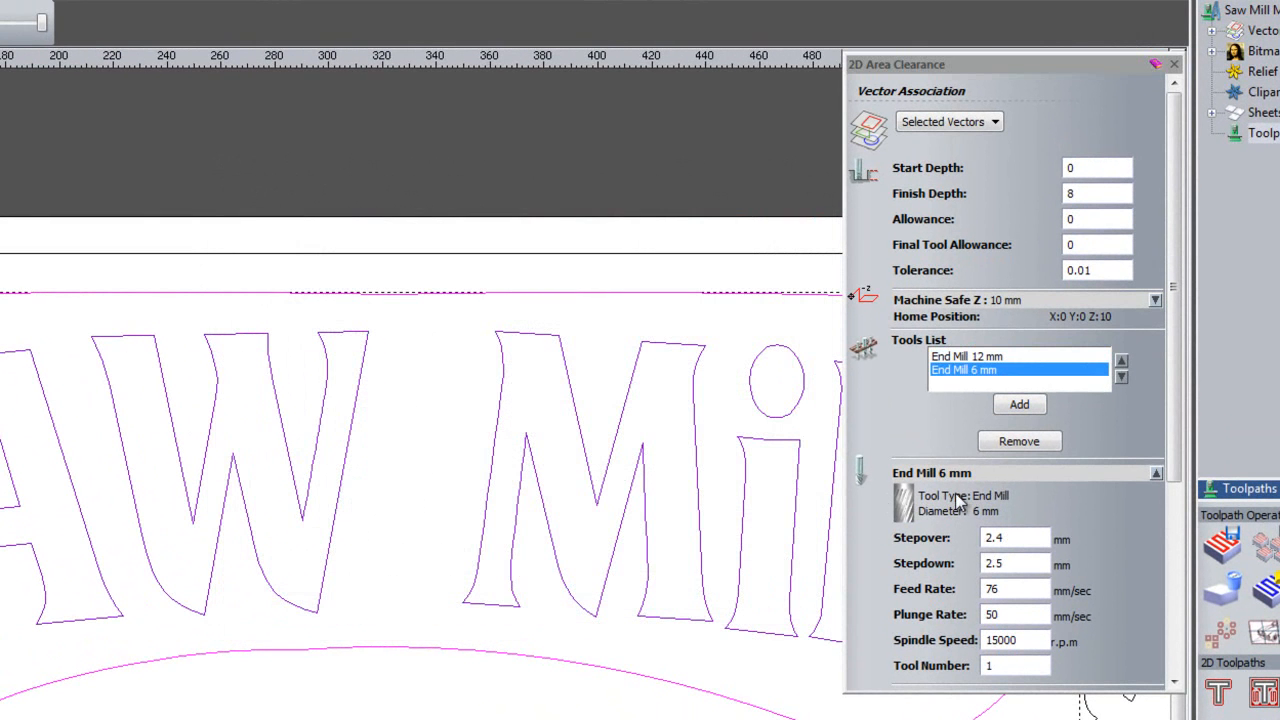
Add the End Mill 1.5 mm to the tools list and display the machining parameters of the End Mill 12 mm.
left_click(1019, 404)
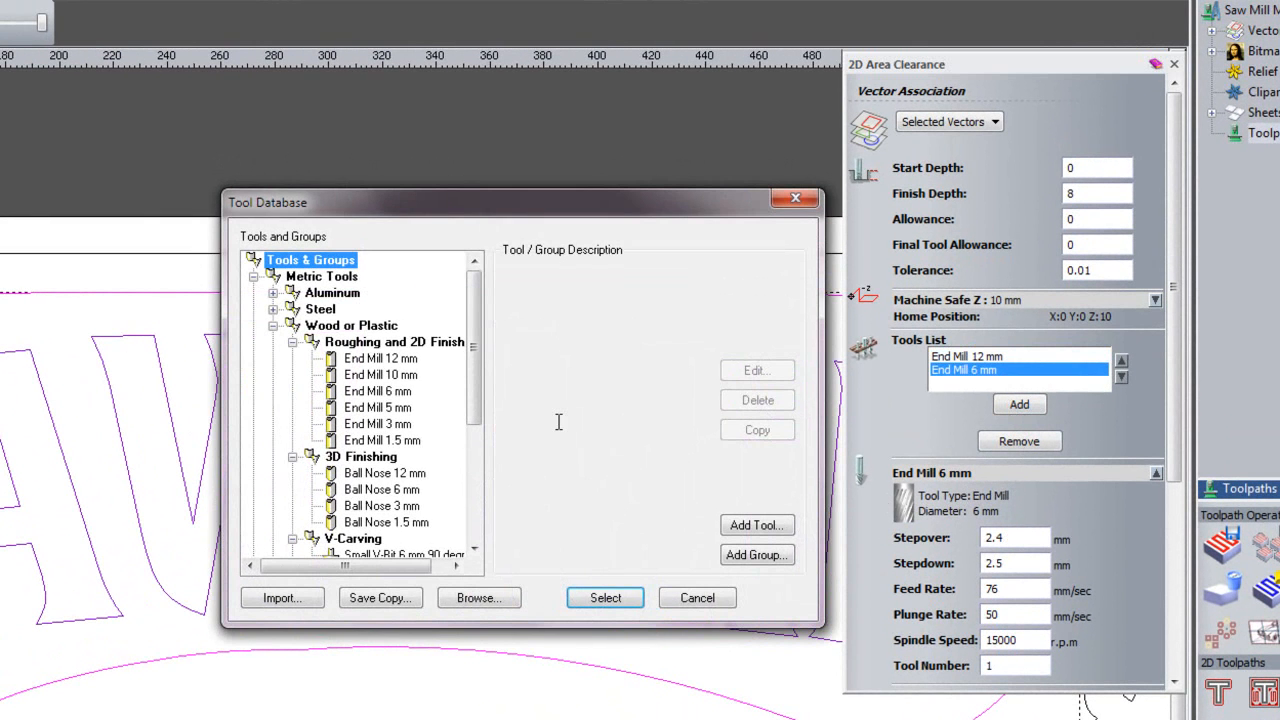
left_click(382, 440)
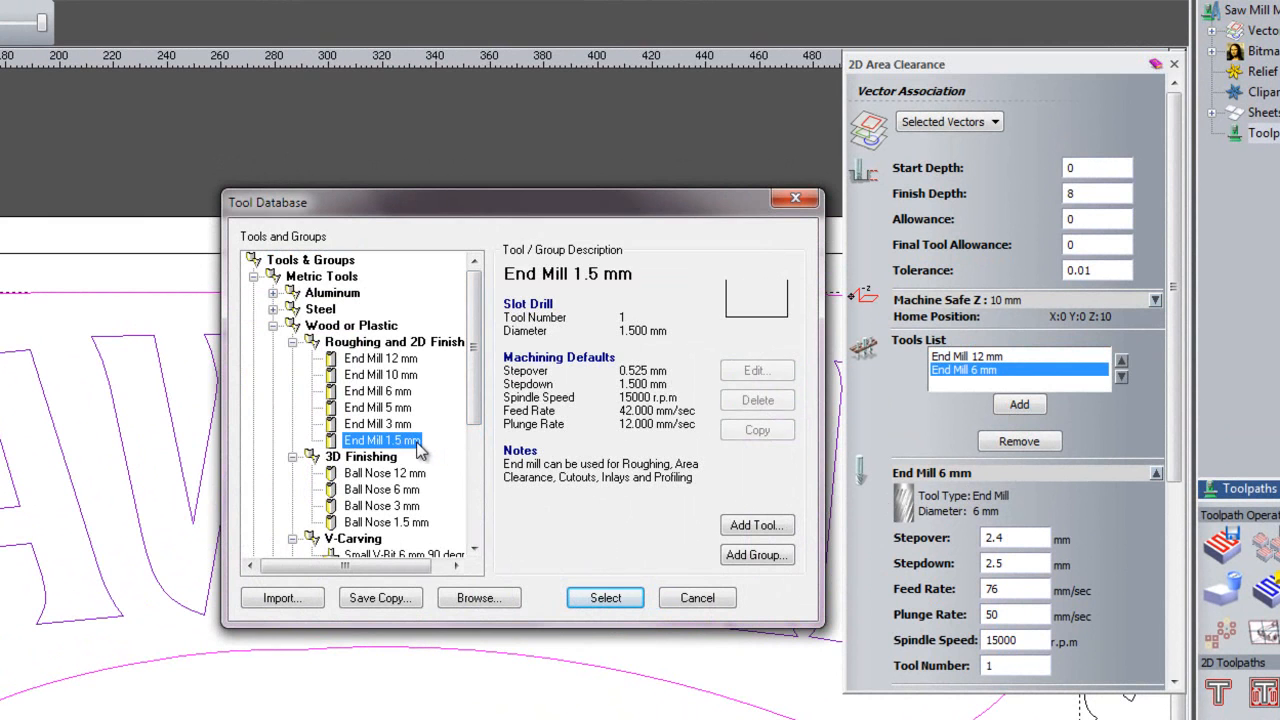
left_click(600, 600)
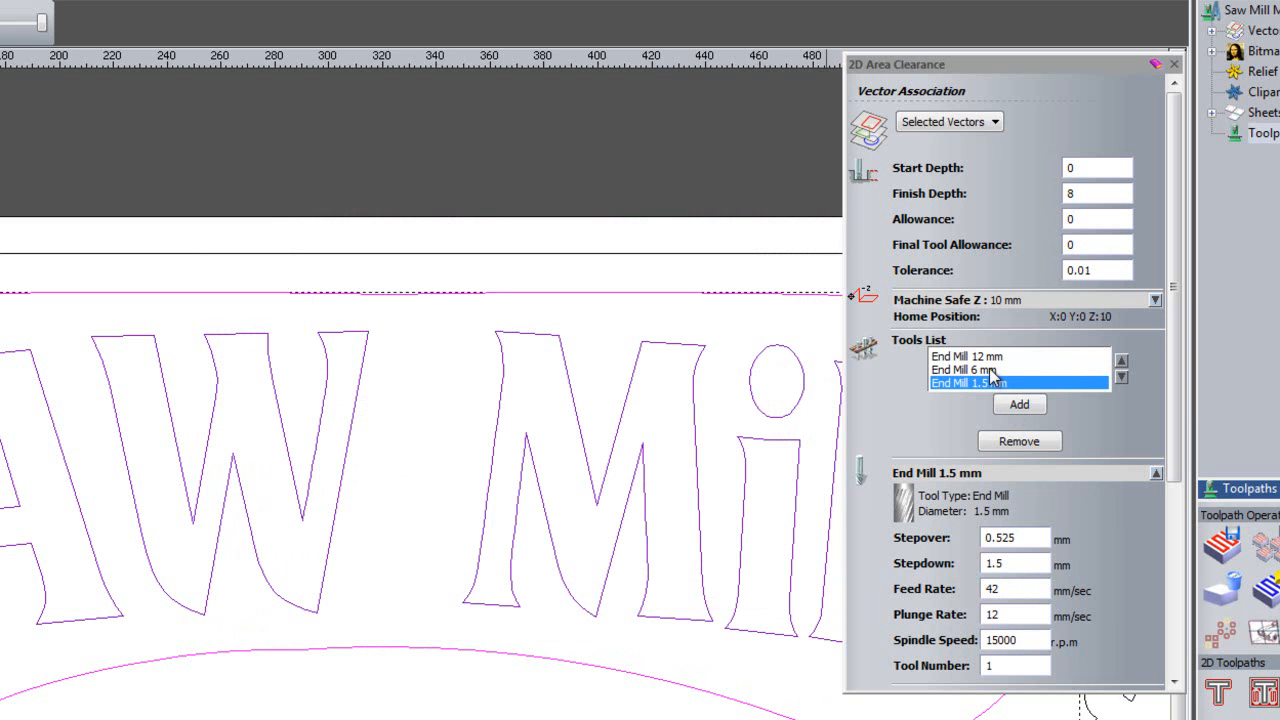
left_click(978, 357)
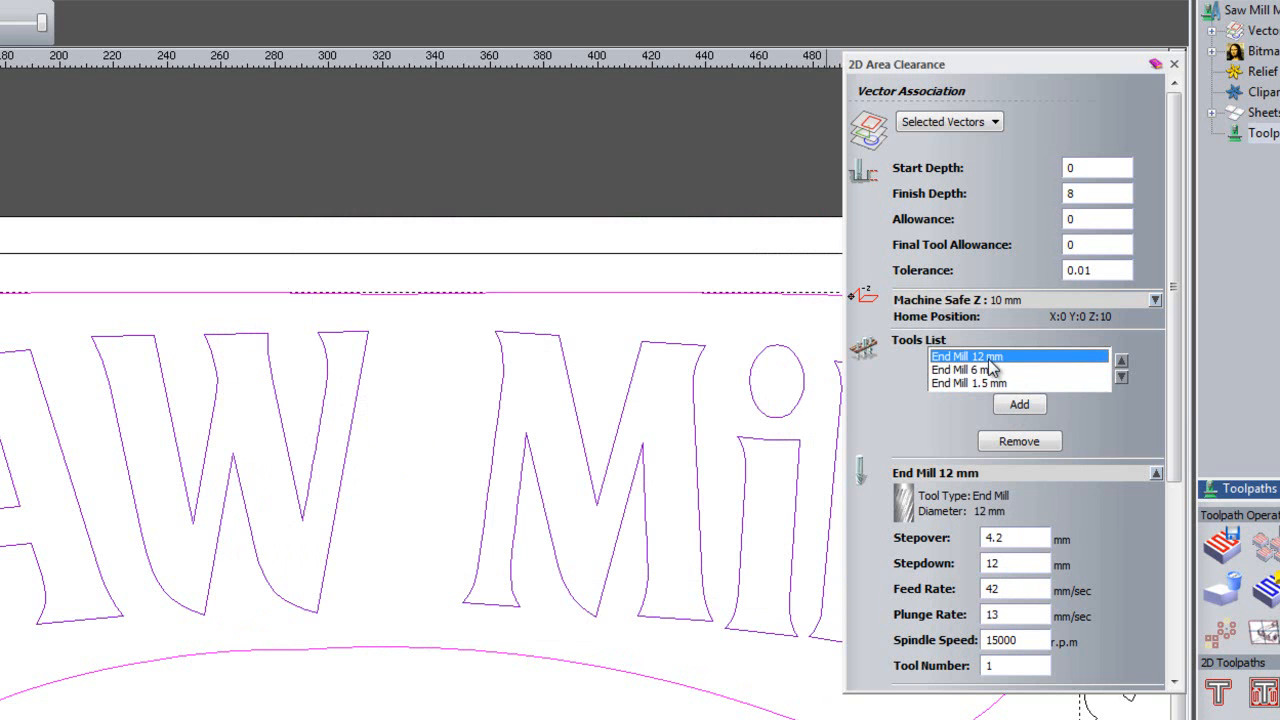
Set the End Mill 6 mm clearance strategy to Offset and display the machining parameters of the End Mill 1.5 mm.
left_click_drag(1172, 405, 1184, 536)
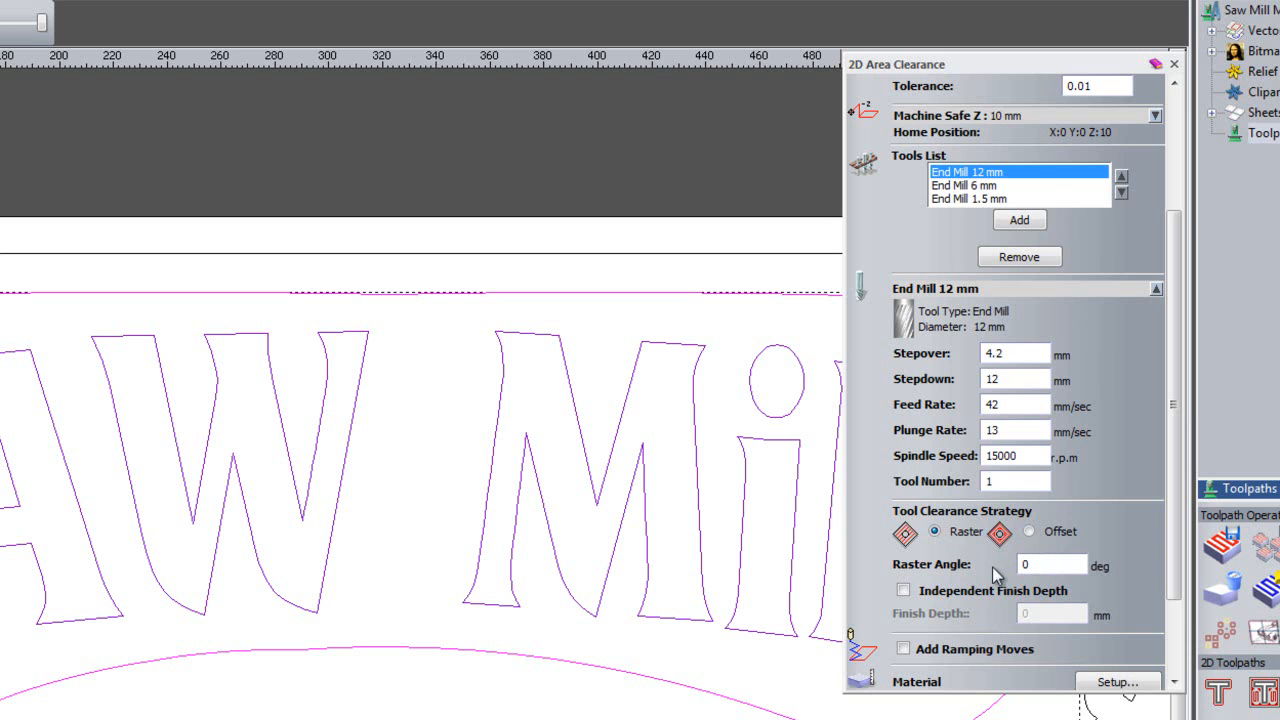
left_click(966, 186)
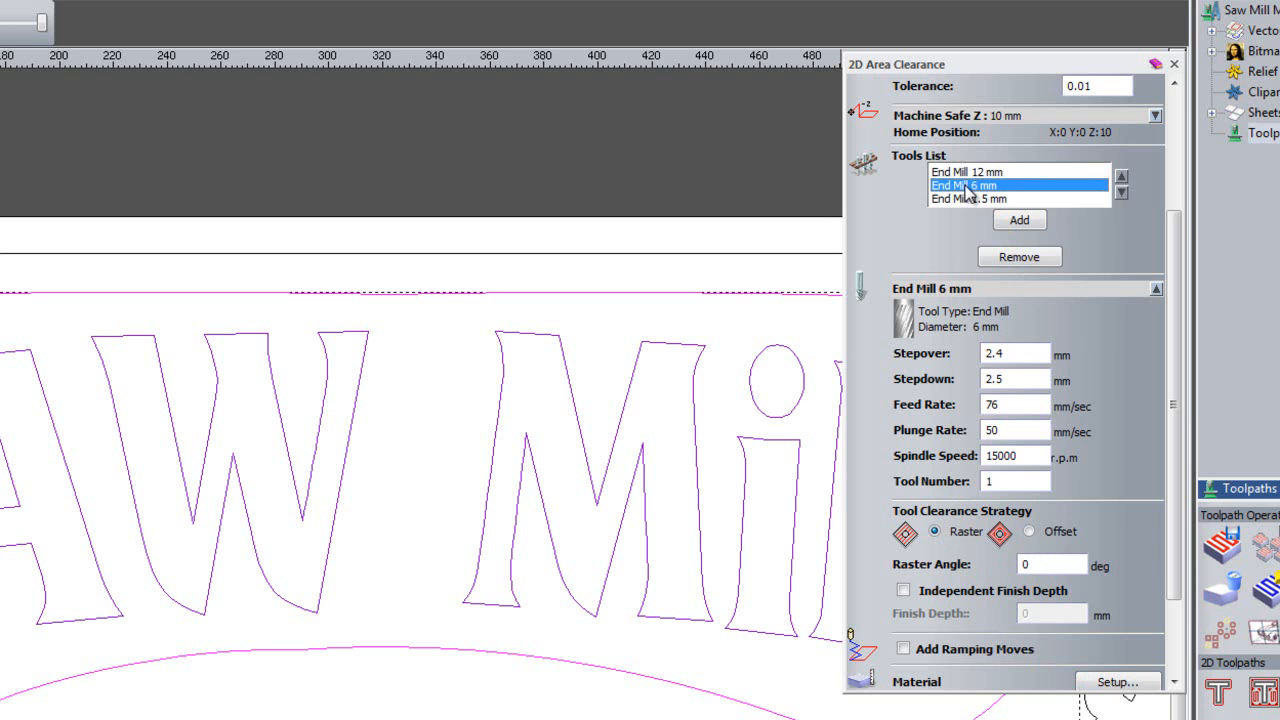
left_click(1030, 532)
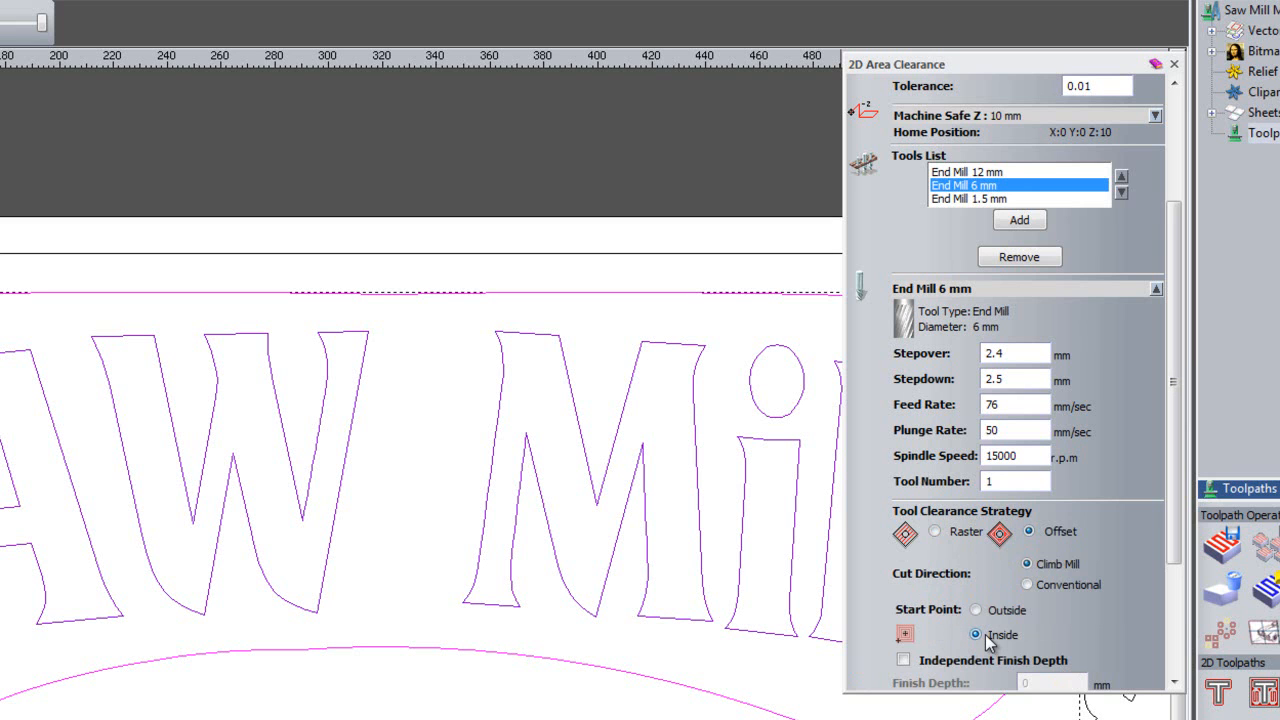
left_click(970, 199)
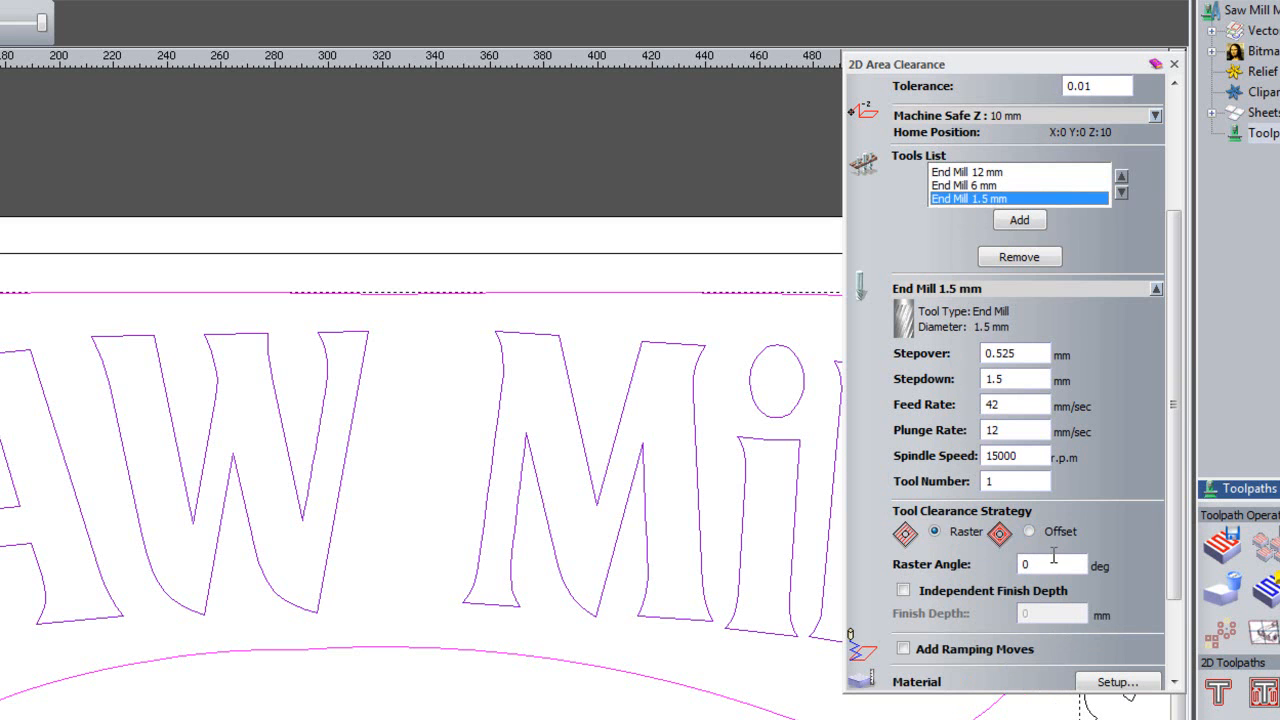
Confirm the material setup with a 12 mm thickness and the model positioned at the top of the material.
left_click_drag(1171, 410, 1177, 540)
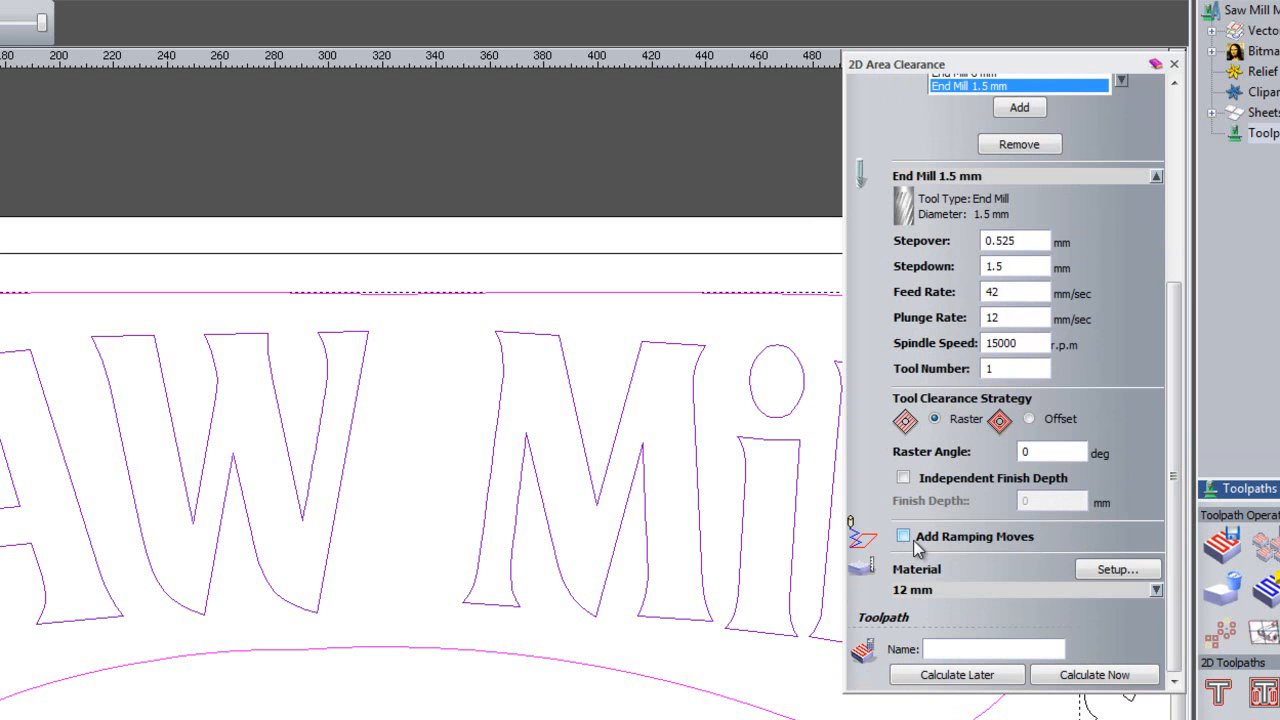
left_click(1100, 570)
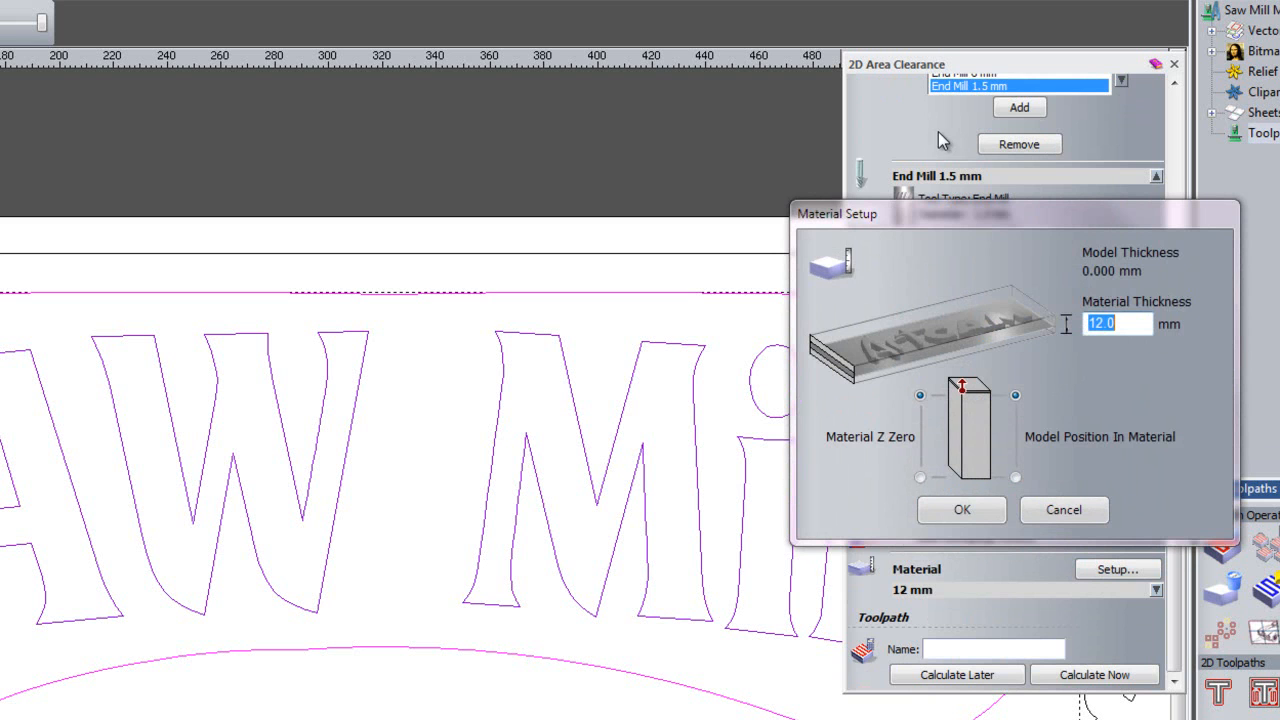
left_click_drag(935, 220, 455, 284)
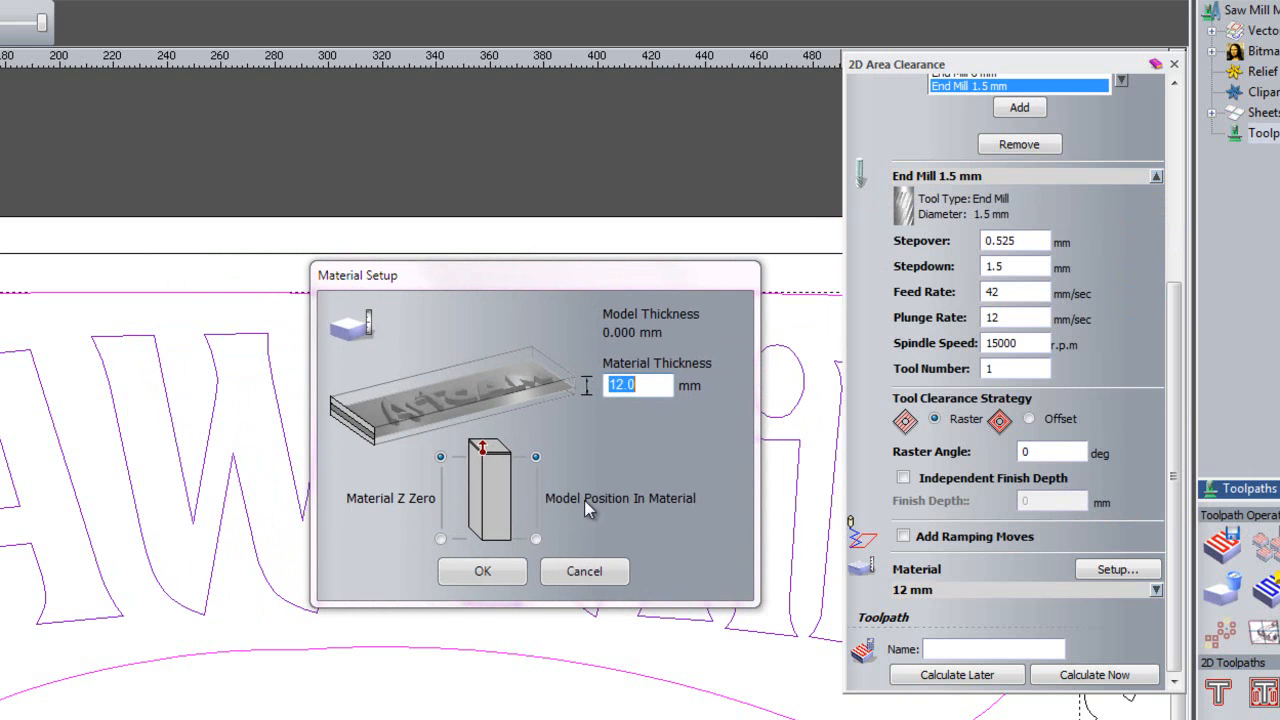
left_click(535, 458)
left_click(483, 571)
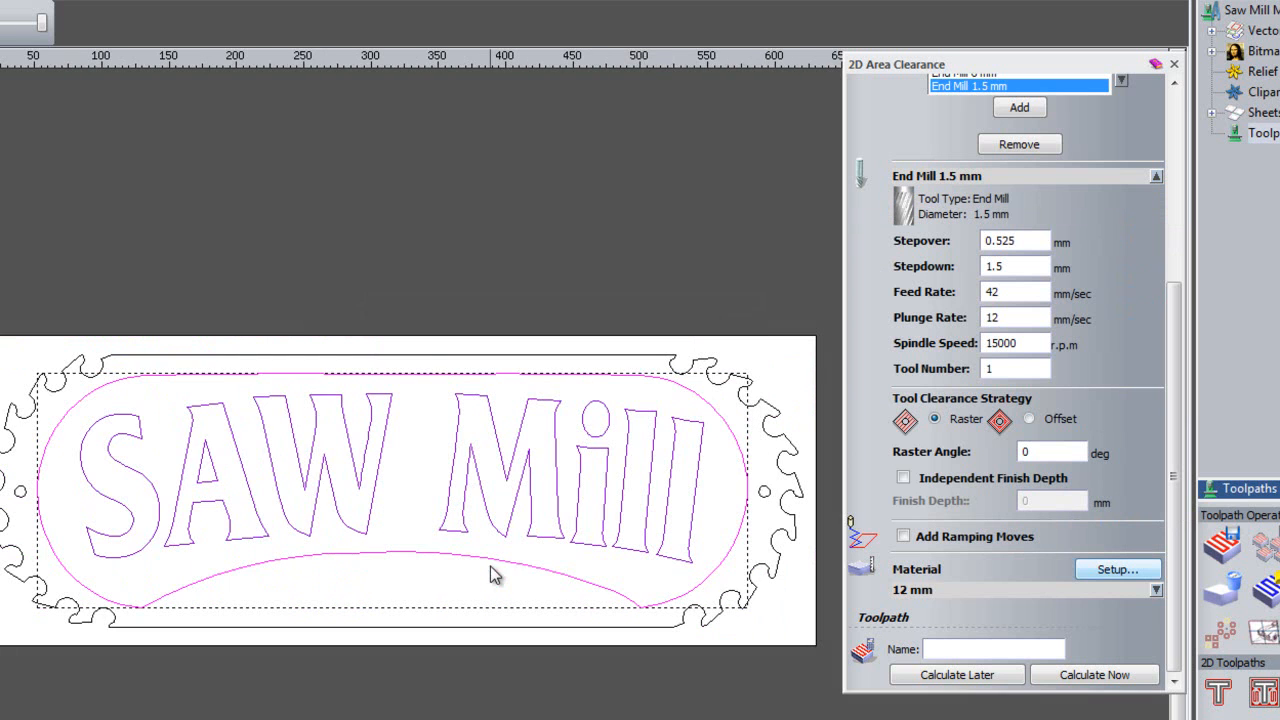
Calculate the 2D area clearance toolpath now and close its settings.
left_click(1096, 676)
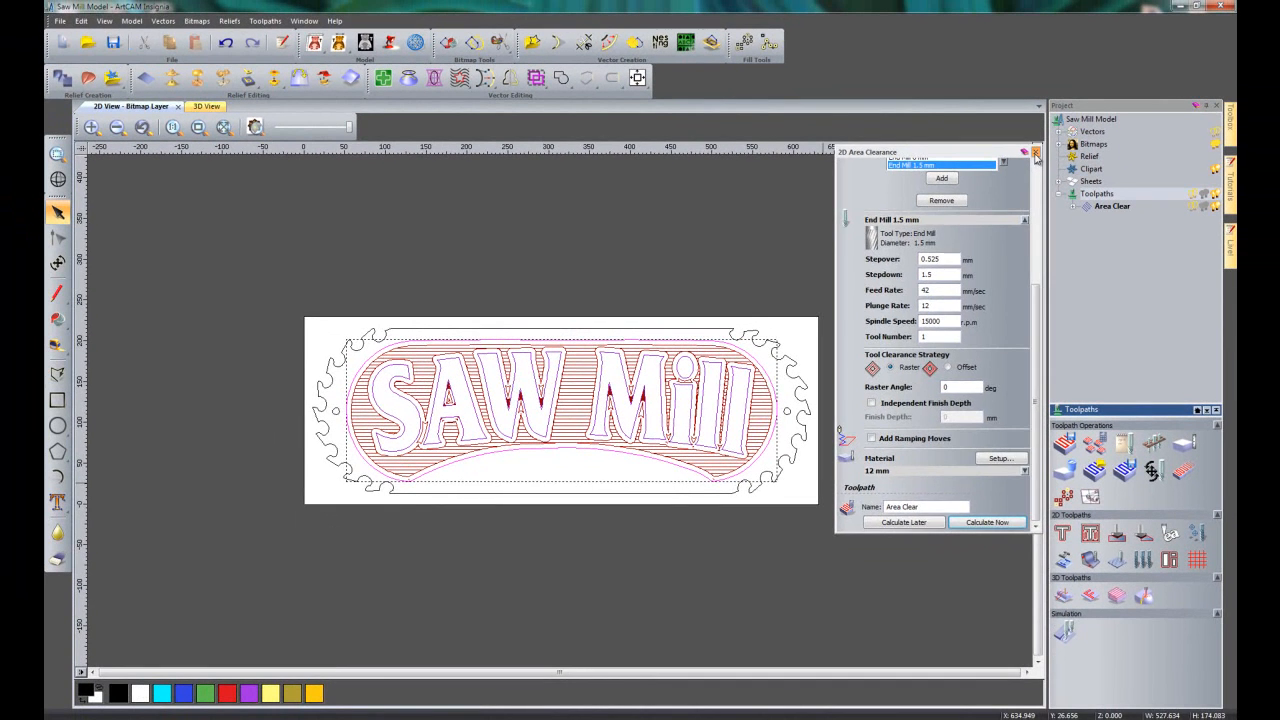
left_click(1114, 103)
left_click(953, 385)
Examine which areas around the letter M each of the three tools clears in the 2D view.
scroll(628, 388, "up", 2)
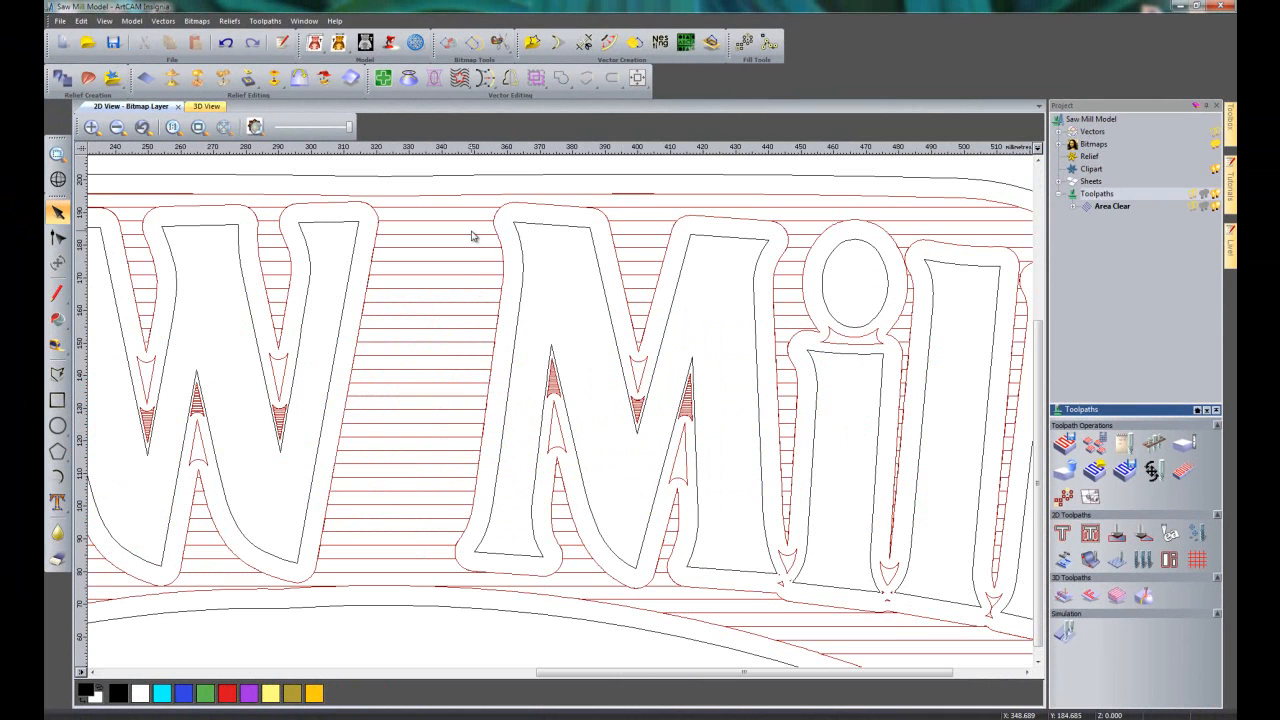
left_click(562, 504)
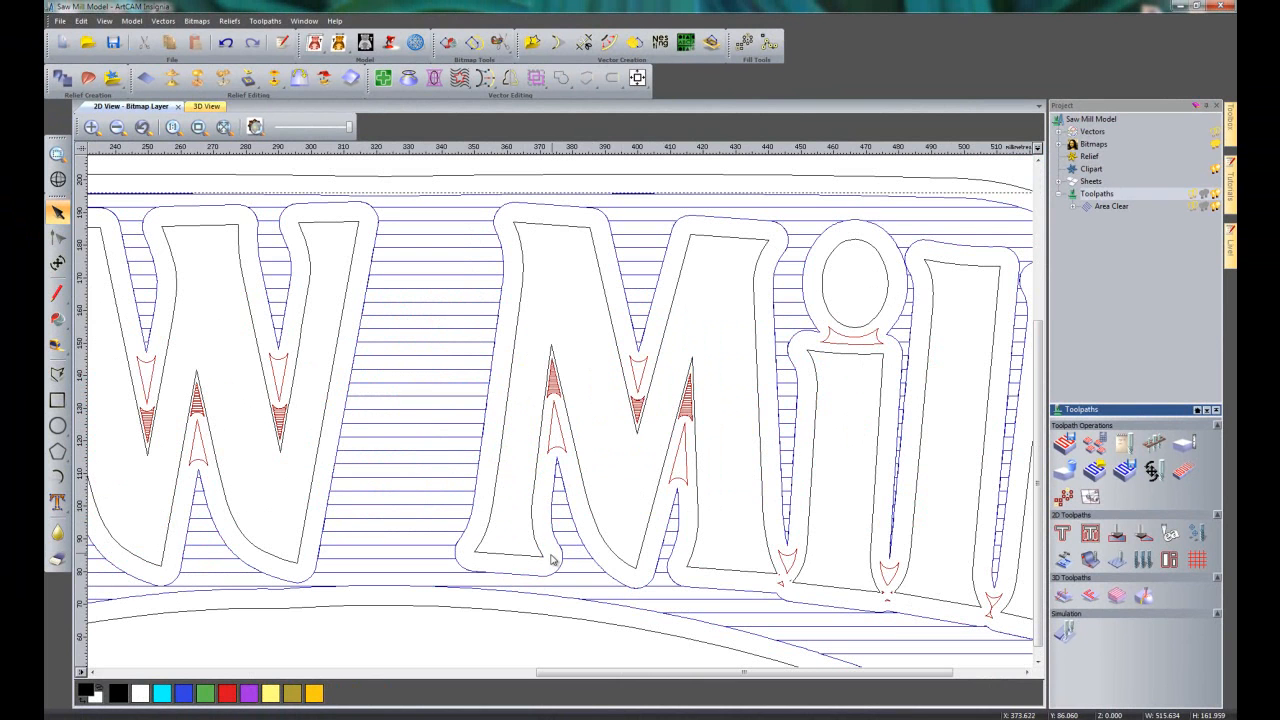
scroll(555, 441, "up", 2)
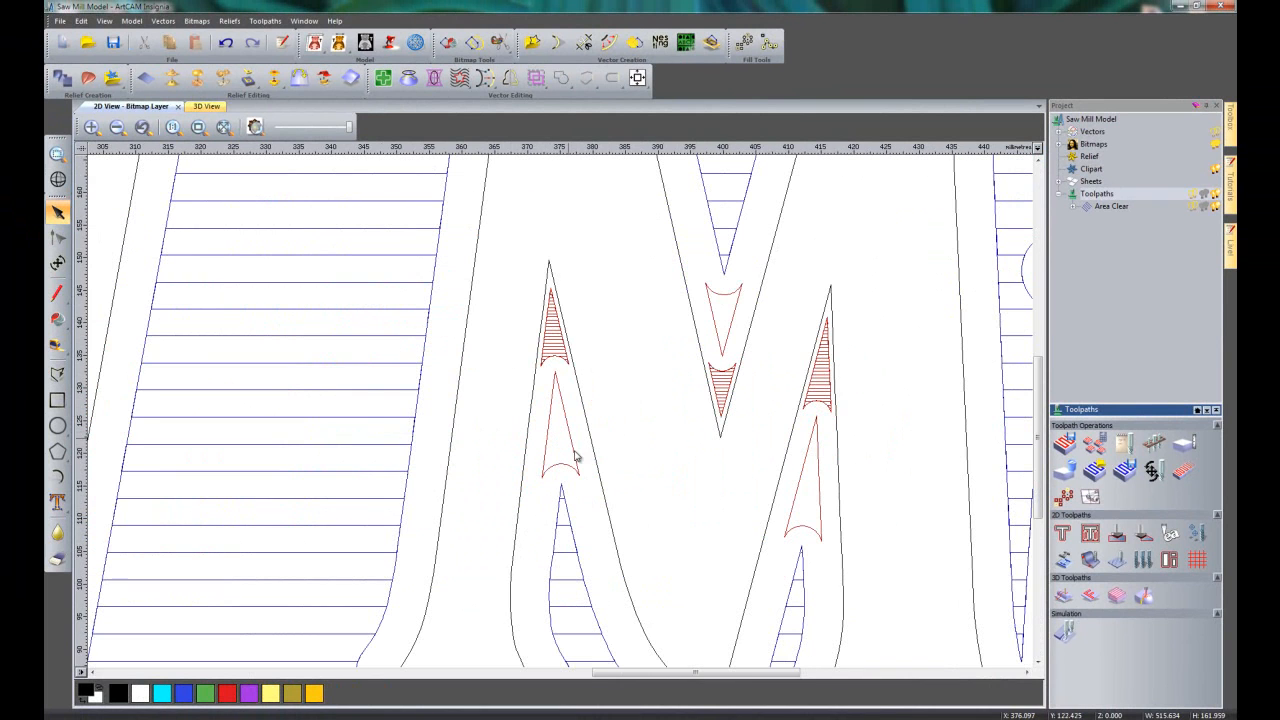
left_click(580, 503)
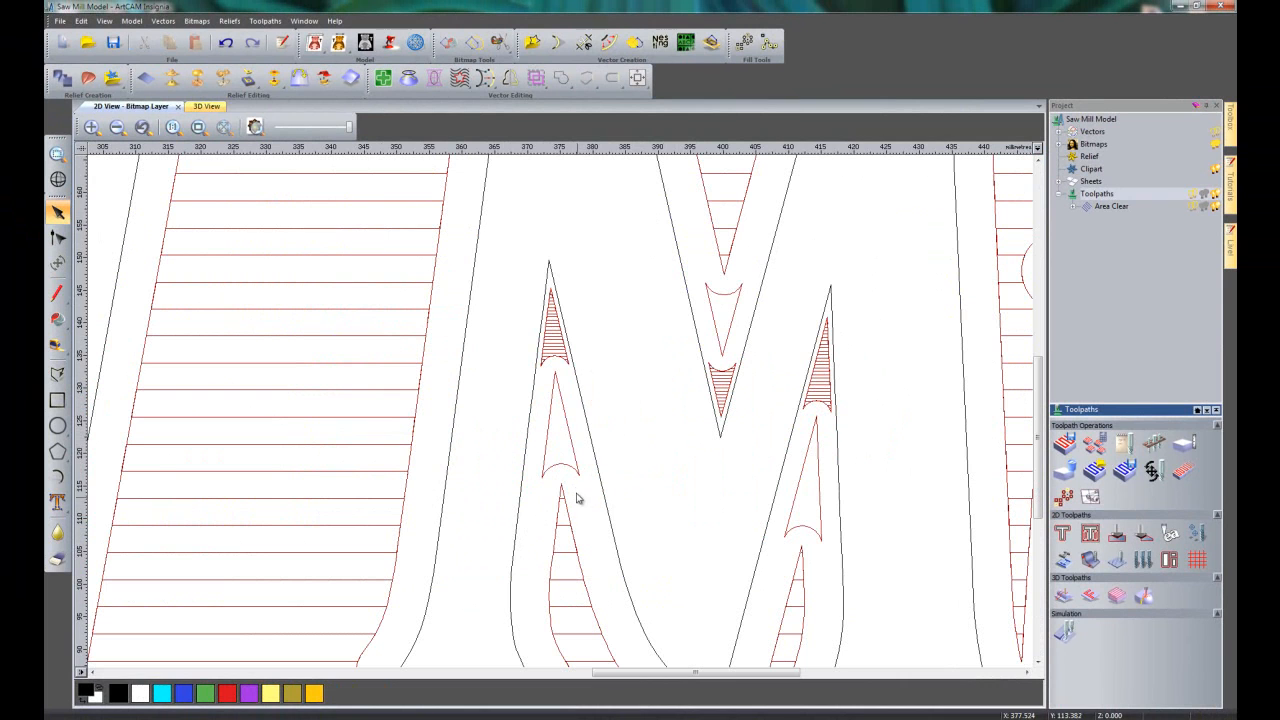
left_click(558, 402)
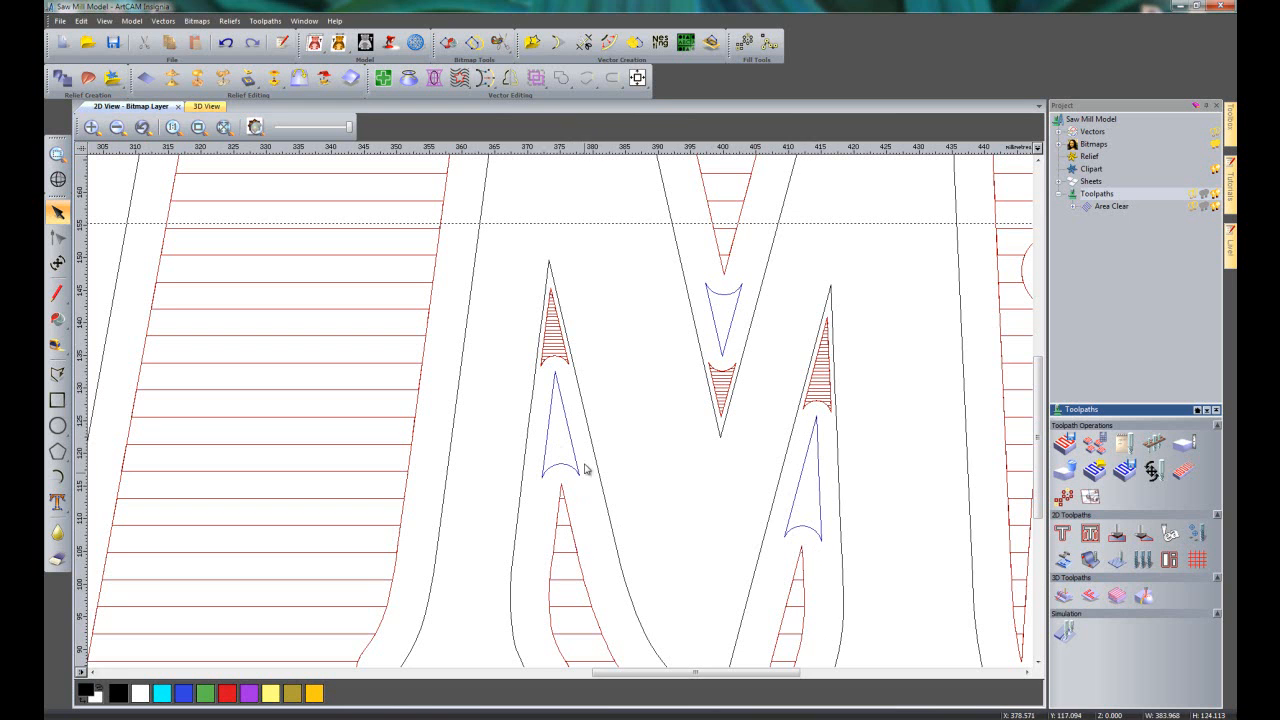
left_click(594, 366)
left_click(563, 355)
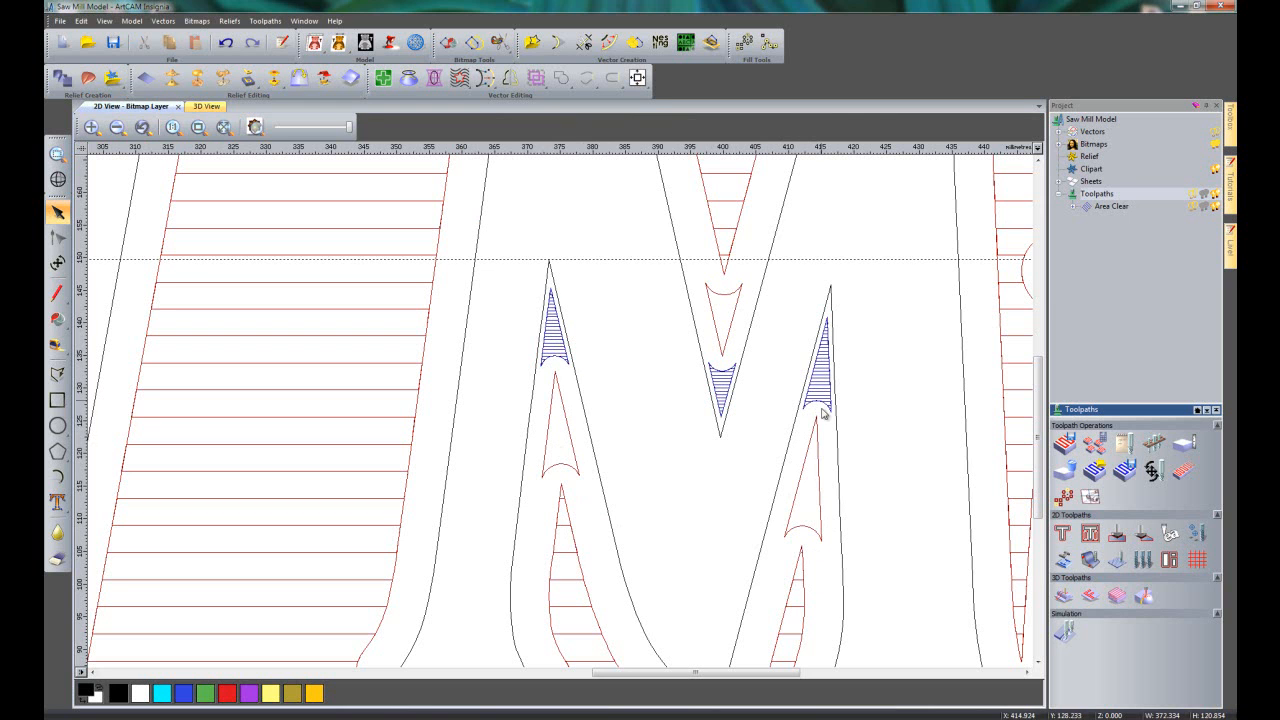
left_click(712, 502)
scroll(710, 490, "down", 6)
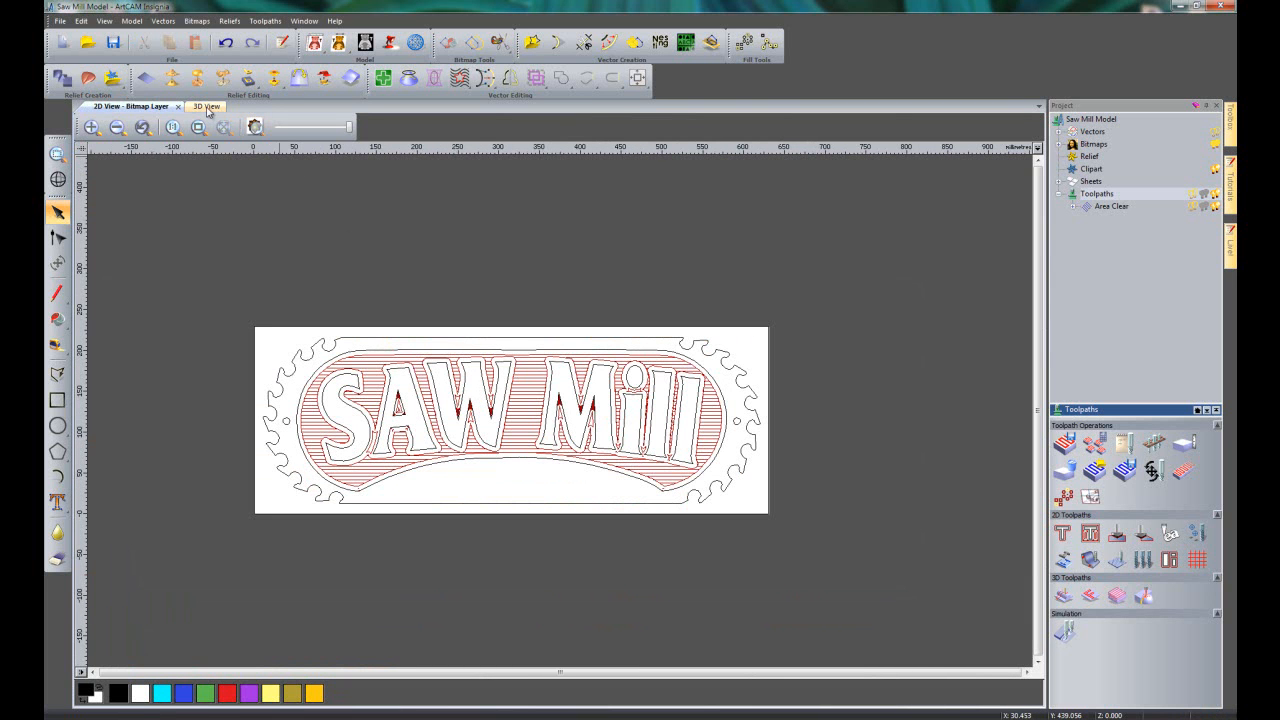
Examine the Area Clear toolpath in the 3D view, switching its display off and on.
left_click(207, 107)
left_click_drag(704, 501, 629, 536)
scroll(625, 391, "up", 2)
middle_click_drag(841, 479, 869, 491)
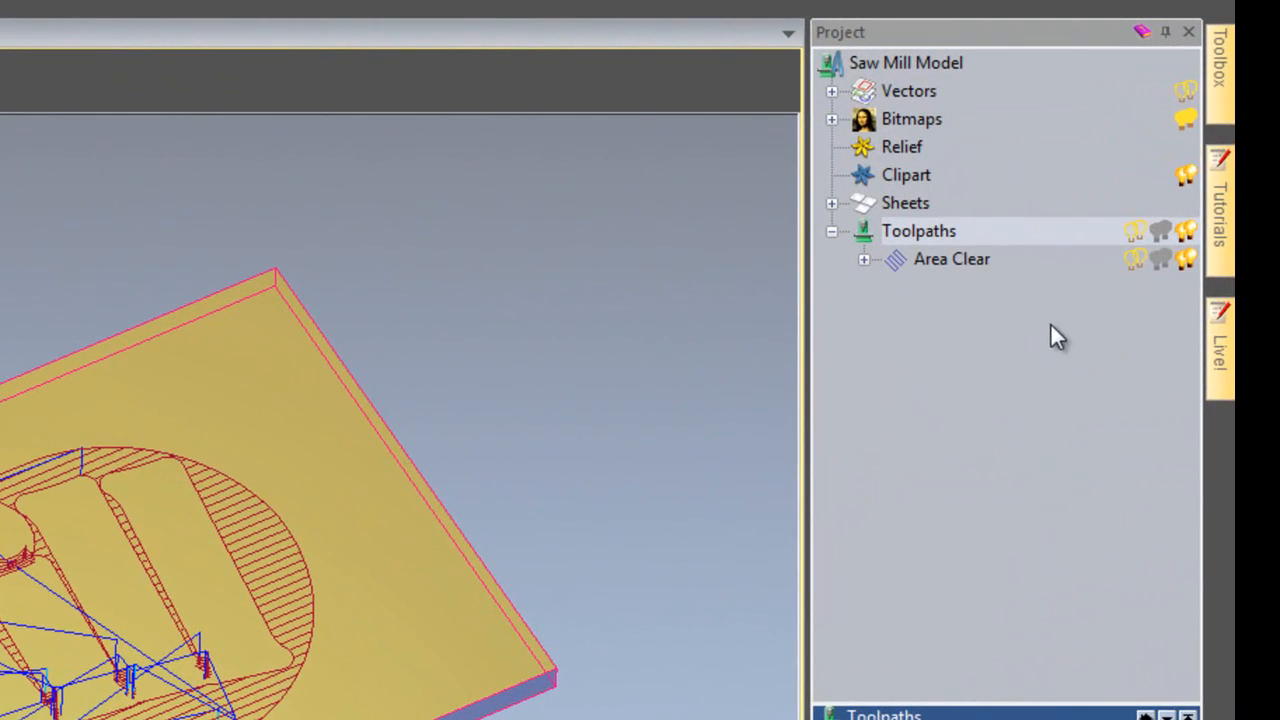
left_click(1186, 259)
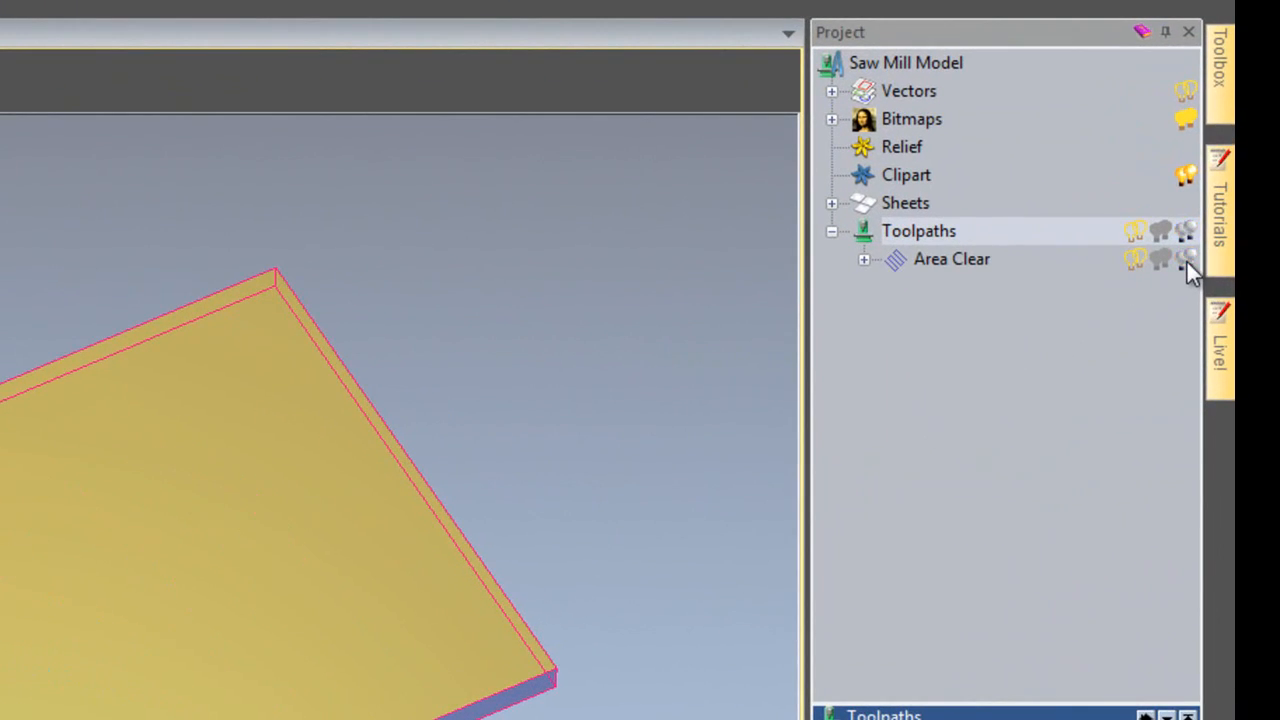
left_click(1186, 259)
left_click(1186, 259)
left_click(1186, 259)
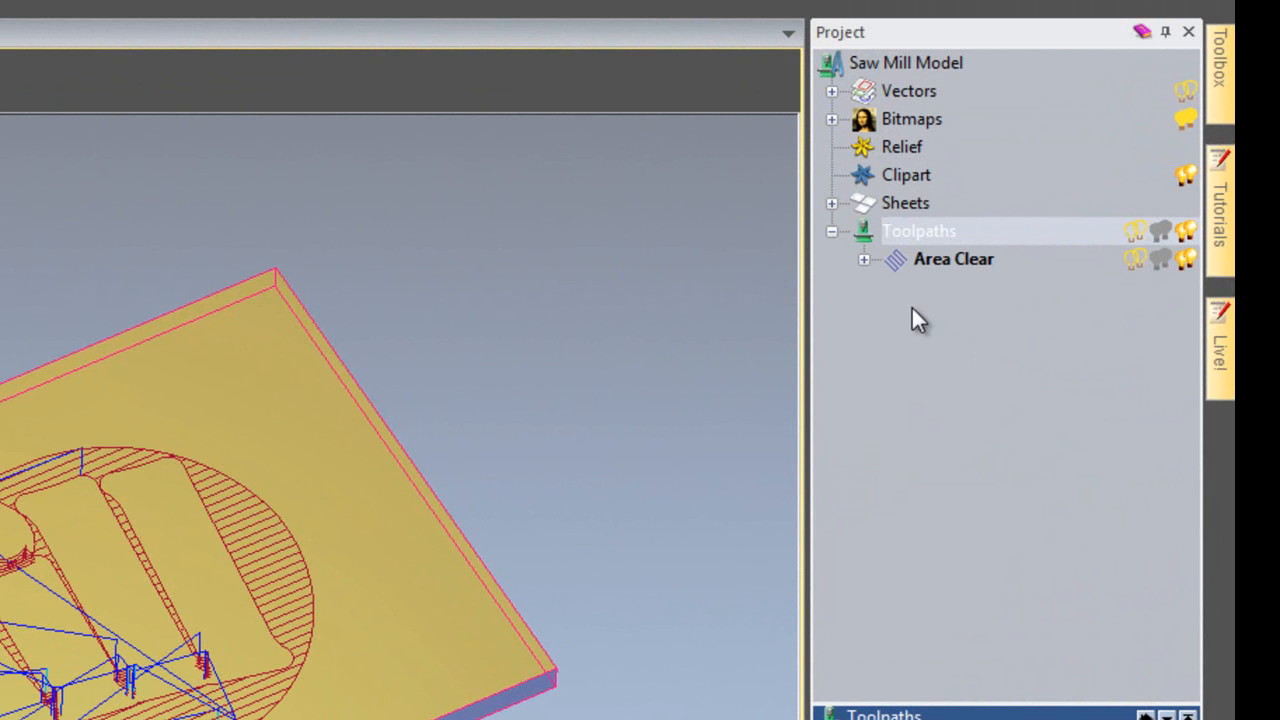
List the individual tools of the Area Clear toolpath and run the simulation of the End Mill 12 mm.
left_click(864, 259)
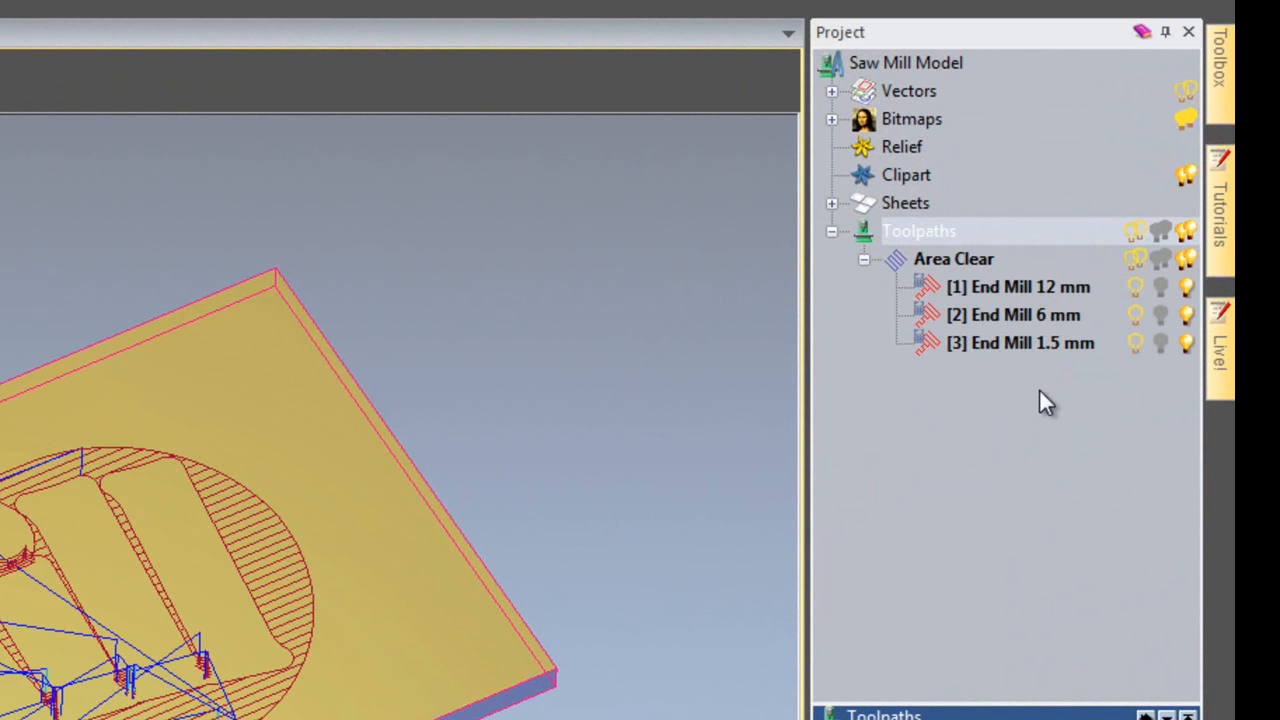
left_click(1042, 284)
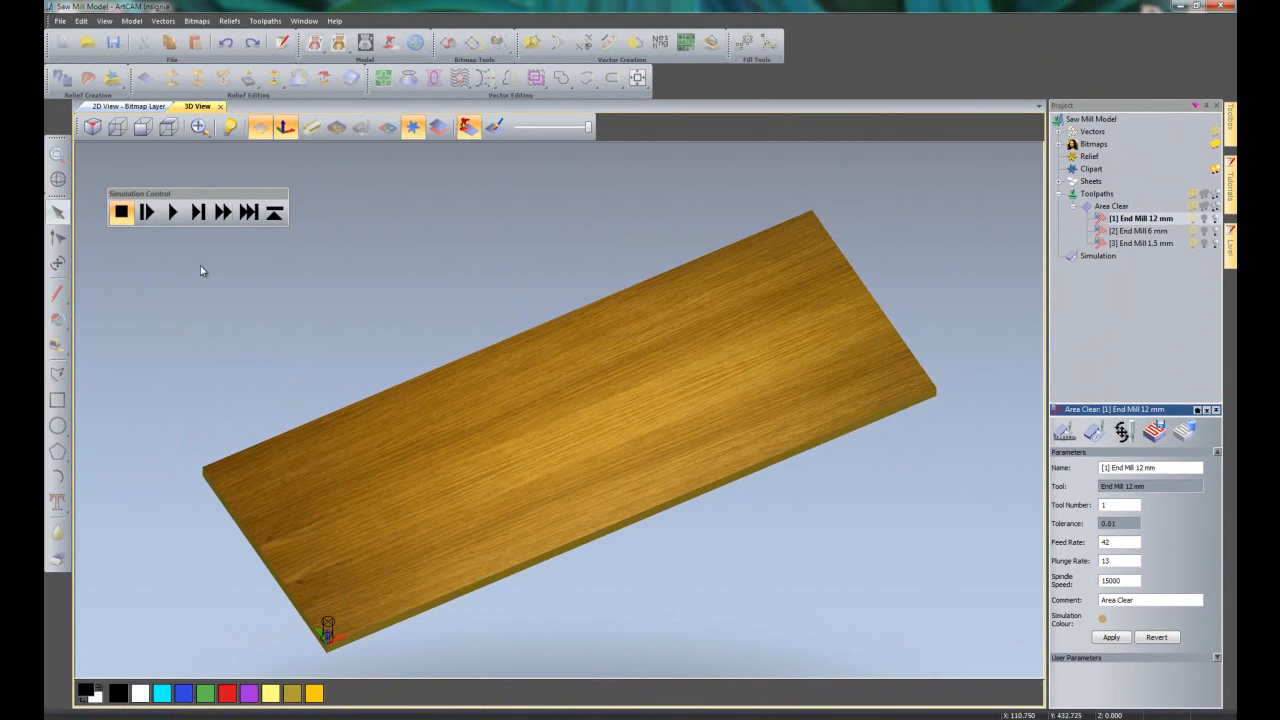
left_click(175, 212)
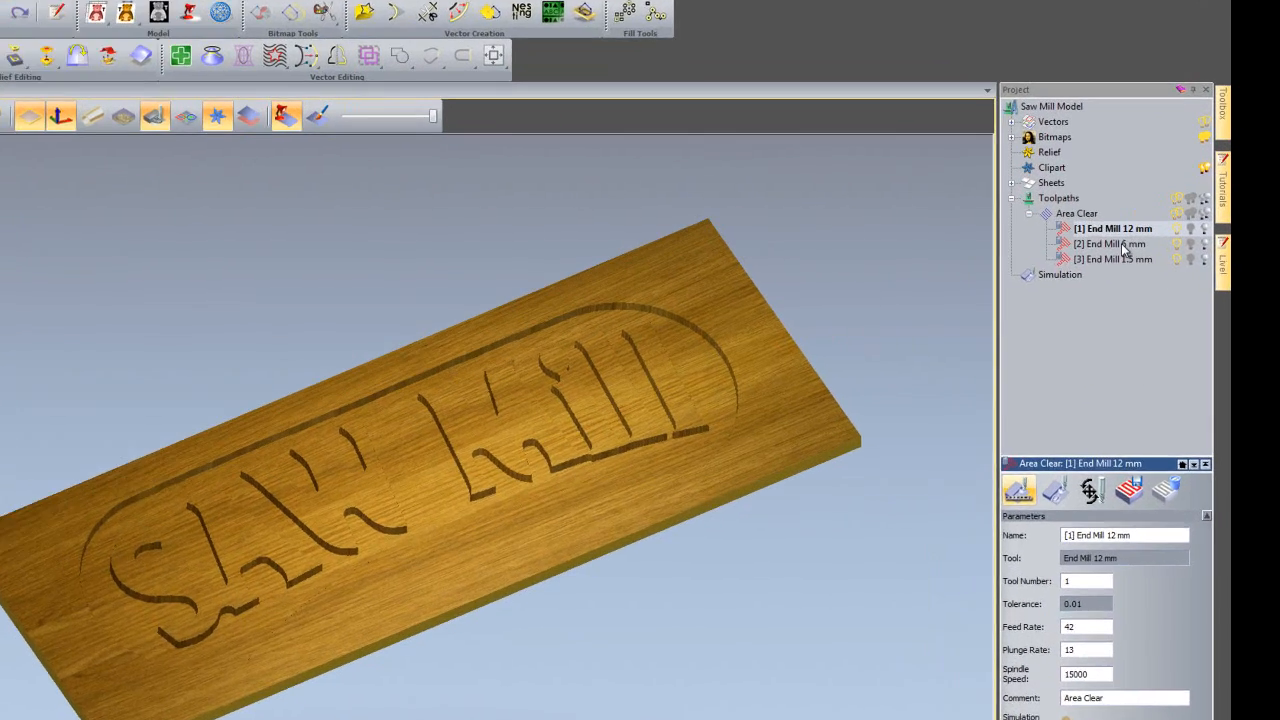
Simulate the End Mill 6 mm and End Mill 1.5 mm toolpaths and inspect the carved lettering.
left_click(1148, 231)
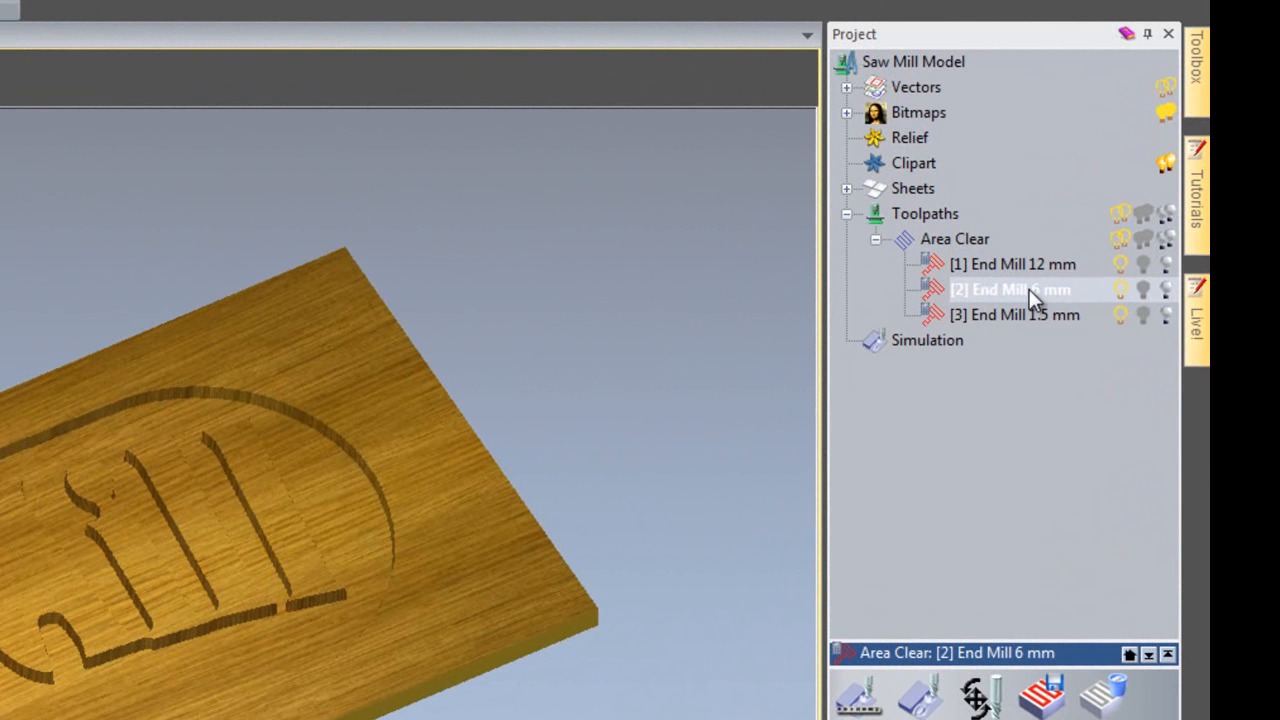
right_click(1029, 289)
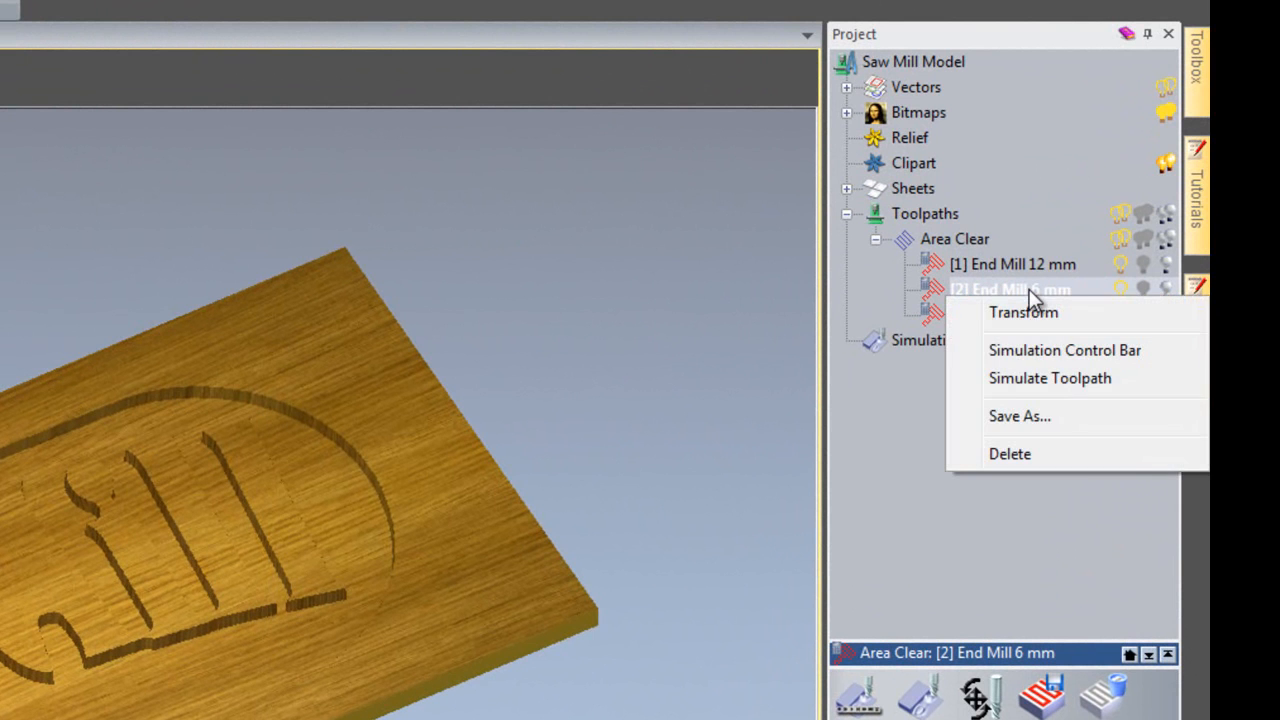
left_click(1040, 380)
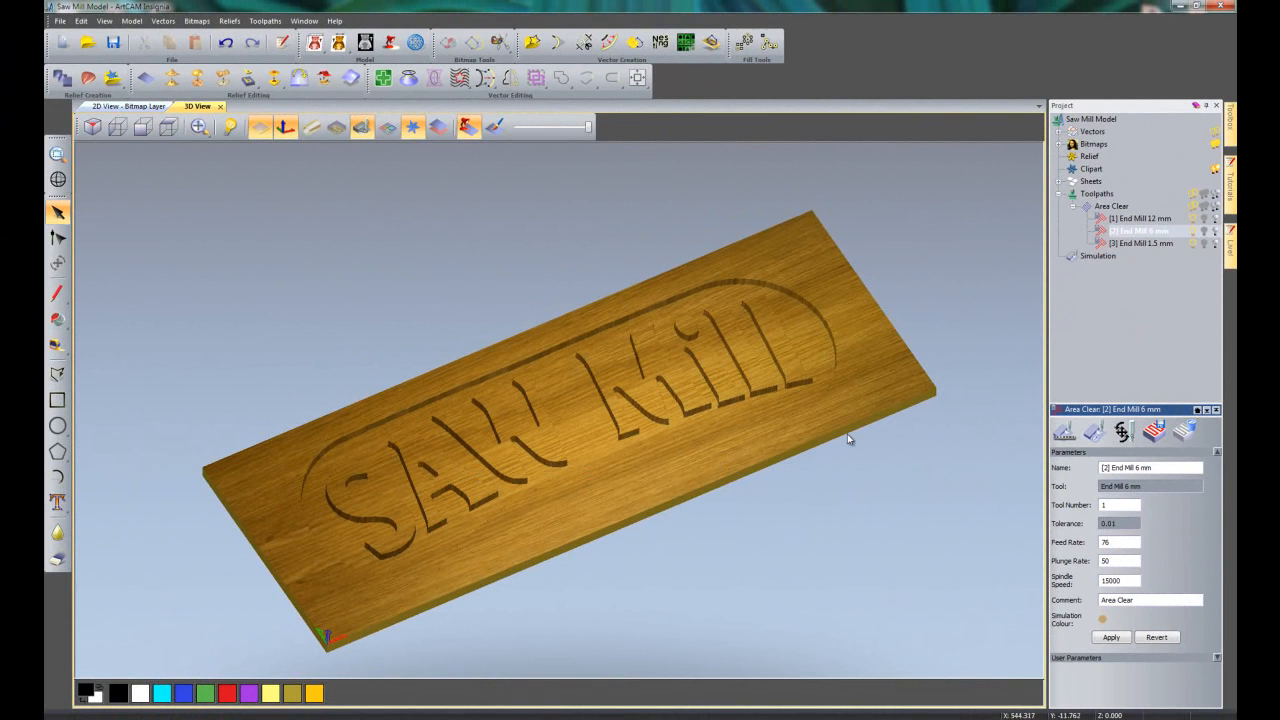
right_click(1140, 244)
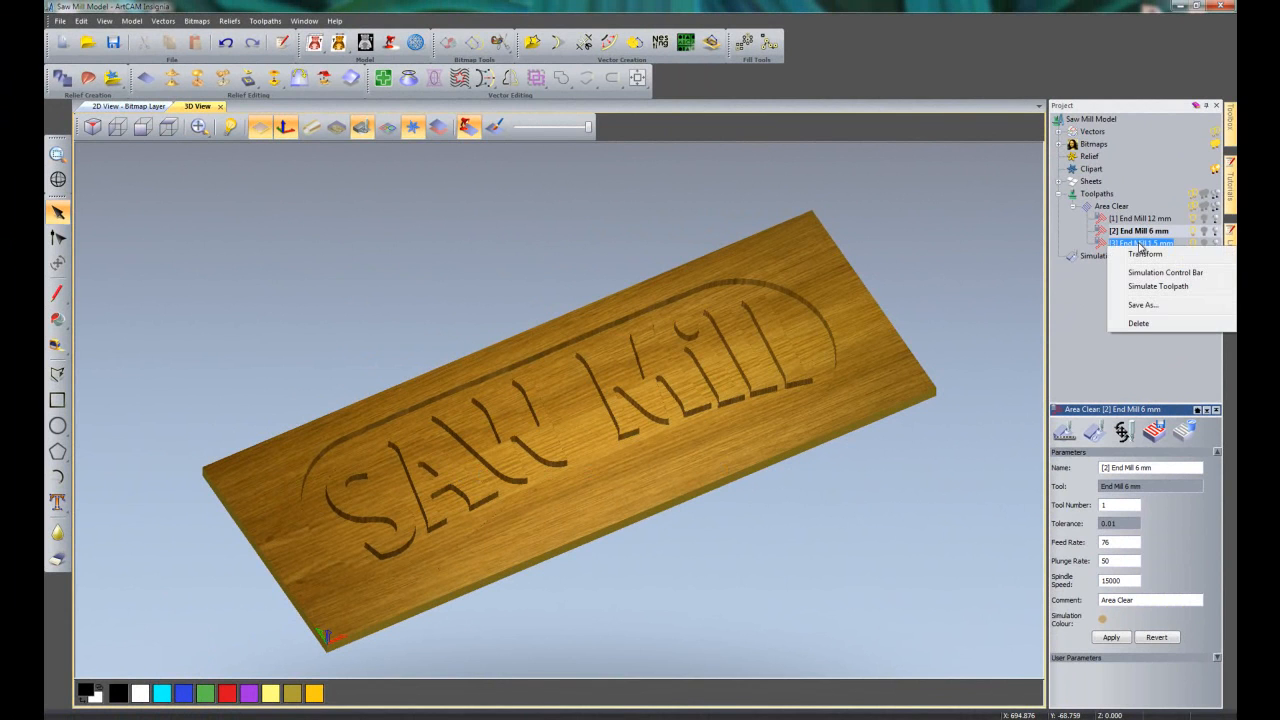
left_click(1149, 290)
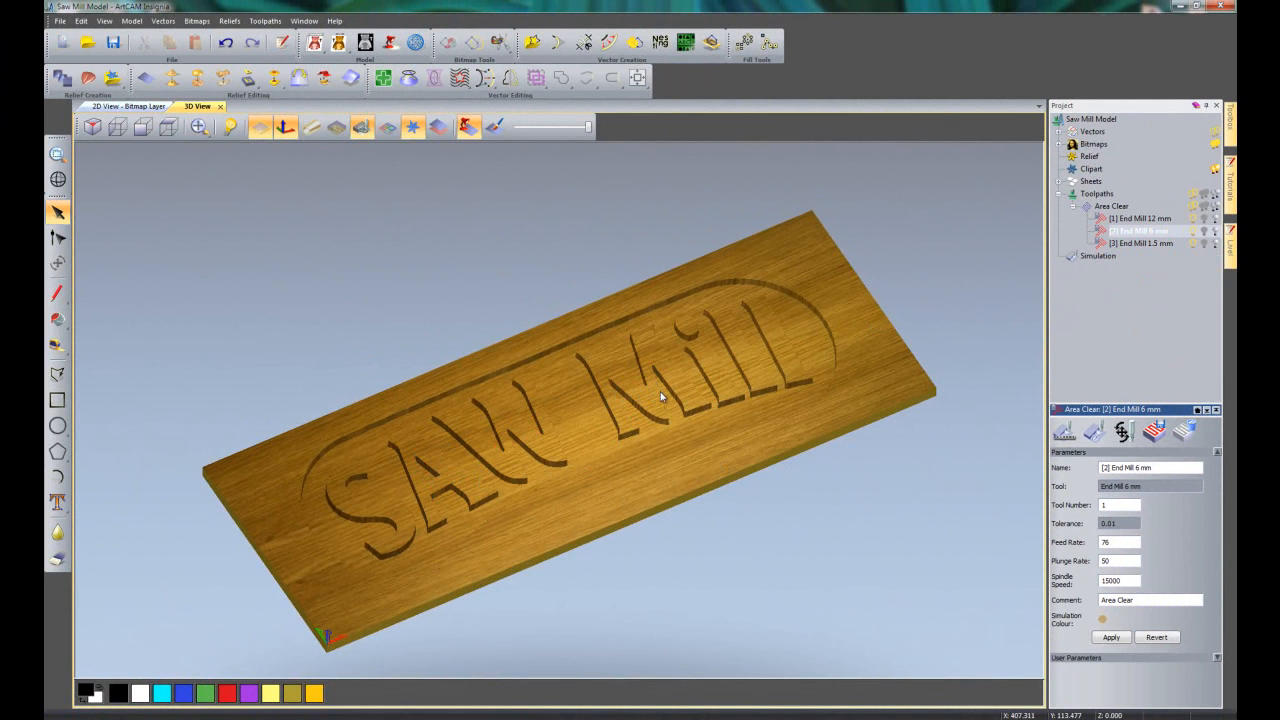
left_click_drag(693, 435, 719, 439)
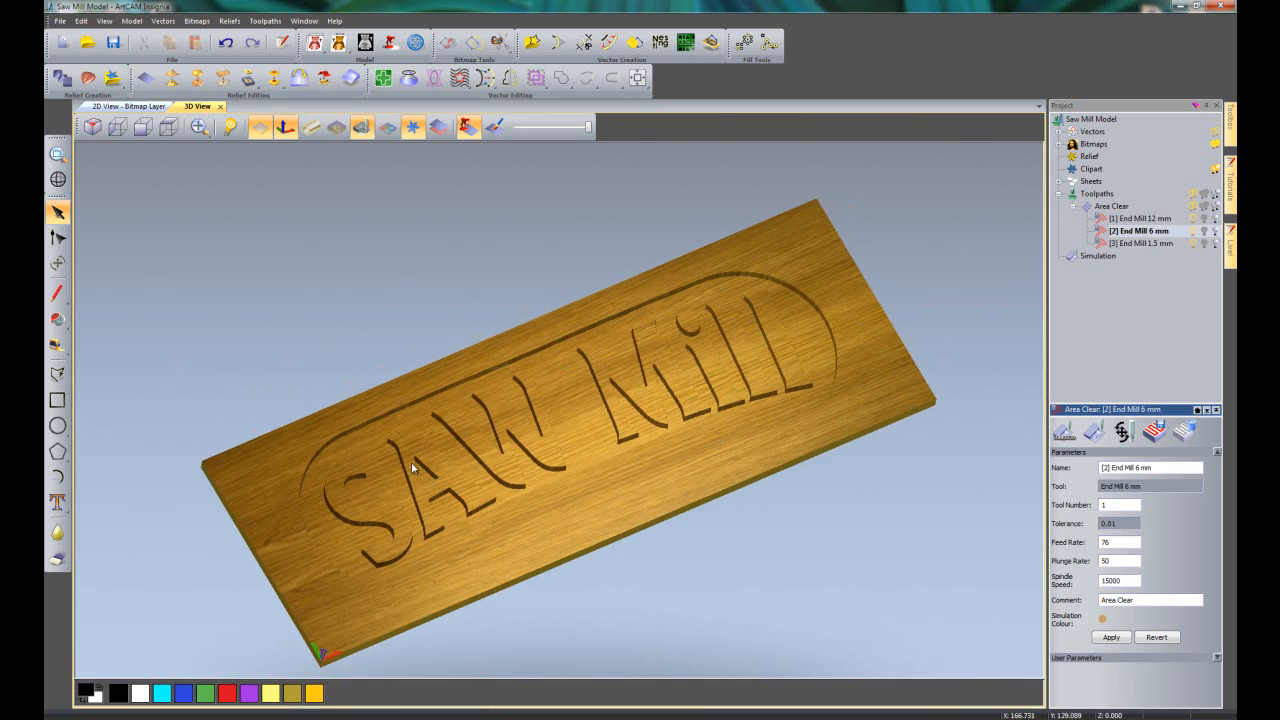
Return to the 2D view, hide all toolpaths there and collapse the Area Clear entry.
left_click(130, 106)
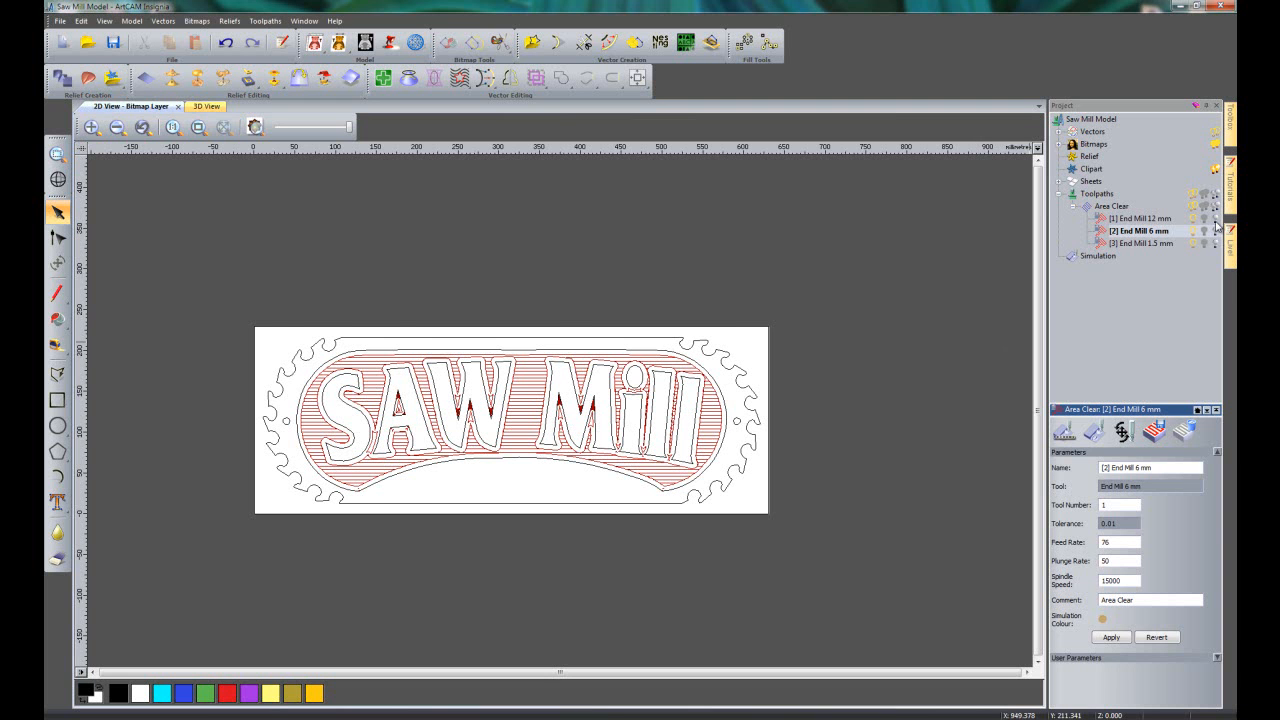
scroll(428, 514, "up", 2)
middle_click_drag(567, 471, 550, 573)
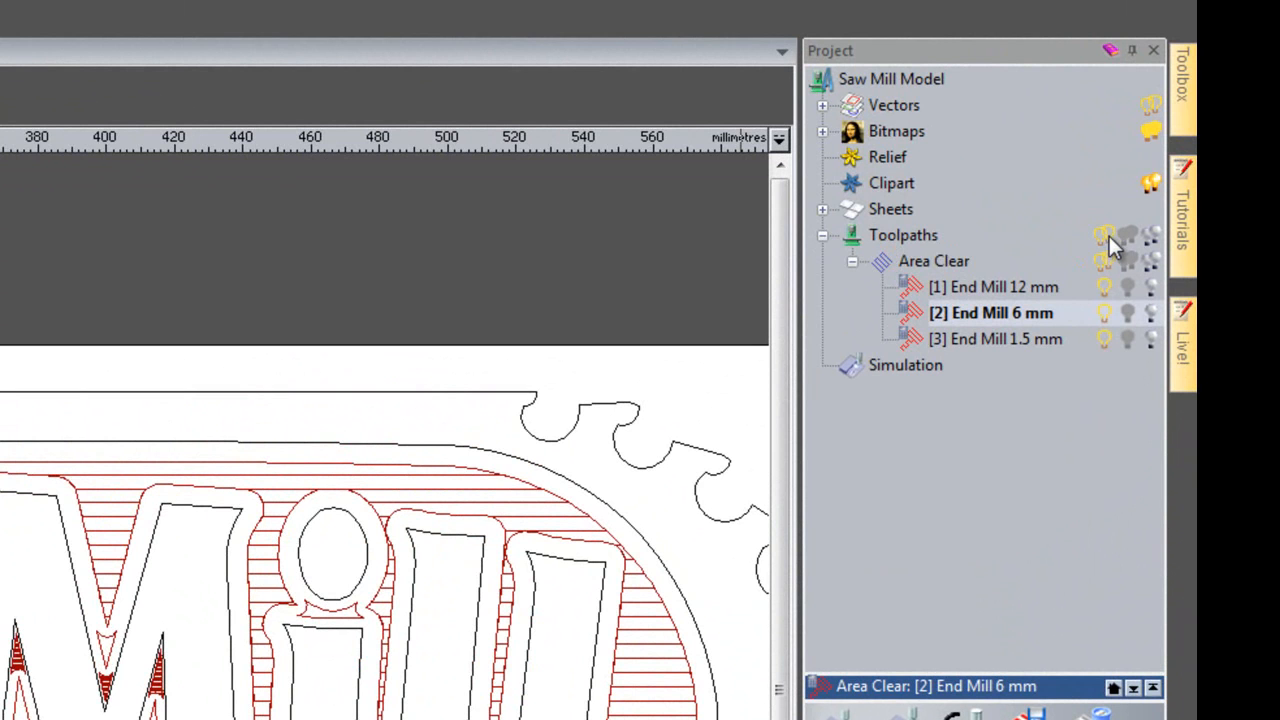
left_click(1105, 235)
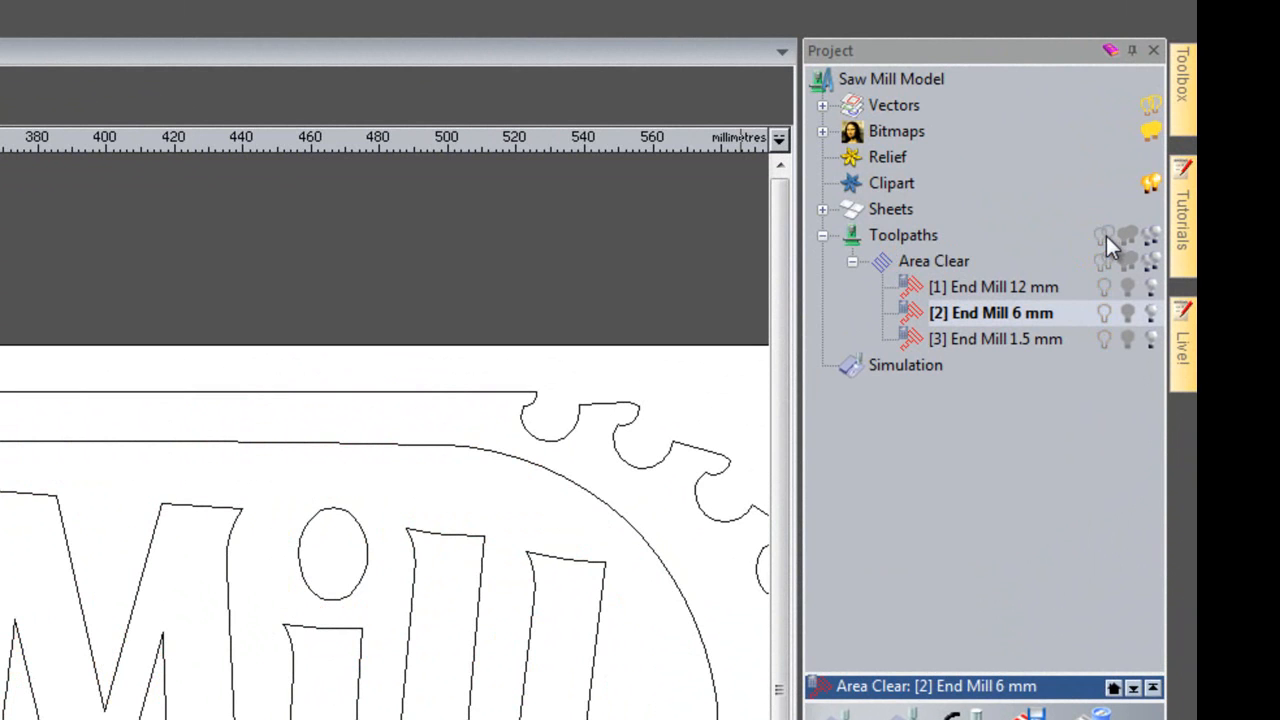
left_click(853, 262)
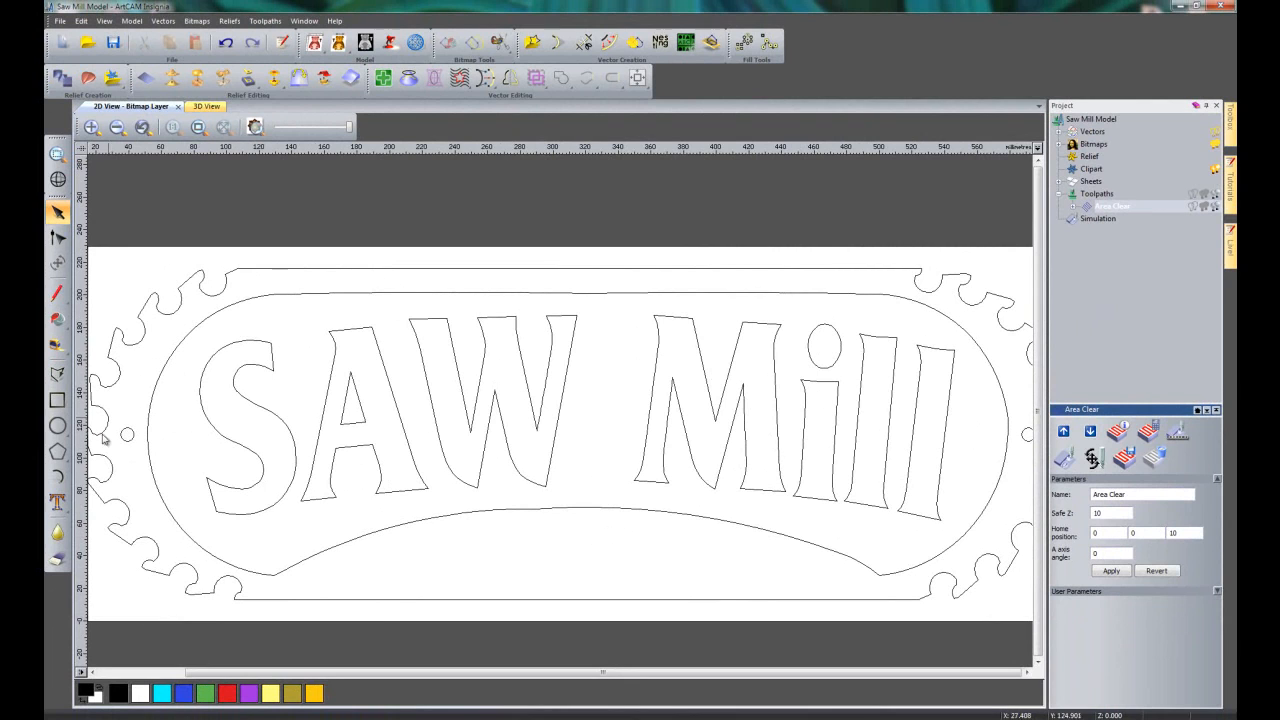
Start a Bevel Carving toolpath for the SAW Mill letters and set its finish depth to 7 mm.
left_click(557, 554)
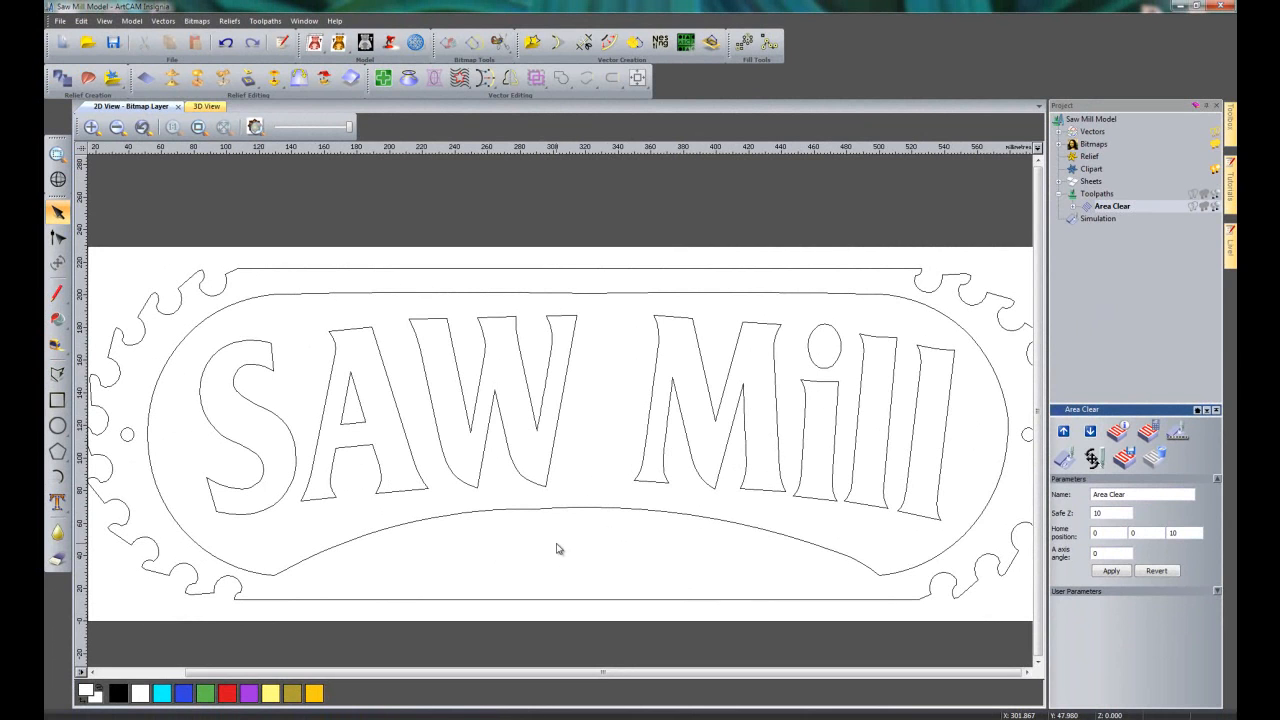
left_click(480, 491)
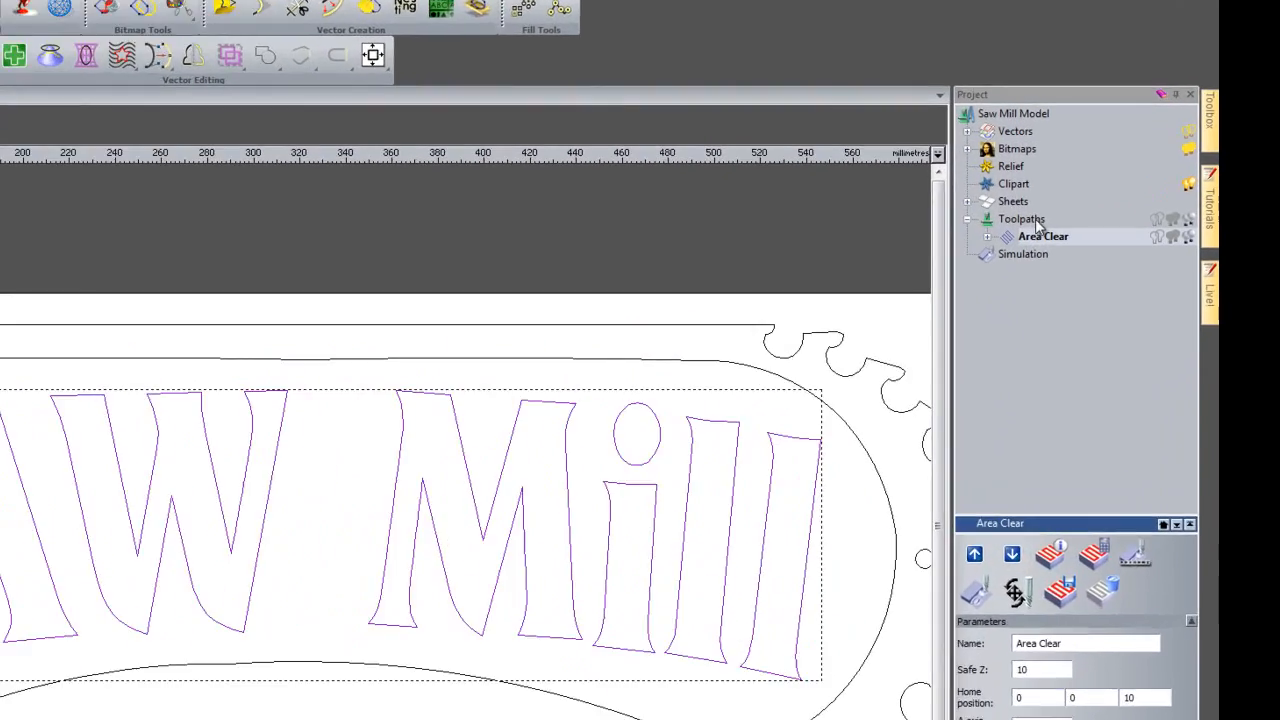
left_click(1030, 220)
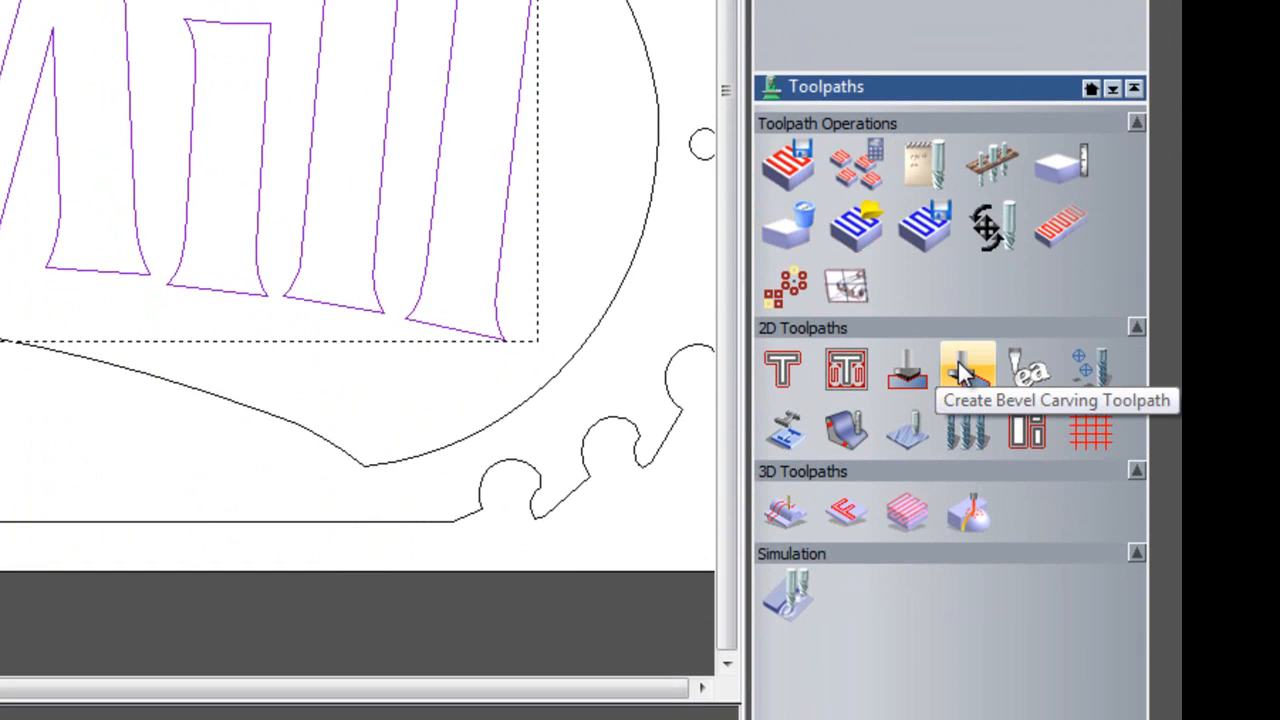
left_click(962, 372)
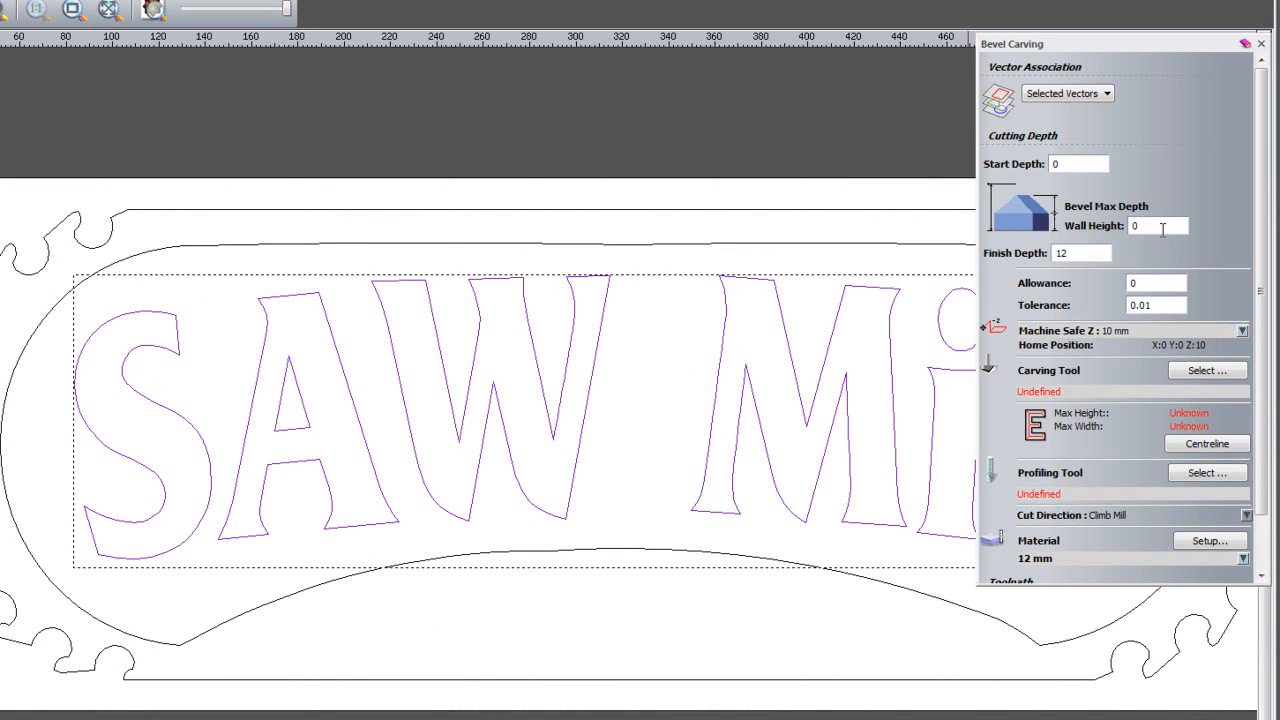
double_click(1087, 252)
type("7")
Choose the V-Bit 32 mm 130 degree as the carving tool.
left_click(1204, 371)
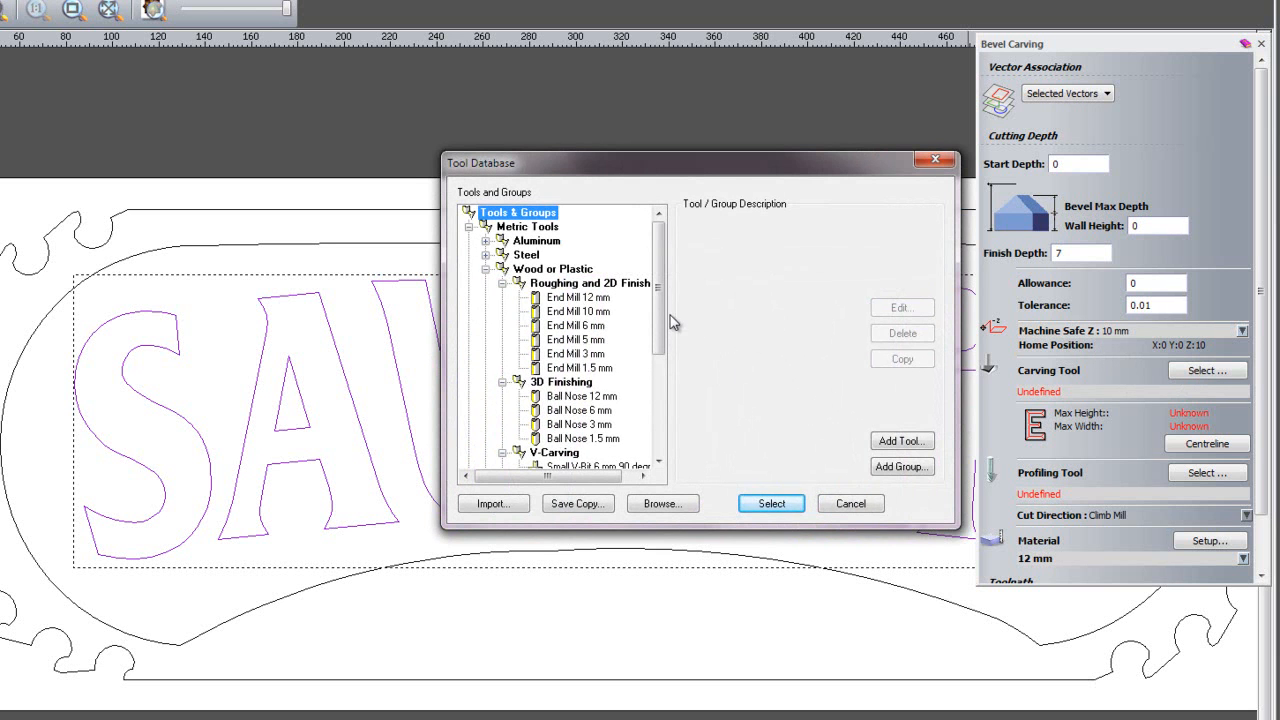
left_click_drag(665, 320, 648, 380)
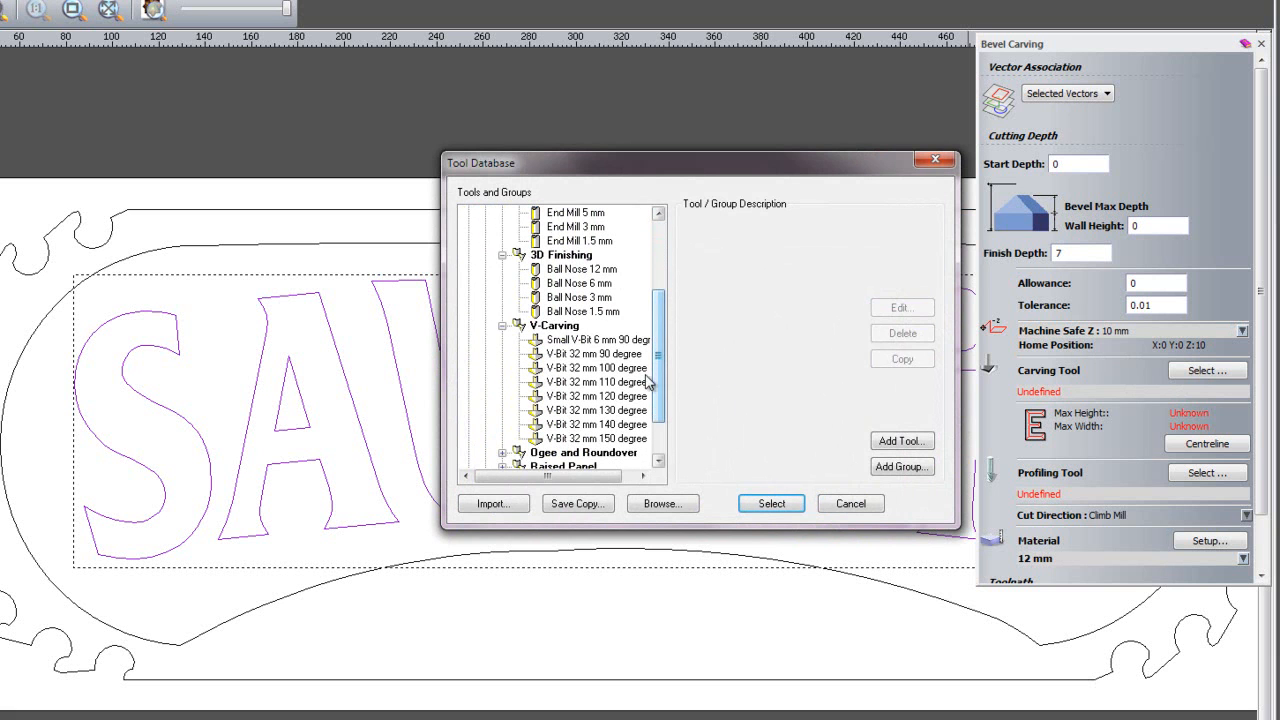
left_click(588, 410)
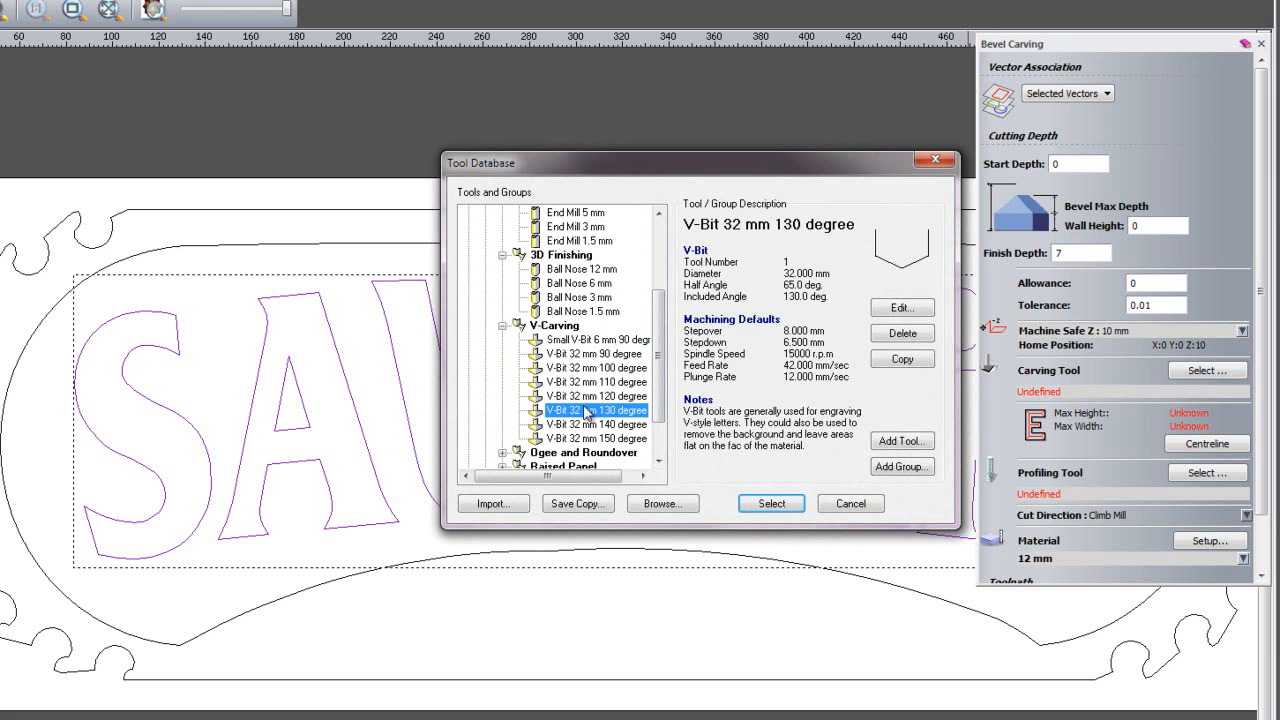
left_click(772, 504)
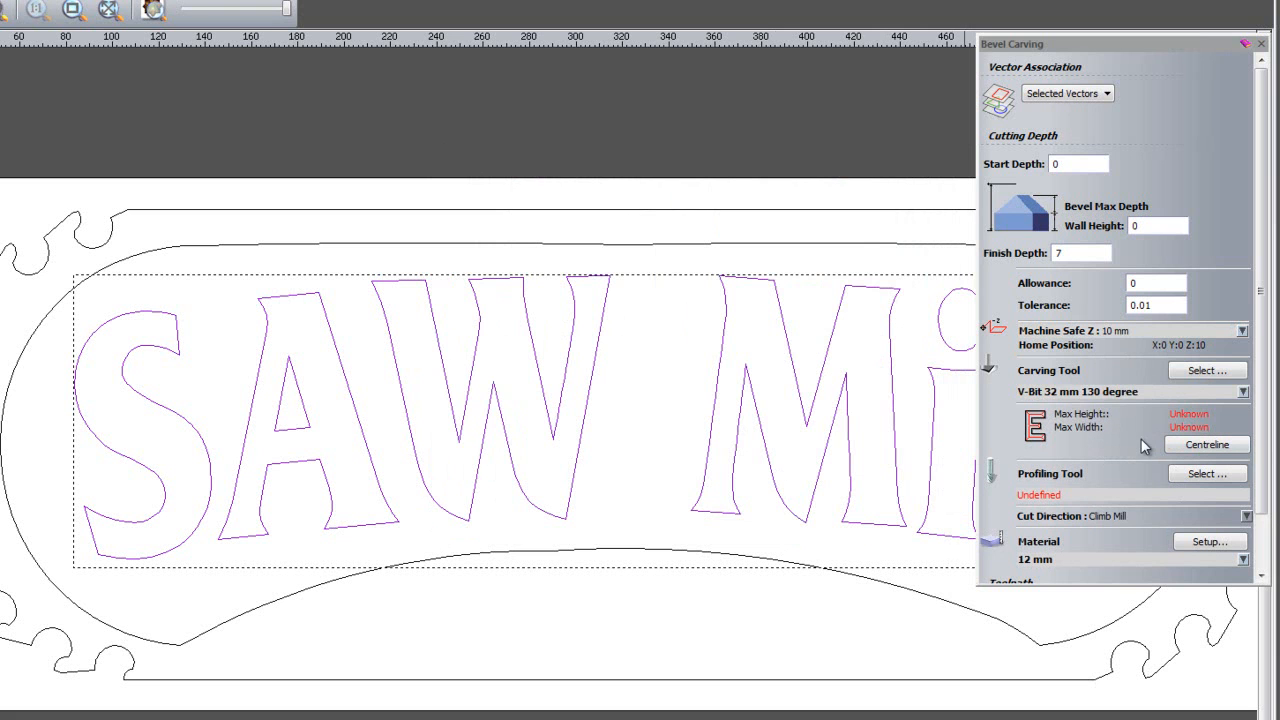
Calculate the bevel carving toolpath without a profiling tool and close its settings.
left_click_drag(1263, 436, 1272, 510)
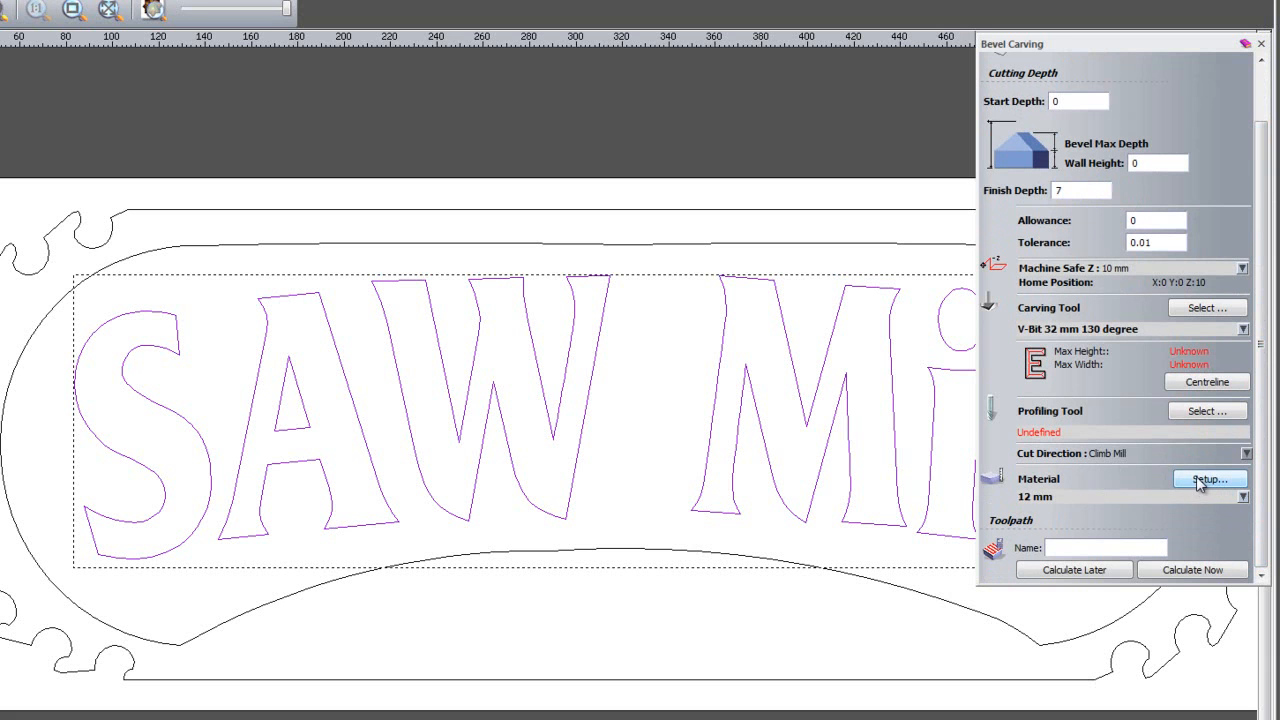
left_click(1190, 570)
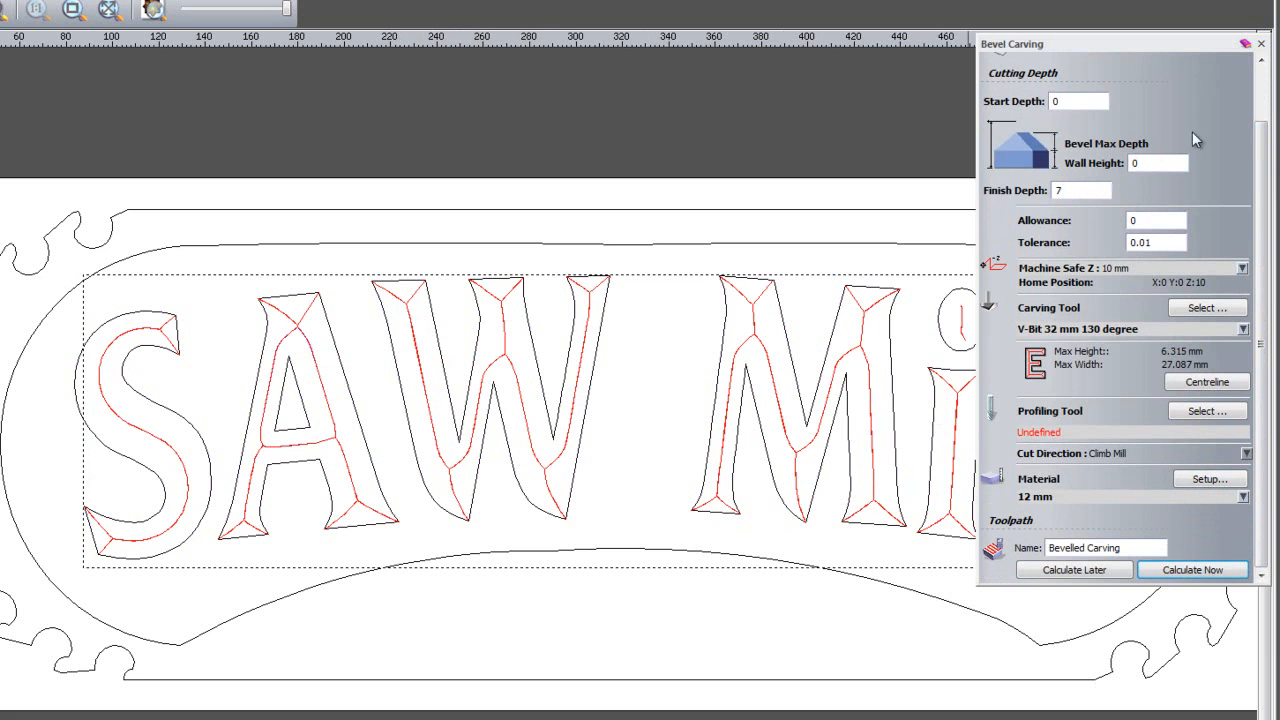
left_click(1263, 45)
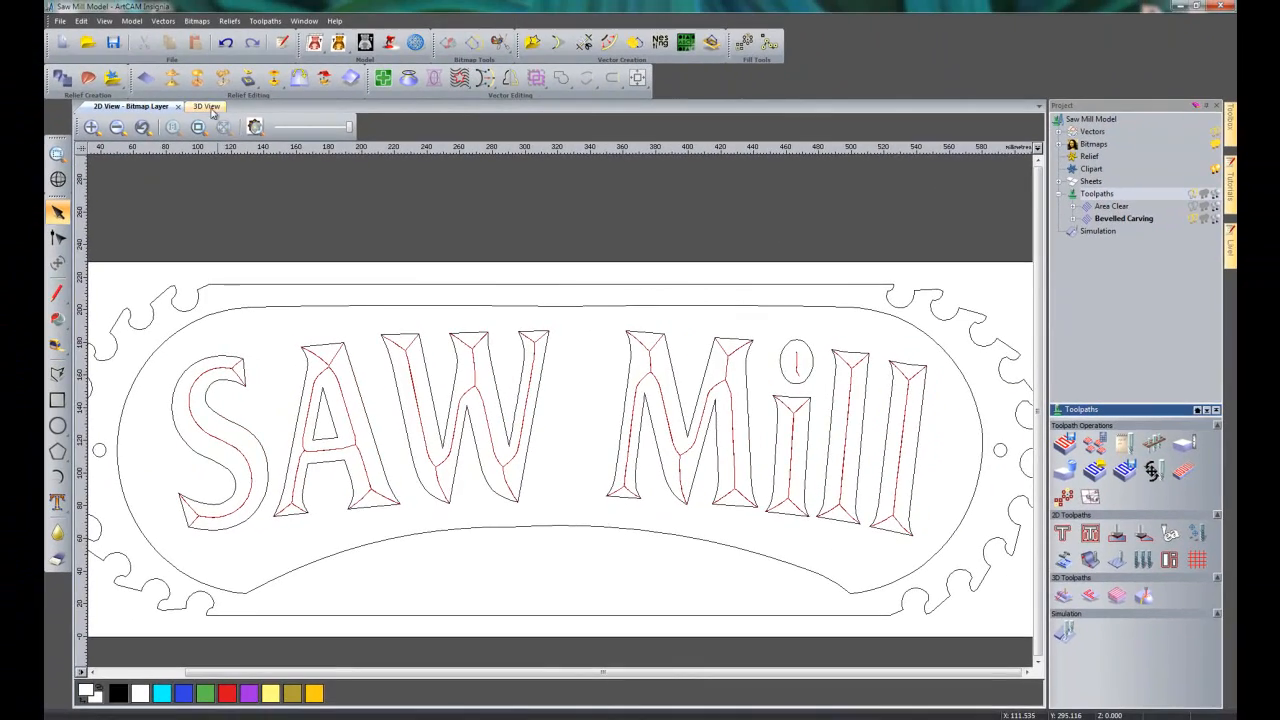
Simulate the Bevelled Carving toolpath in the 3D view and inspect the bevelled letters from several angles.
left_click(206, 106)
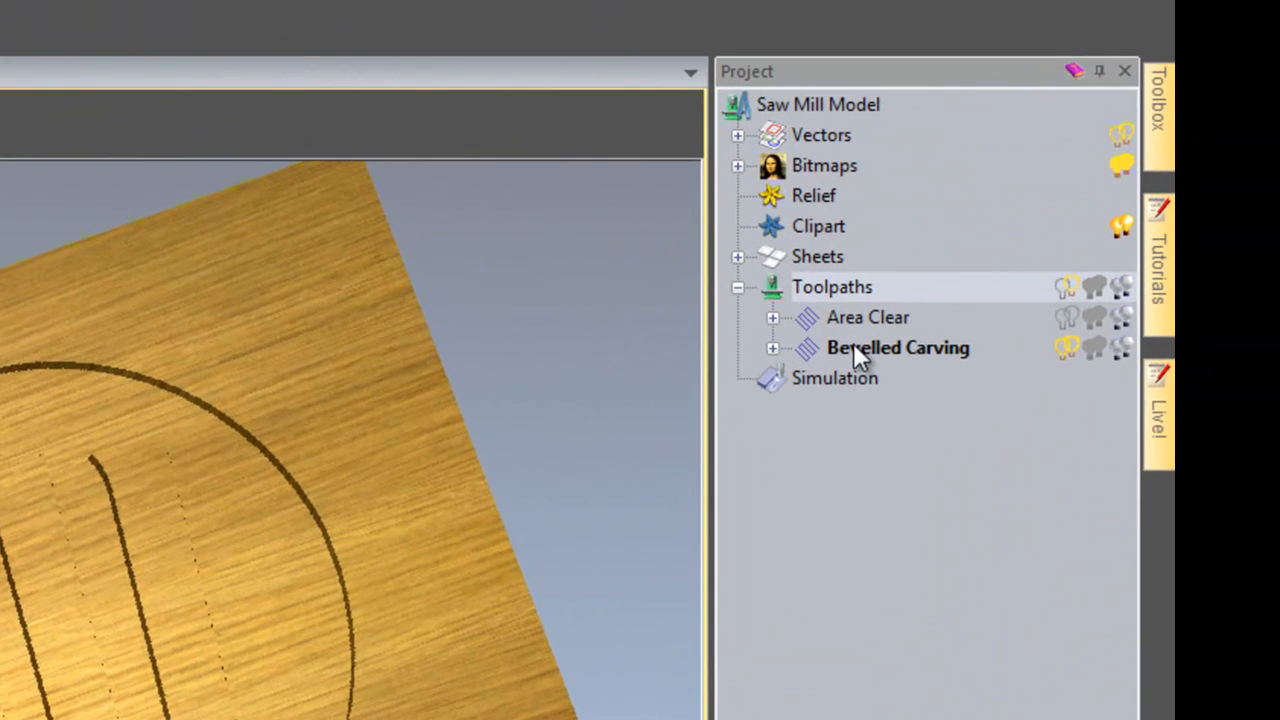
right_click(962, 293)
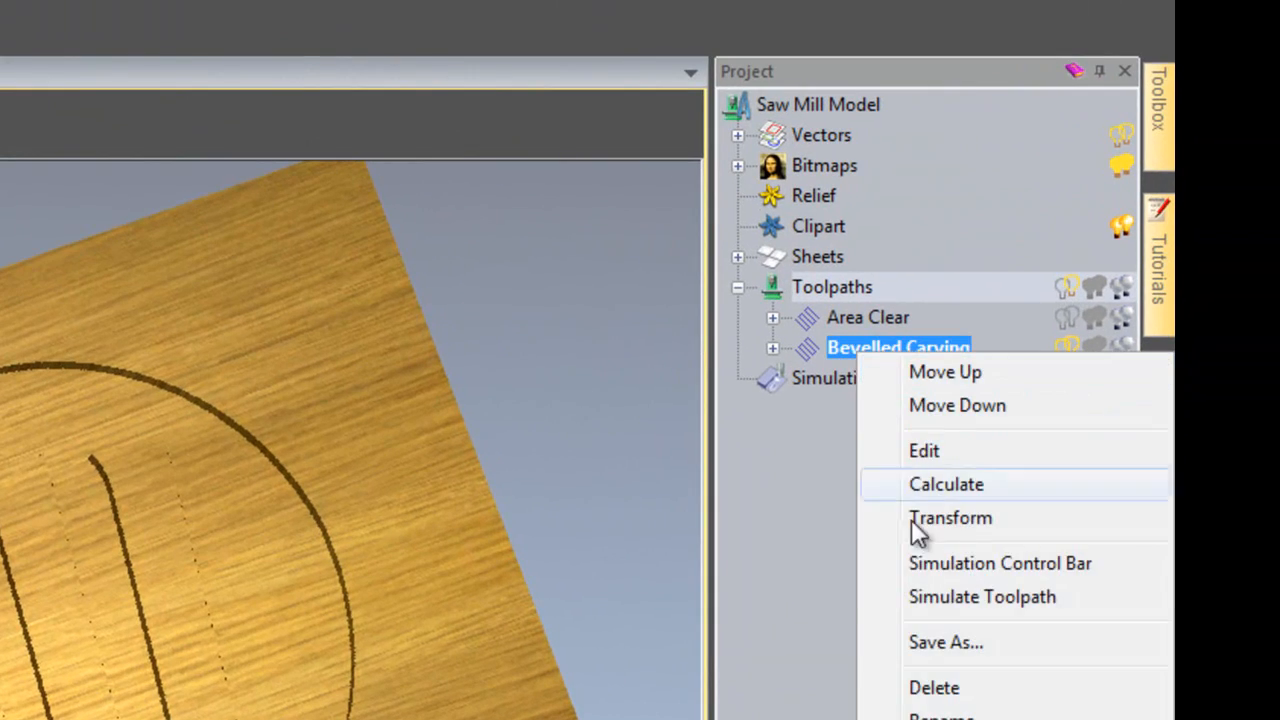
left_click(934, 598)
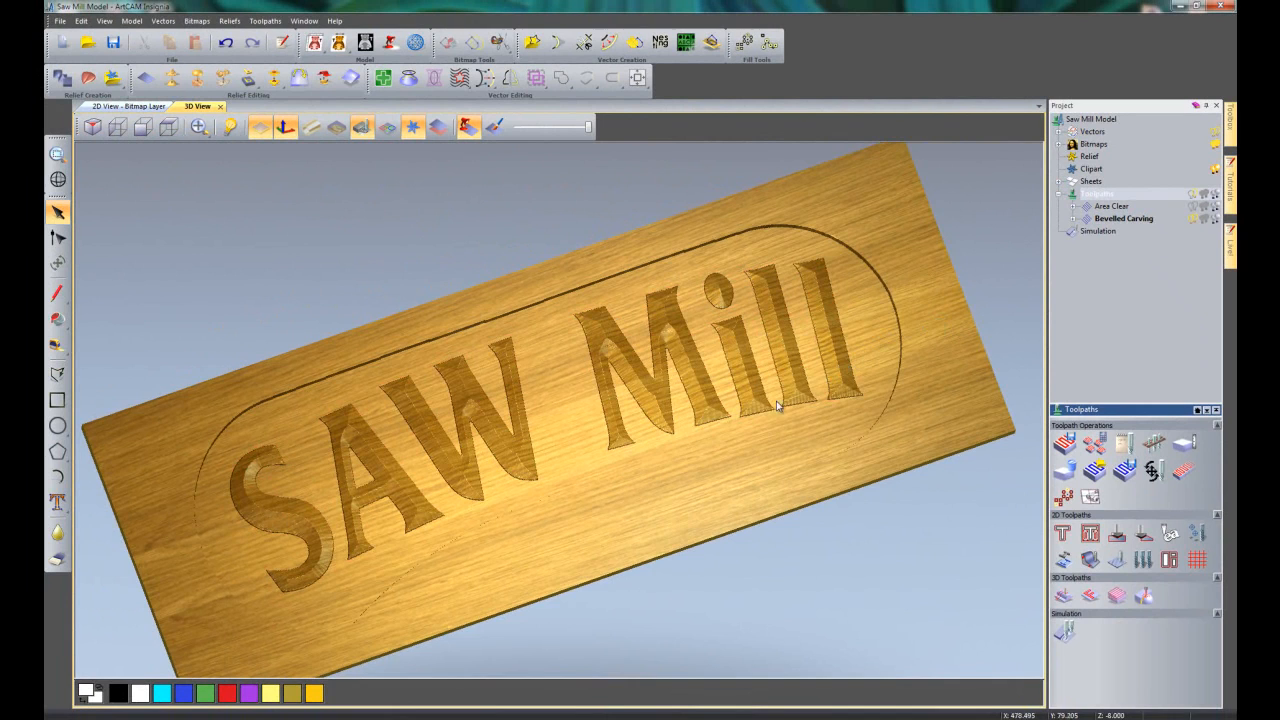
left_click_drag(745, 419, 830, 349)
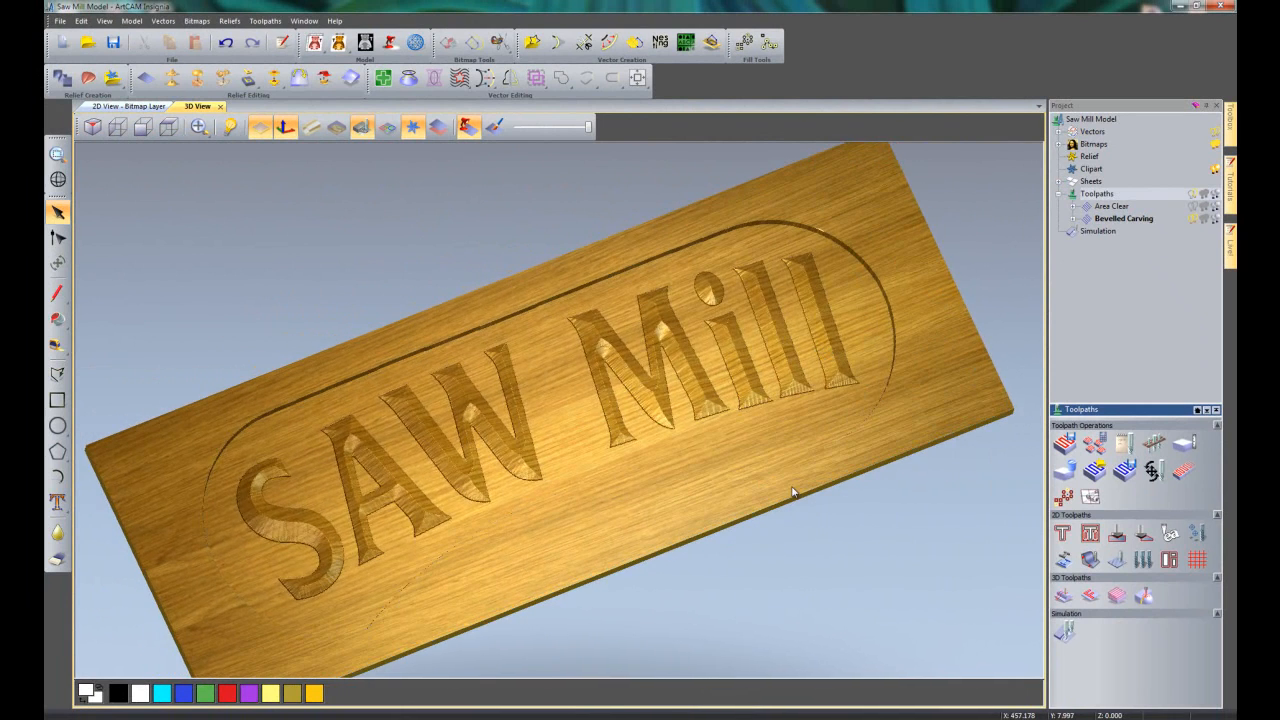
left_click_drag(793, 487, 740, 513)
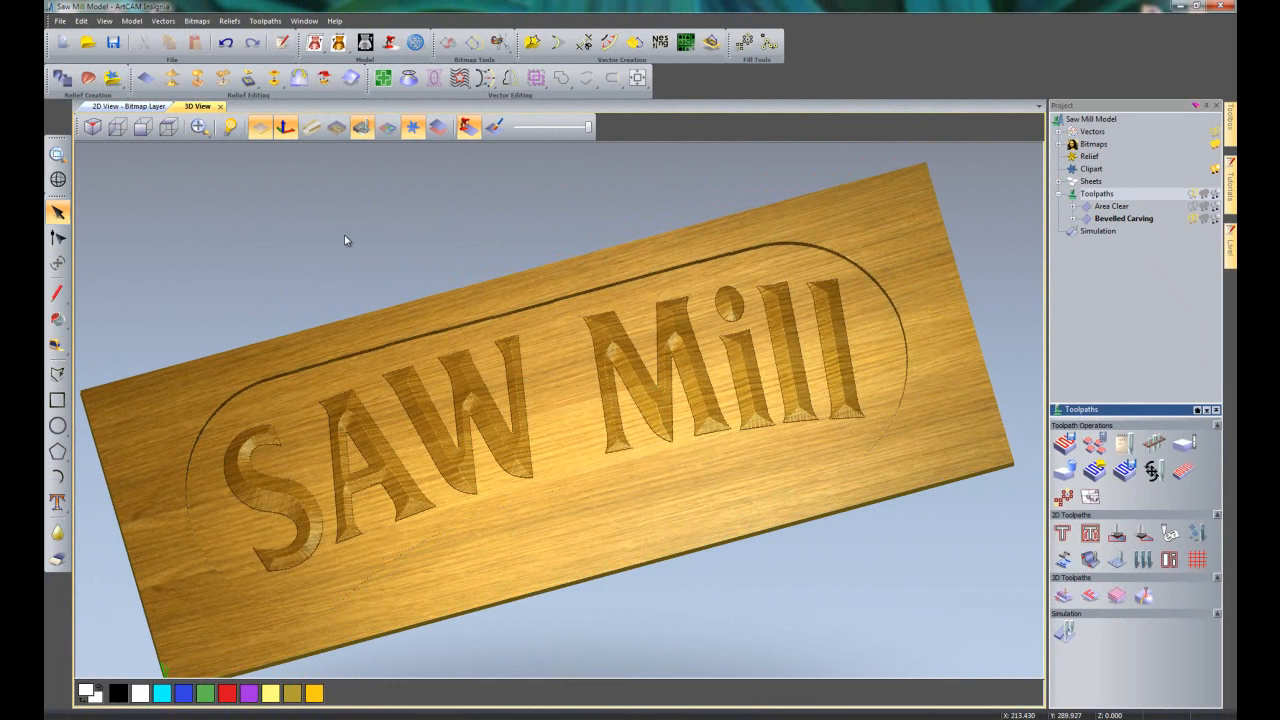
left_click_drag(280, 191, 766, 491)
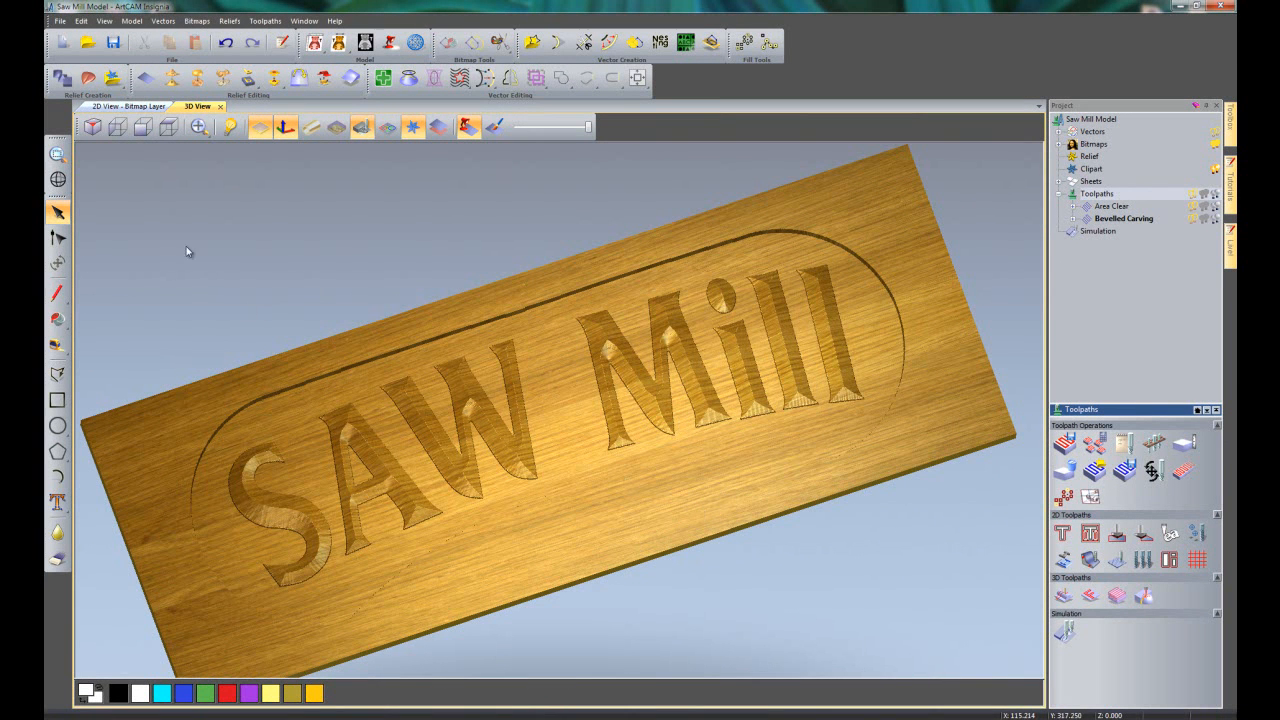
Hide all toolpaths in the 2D view and start creating vector text.
left_click(128, 106)
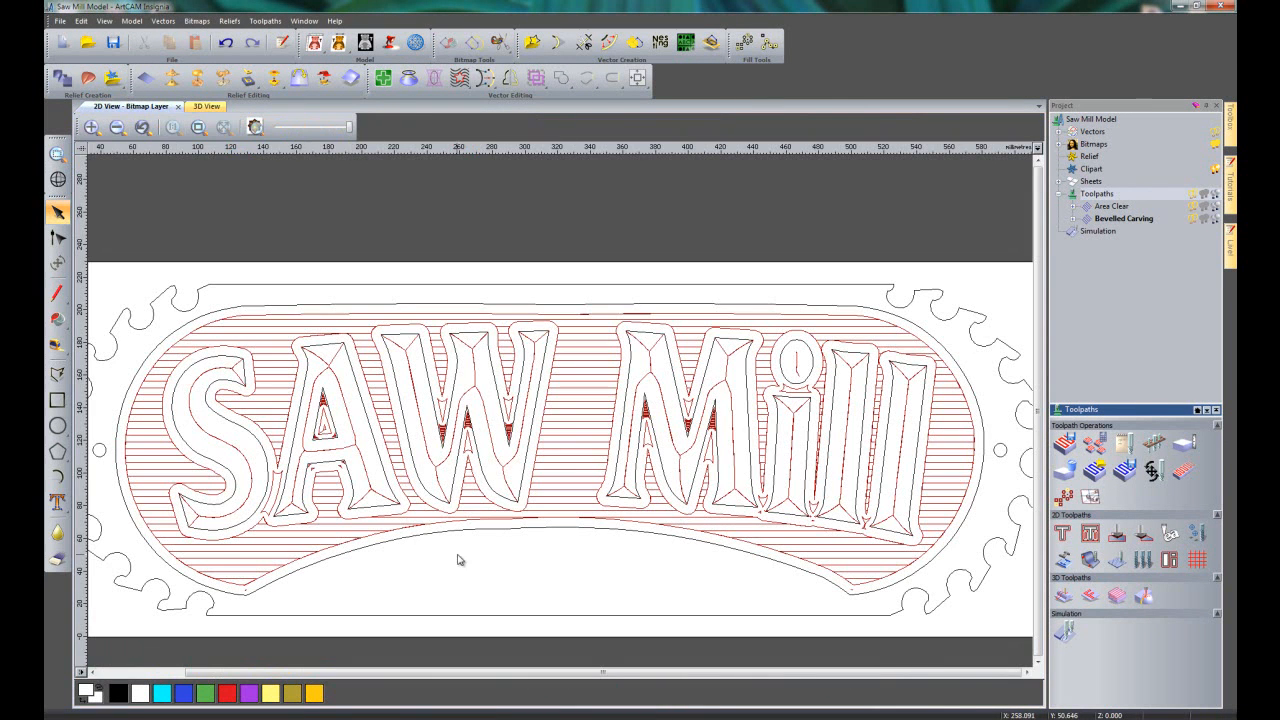
left_click(1194, 194)
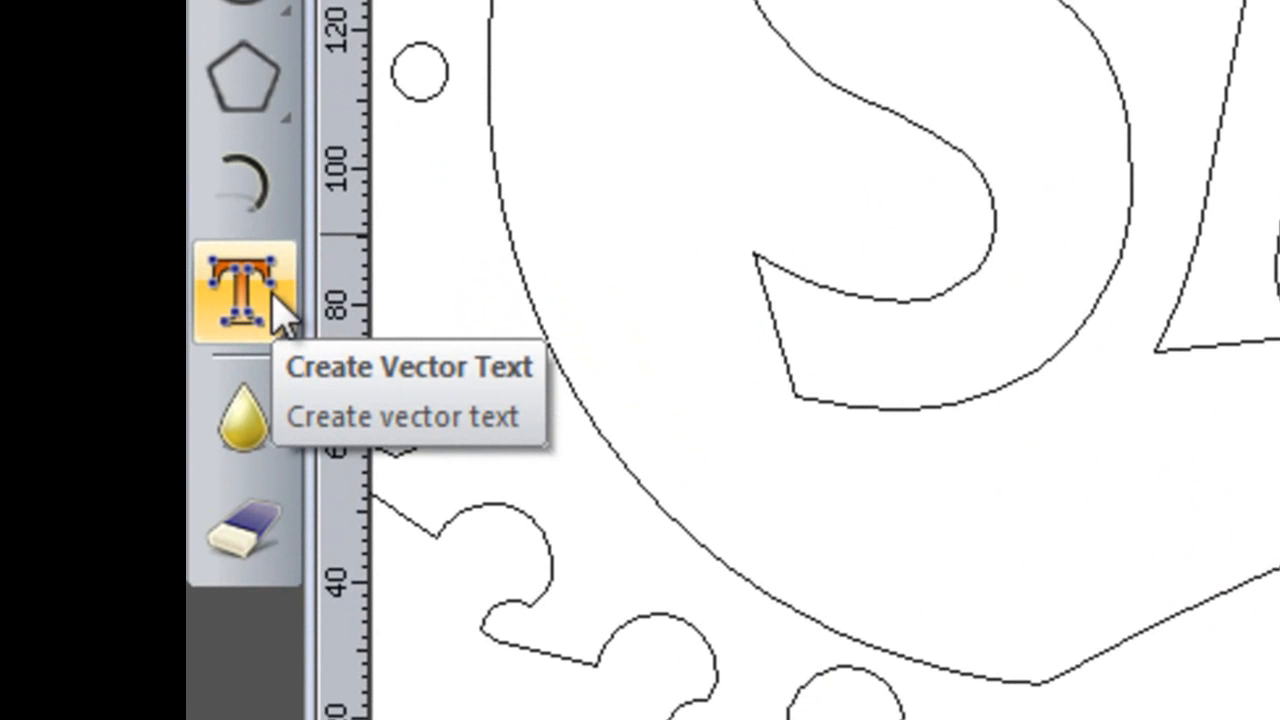
left_click(264, 288)
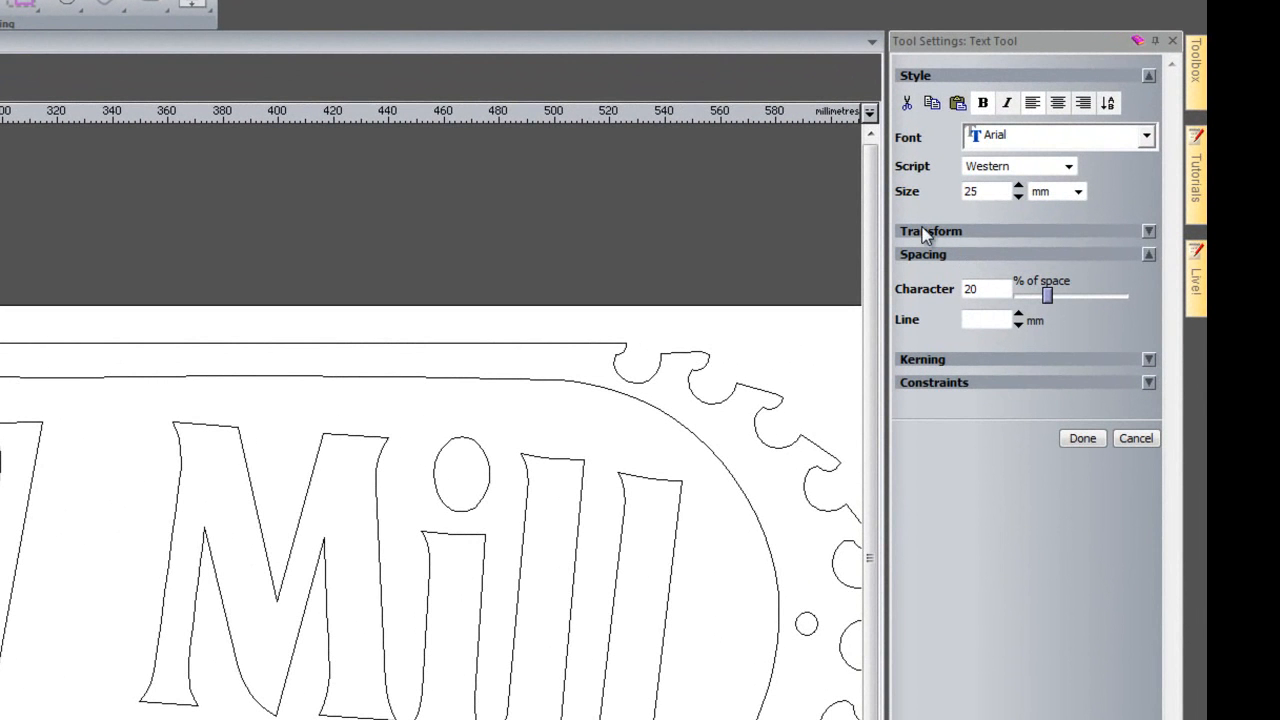
Browse the available fonts for the new text, keeping Arial.
left_click(1072, 136)
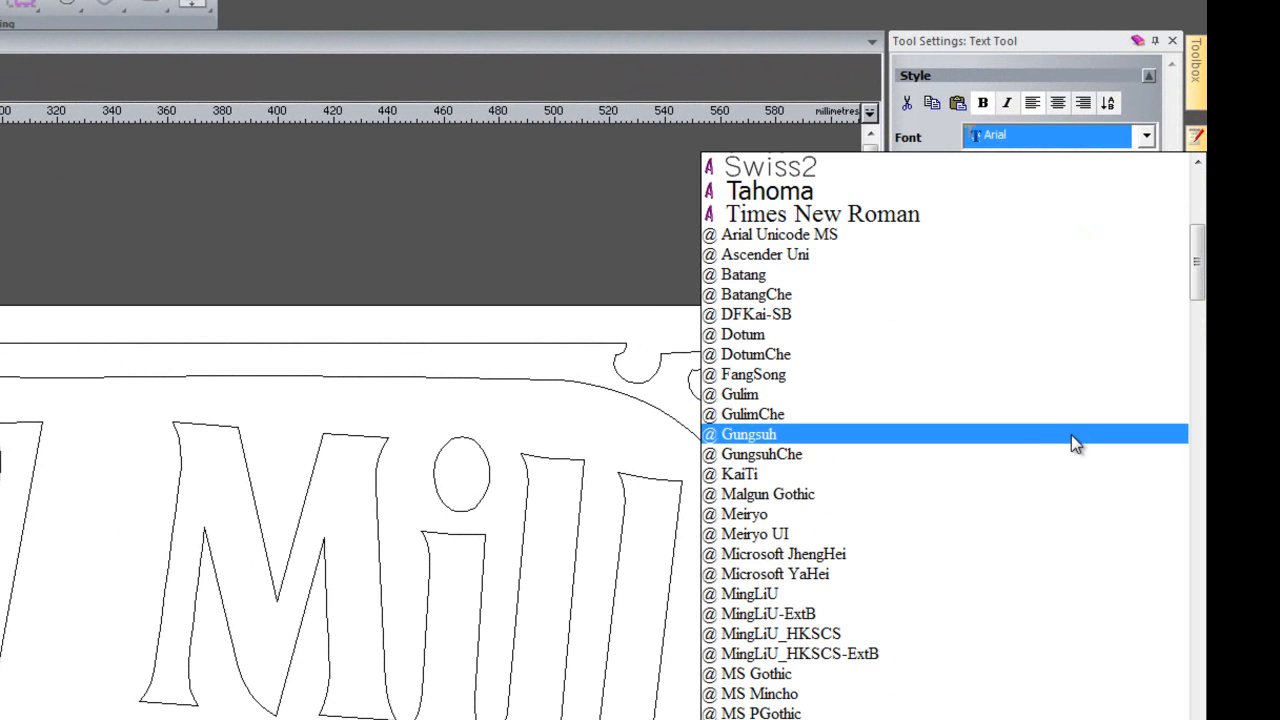
scroll(1045, 443, "down", 8)
scroll(1041, 436, "down", 20)
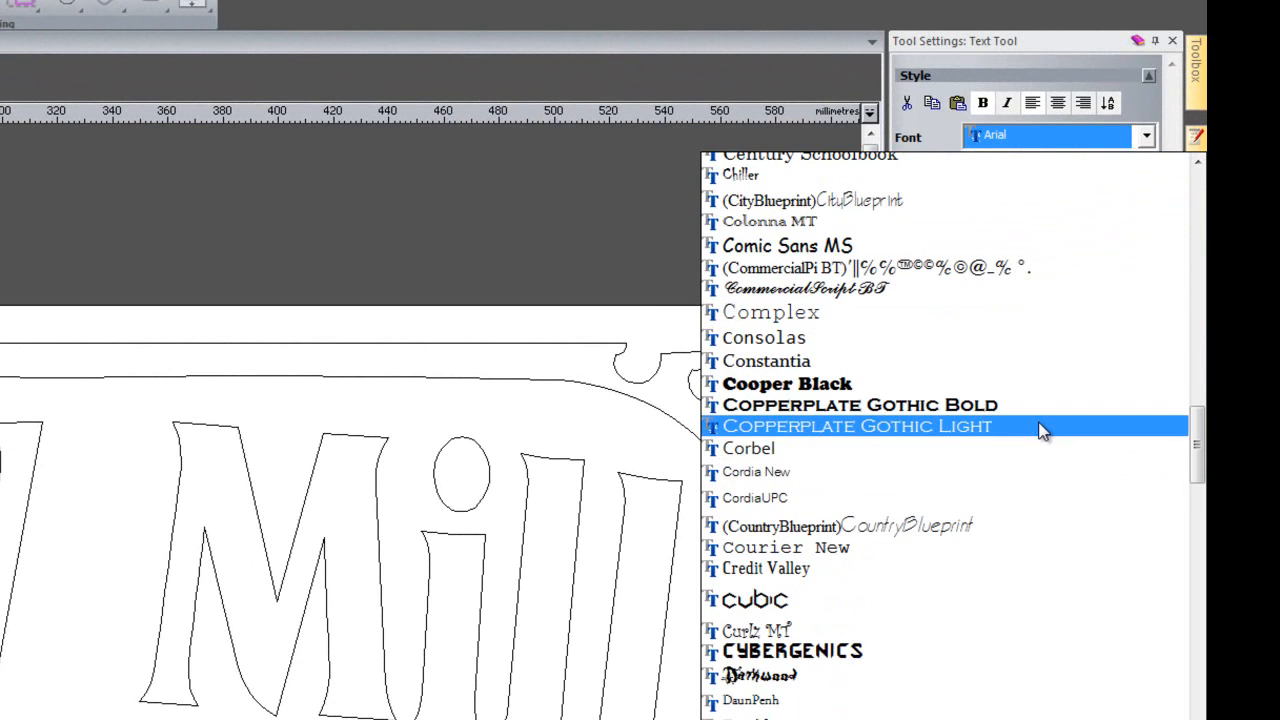
scroll(1037, 432, "down", 17)
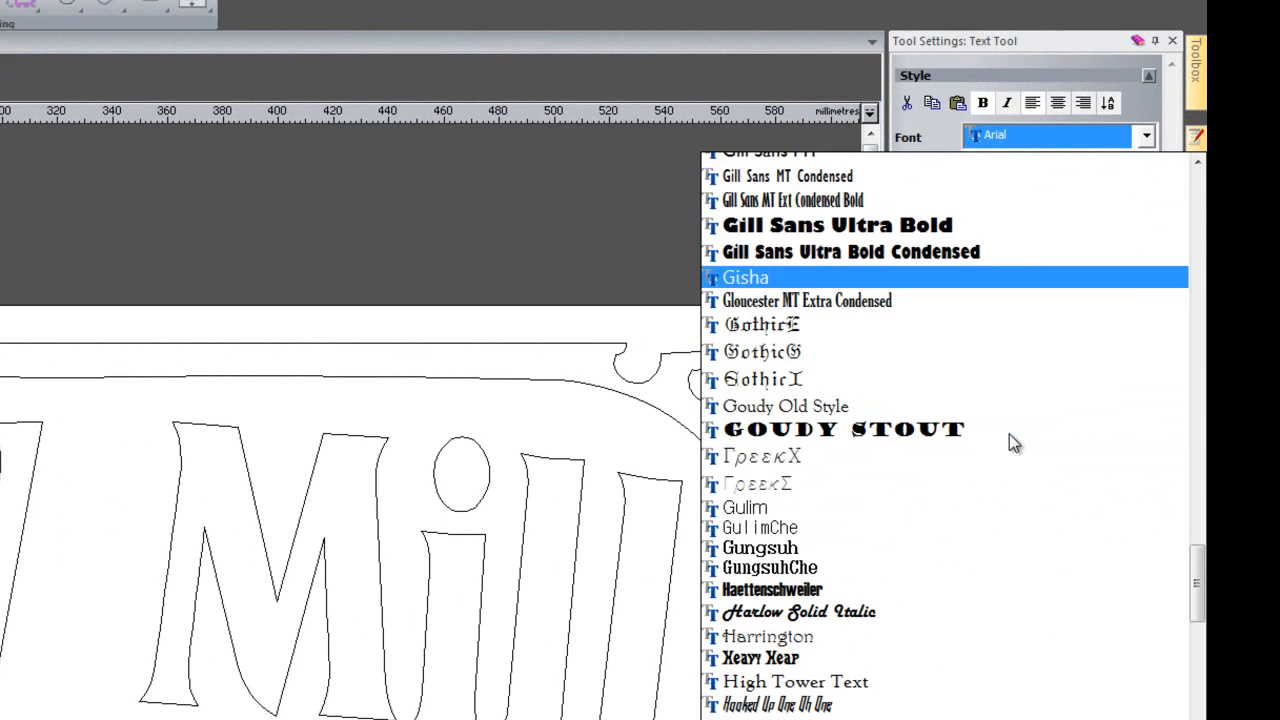
scroll(922, 478, "down", 20)
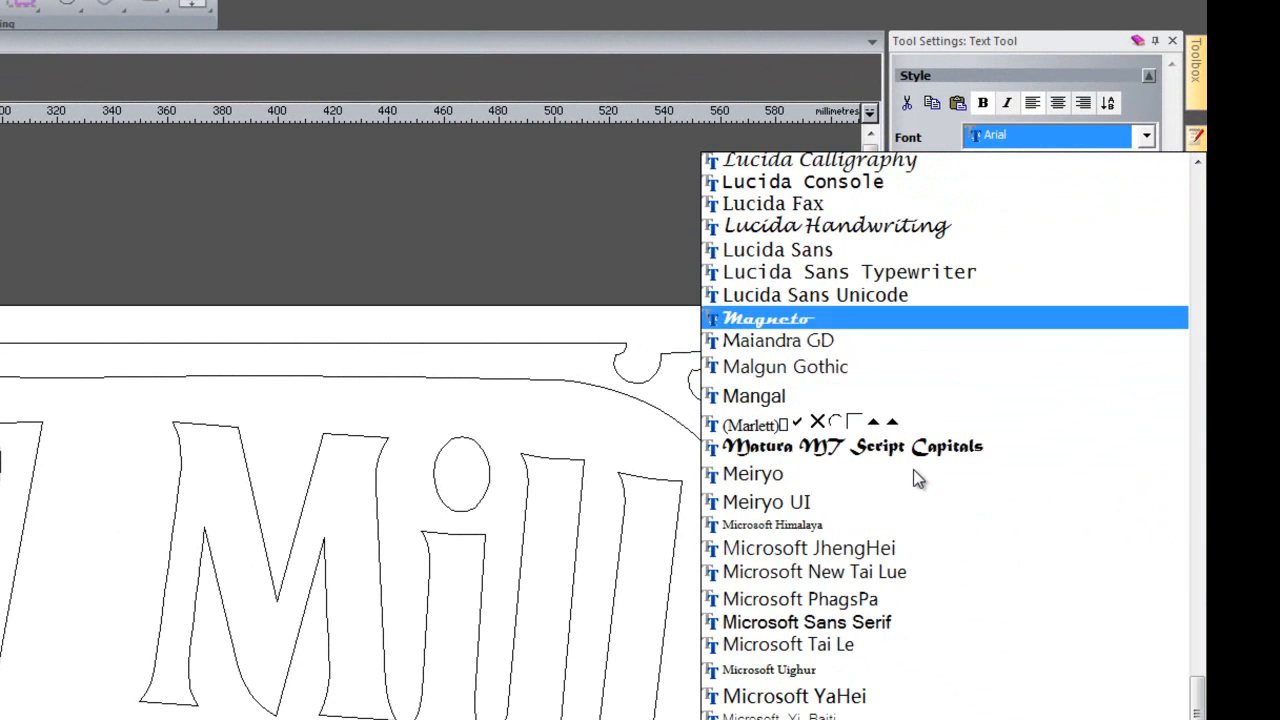
scroll(923, 468, "down", 13)
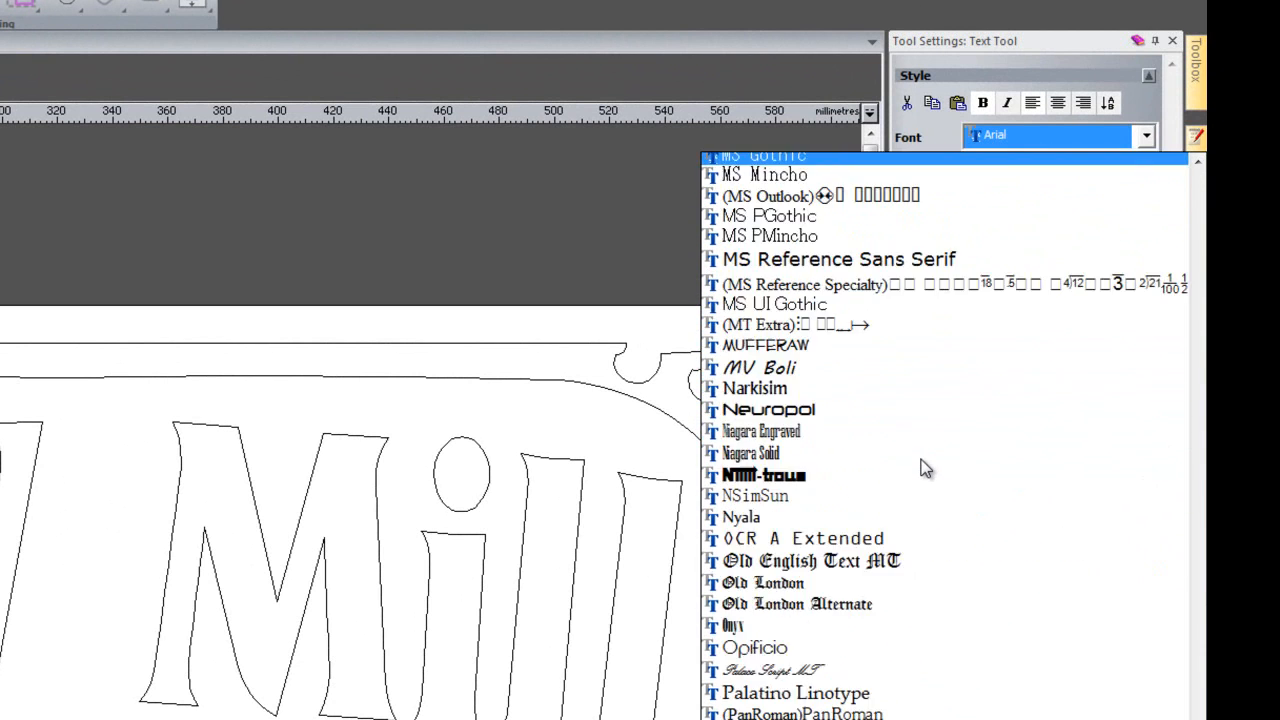
scroll(923, 466, "down", 18)
scroll(927, 452, "up", 20)
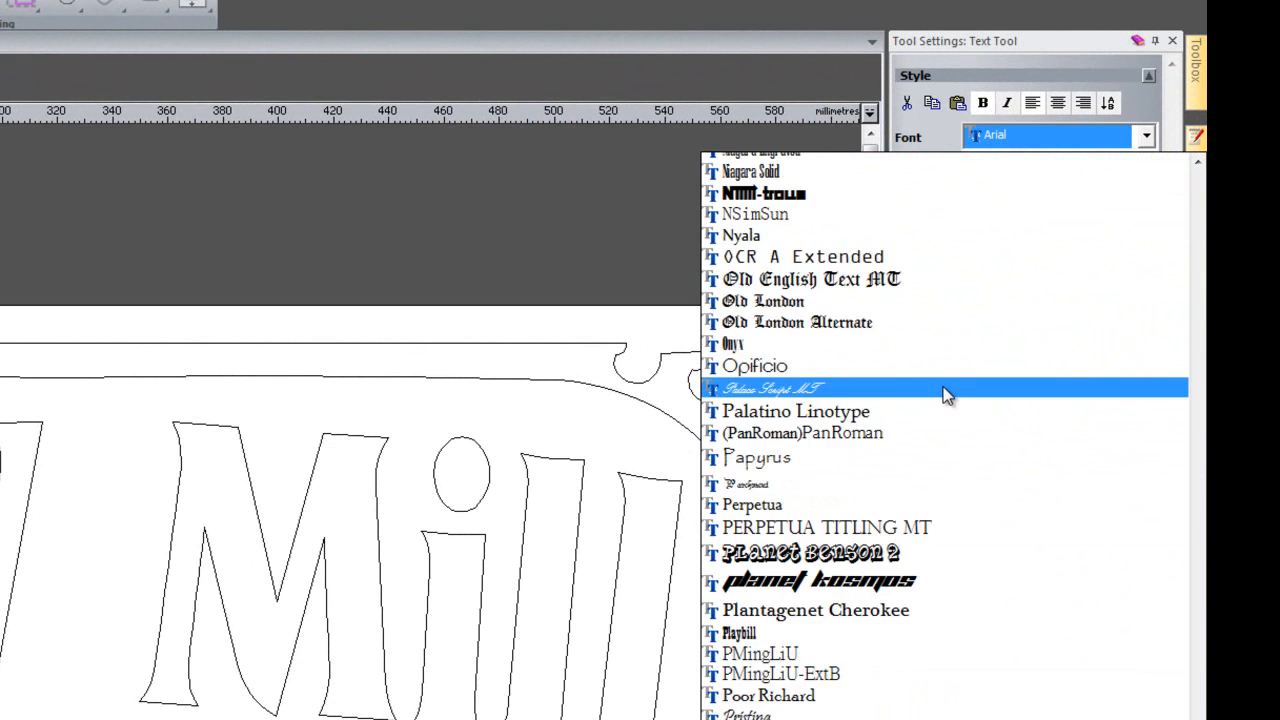
scroll(944, 377, "up", 14)
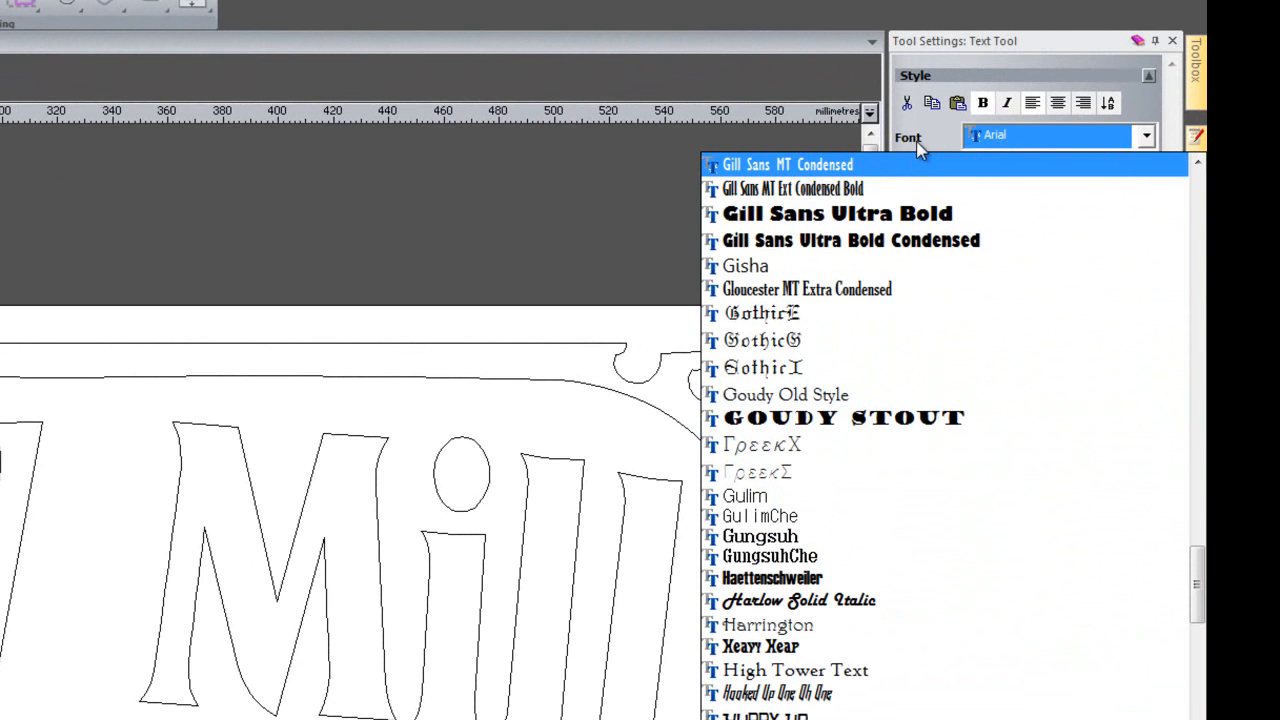
left_click(918, 141)
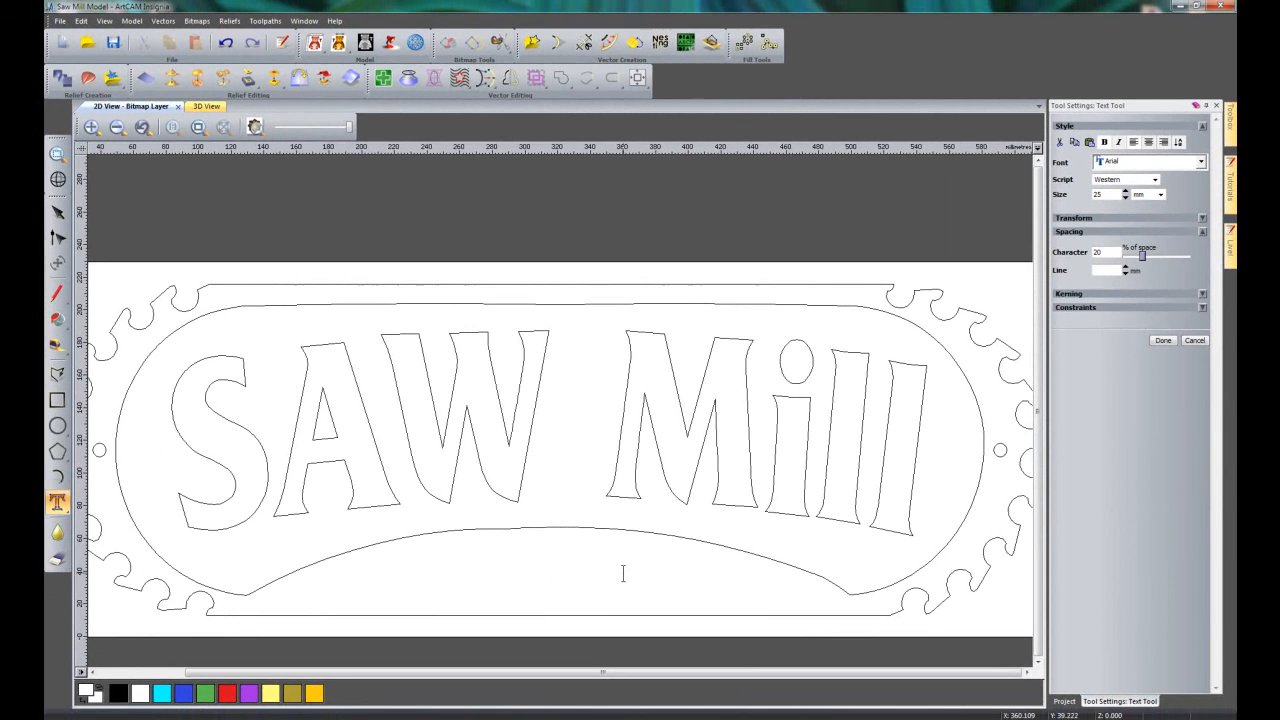
Add the vector text "Reception" in Arial, size 25 mm, below the SAW Mill lettering.
left_click(577, 596)
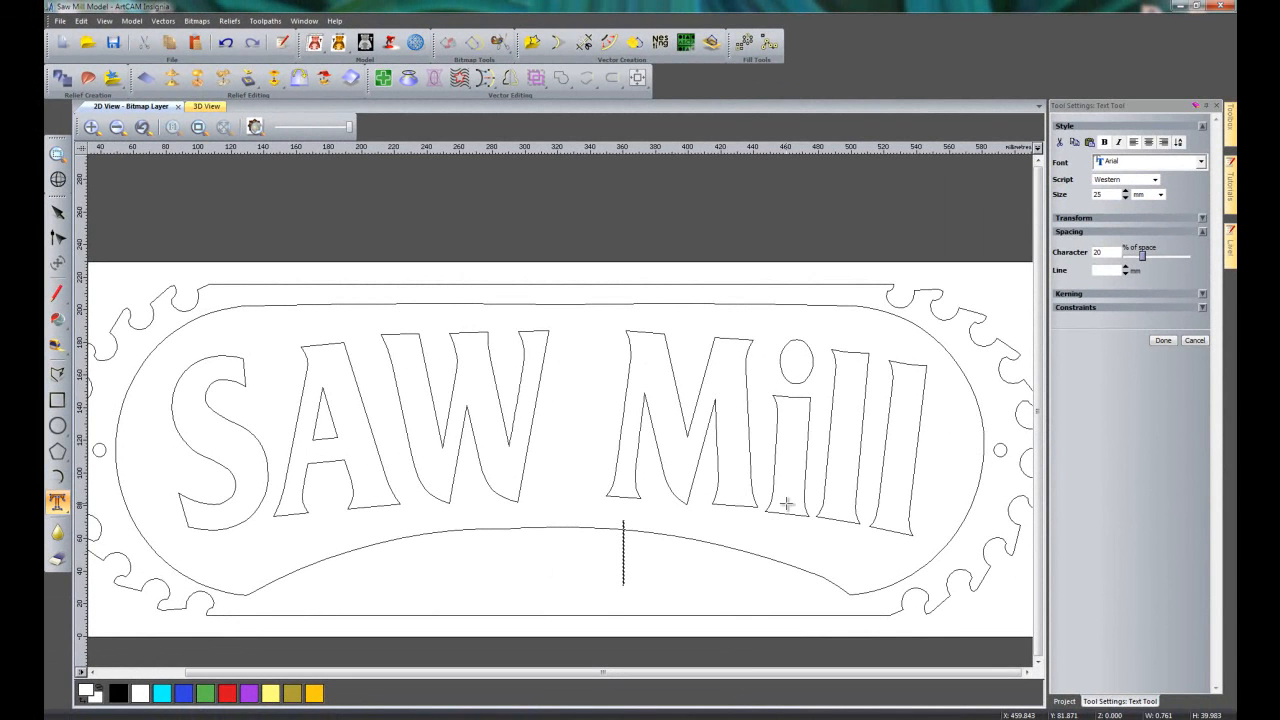
type("Reception")
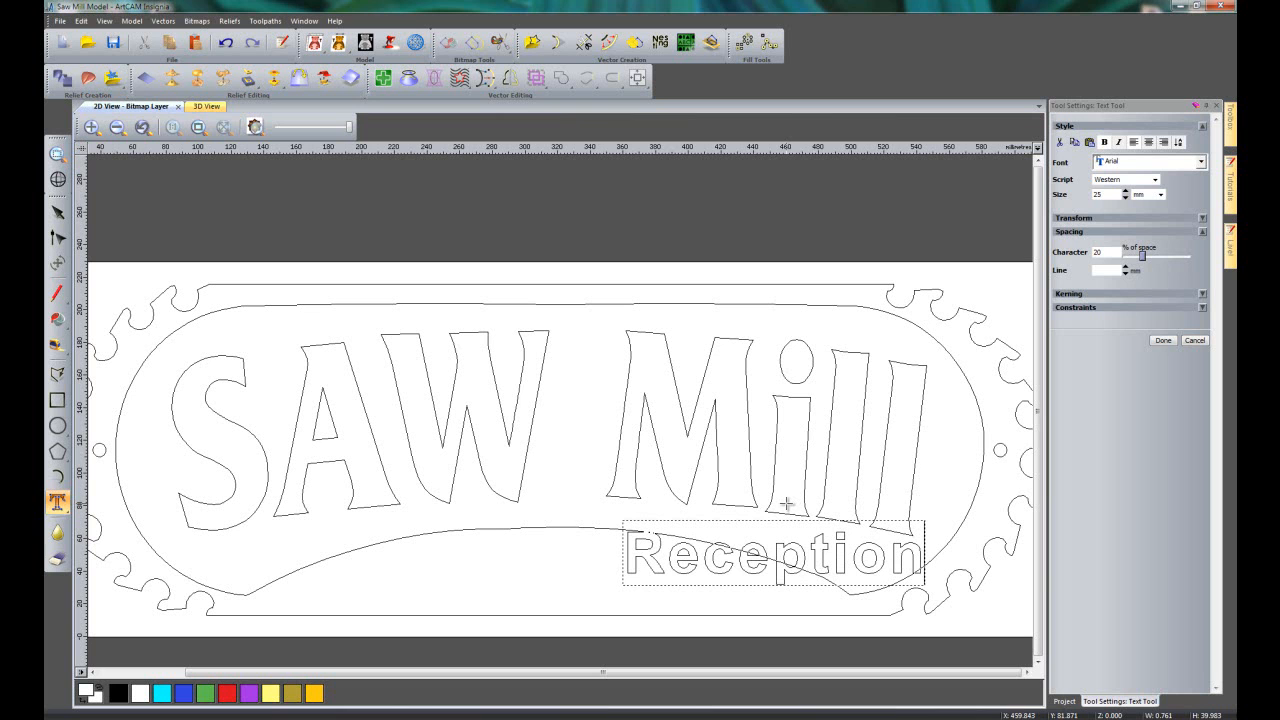
left_click(1163, 340)
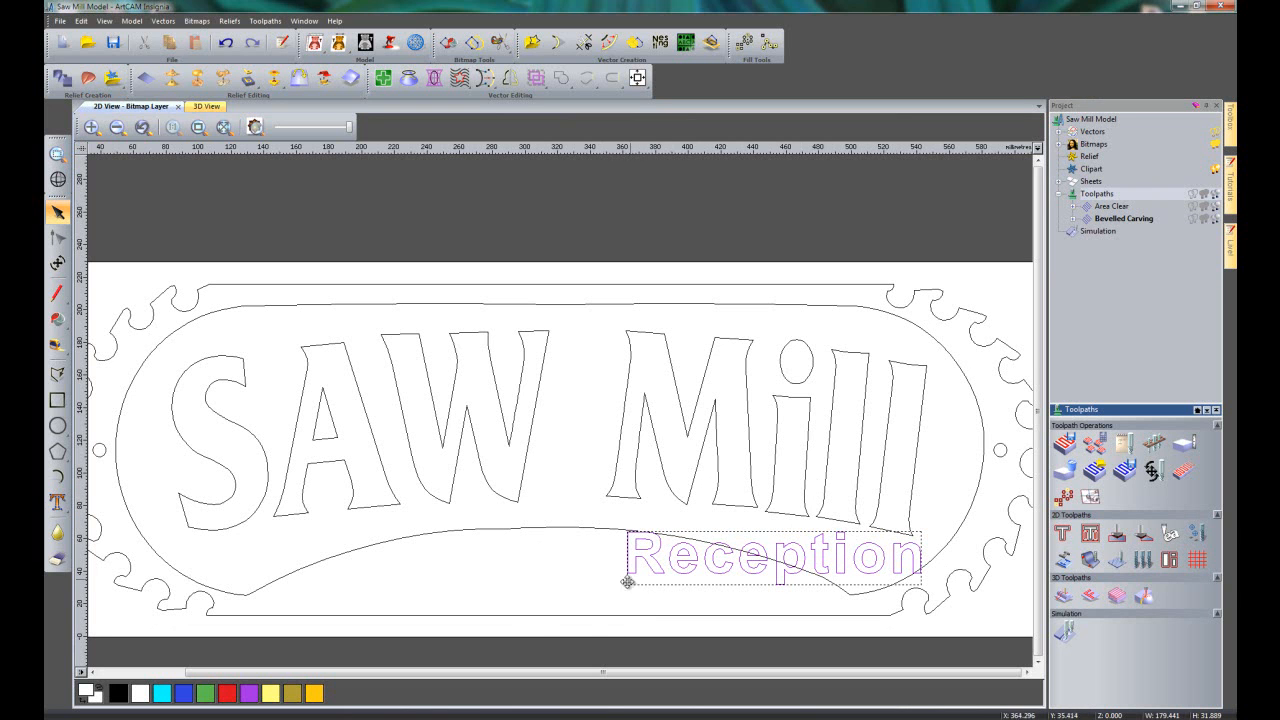
Centre the Reception text horizontally on the sign's outer border and leave only the text selected.
left_click(586, 615)
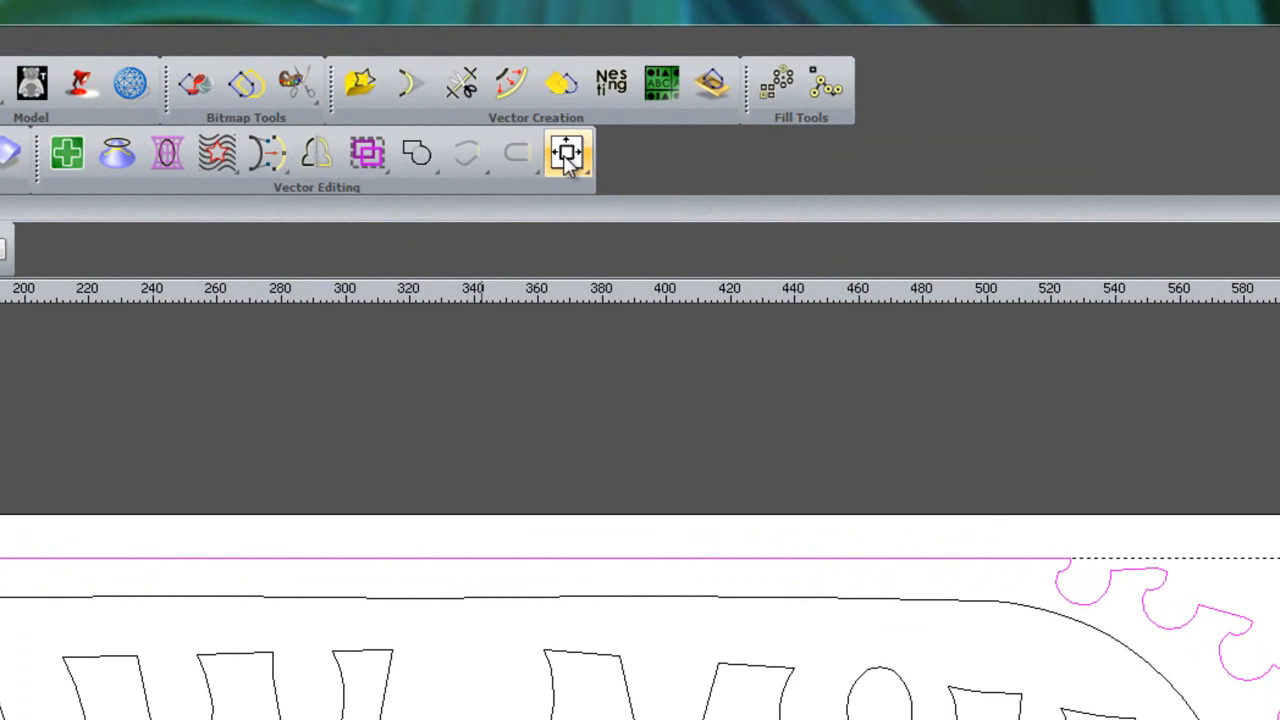
left_click(566, 160)
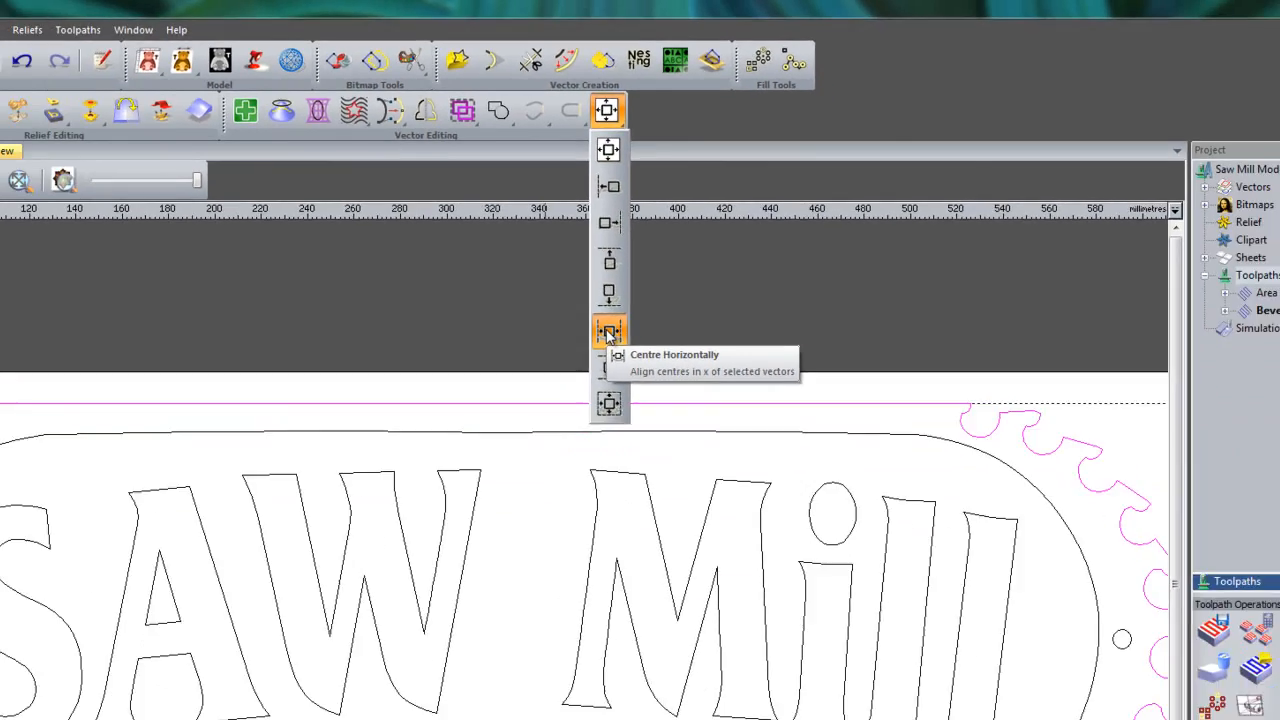
left_click(570, 460)
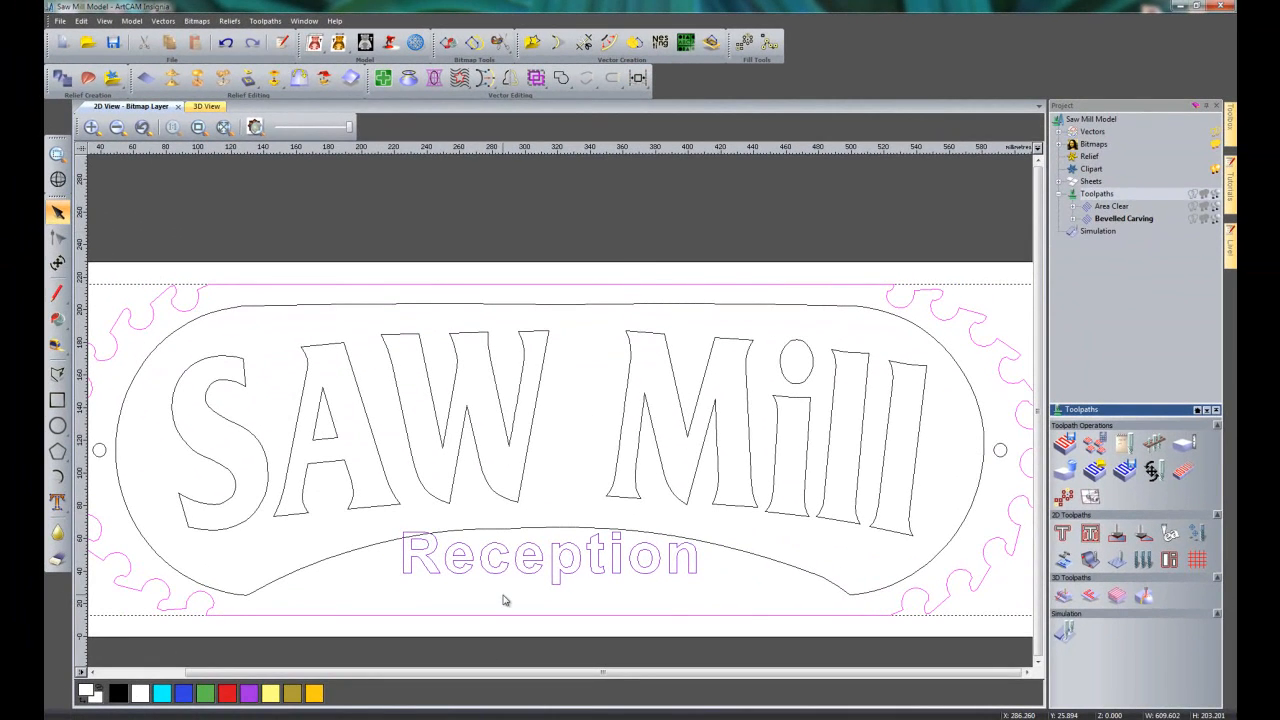
left_click(737, 598)
left_click(690, 556)
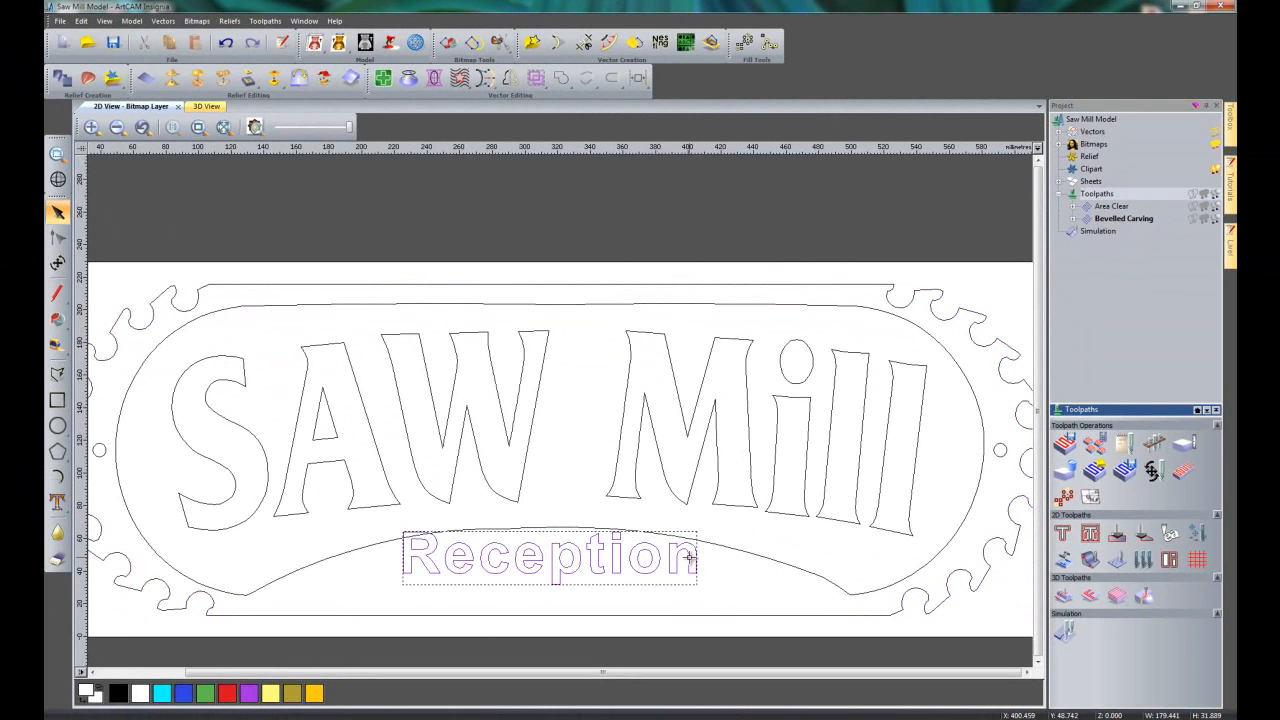
Nudge the Reception text down until it sits clear between the arched inner border and the sign's lower edge, and deselect it.
left_click(711, 577)
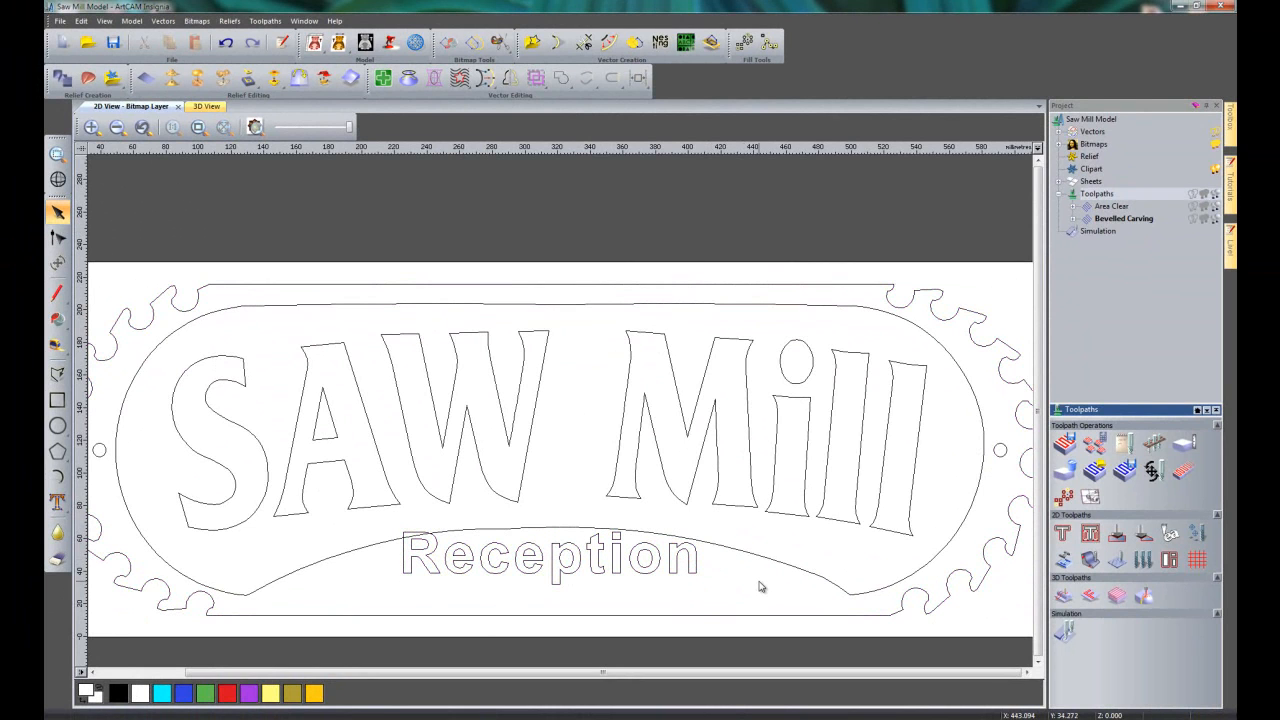
left_click(704, 562)
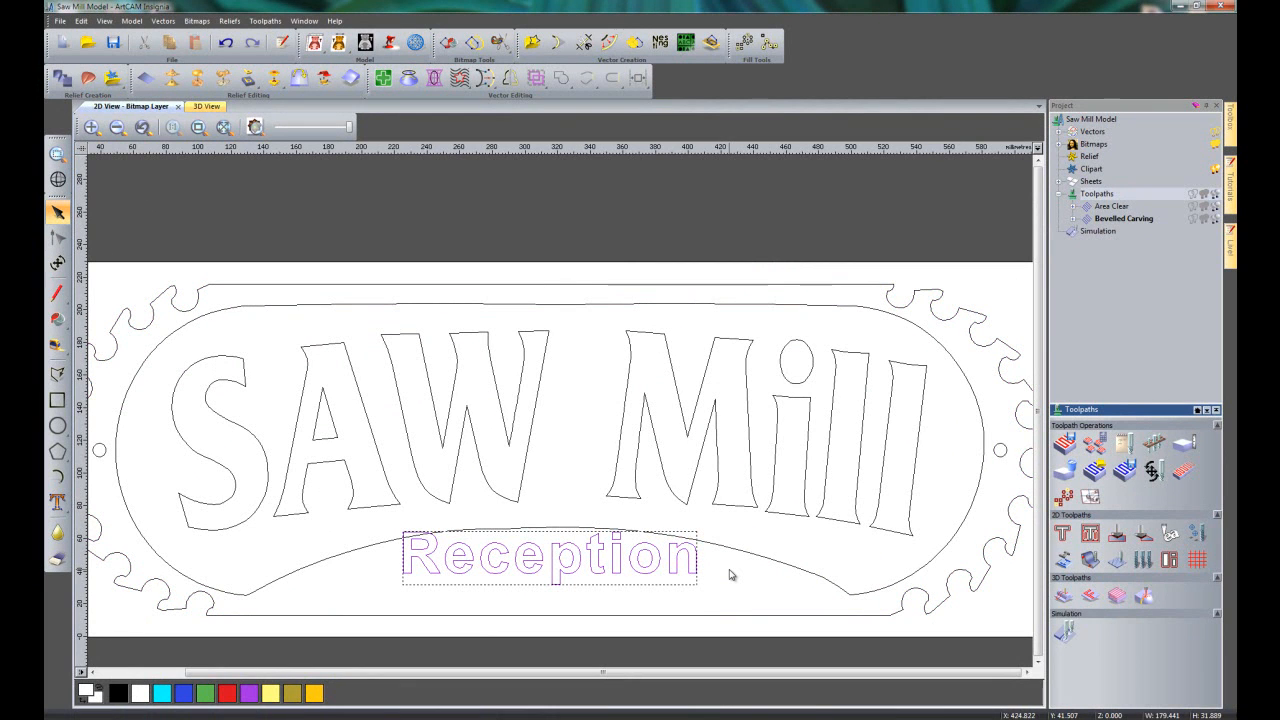
key("Down")
key("Down")
key("Down")
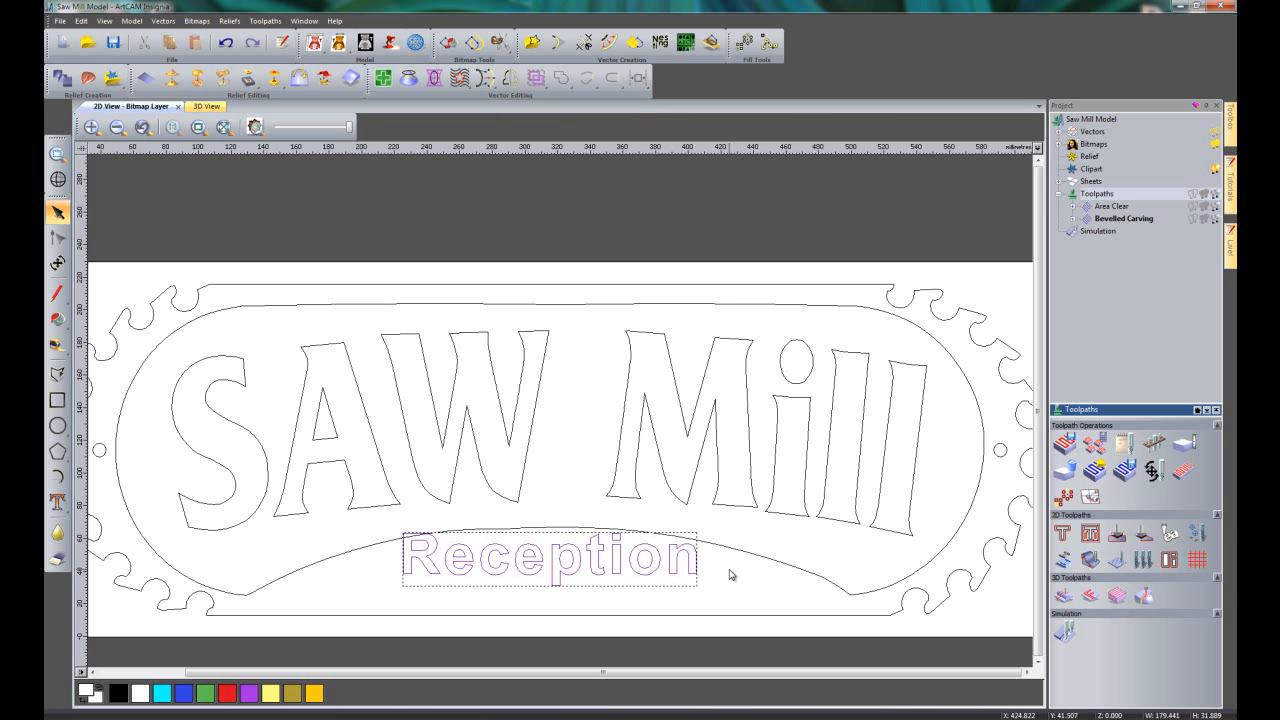
key("Down")
key("Down")
key("Down")
key("Down")
key("Down")
key("Down")
key("Down")
key("Down")
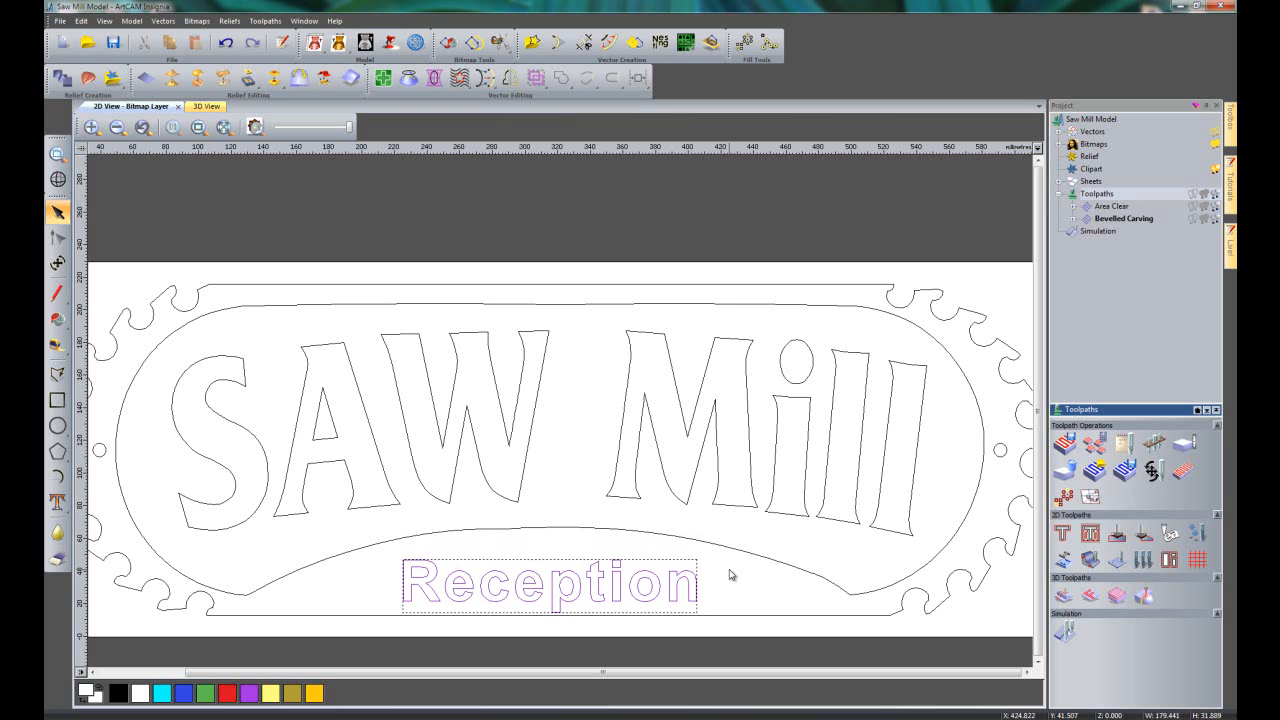
key("Up")
key("Up")
key("Up")
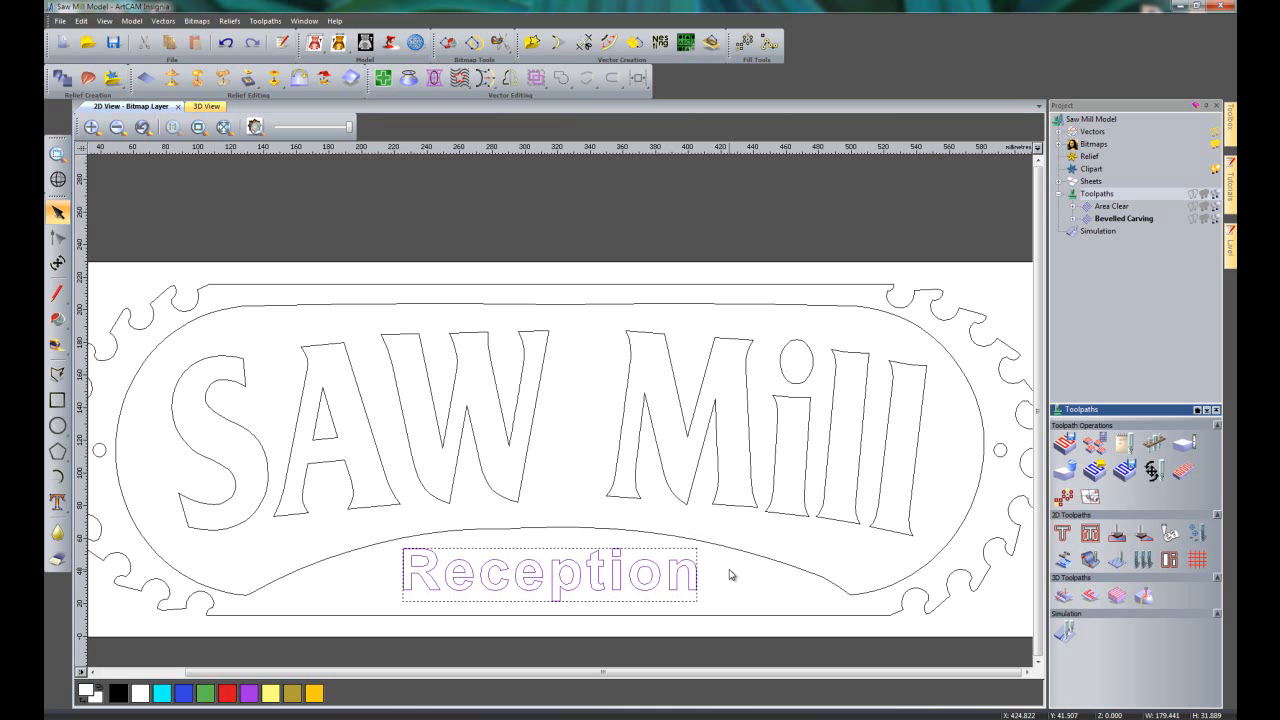
left_click(733, 591)
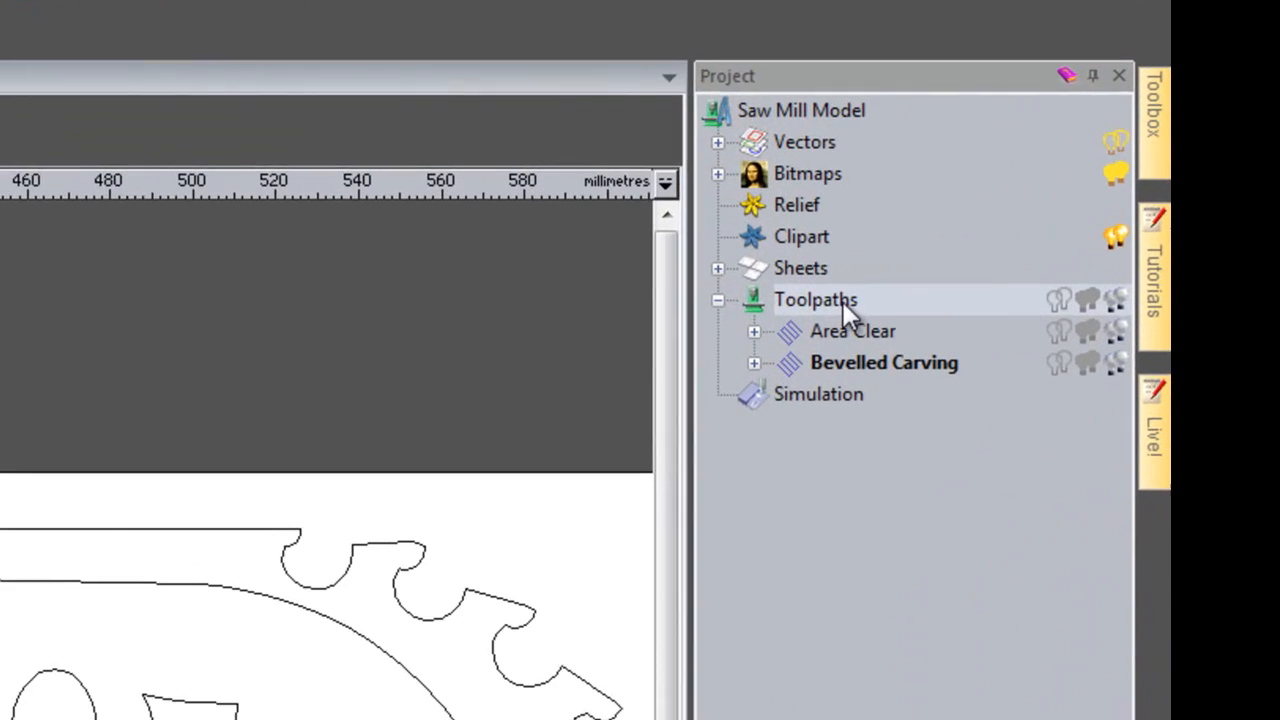
Start a V-bit carving toolpath on the Reception text with V-Bit 32 mm 90 degree as the carving tool.
left_click(843, 302)
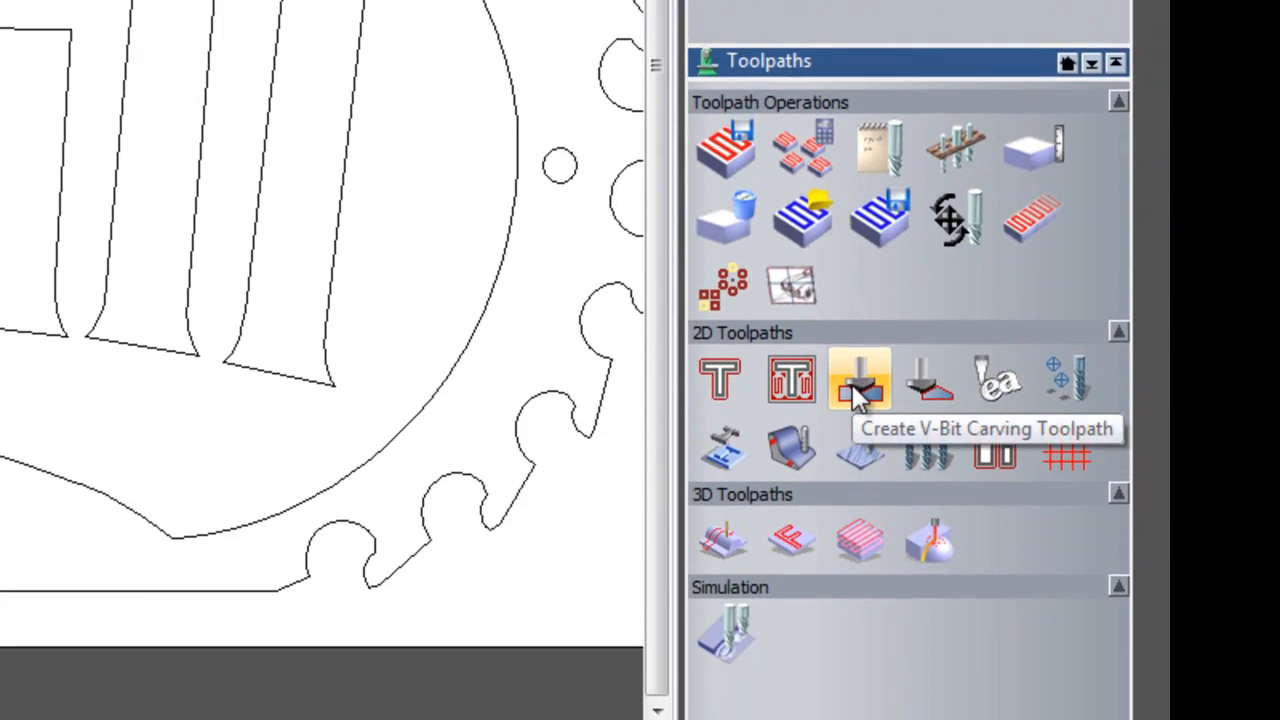
left_click(857, 385)
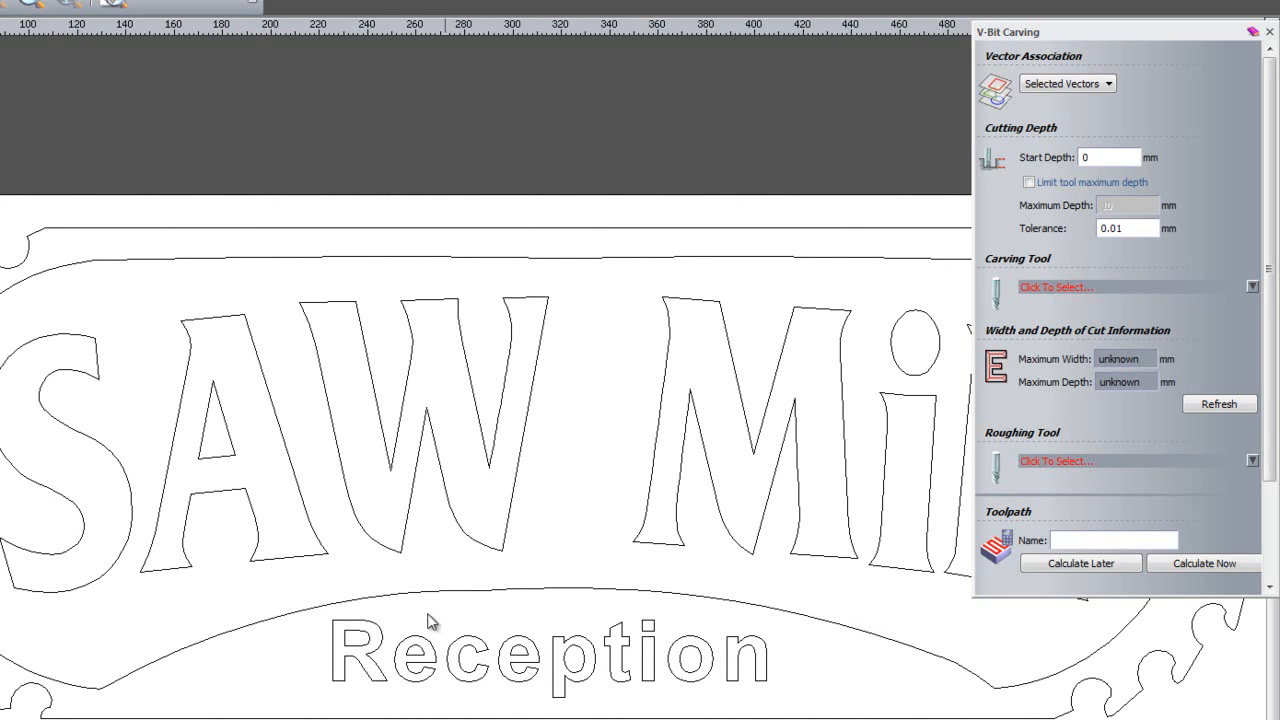
left_click(750, 642)
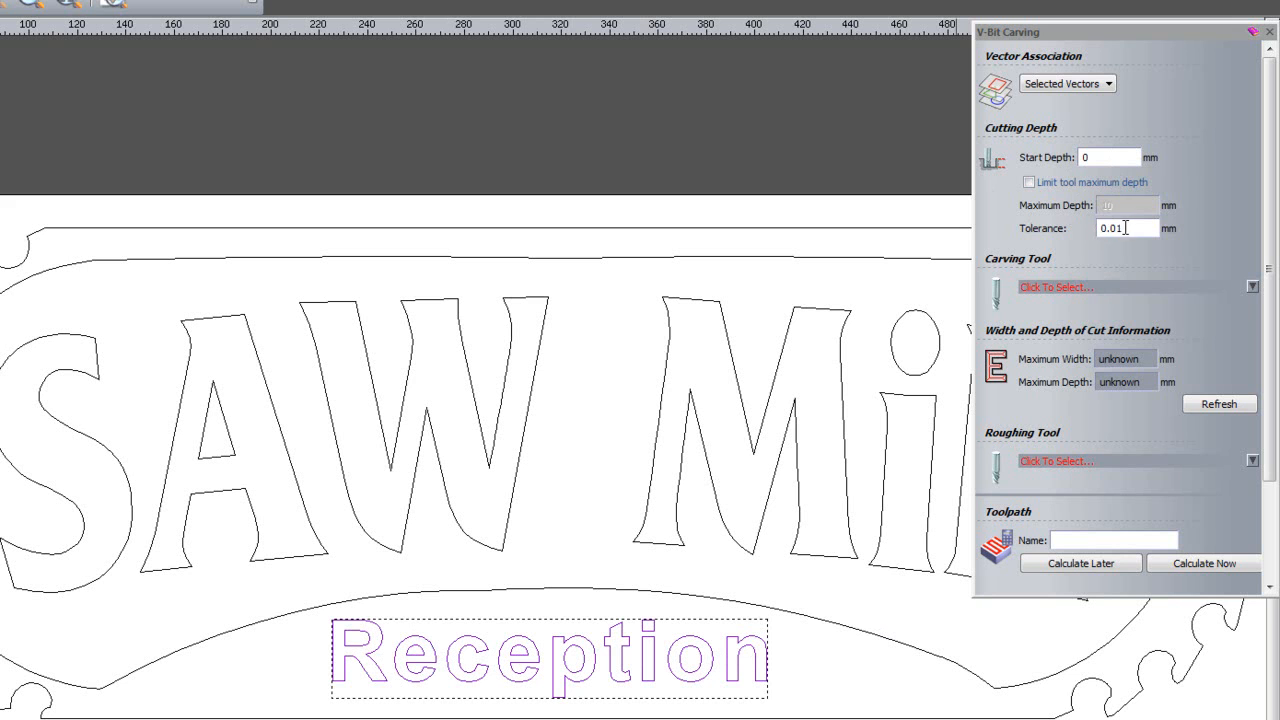
left_click(1069, 287)
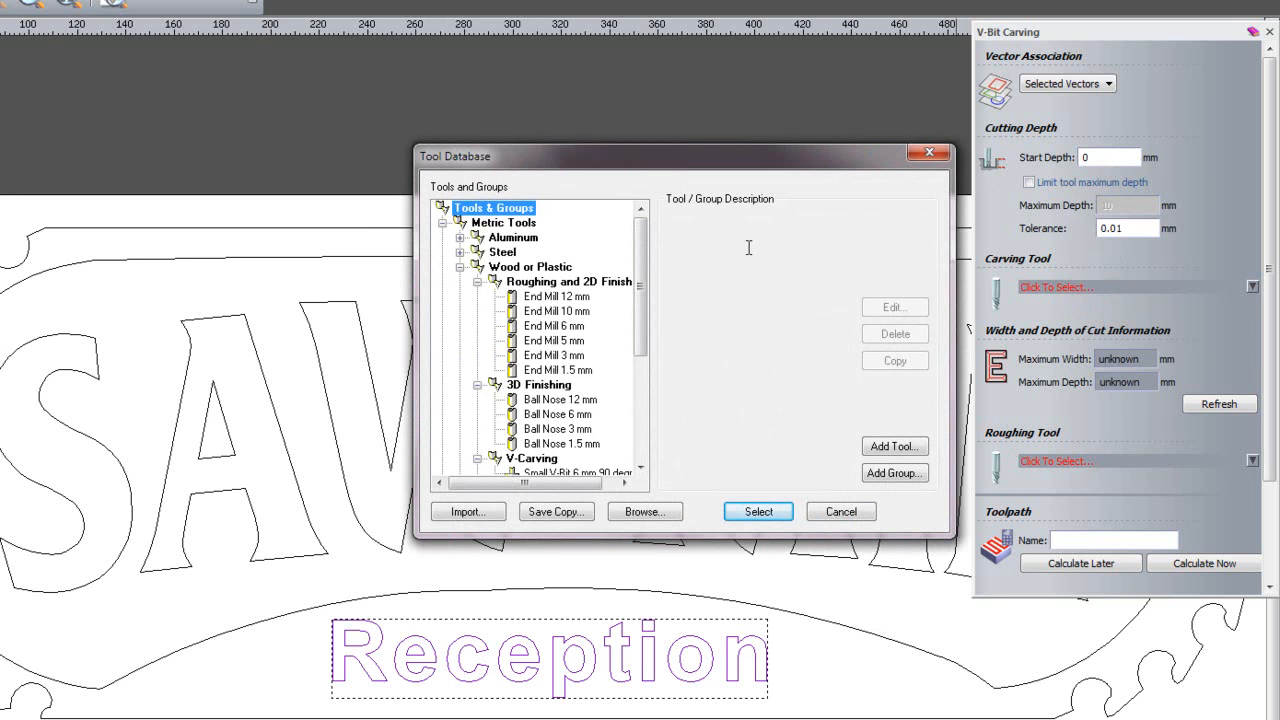
left_click_drag(643, 285, 648, 355)
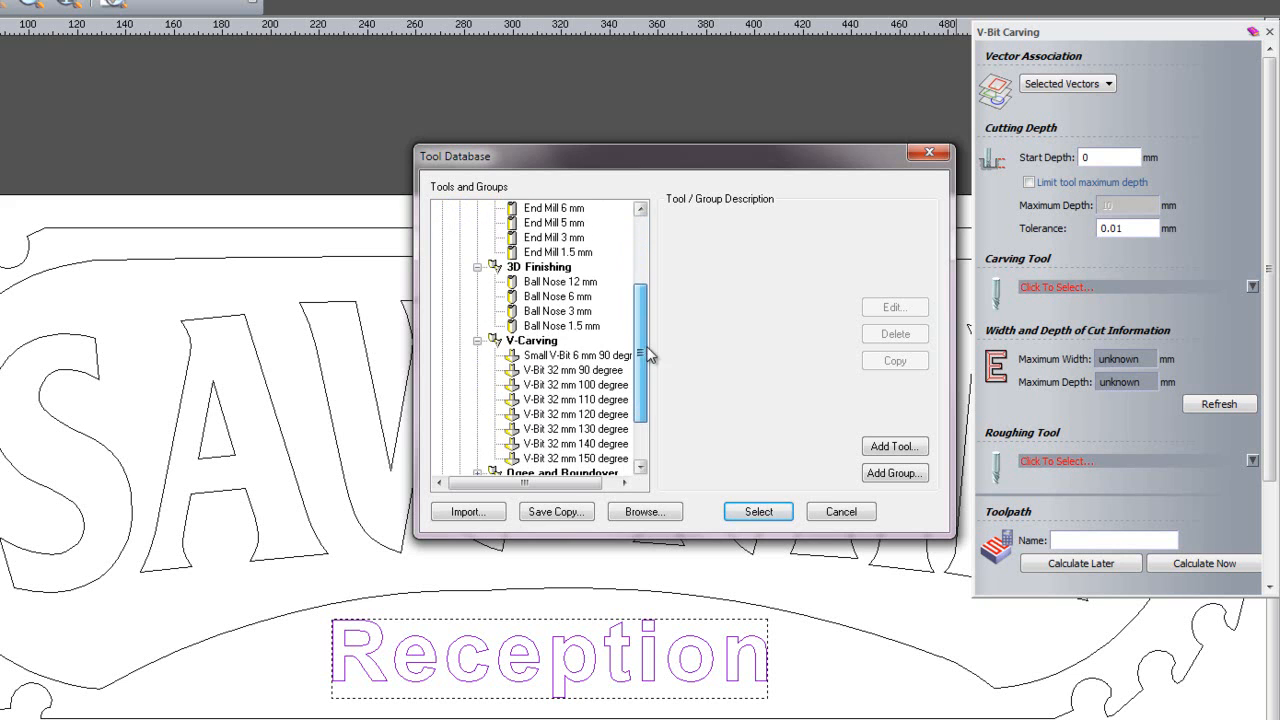
left_click(586, 371)
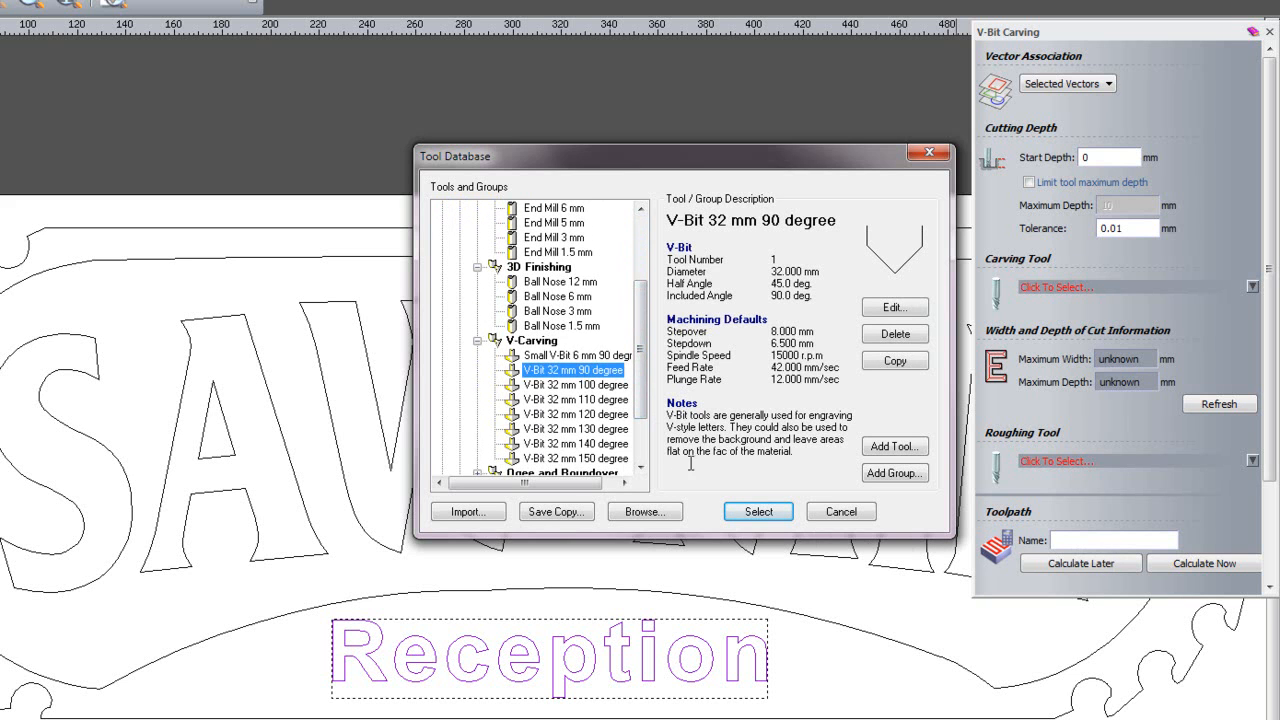
left_click(745, 512)
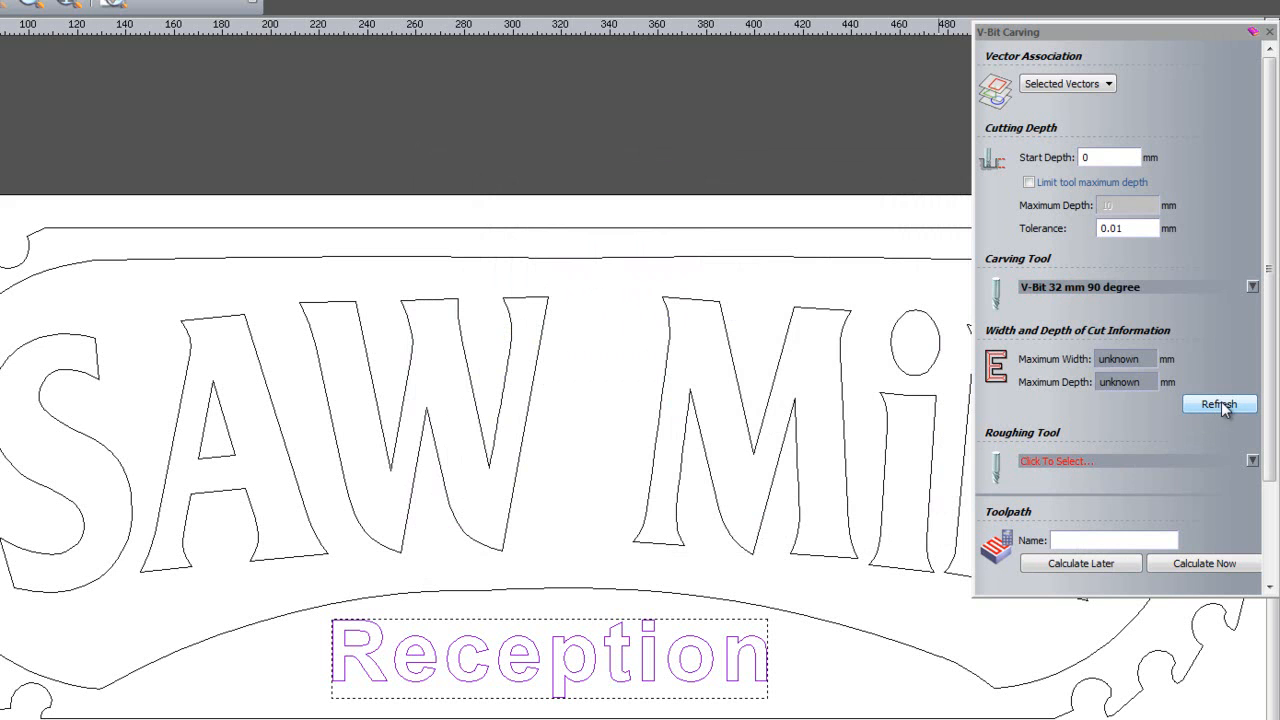
Refresh the width and depth of cut information, calculate the V-bit carving toolpath immediately and close its settings.
left_click(1224, 405)
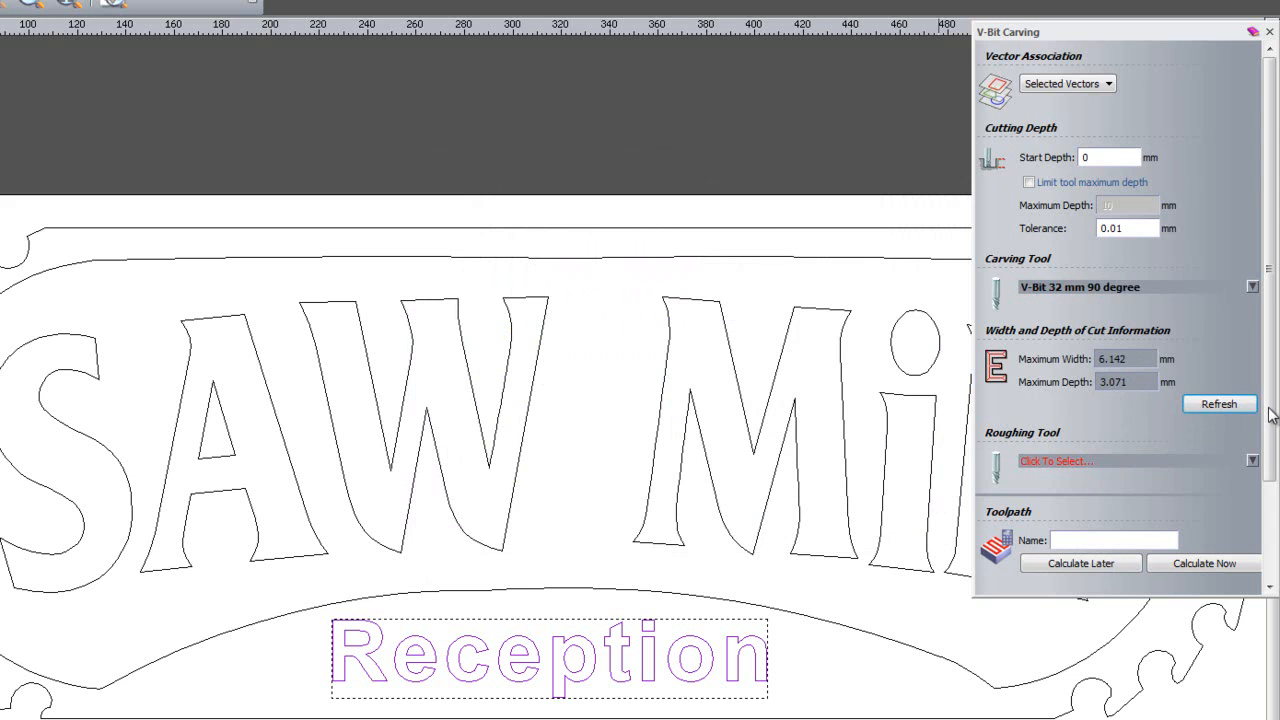
scroll(1080, 430, "down", 3)
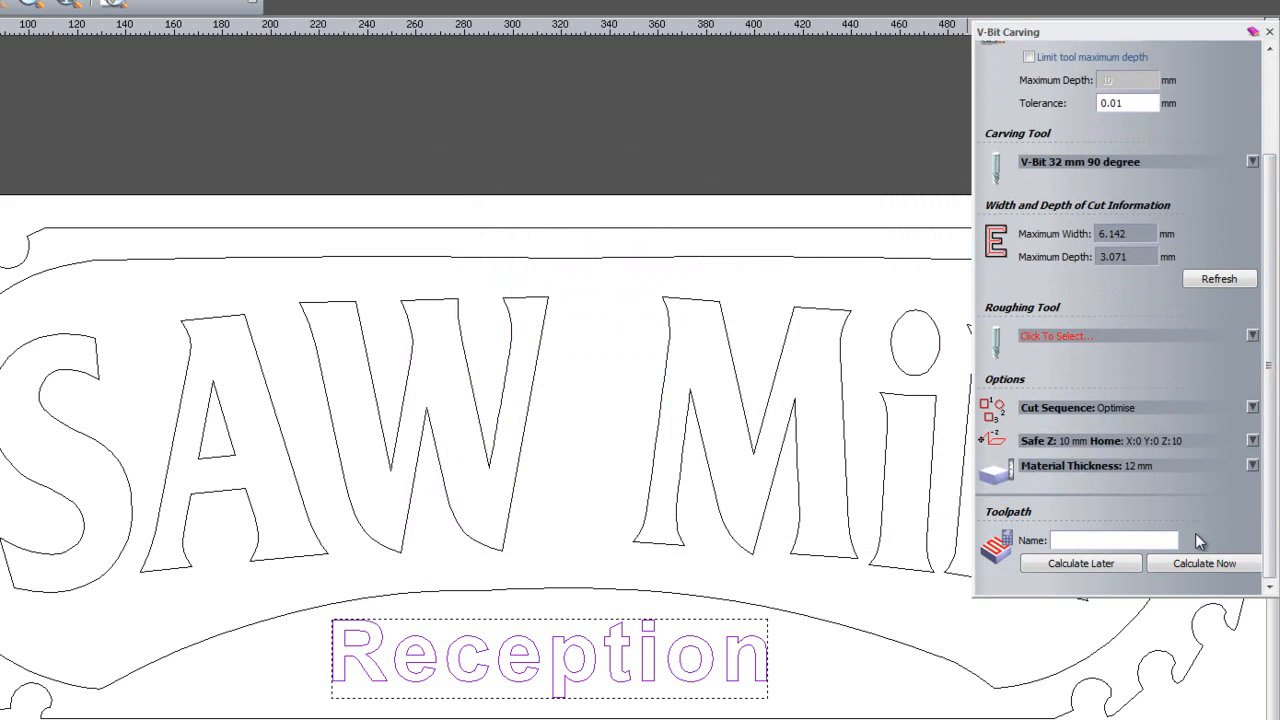
left_click(1212, 564)
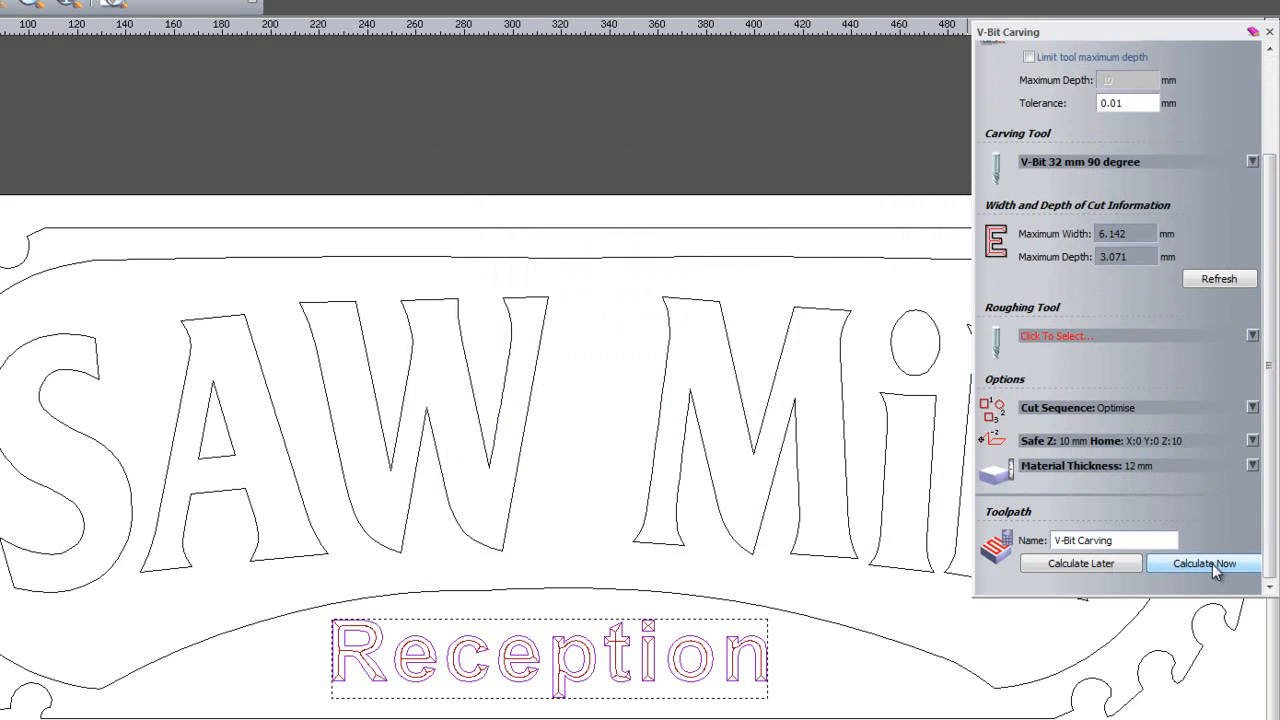
left_click(1270, 32)
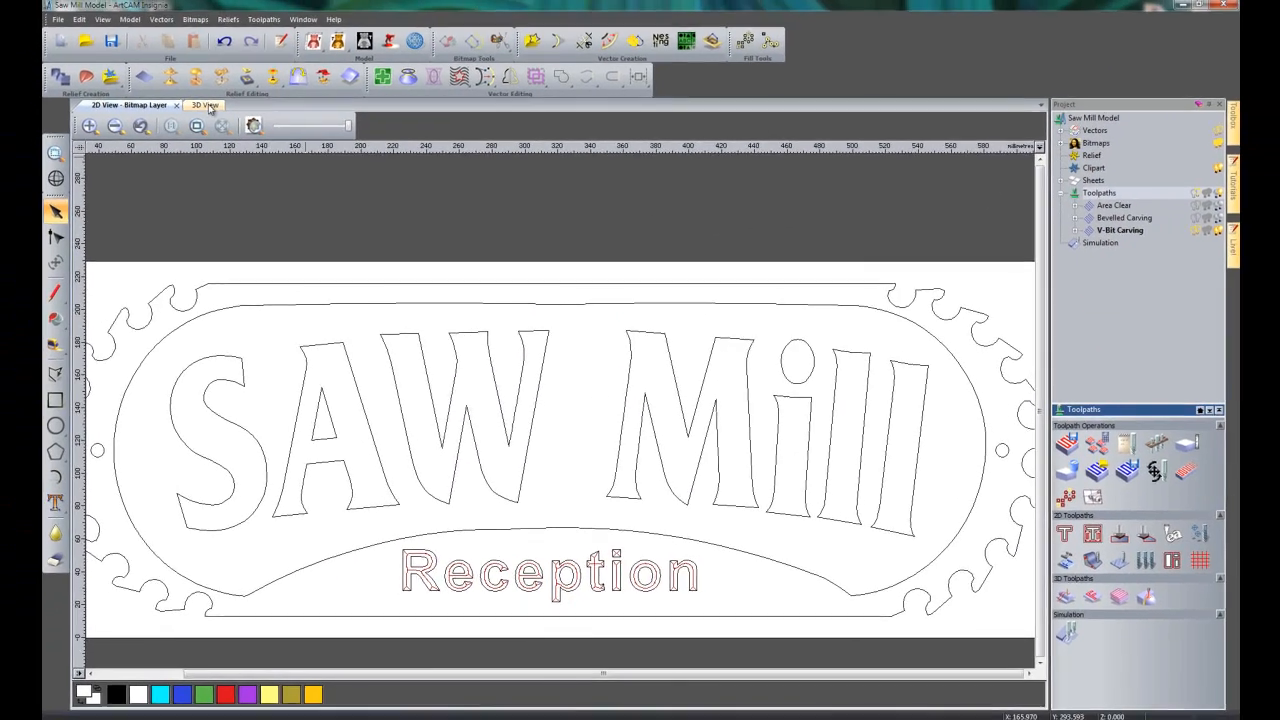
Simulate the V-Bit Carving toolpath in the 3D view.
left_click(205, 105)
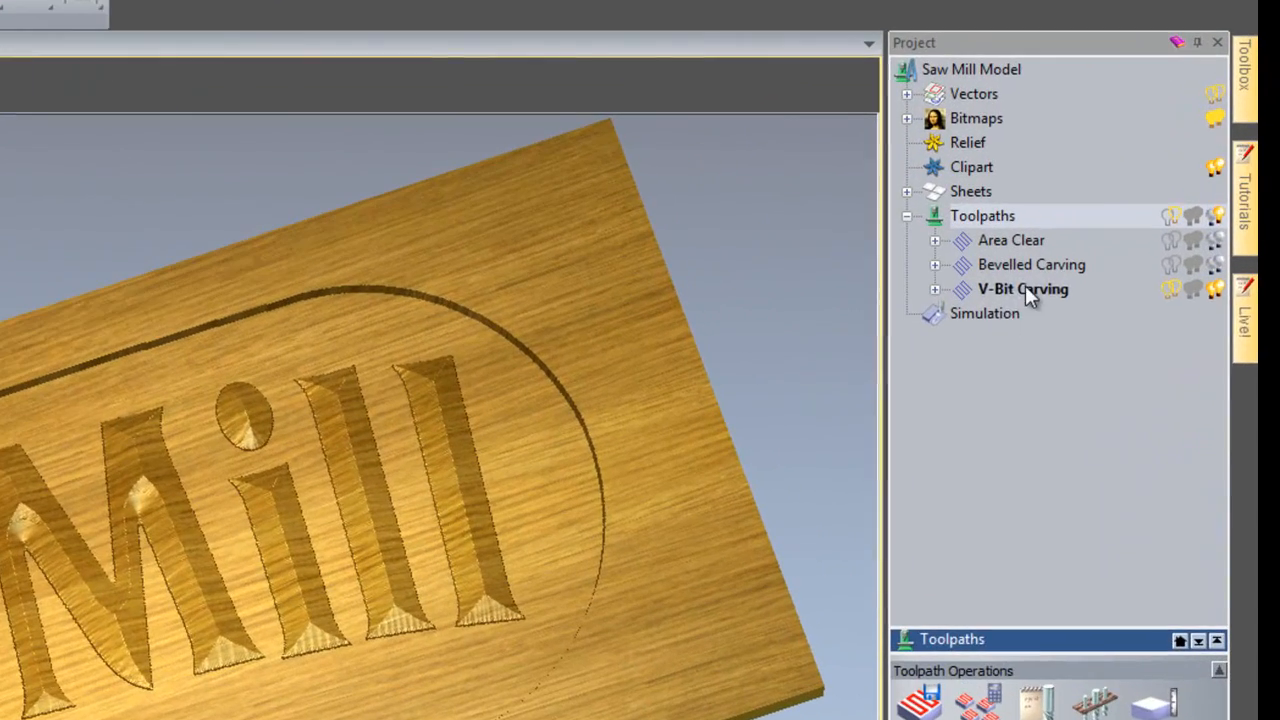
right_click(1121, 233)
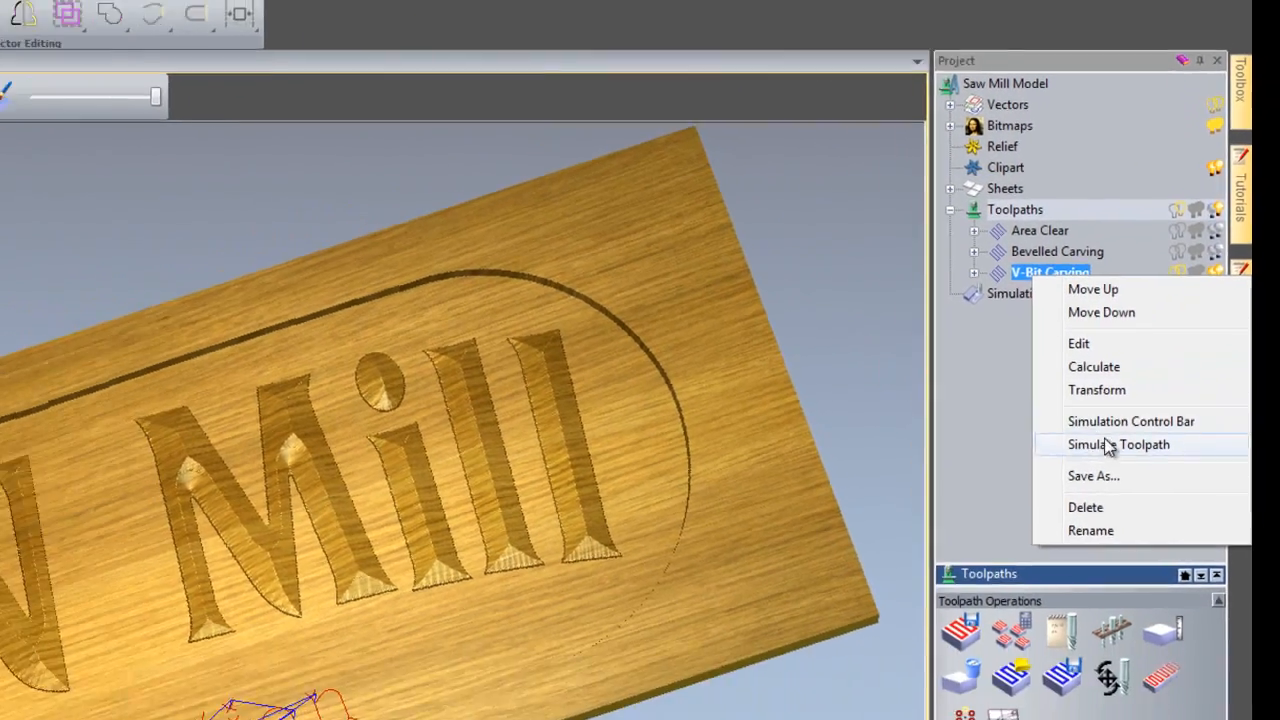
left_click(1050, 489)
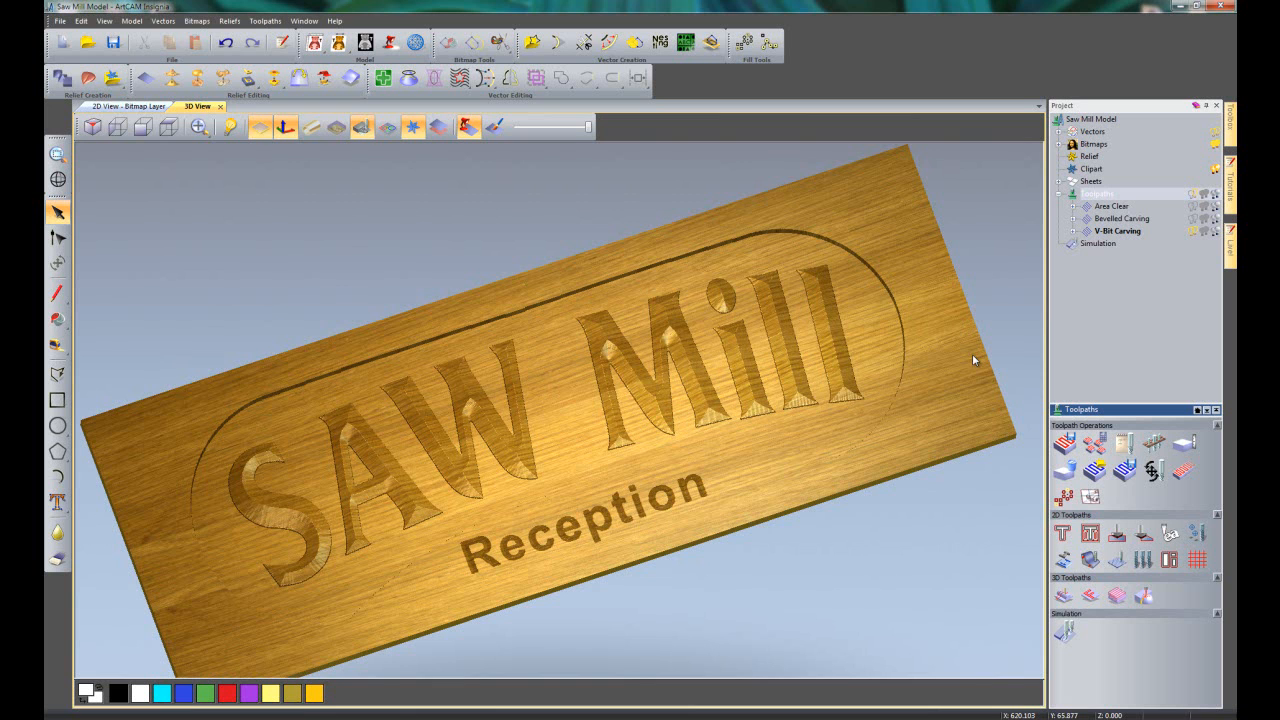
Start a drilling toolpath on the two small circles at the sign's ends in the 2D view, using the End Mill 12 mm tool.
left_click(128, 105)
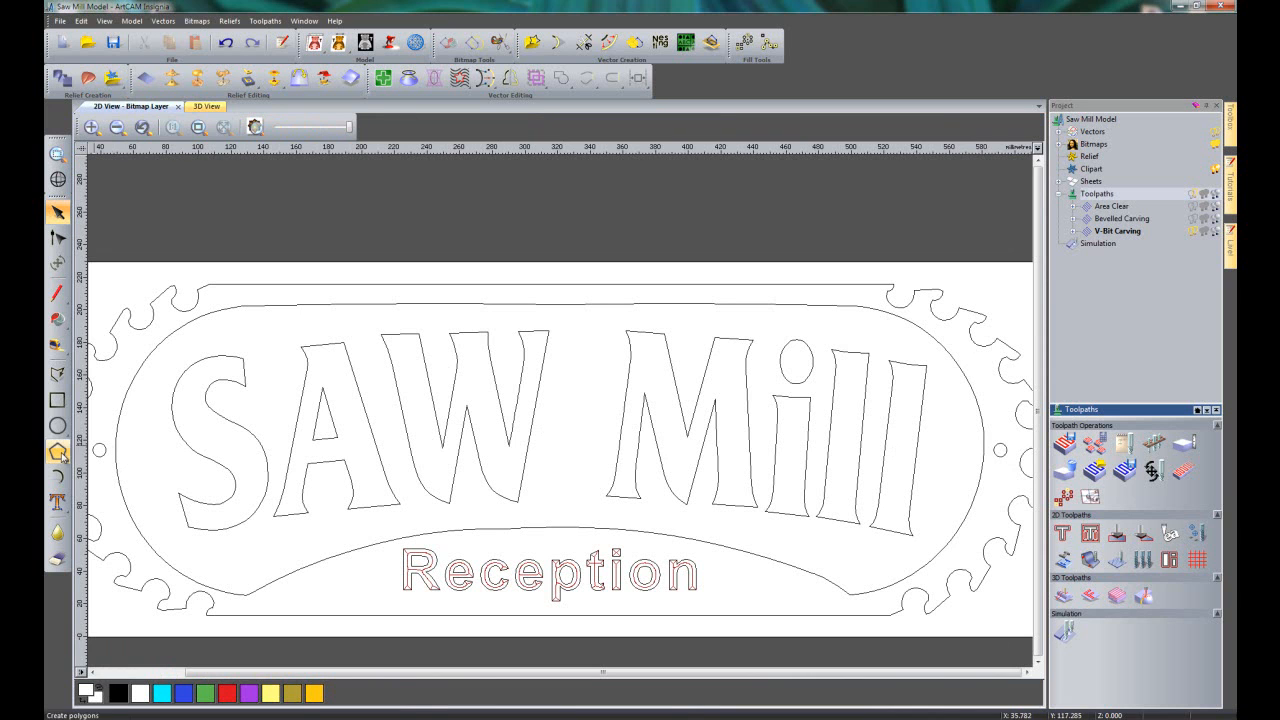
left_click(97, 456)
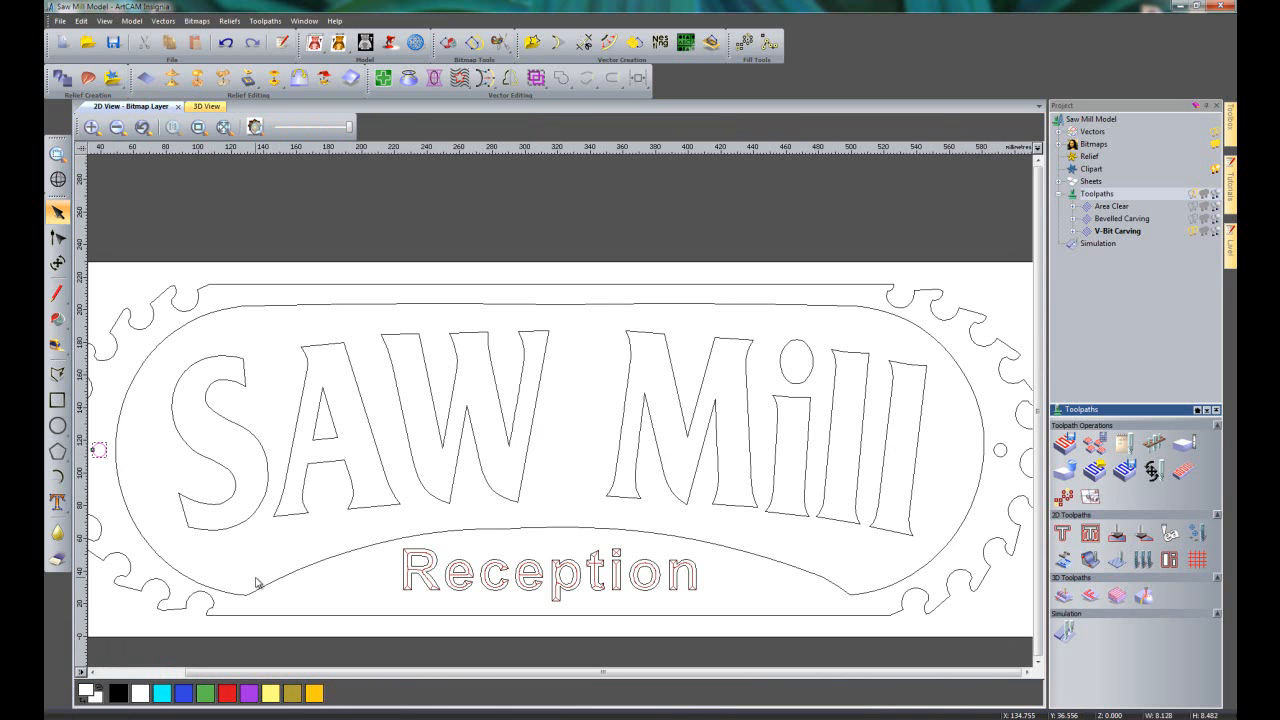
left_click(1001, 446, "shift")
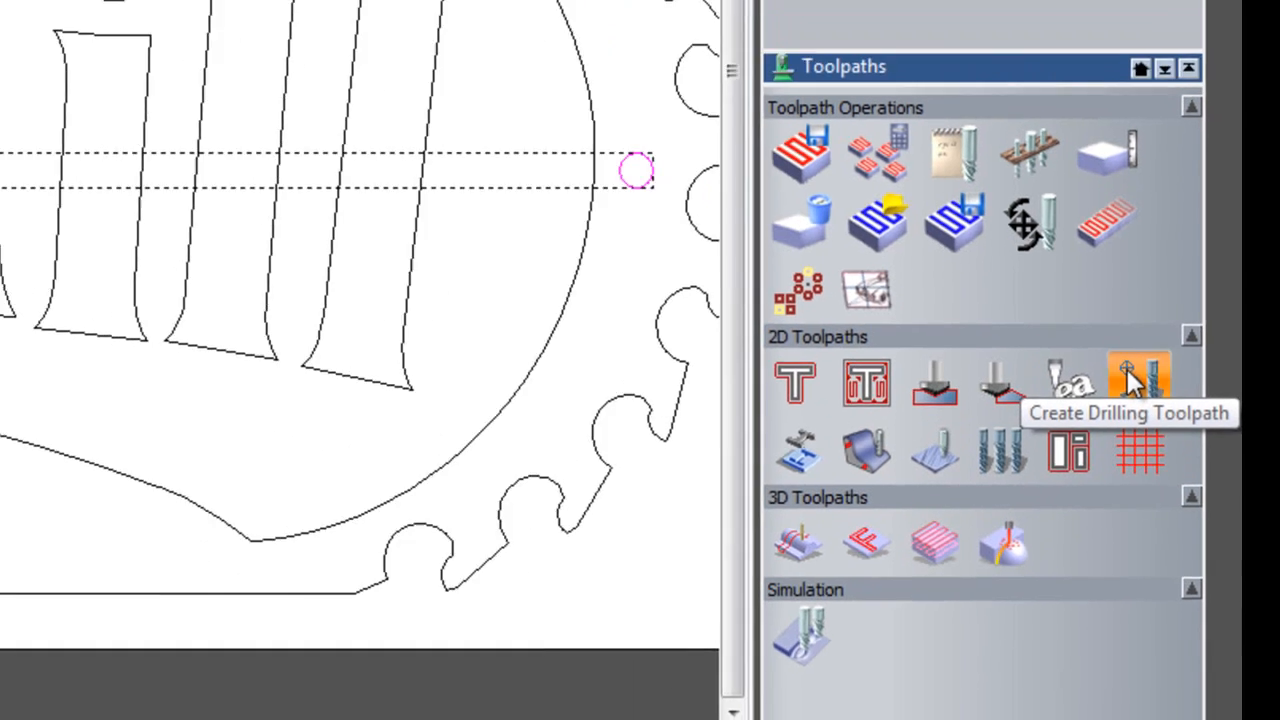
left_click(1032, 342)
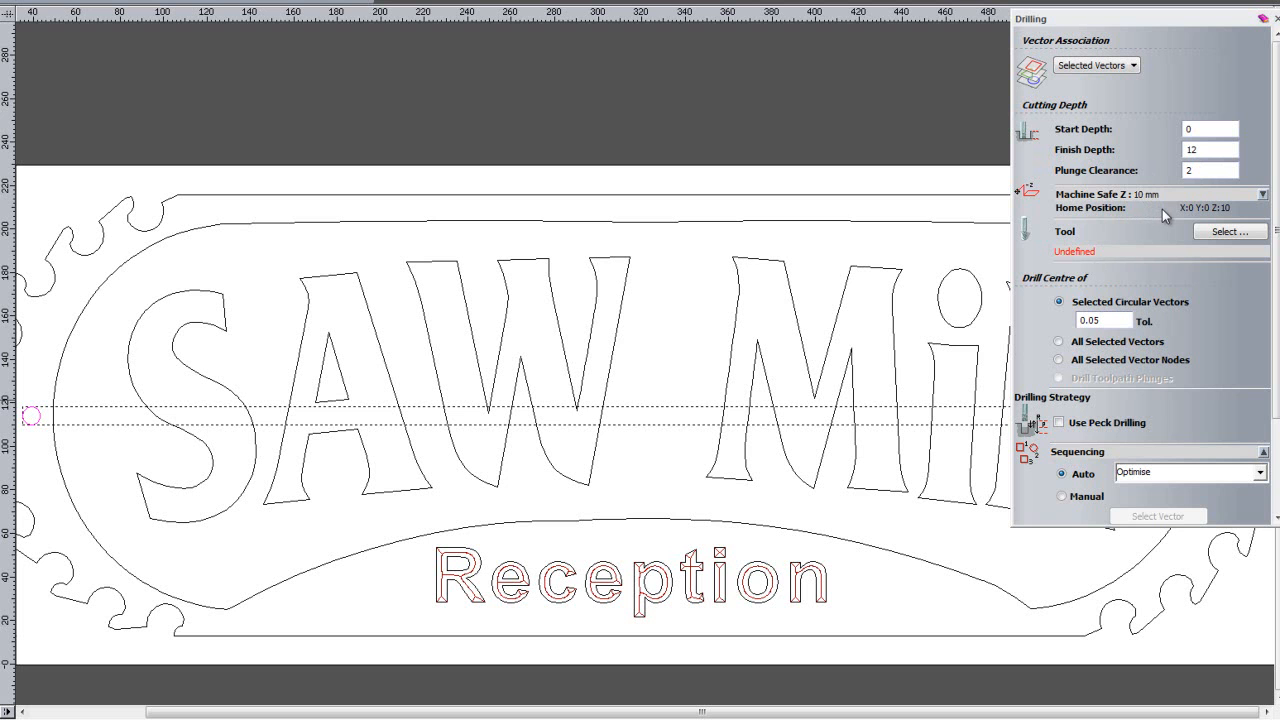
left_click(1232, 234)
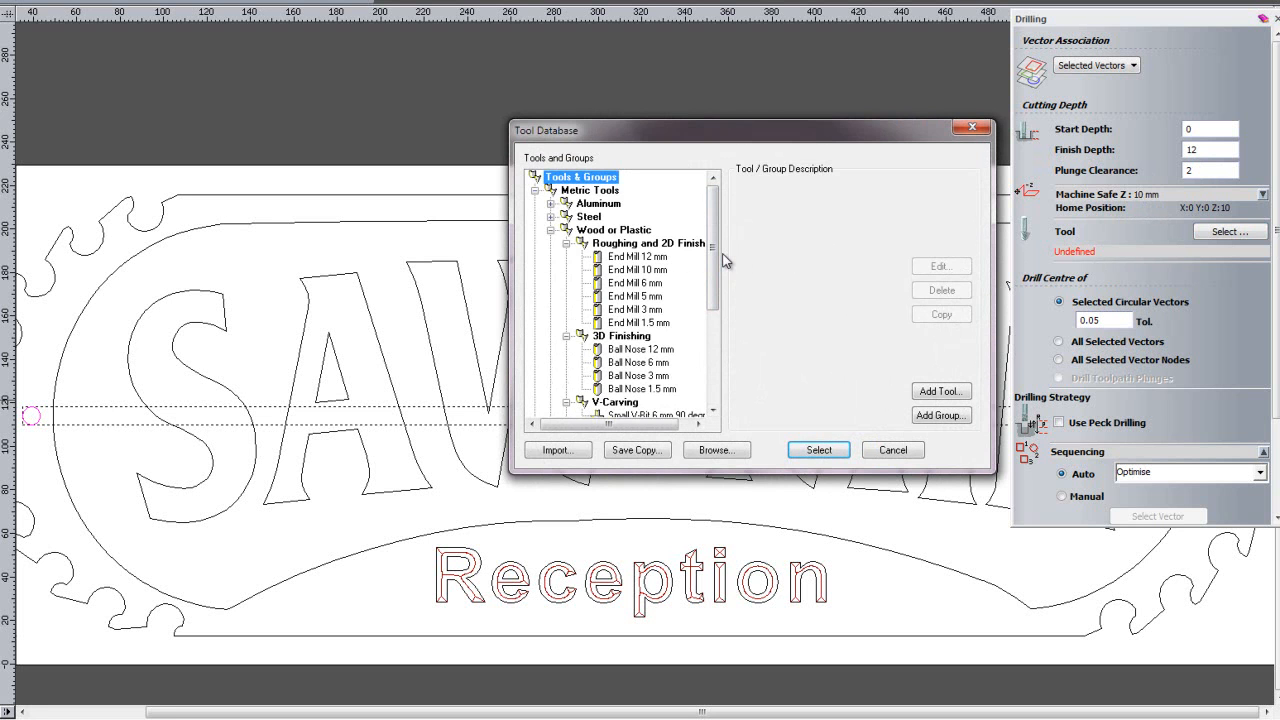
left_click(636, 257)
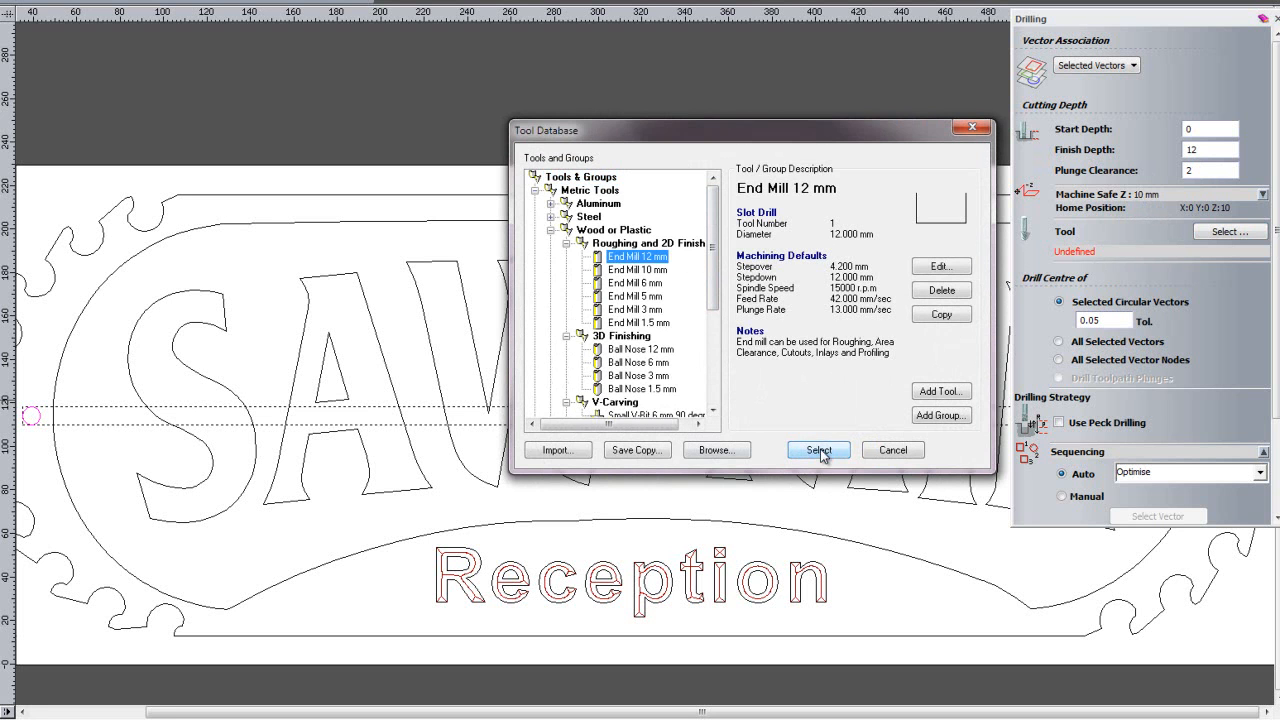
left_click(819, 450)
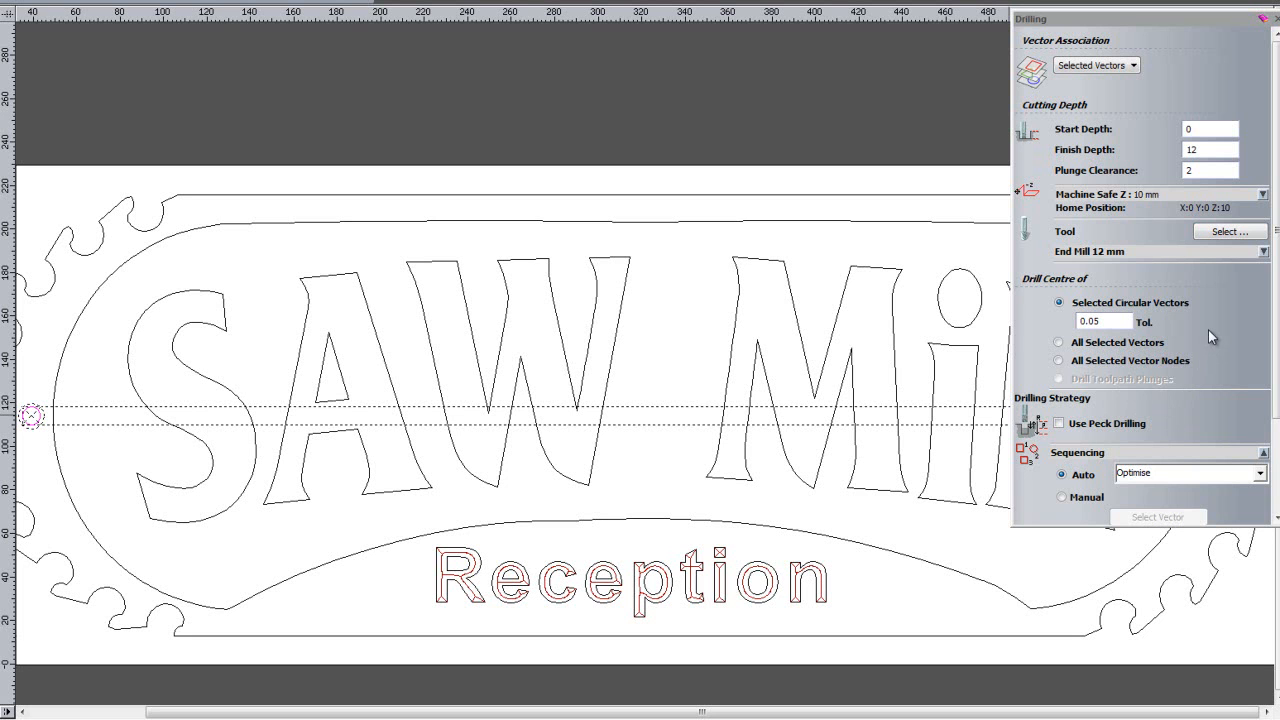
Calculate the drilling toolpath at the centres of all selected vectors and simulate it in the 3D view.
left_click(1058, 343)
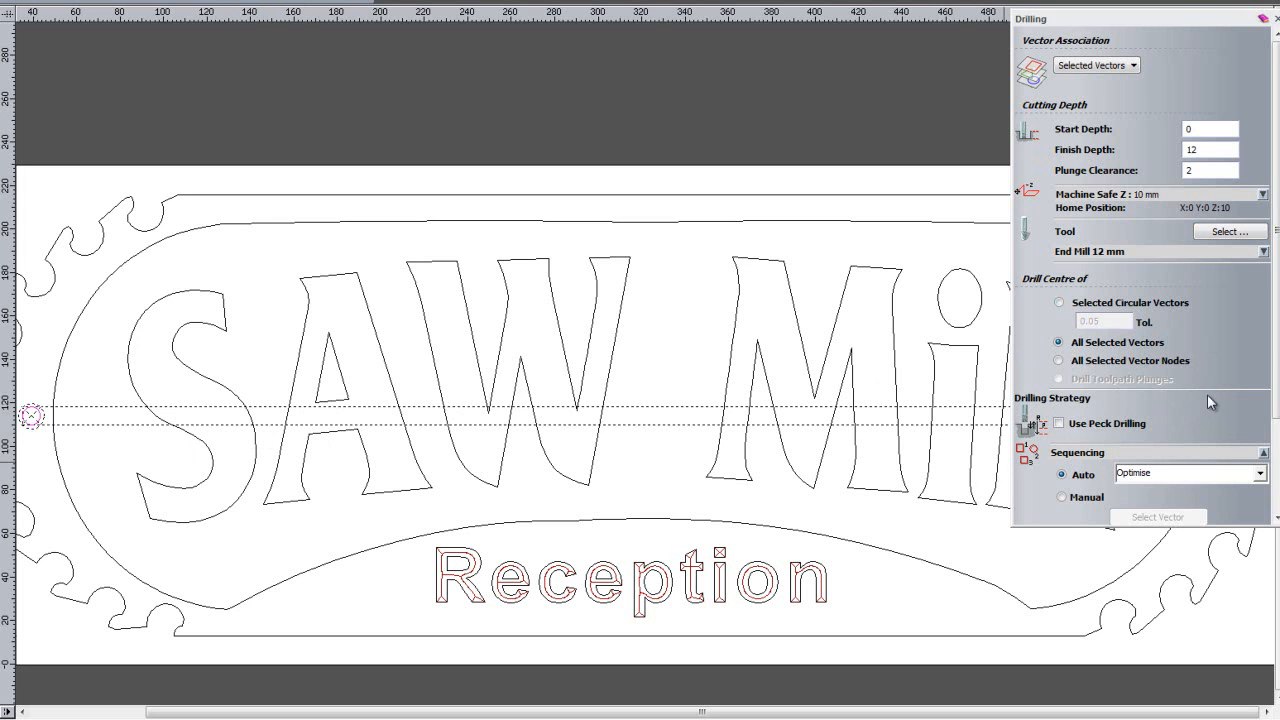
left_click_drag(1276, 326, 1276, 418)
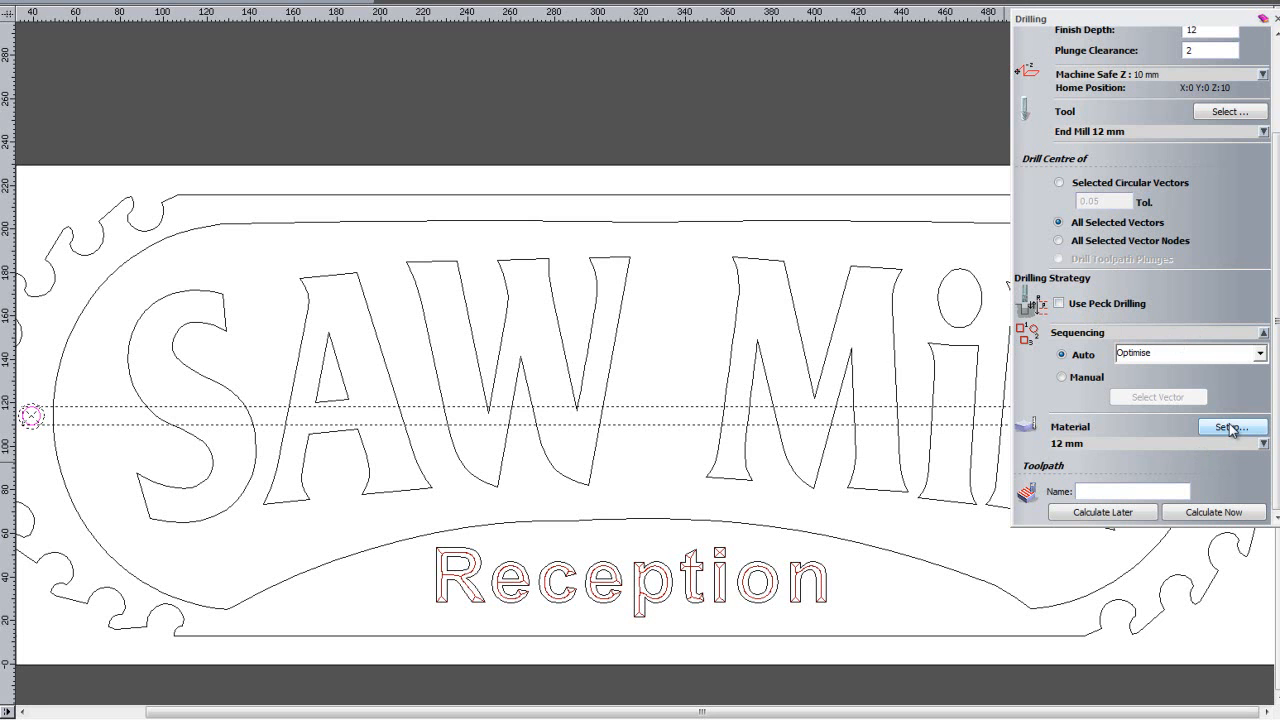
left_click(1224, 517)
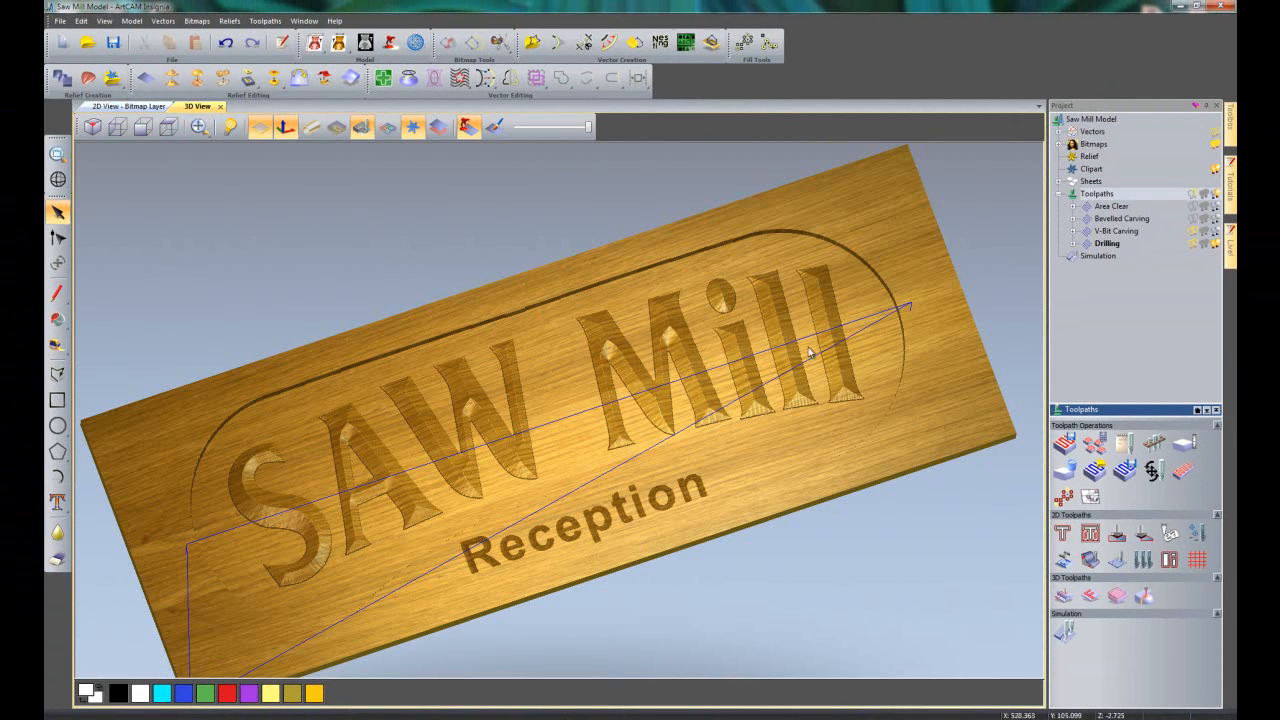
right_click(1110, 246)
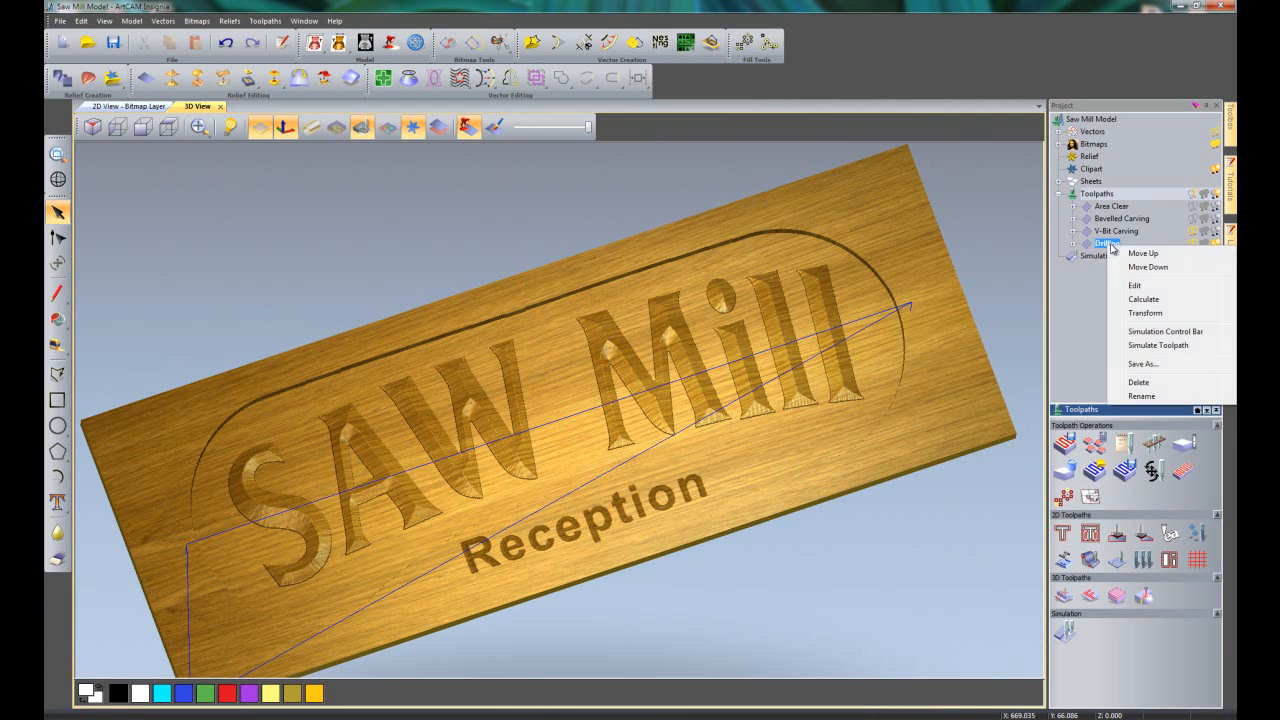
left_click(1145, 346)
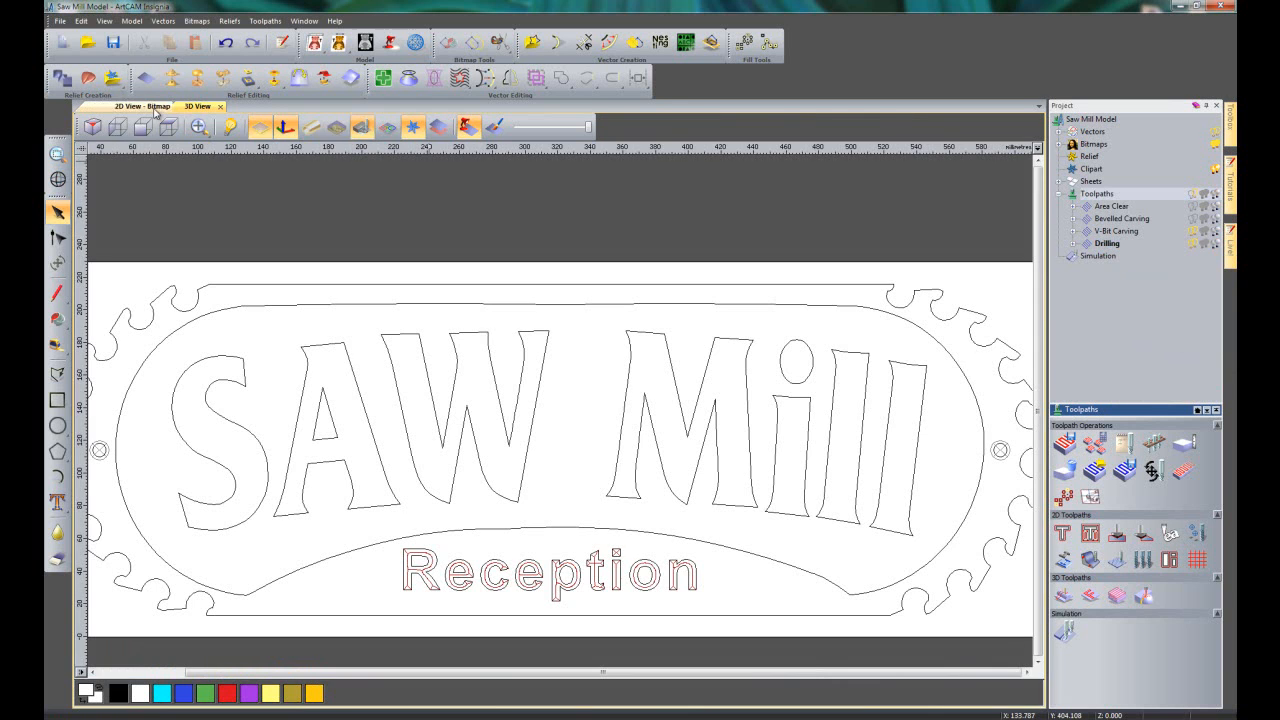
Hide the Drilling and V-Bit Carving toolpaths in the 2D view, with the whole sign in view.
left_click(128, 106)
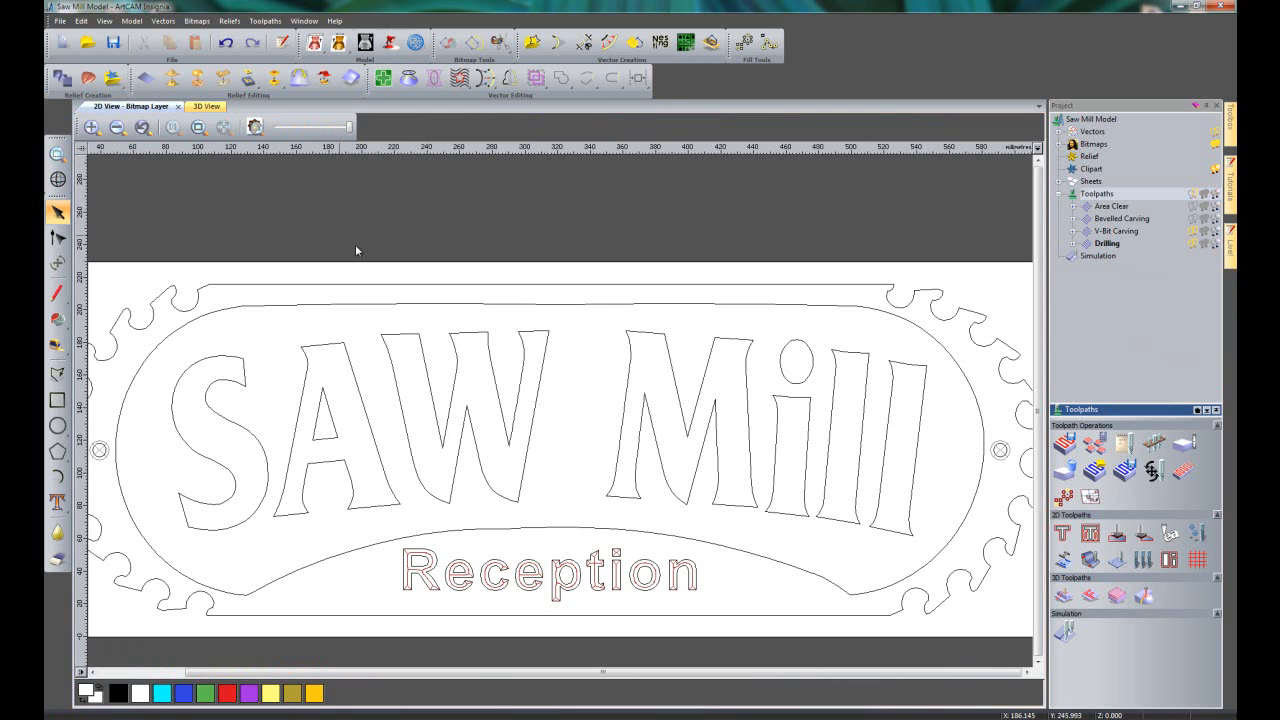
left_click(1193, 243)
left_click(1192, 231)
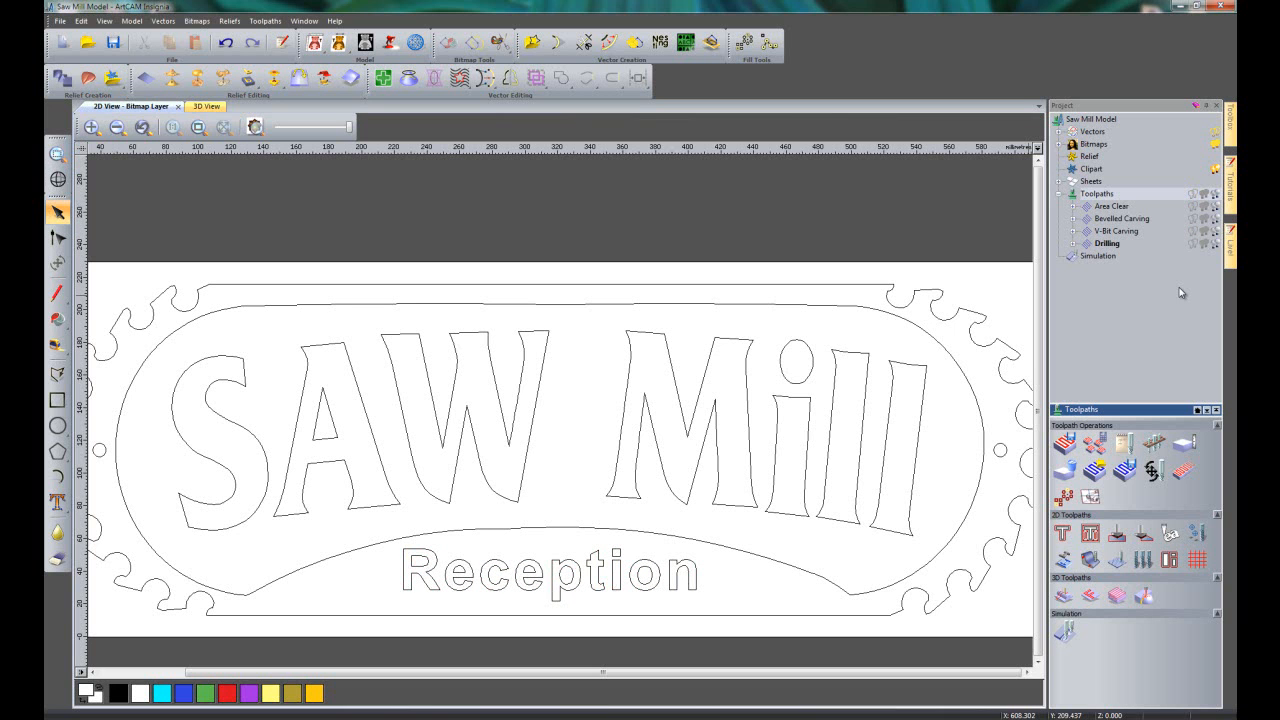
scroll(530, 272, "down", 3)
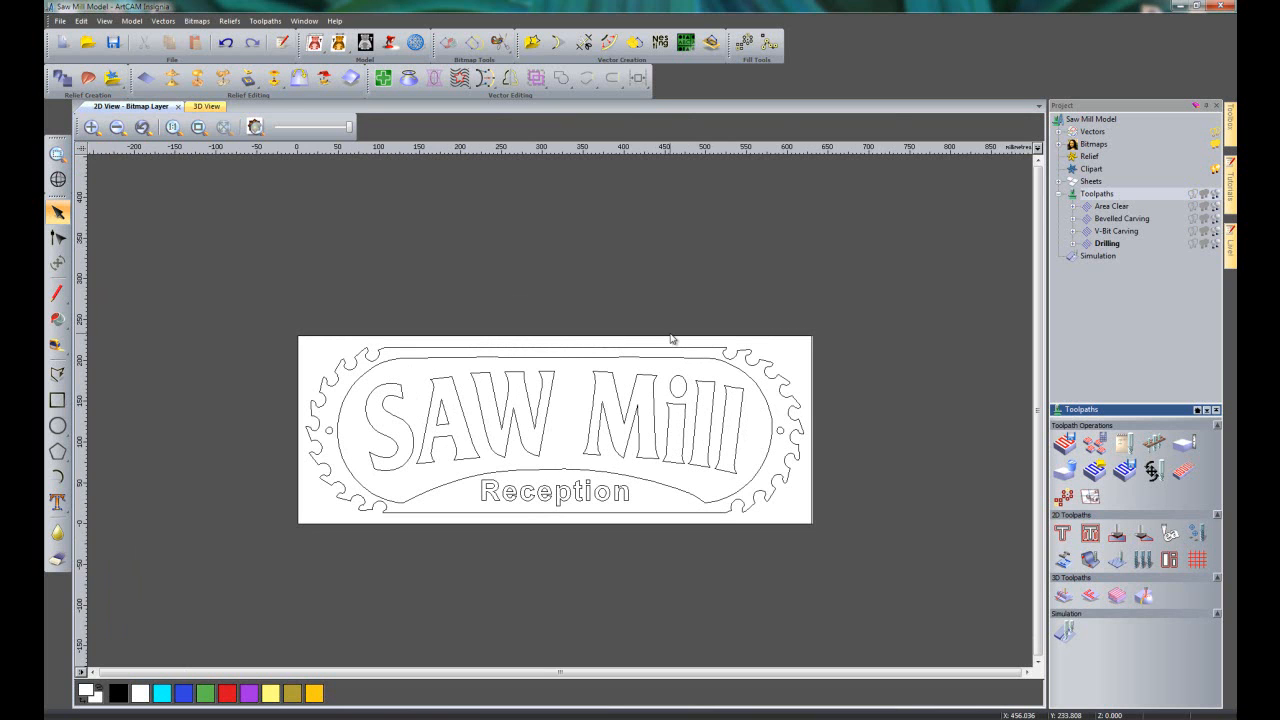
Start an outside profile toolpath on the sign's outer saw-blade outline, using the End Mill 6 mm tool.
left_click(725, 512)
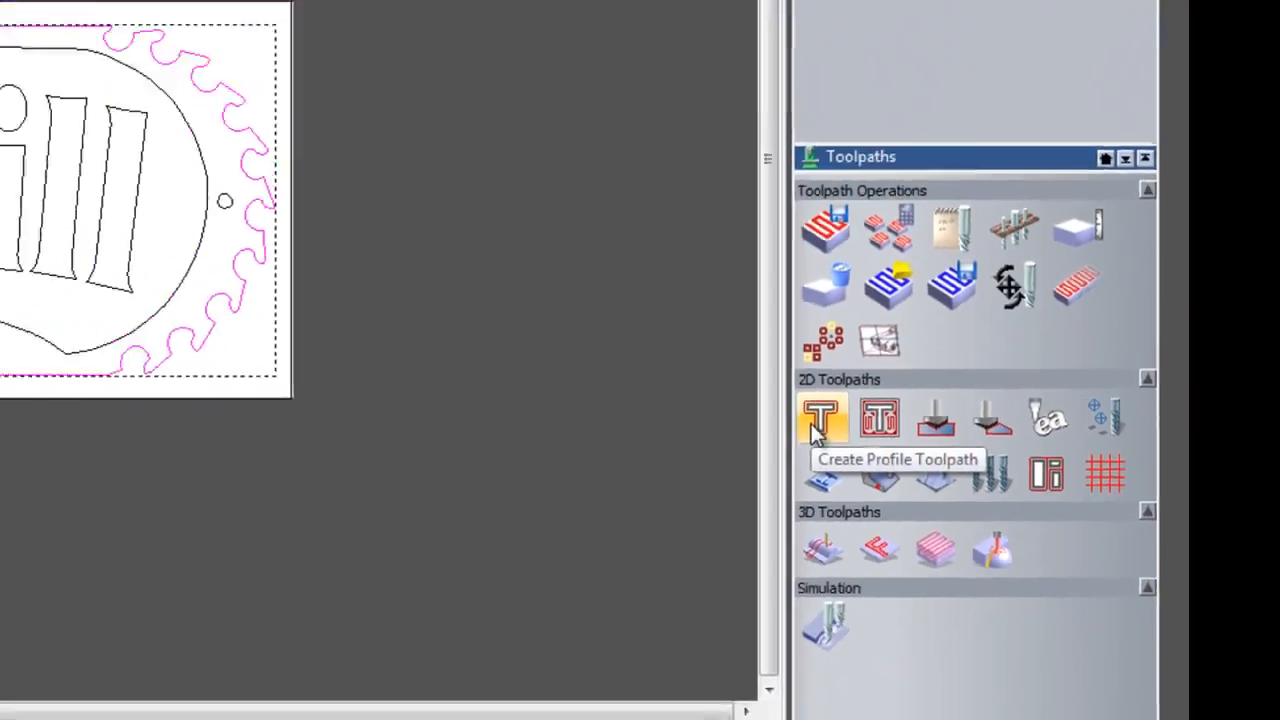
left_click(815, 422)
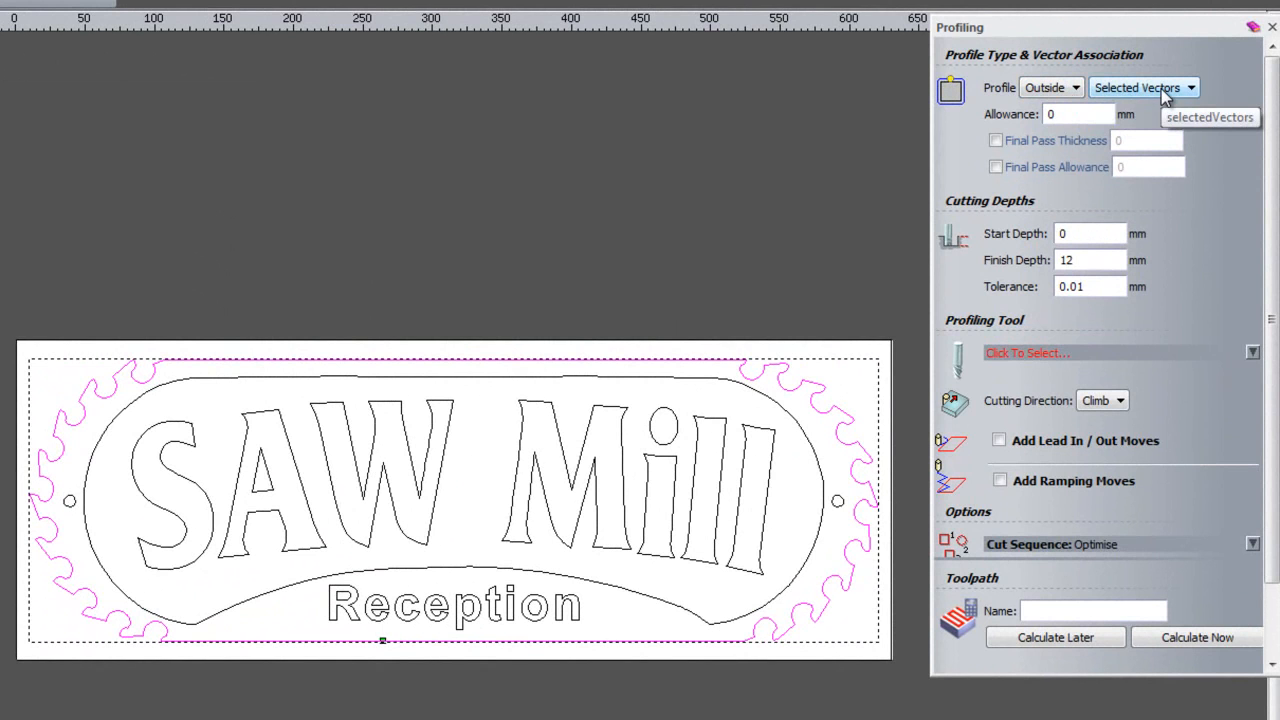
left_click(1078, 116)
left_click(1055, 352)
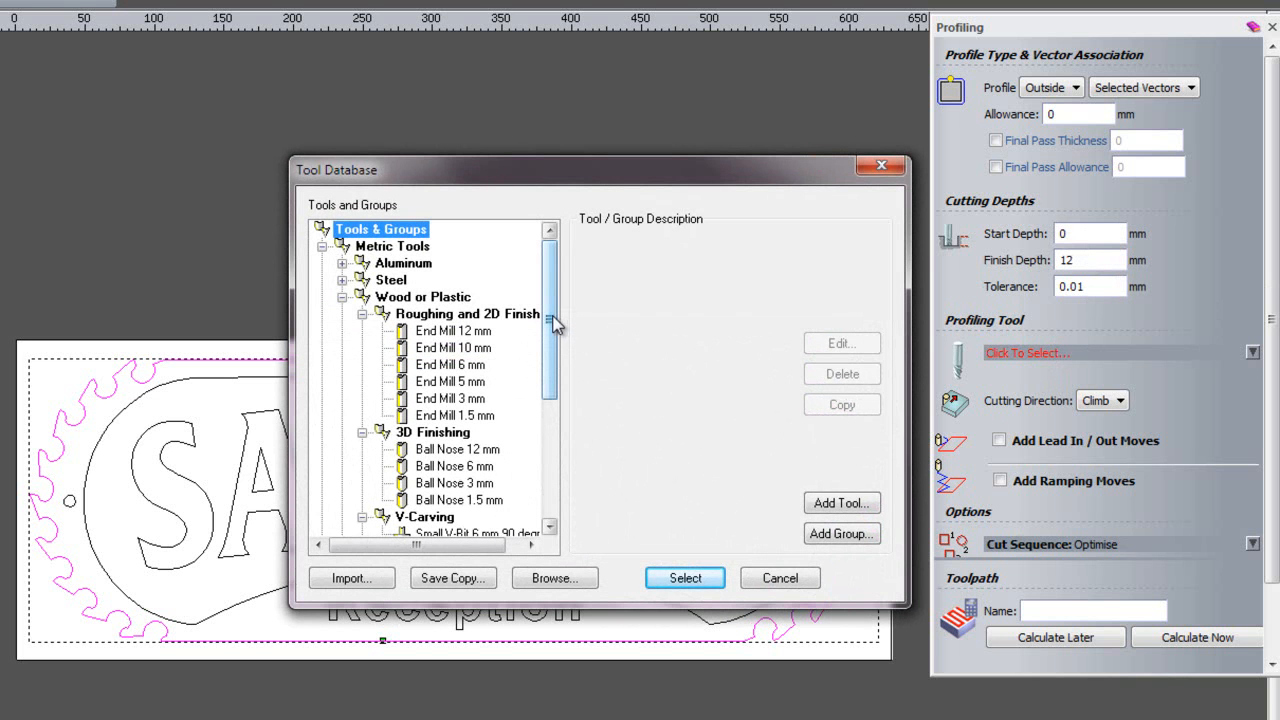
left_click(478, 367)
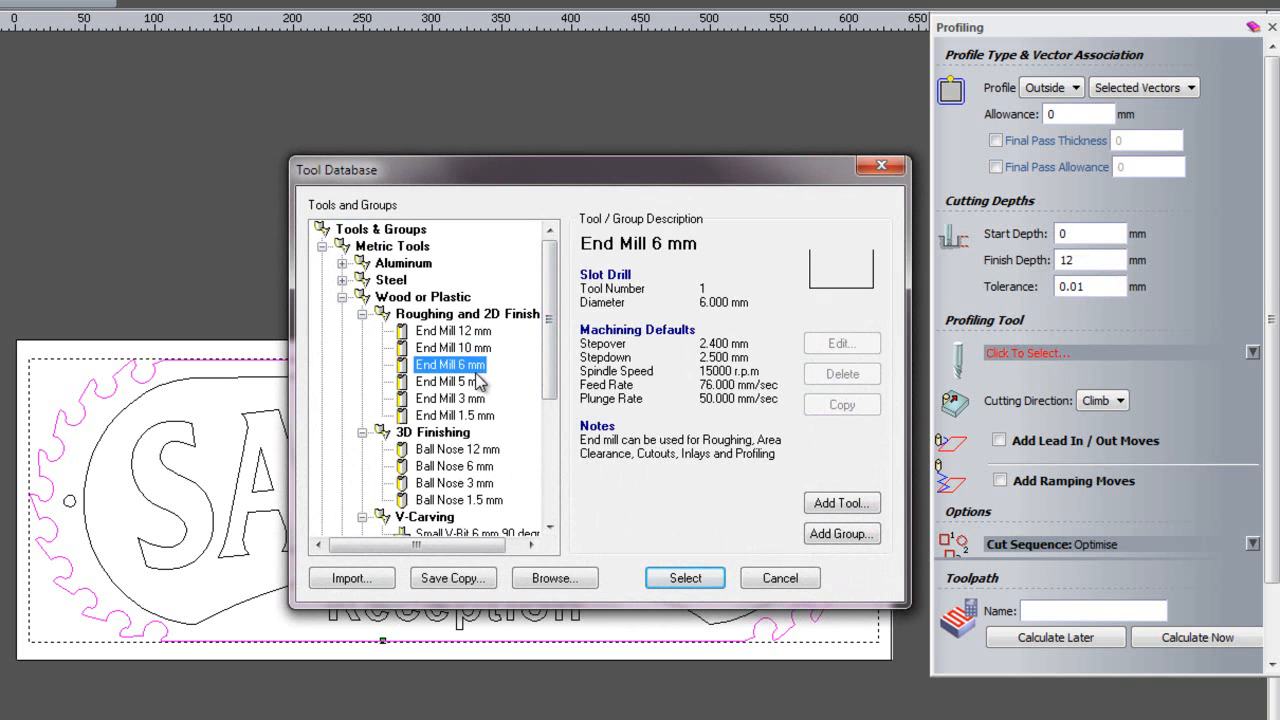
left_click(684, 579)
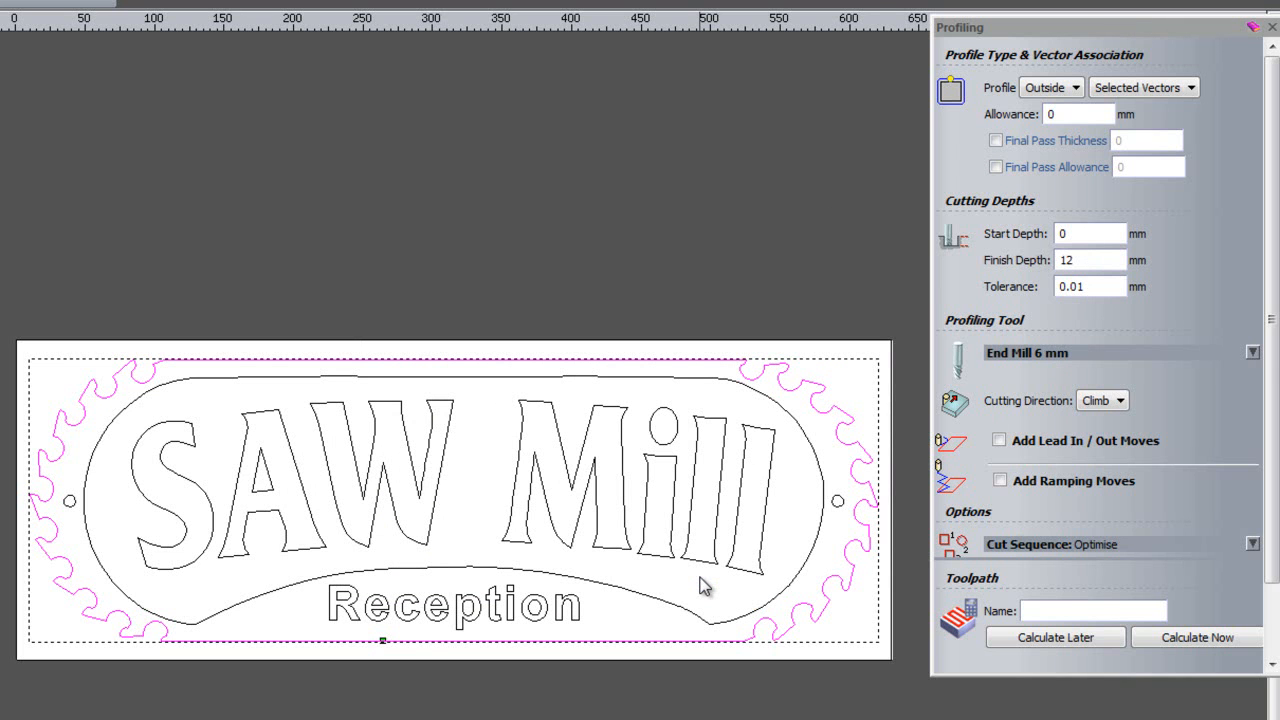
Set the End Mill 6 mm stepdown to 12 mm for the profile toolpath.
left_click(1252, 353)
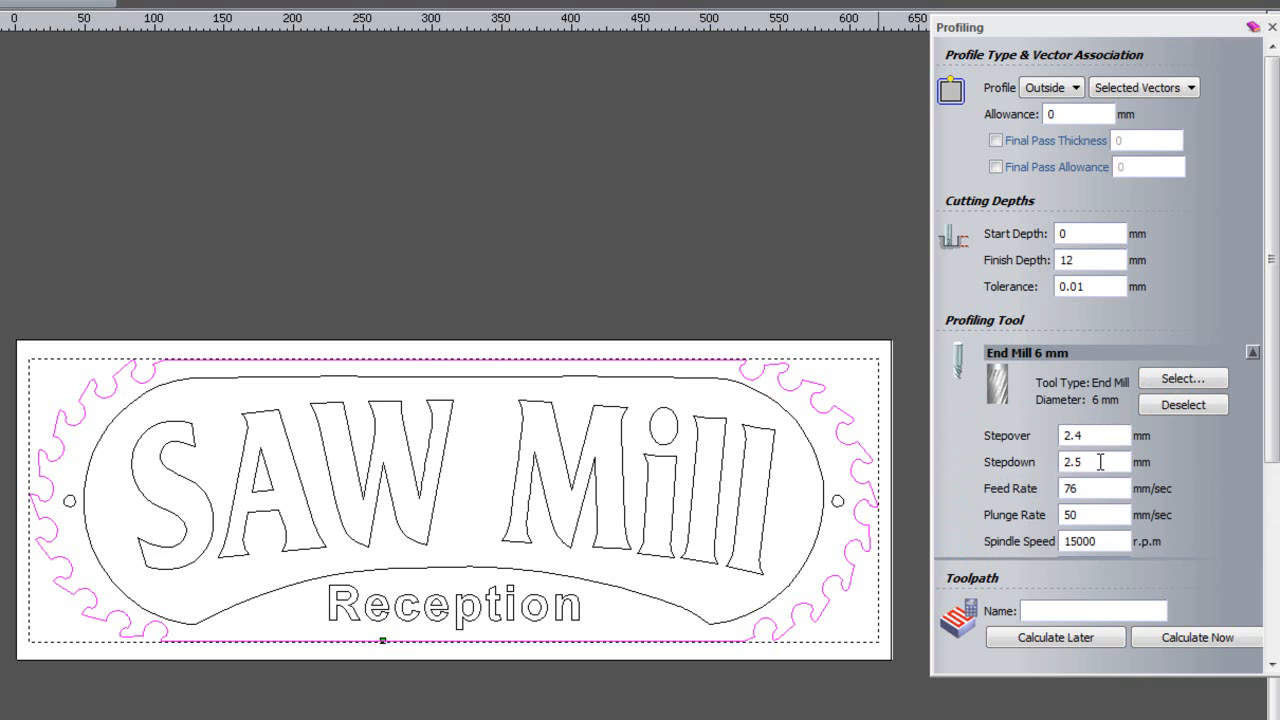
left_click_drag(1098, 462, 1016, 461)
type("12")
left_click(1092, 356)
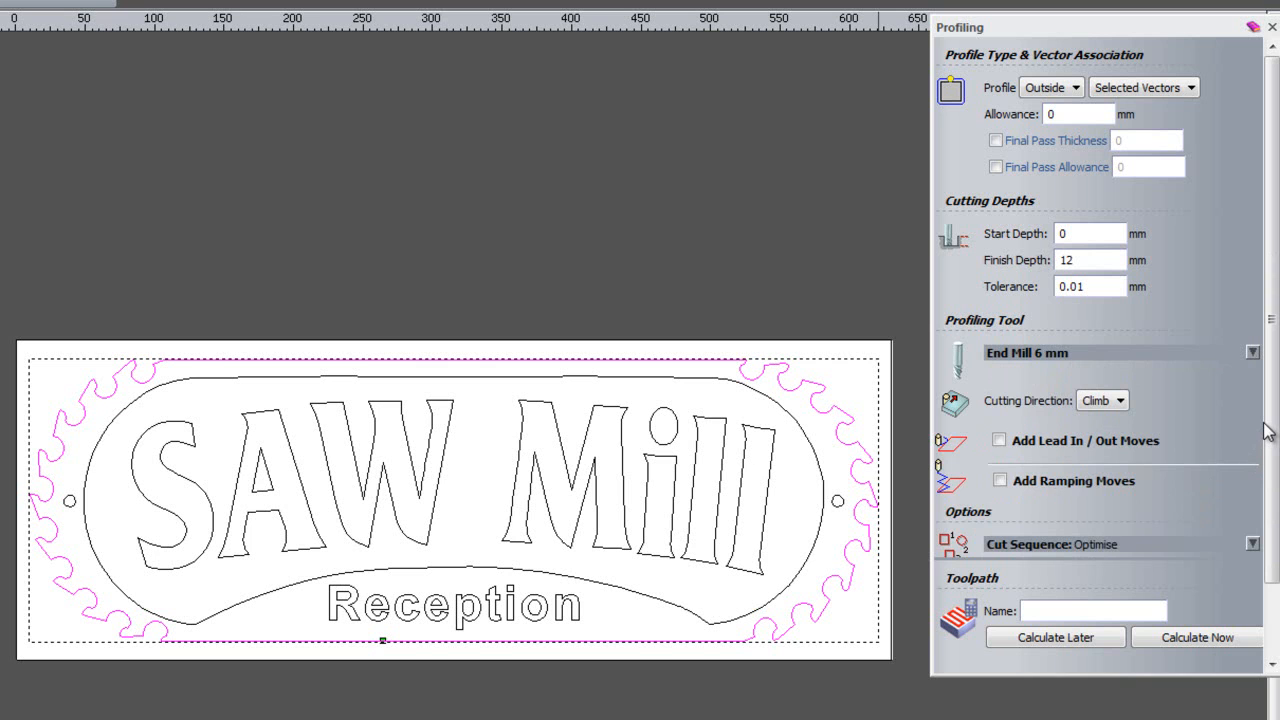
Add lead in/out moves to the profile toolpath, calculate it immediately and close its settings.
left_click(999, 440)
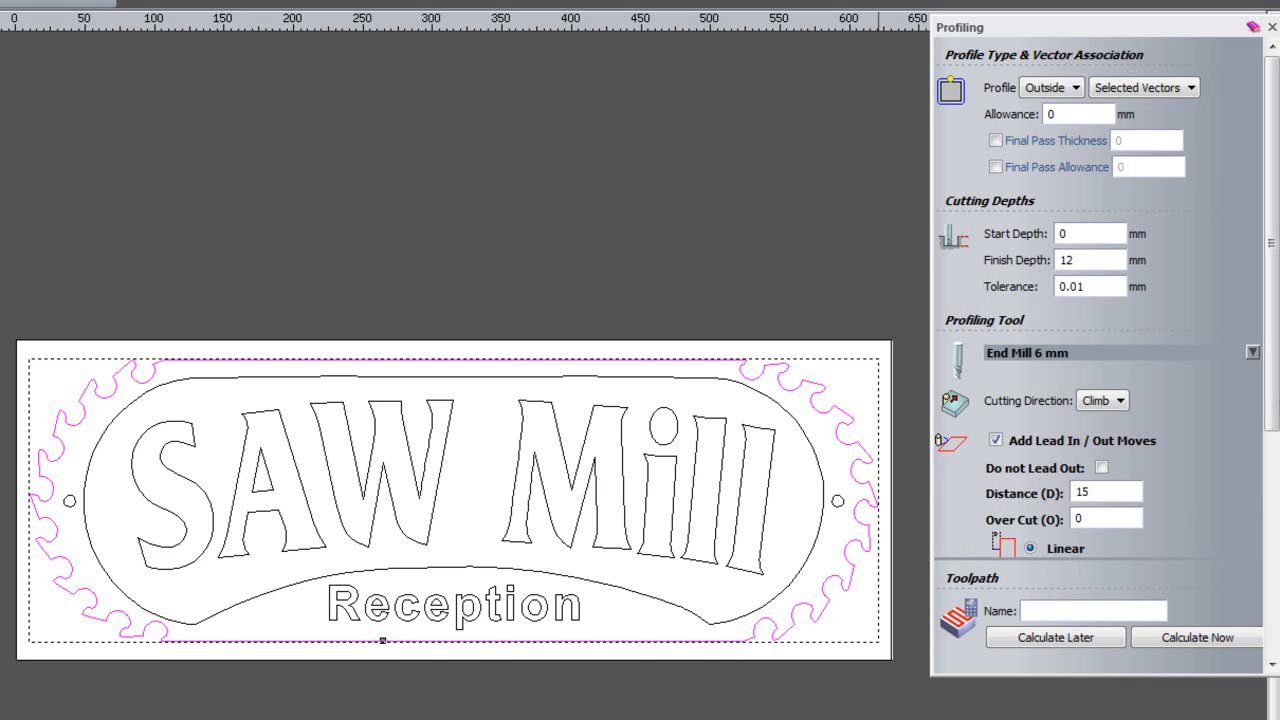
scroll(1273, 395, "down", 3)
left_click_drag(1276, 482, 1276, 498)
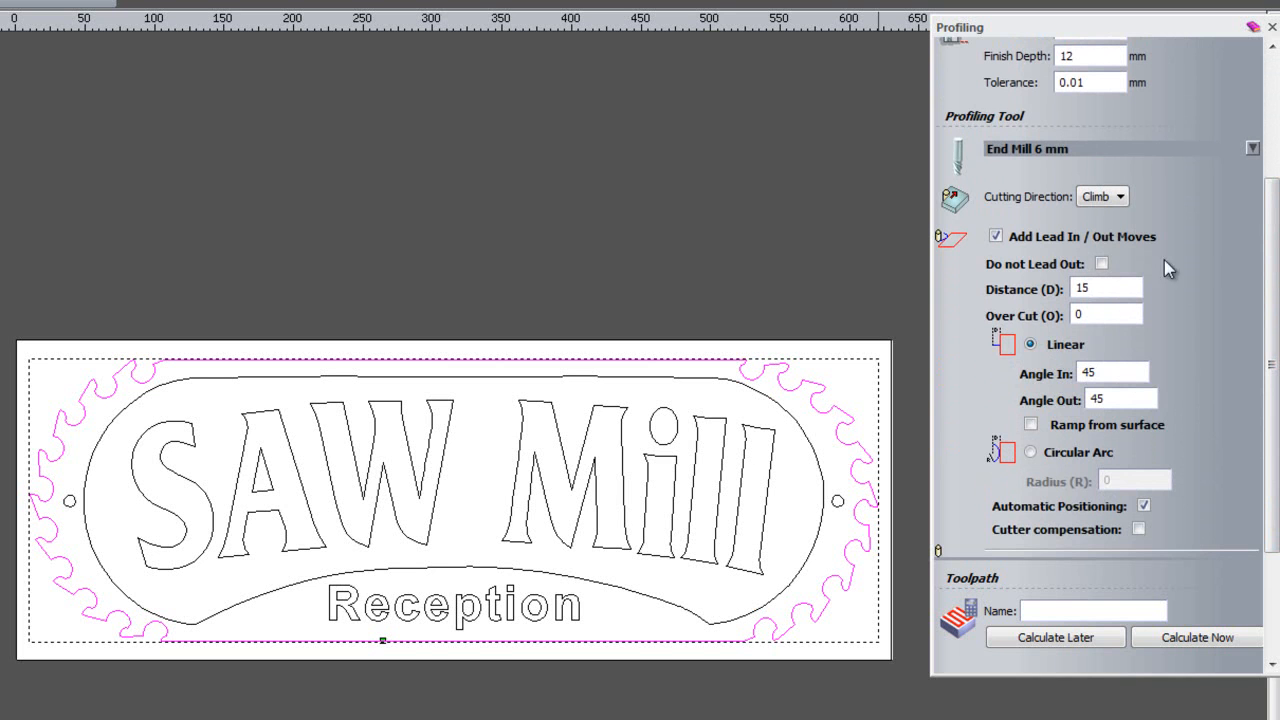
left_click_drag(1272, 468, 1272, 563)
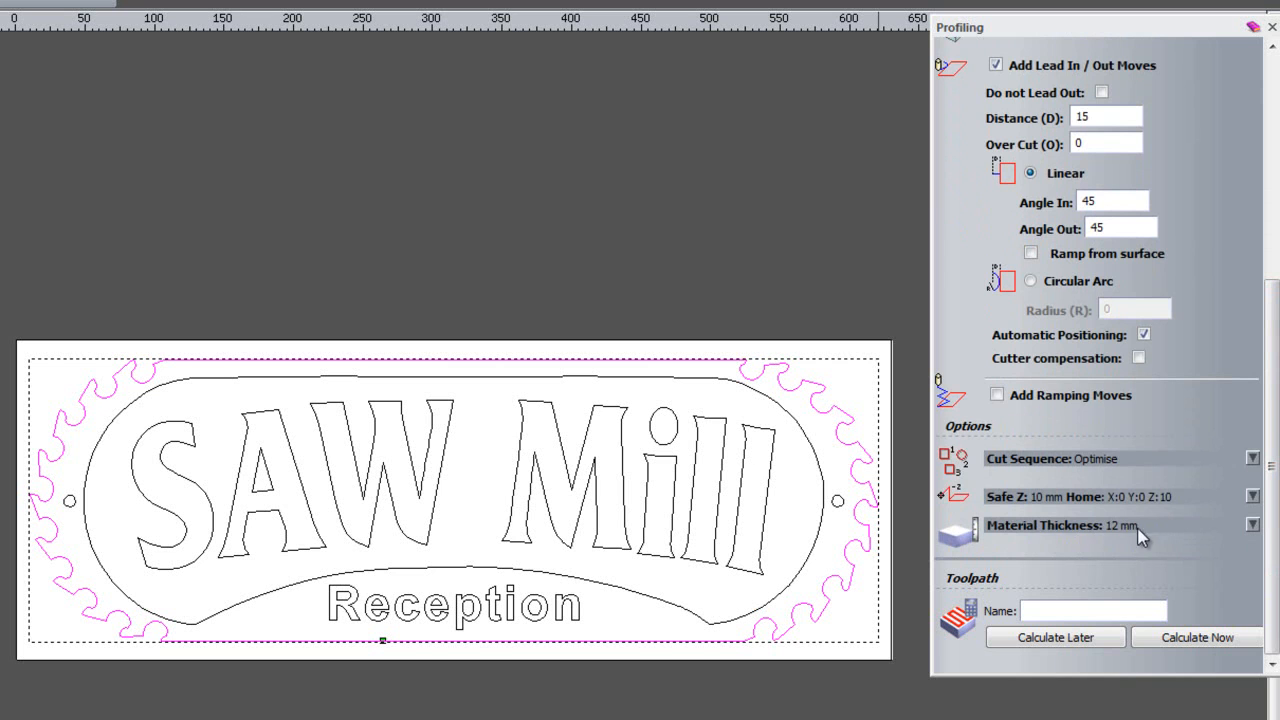
left_click(1175, 646)
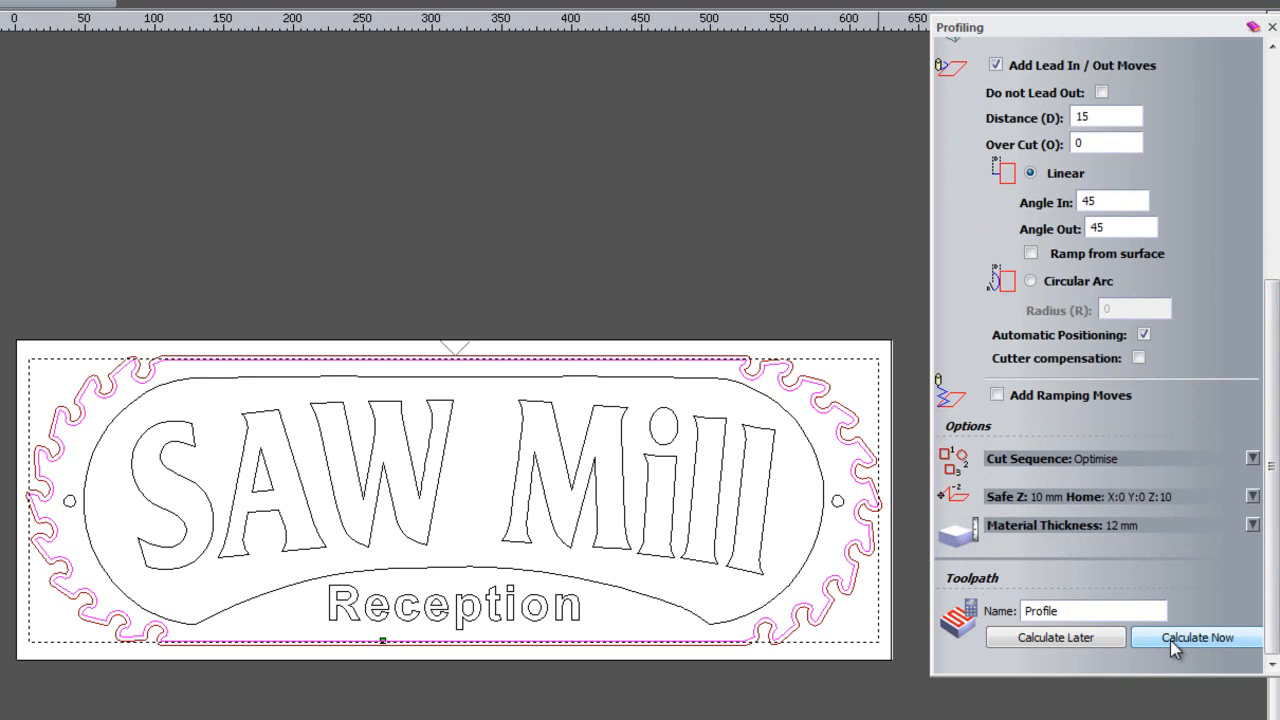
left_click(1272, 27)
Reopen the Profile toolpath for editing, review its tool and lead settings, and close it without recalculating.
scroll(425, 318, "up", 4)
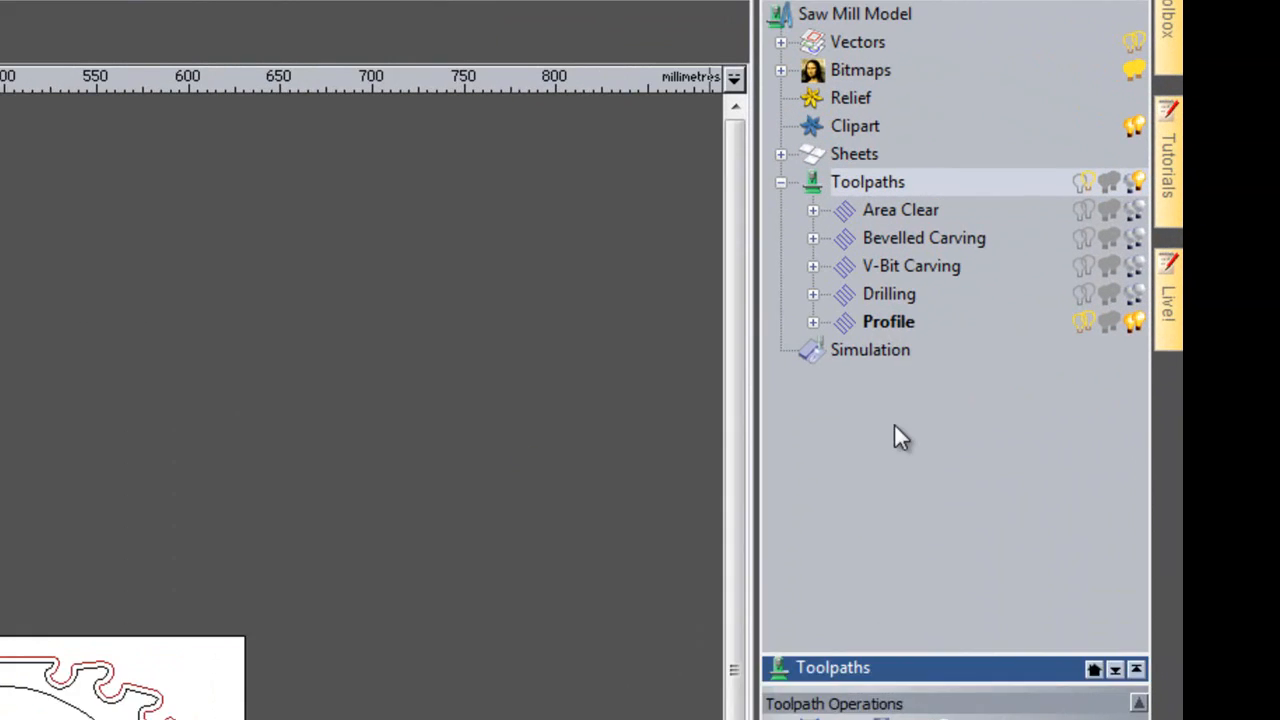
right_click(846, 344)
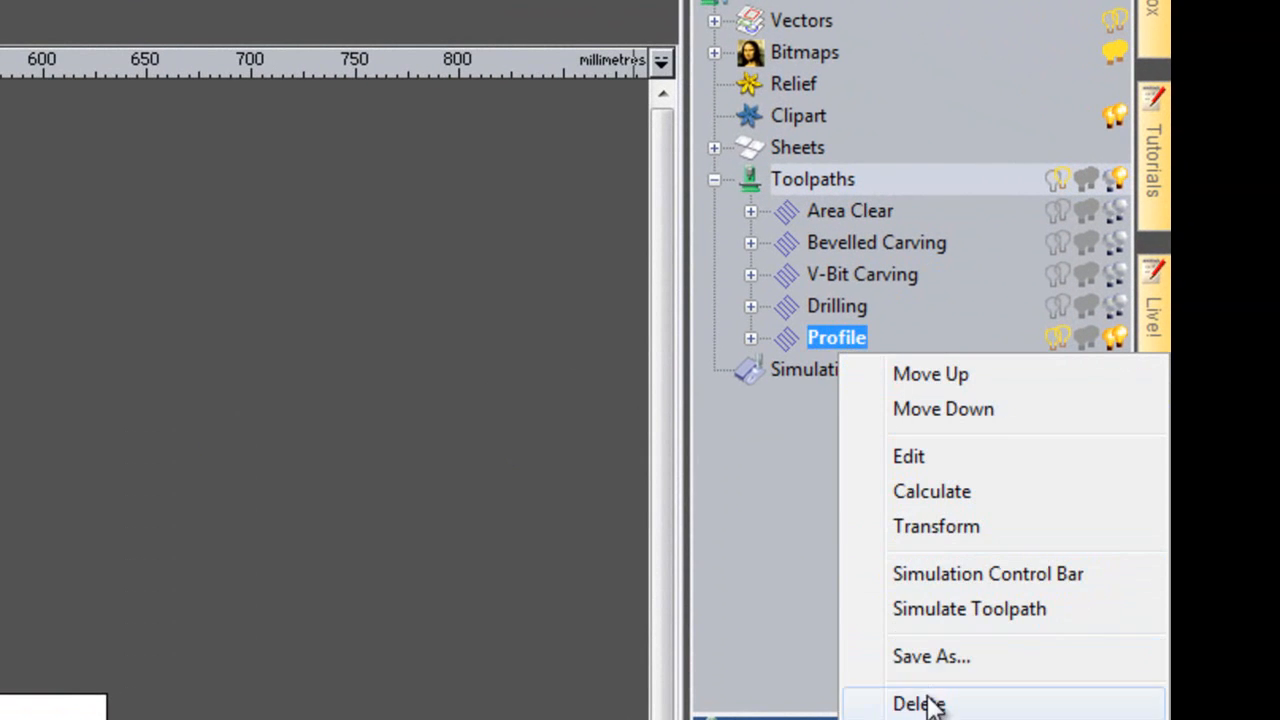
left_click(935, 458)
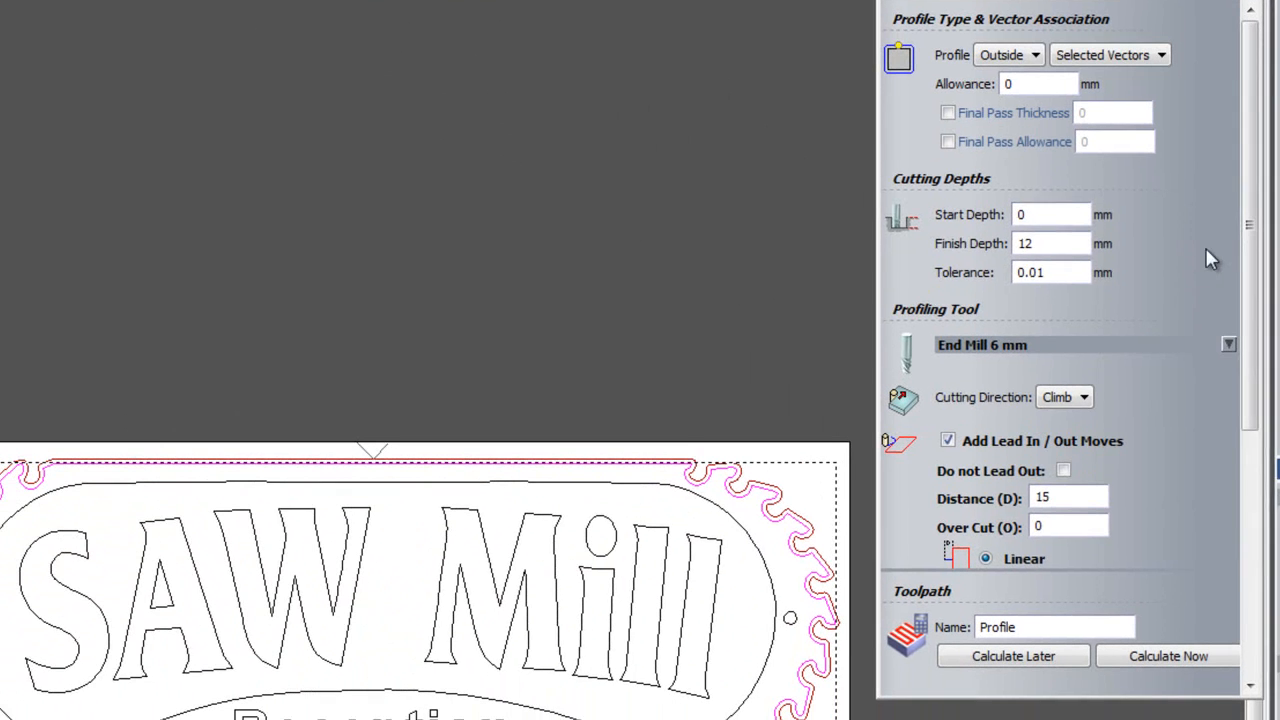
left_click_drag(1250, 240, 1256, 426)
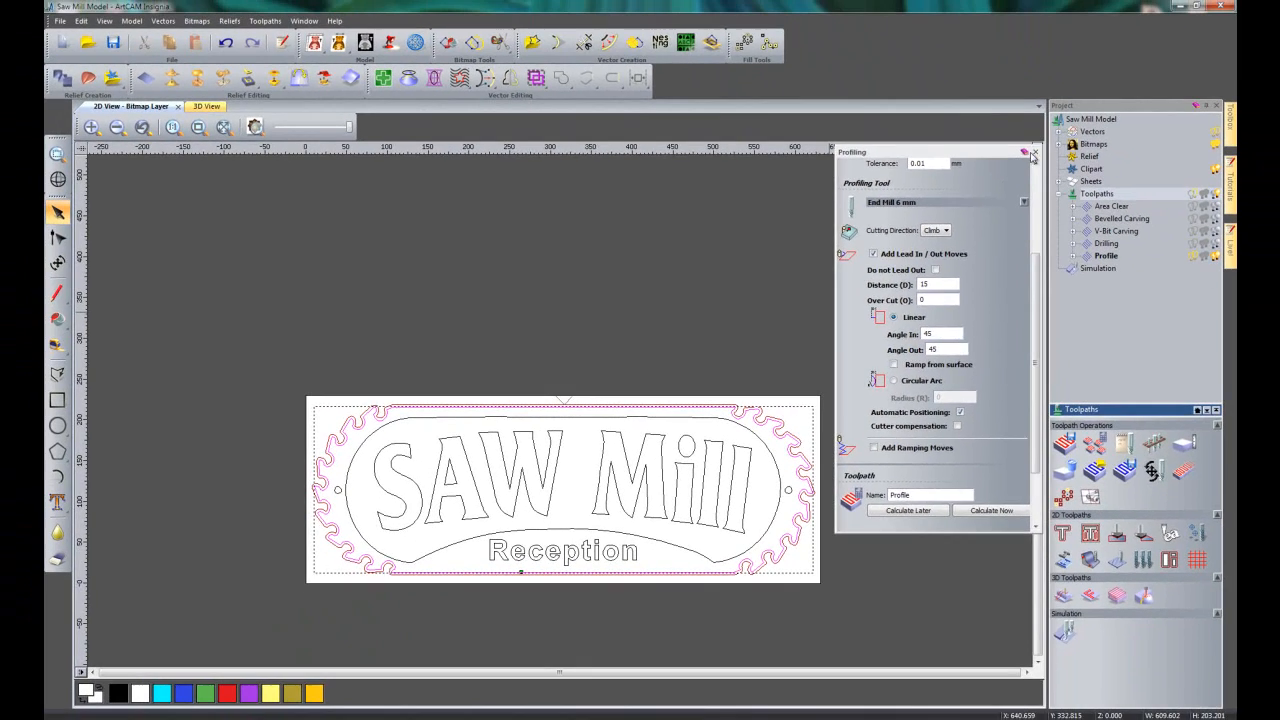
left_click(1034, 152)
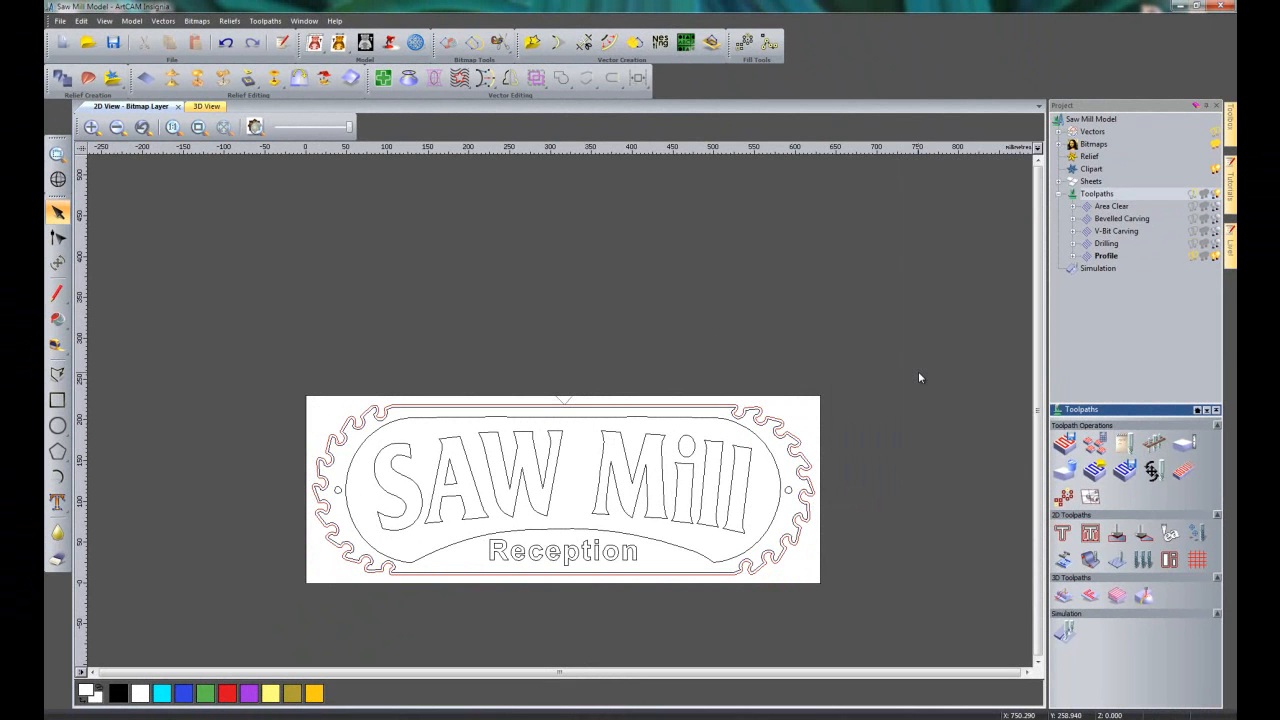
Inspect the profile toolpath's lead in and lead out moves in the 3D view, and return to the 2D view.
left_click(206, 106)
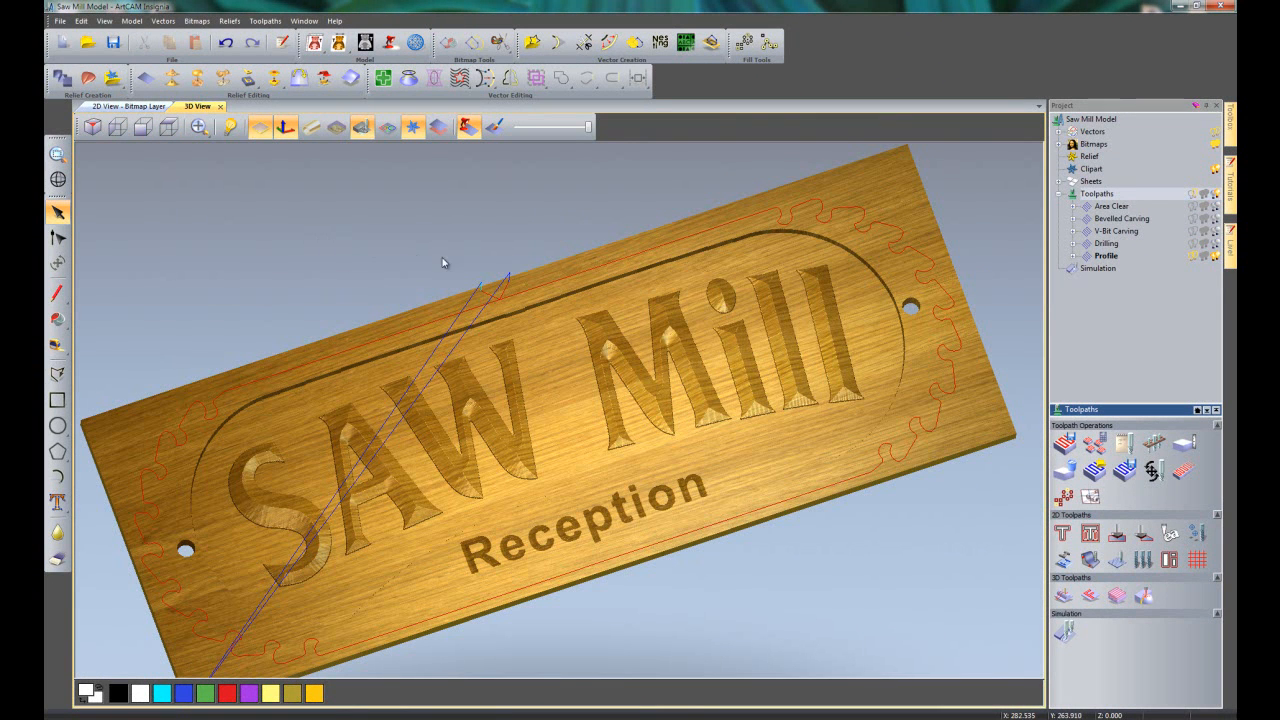
left_click_drag(694, 418, 777, 336)
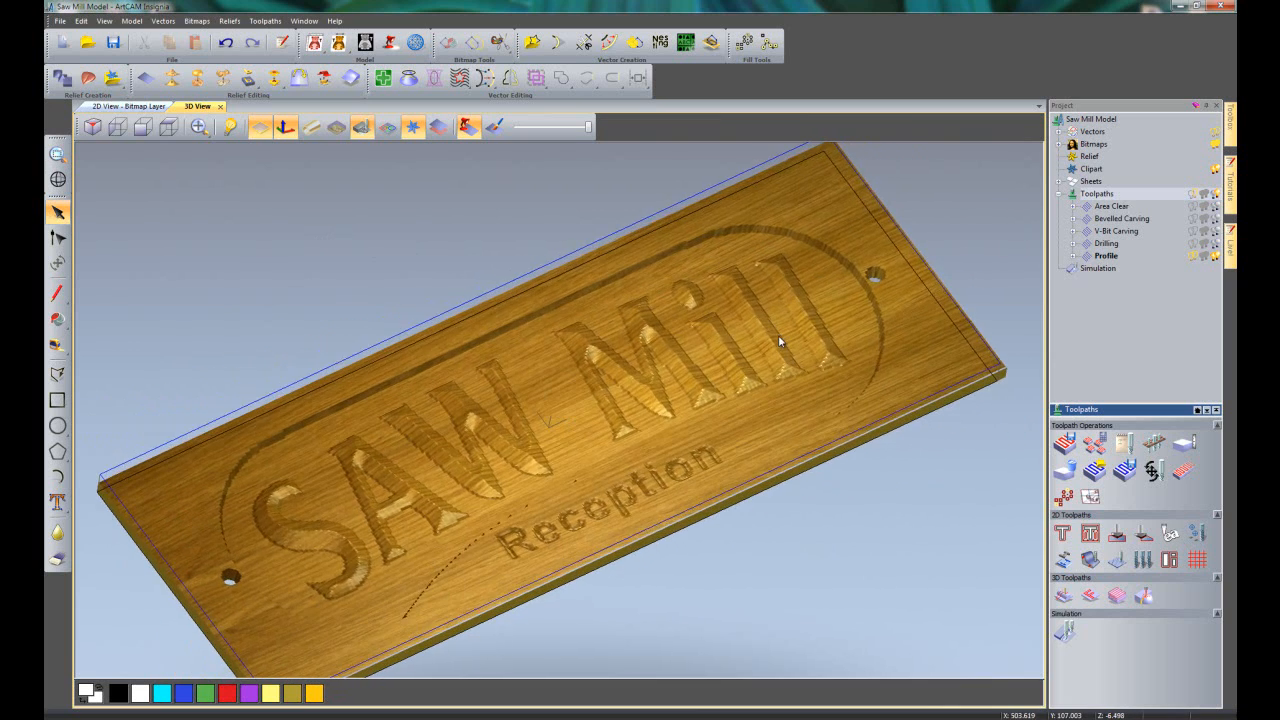
scroll(433, 307, "up", 3)
scroll(432, 307, "up", 3)
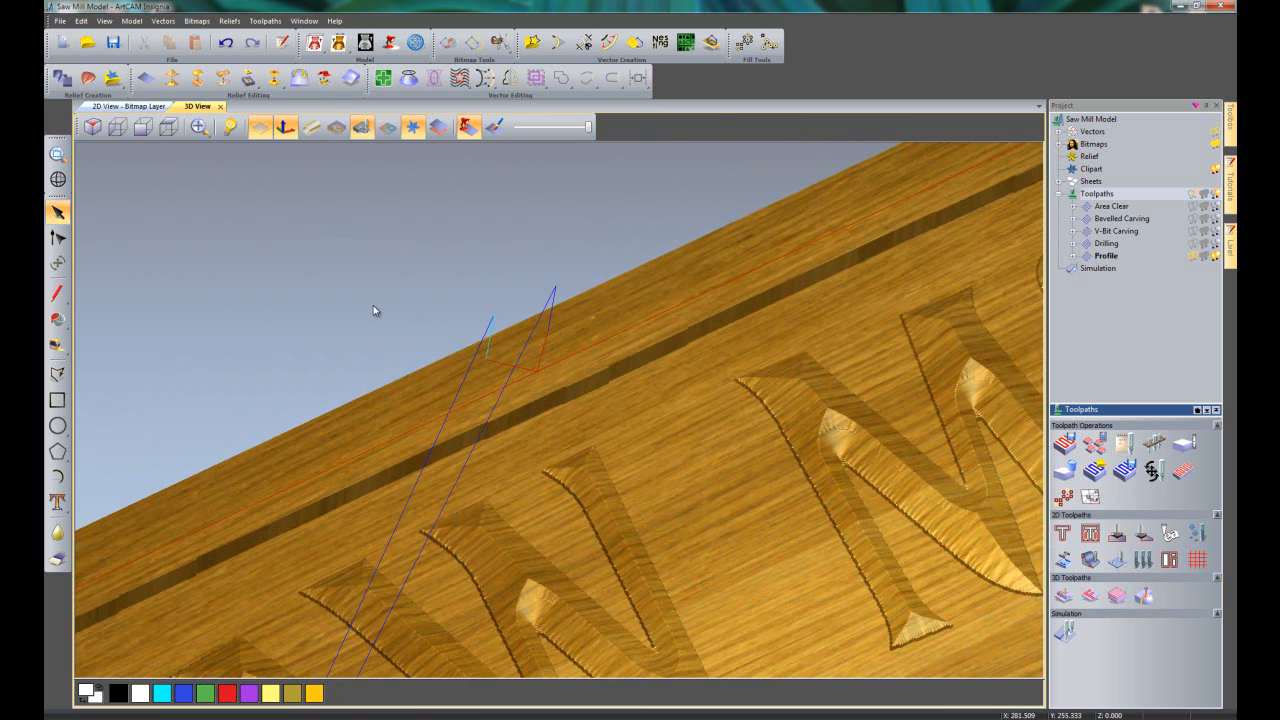
left_click(130, 106)
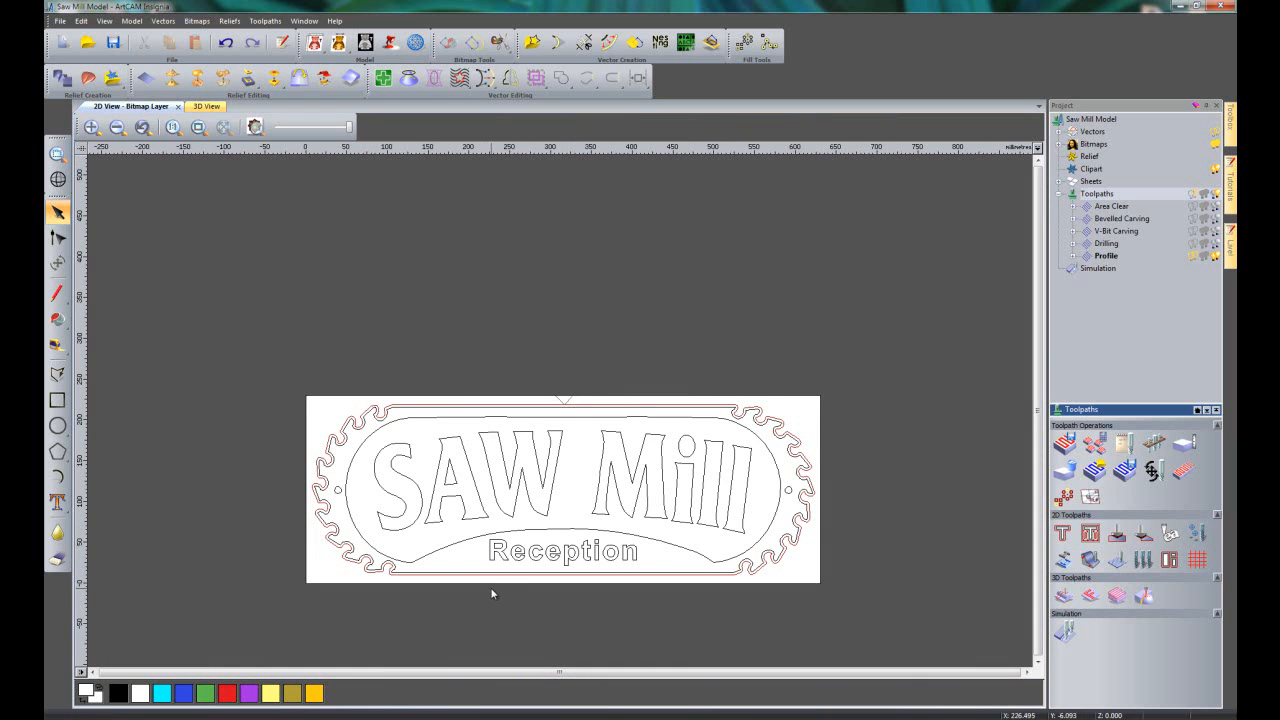
middle_click_drag(490, 587, 502, 514)
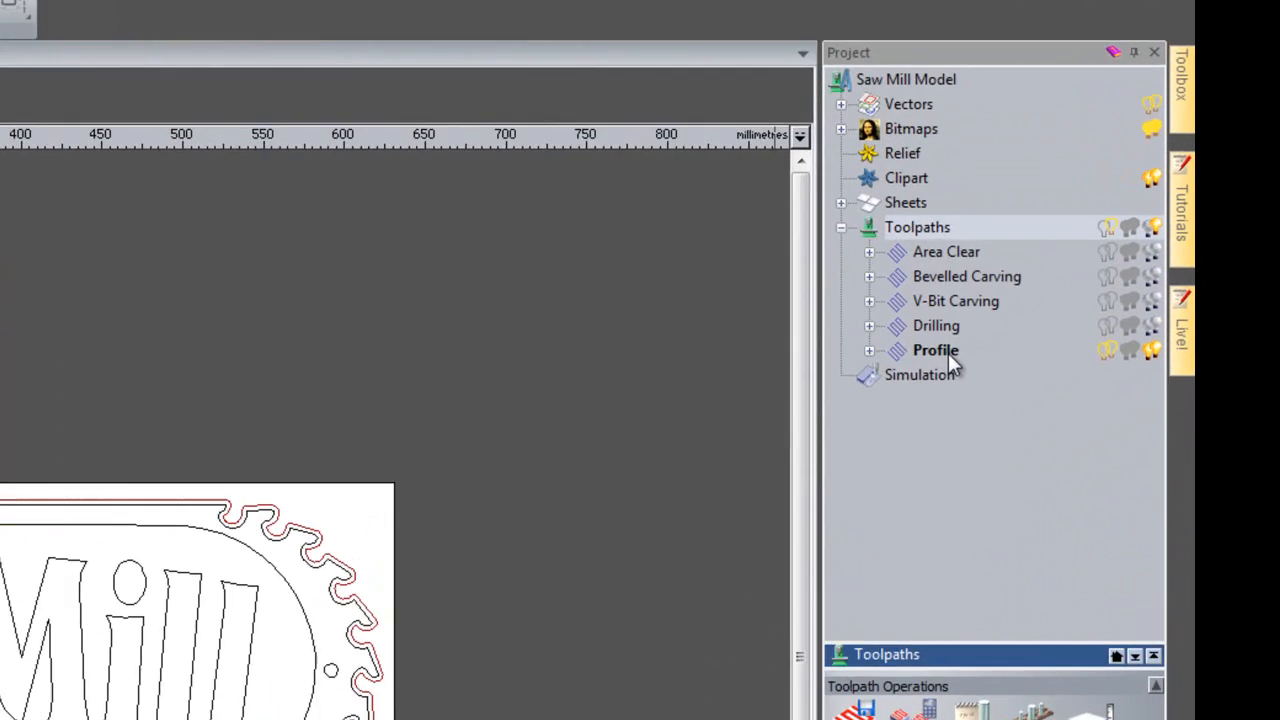
Open the bridge, start point and lead options for the Profile toolpath's End Mill 6 mm entry.
left_click(946, 352)
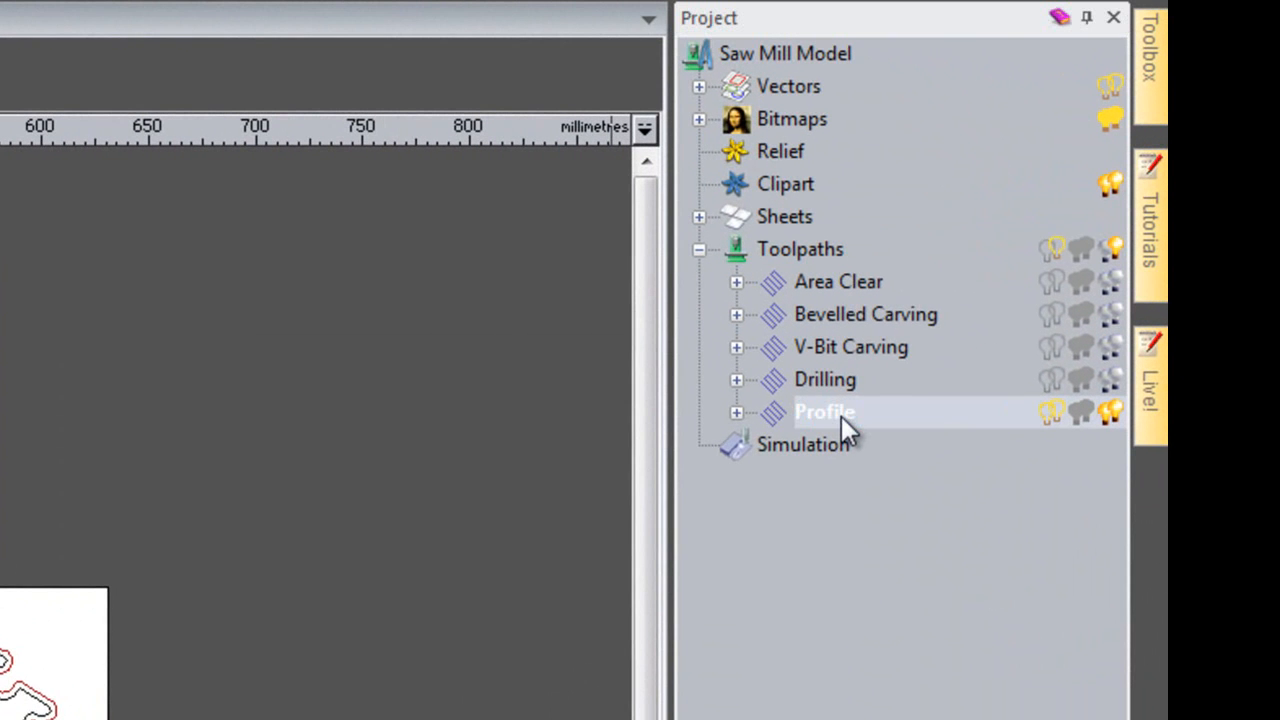
left_click(736, 413)
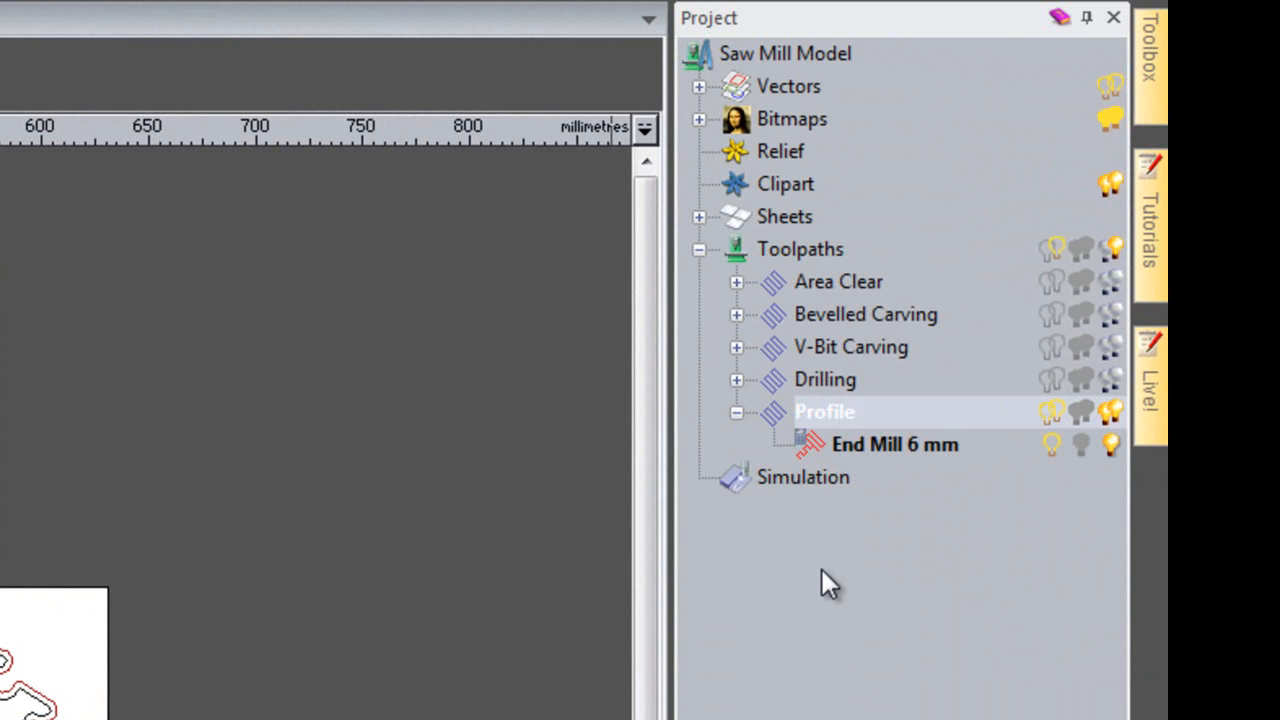
left_click(890, 444)
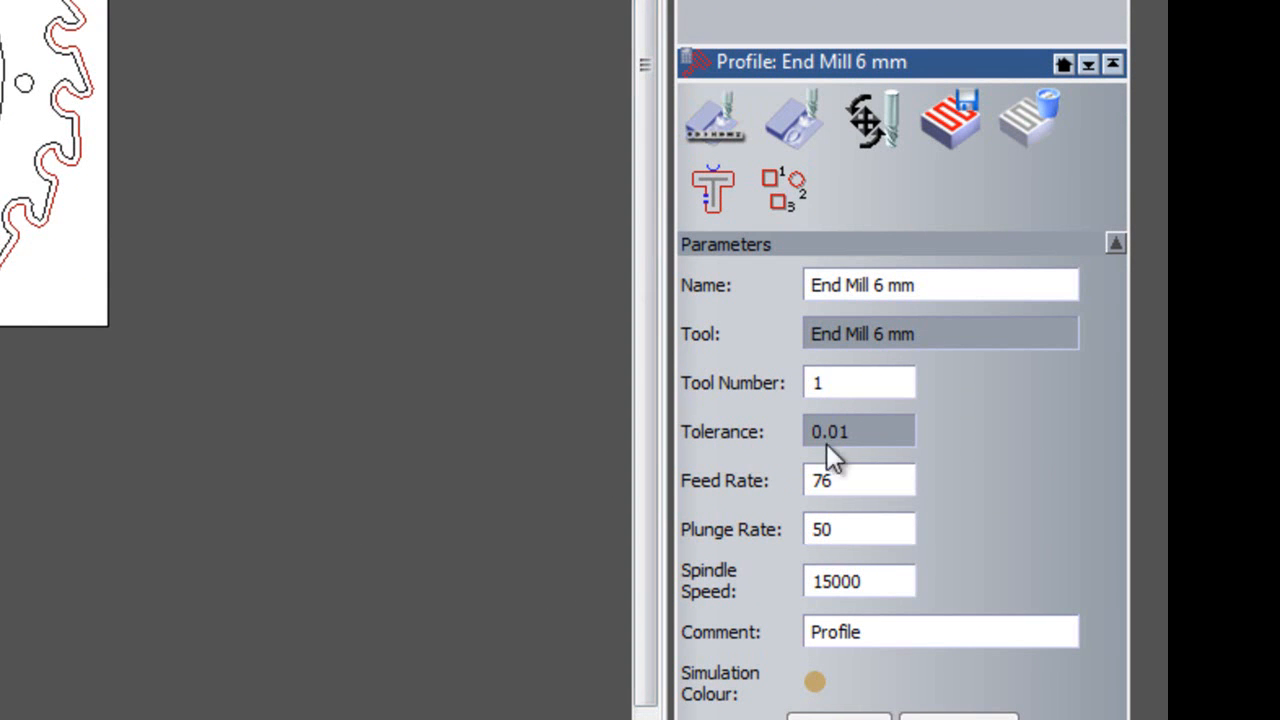
left_click(701, 191)
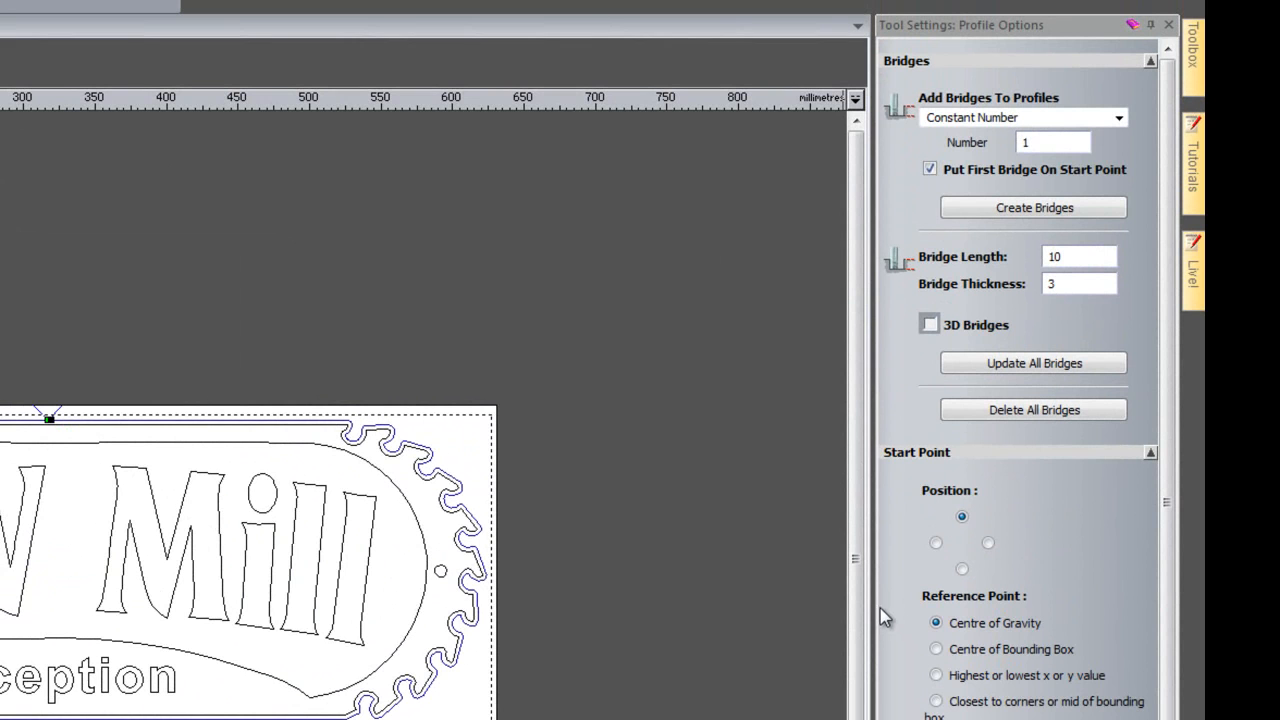
Create four 3D bridges with length 12 and thickness 1 on the profile toolpath, without placing the first on the start point.
double_click(1052, 142)
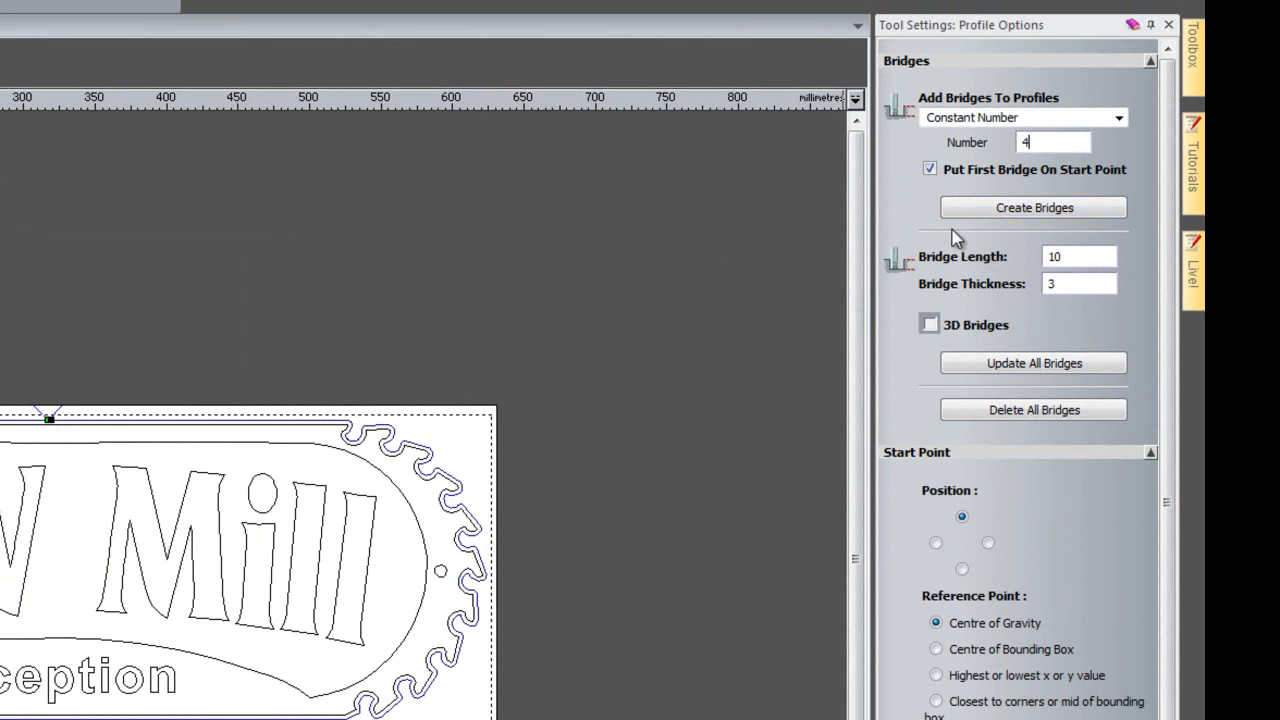
left_click(931, 170)
left_click(930, 325)
double_click(1076, 256)
type("12")
double_click(1074, 288)
type("1")
left_click(1018, 212)
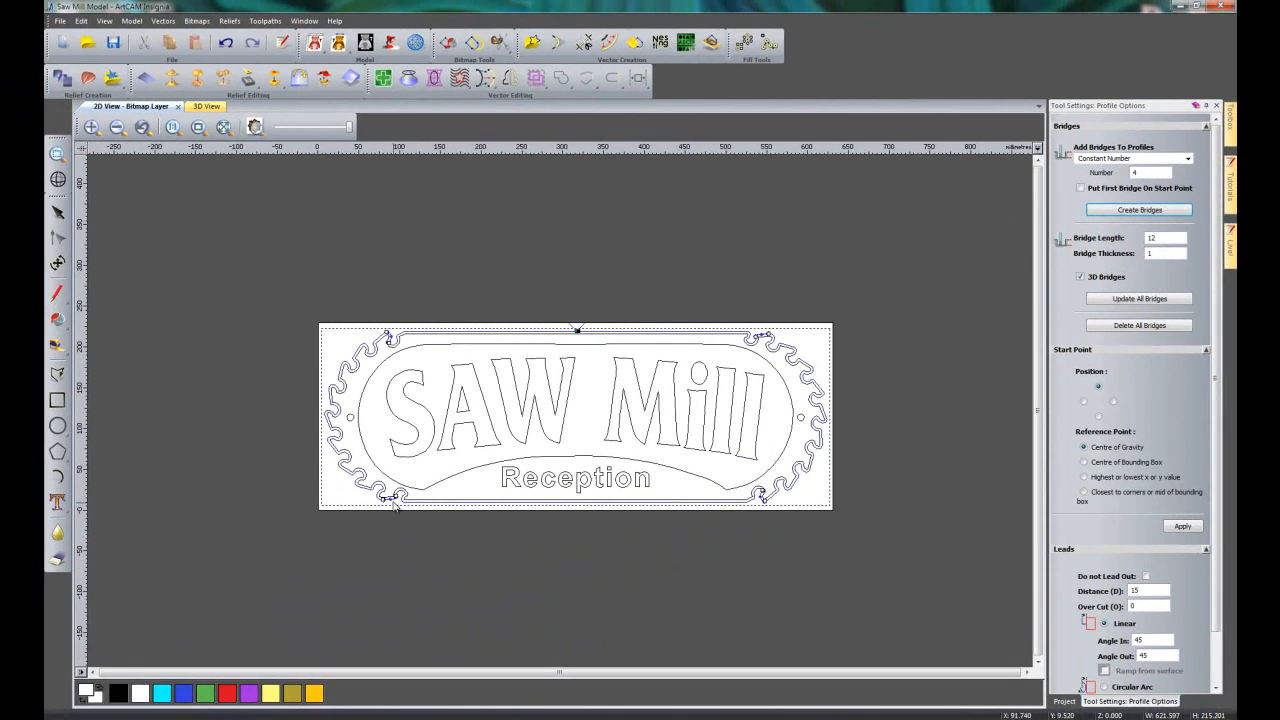
Move the upper-right bridge from the saw teeth onto the straight top edge of the profile.
scroll(510, 421, "up", 1)
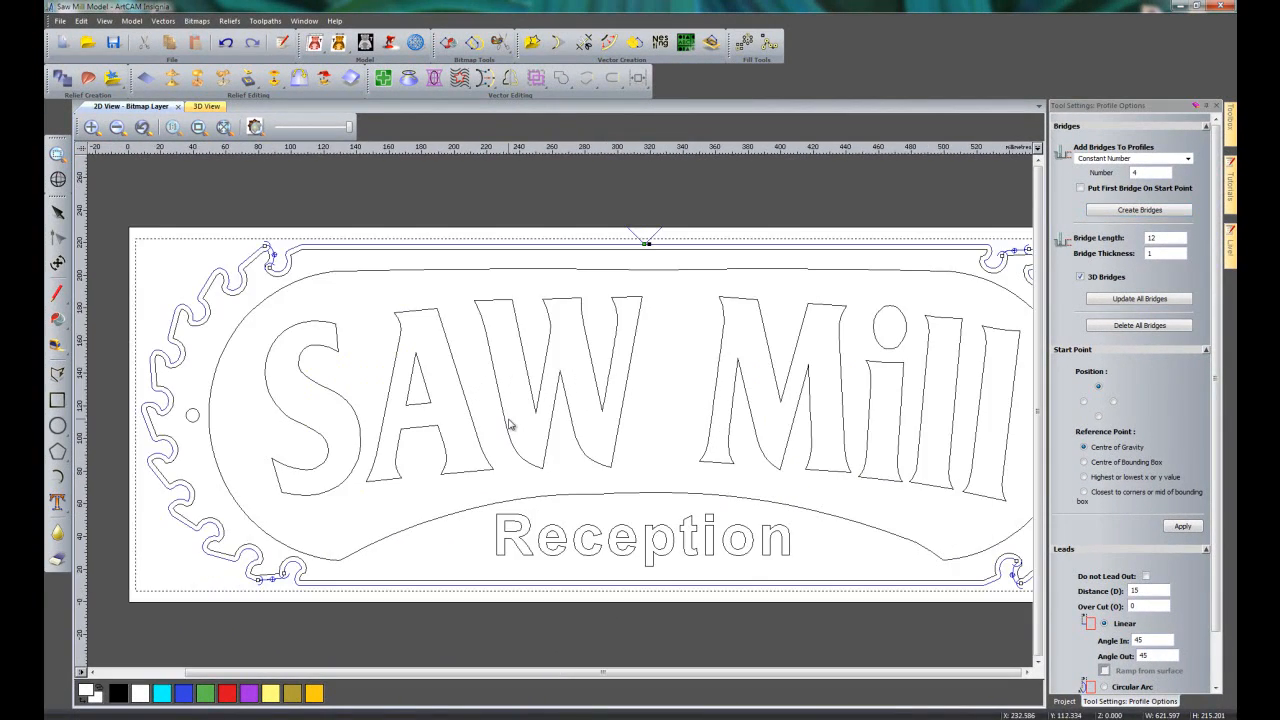
left_click_drag(682, 672, 766, 670)
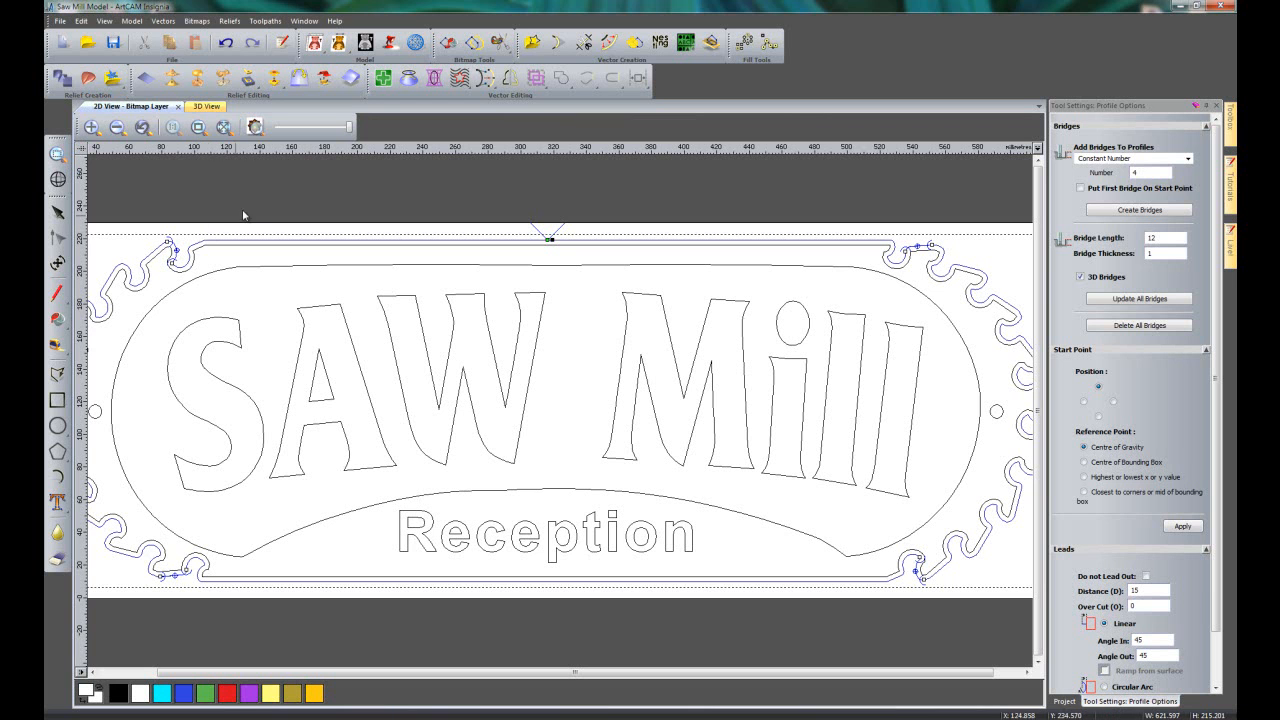
scroll(641, 195, "up", 3)
scroll(668, 222, "down", 3)
scroll(888, 367, "up", 4)
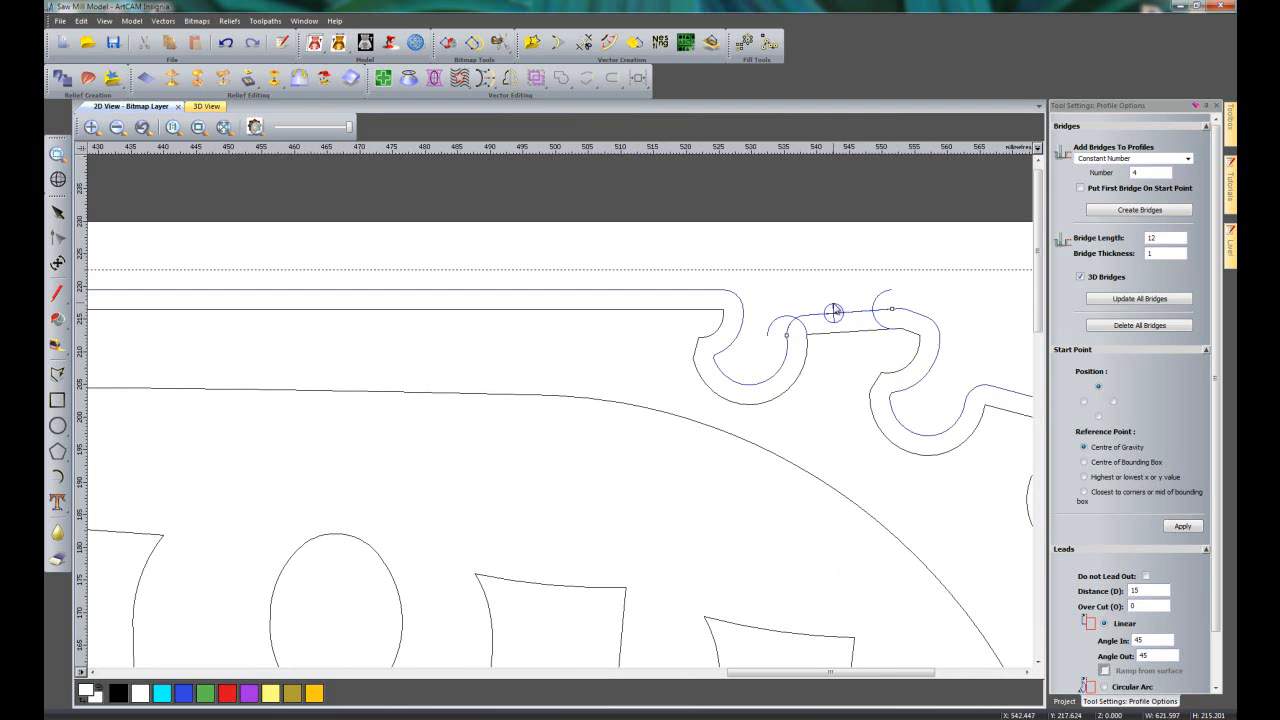
mouse_move(833, 312)
left_mouse_down()
mouse_move(809, 306)
mouse_move(786, 357)
mouse_move(751, 371)
mouse_move(689, 277)
mouse_move(522, 287)
left_mouse_up()
scroll(405, 317, "down", 6)
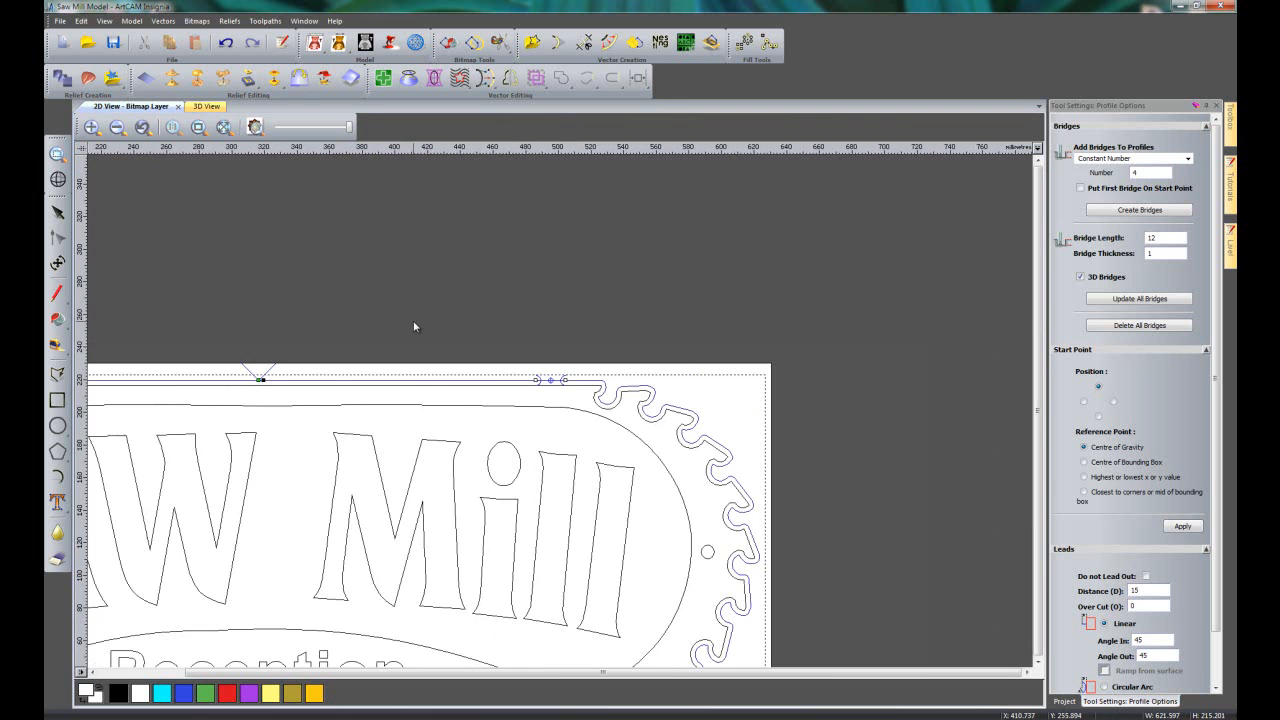
Move the lower-right, lower-left and upper-left bridges from the saw teeth onto the profile's straight bottom and top edges.
scroll(482, 575, "up", 3)
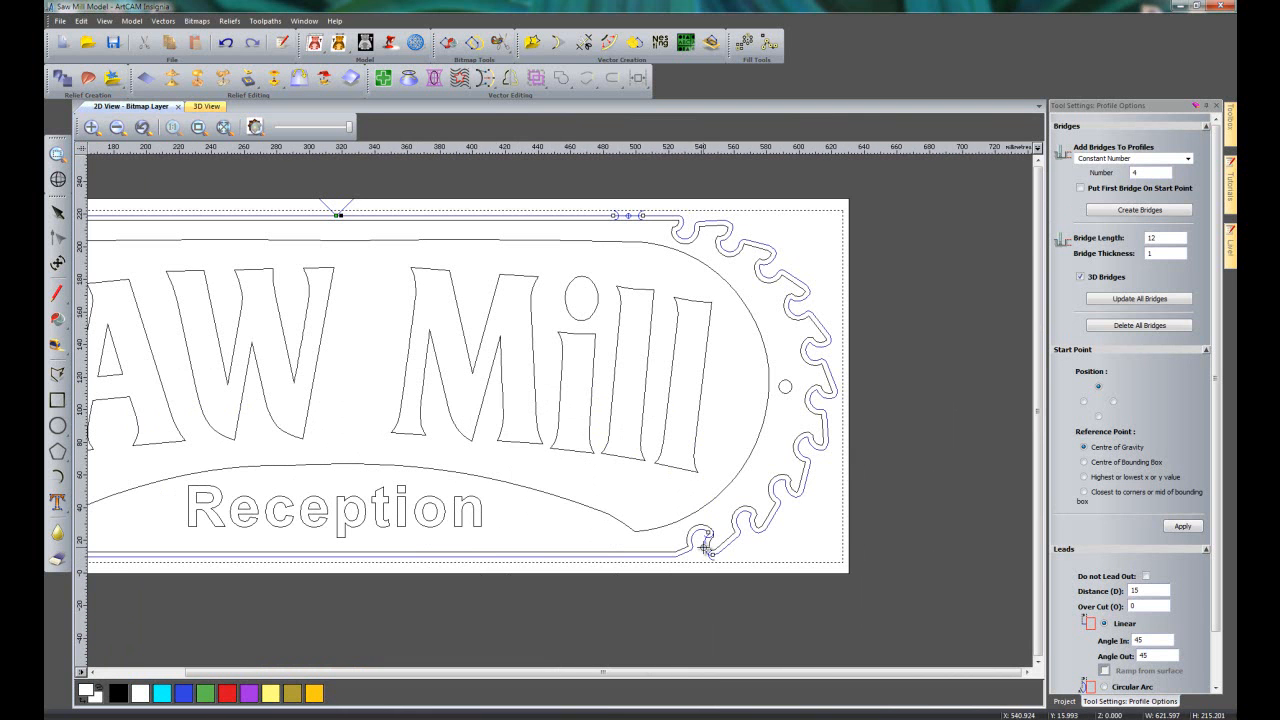
mouse_move(704, 547)
left_mouse_down()
mouse_move(694, 540)
mouse_move(668, 564)
mouse_move(624, 560)
left_mouse_up()
scroll(556, 513, "down", 3)
scroll(236, 512, "up", 3)
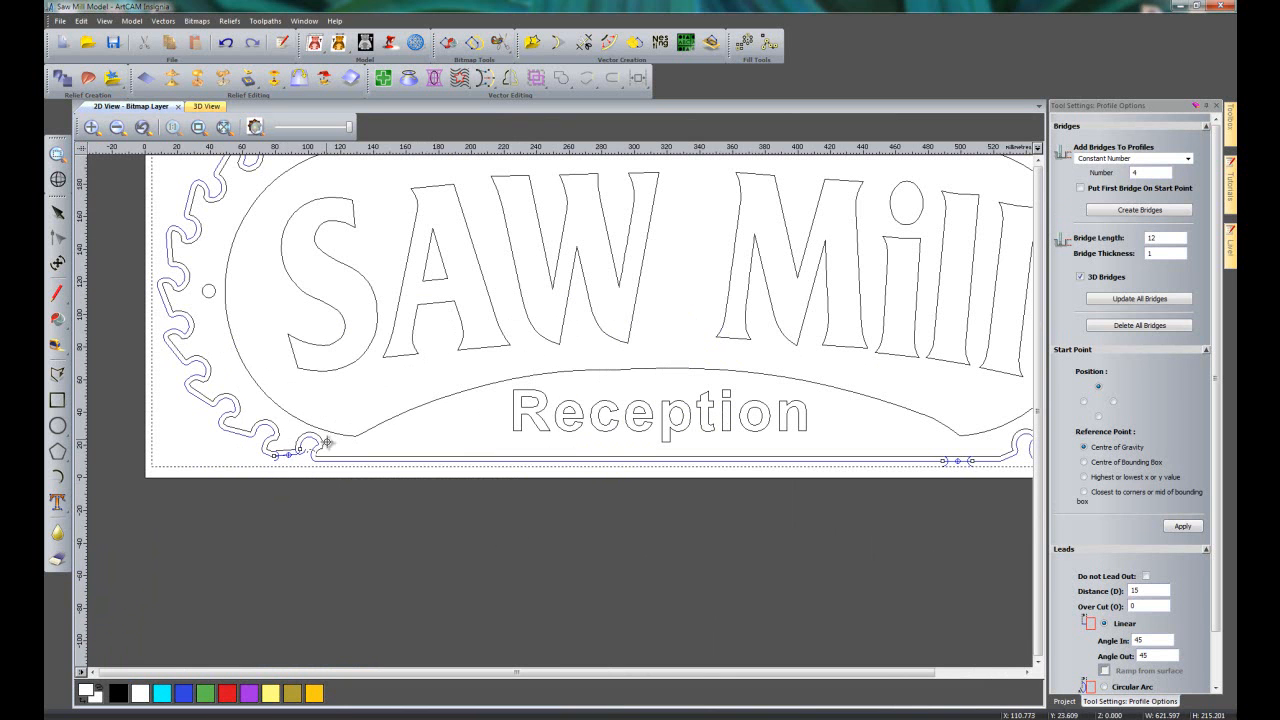
scroll(350, 315, "down", 3)
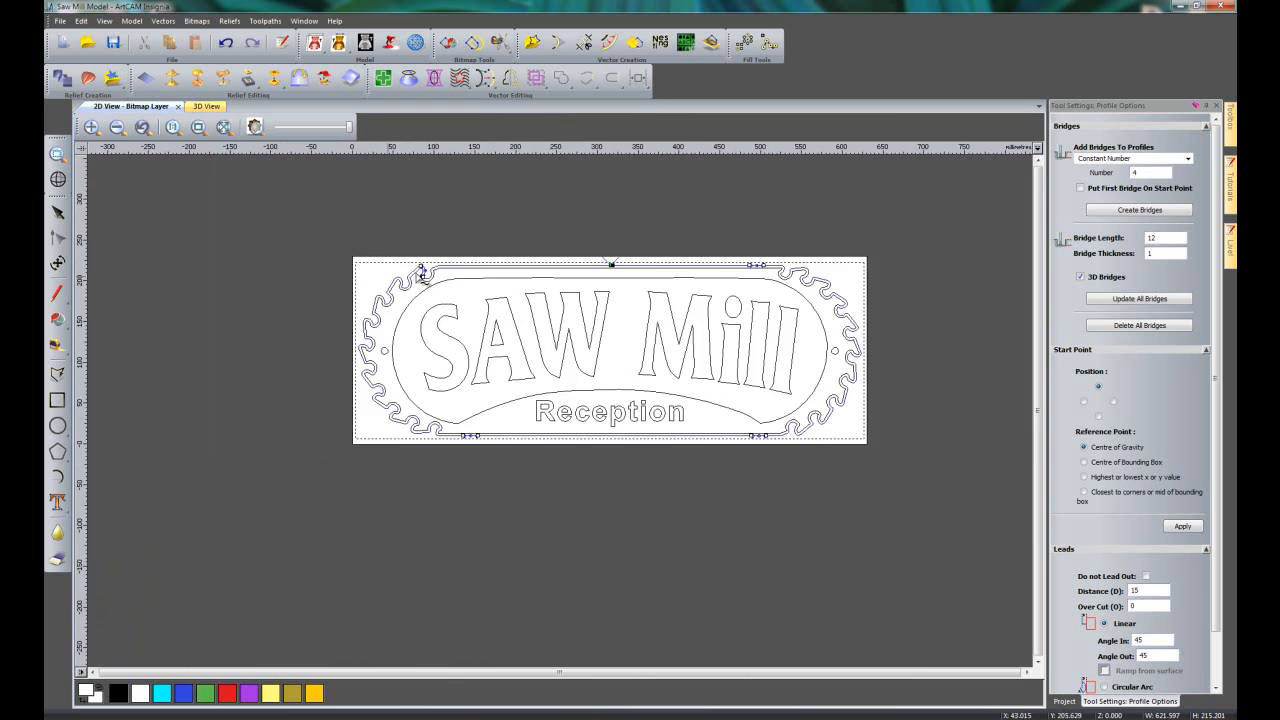
scroll(420, 268, "up", 5)
mouse_move(402, 268)
left_mouse_down()
mouse_move(419, 304)
mouse_move(447, 269)
mouse_move(556, 249)
left_mouse_up()
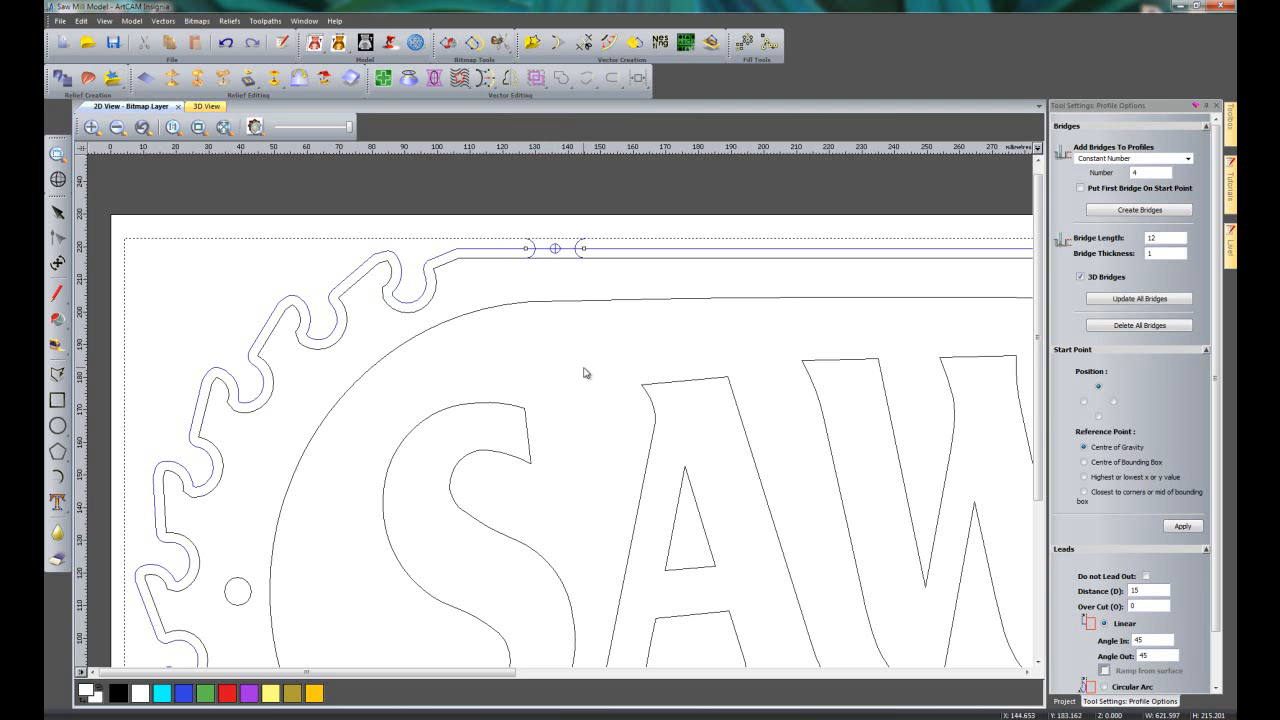
Check the bridge positions around the whole sign profile and close the profile options.
scroll(580, 366, "down", 4)
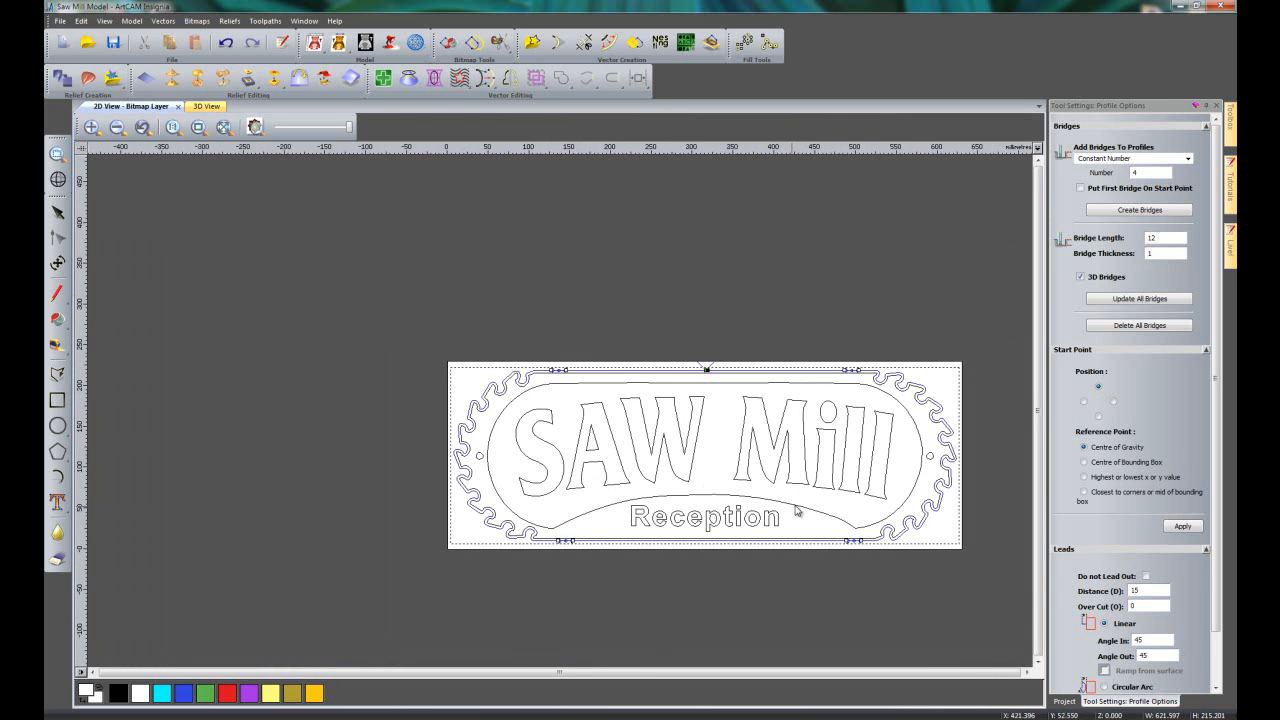
scroll(790, 511, "up", 2)
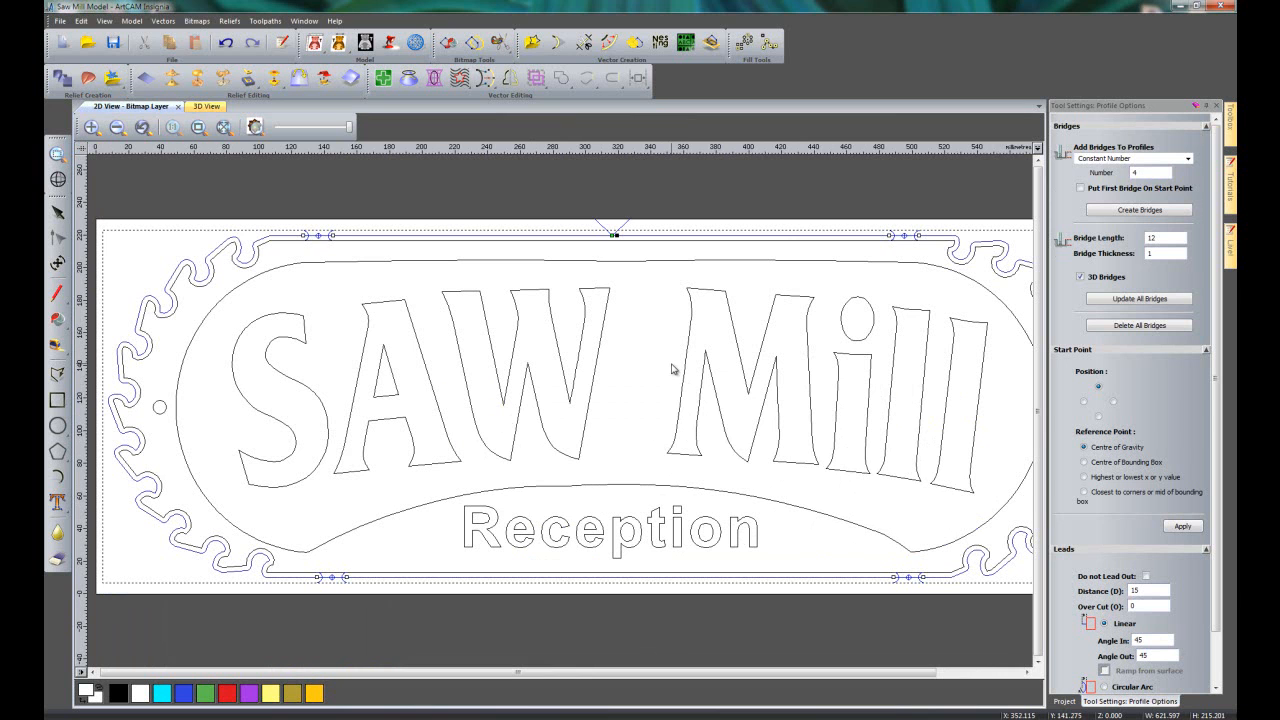
key("Escape")
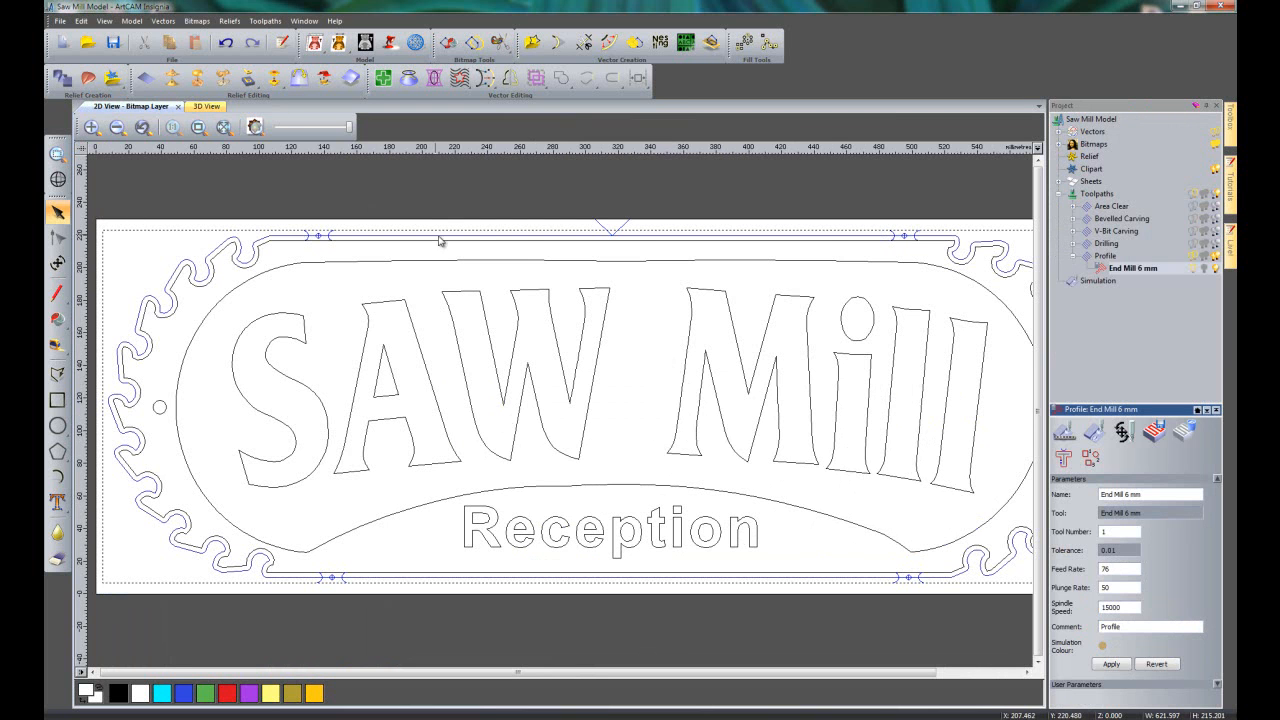
Simulate the Profile toolpath in the 3D view and inspect the bridges left in the cut outline.
left_click(206, 106)
scroll(600, 424, "down", 4)
middle_click_drag(721, 503, 683, 426)
scroll(684, 432, "down", 3)
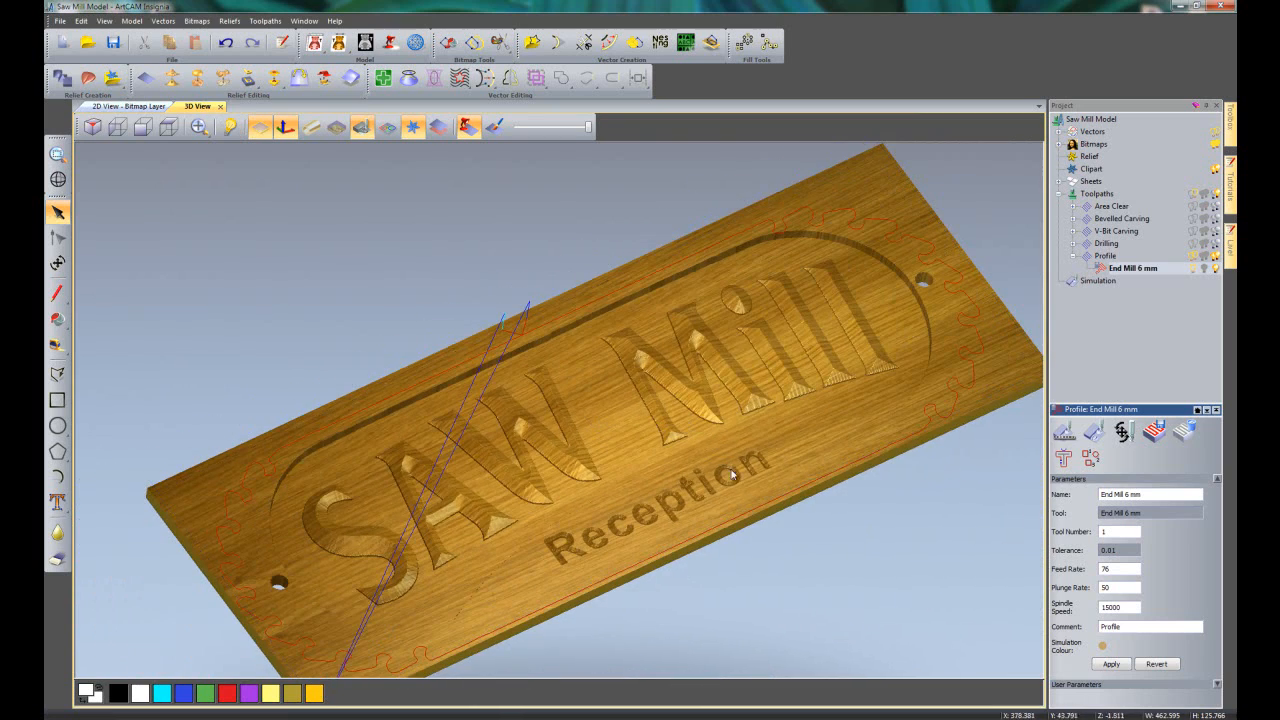
left_click(1075, 258)
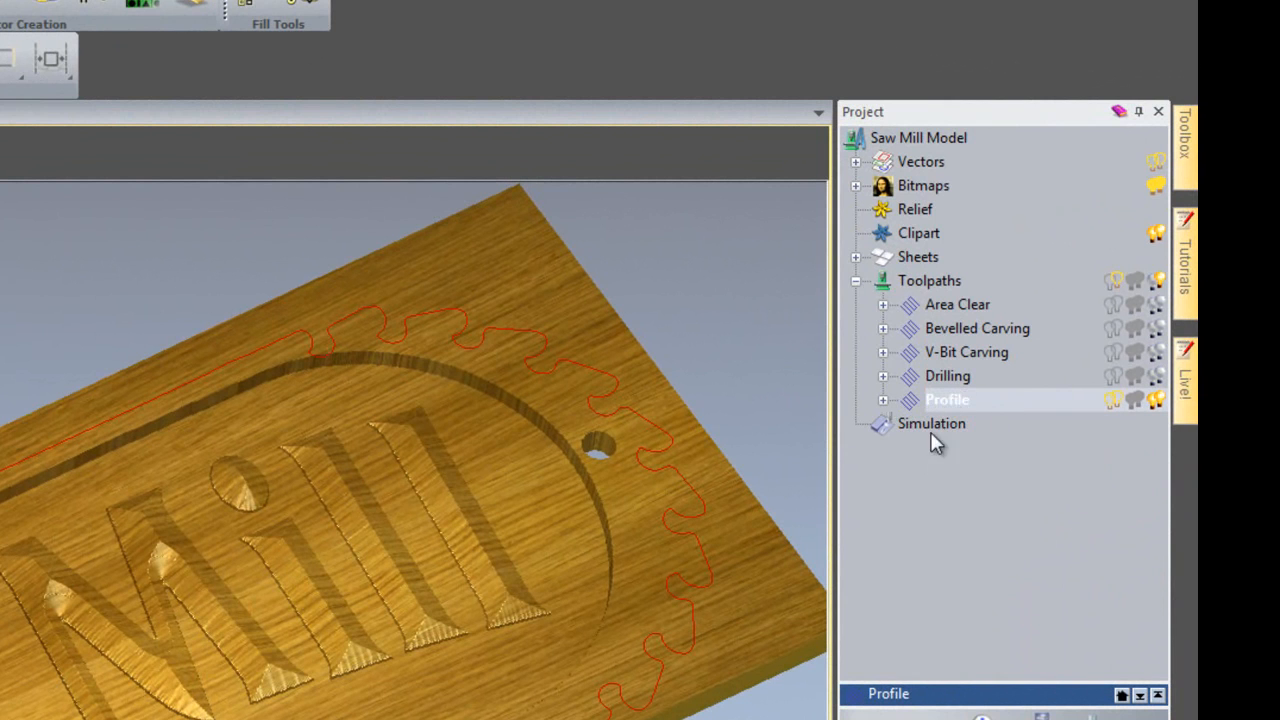
right_click(945, 399)
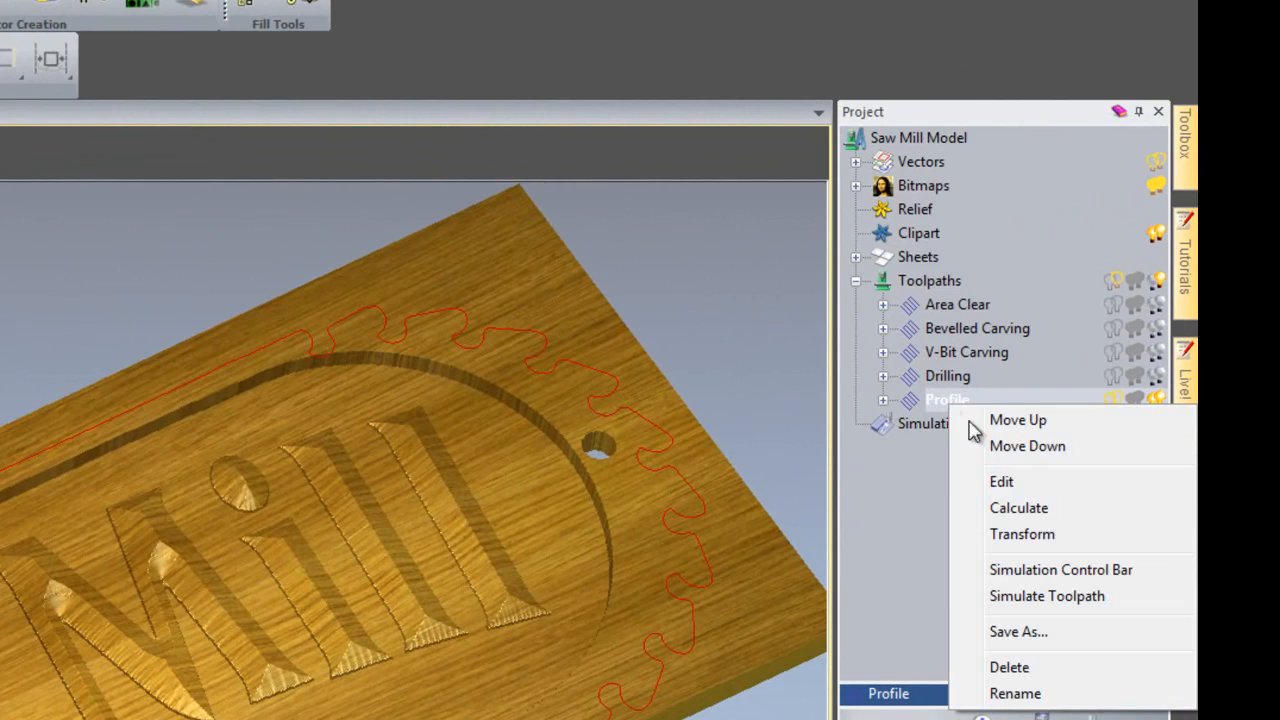
left_click(1015, 597)
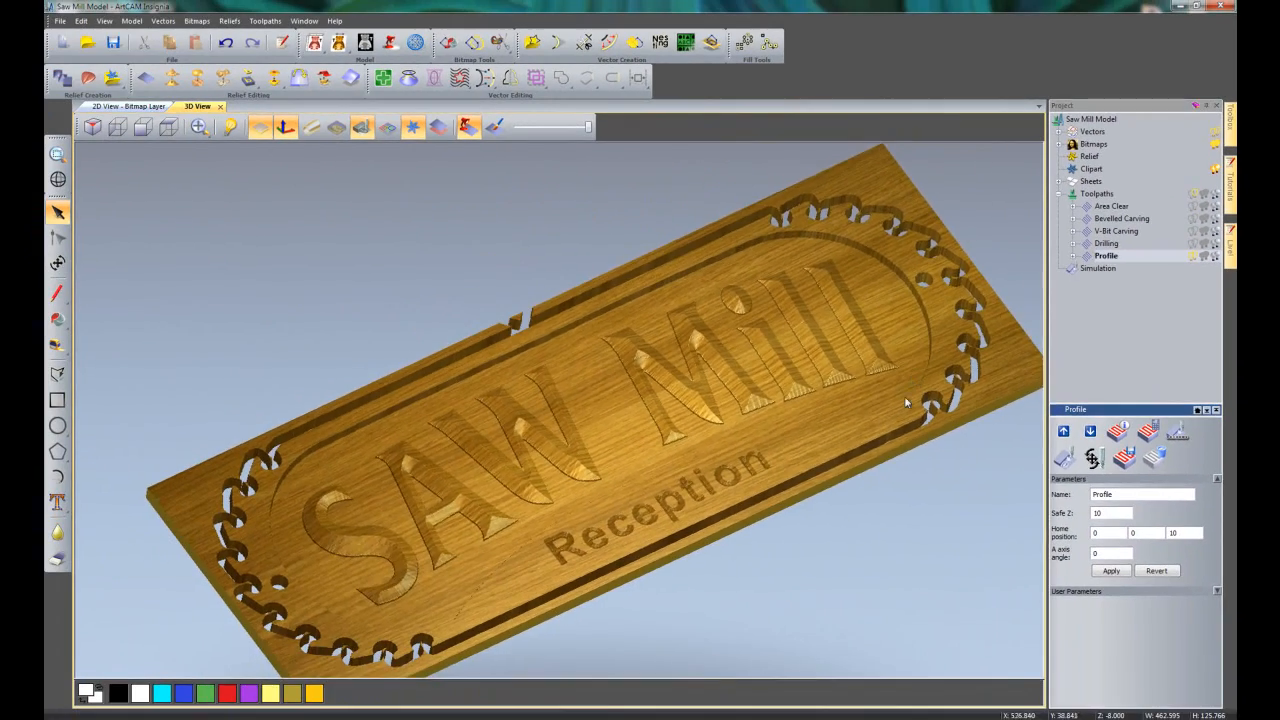
left_click_drag(888, 411, 827, 502)
left_click_drag(330, 462, 309, 477)
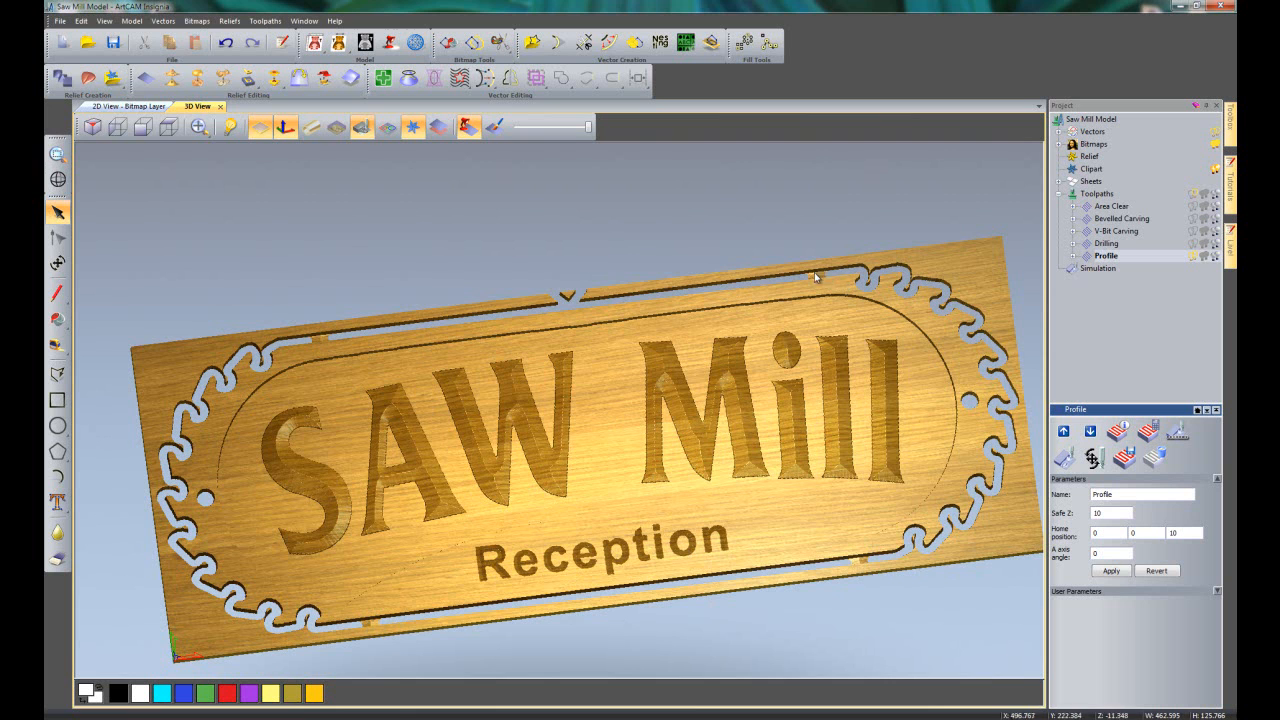
mouse_move(690, 640)
left_mouse_down()
mouse_move(709, 600)
mouse_move(680, 634)
left_mouse_up()
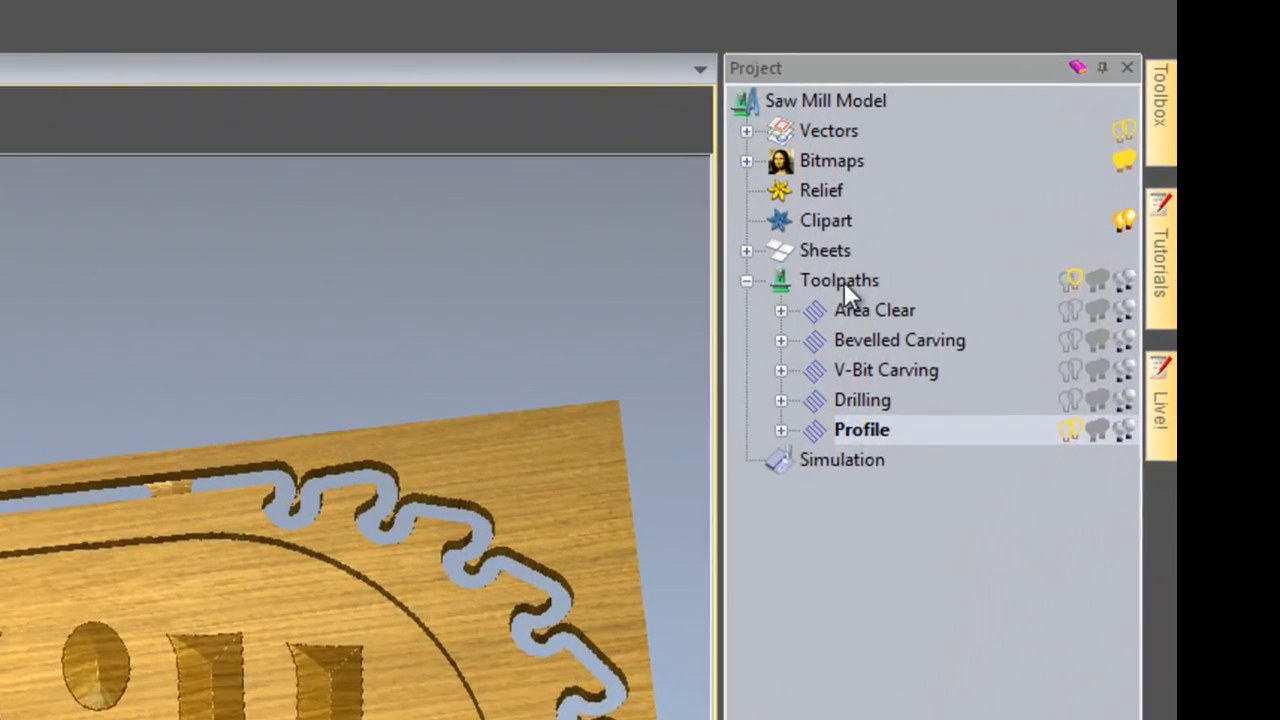
Start saving the toolpaths, naming the output file Saw Mill and choosing the Desktop as its location.
left_click(840, 281)
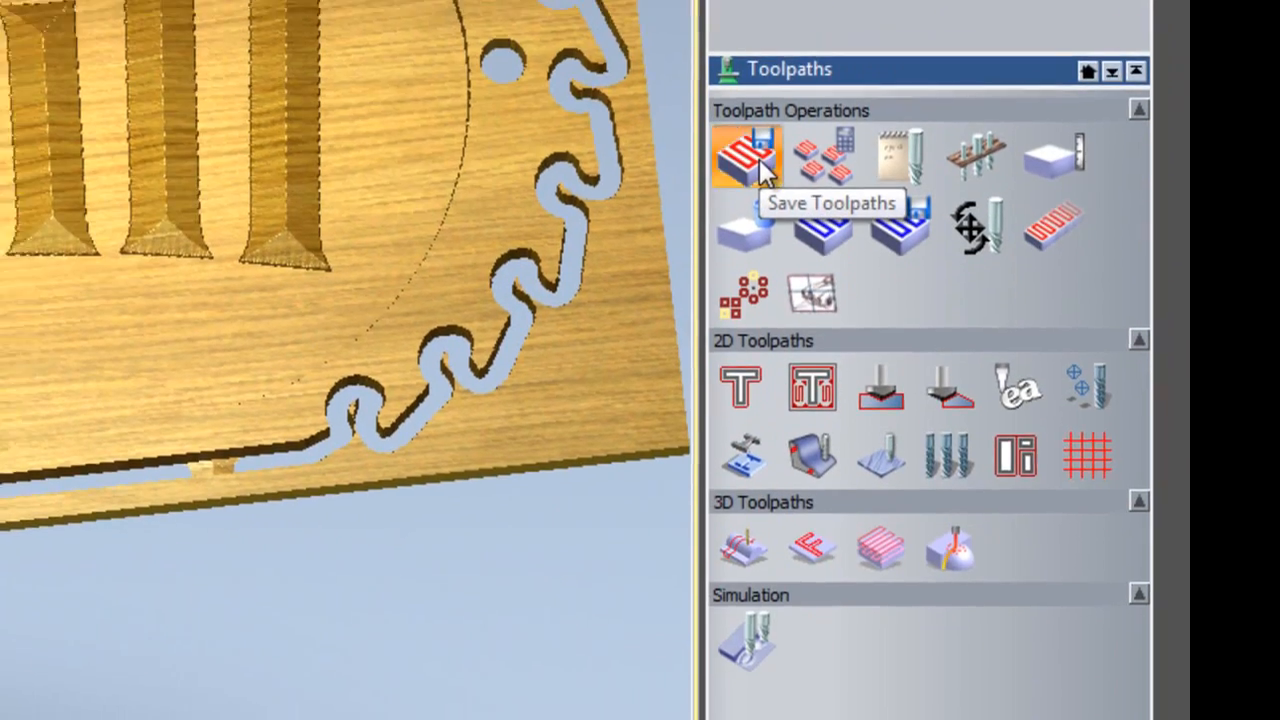
left_click(730, 492)
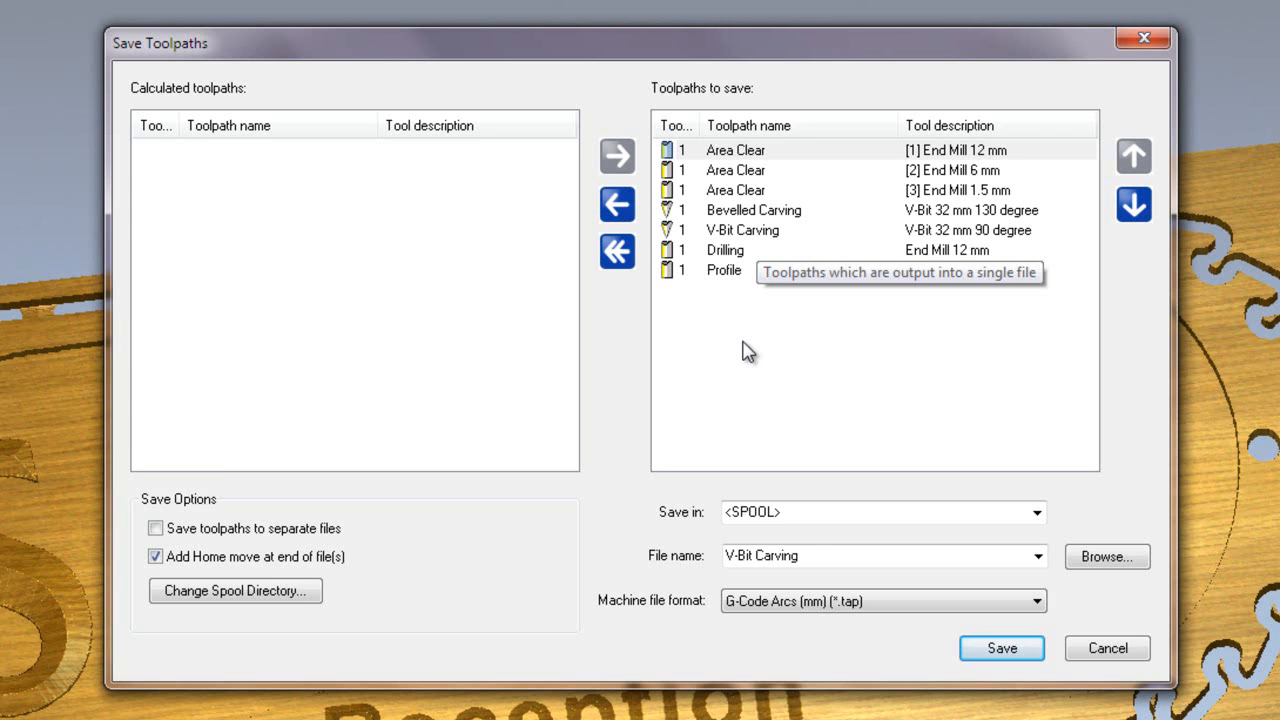
left_click_drag(813, 559, 728, 560)
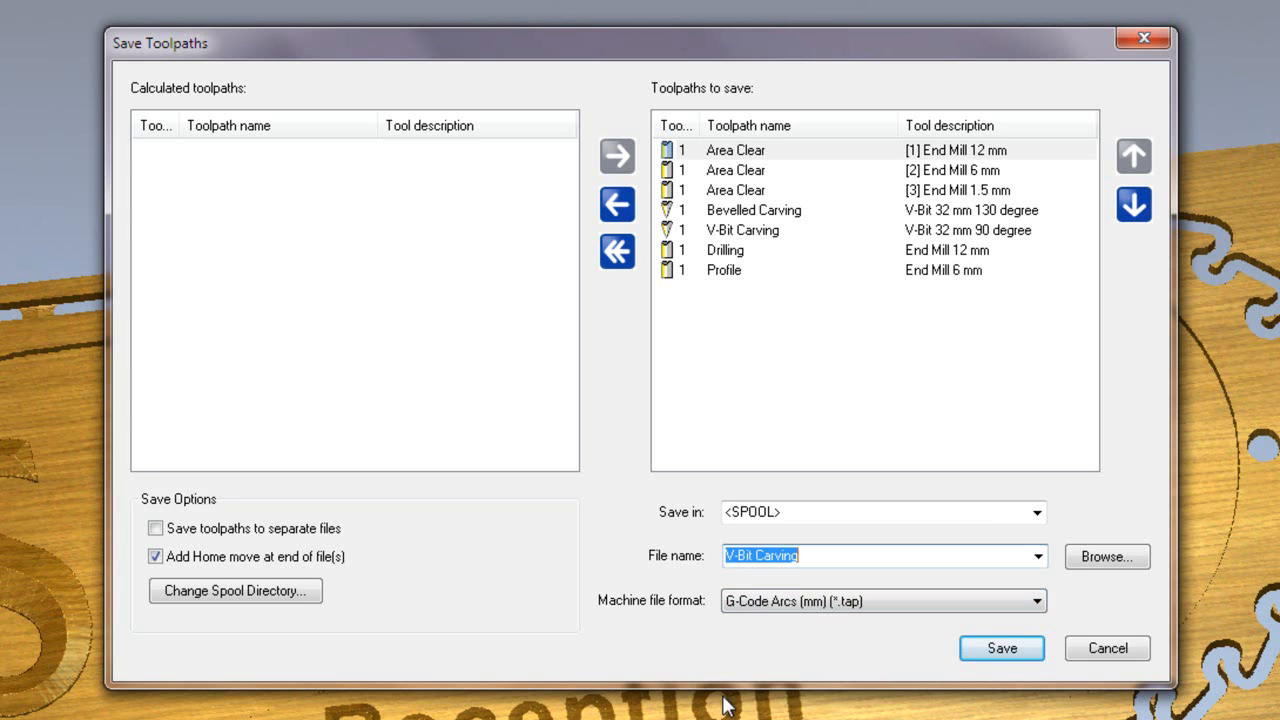
type("Saw Mill")
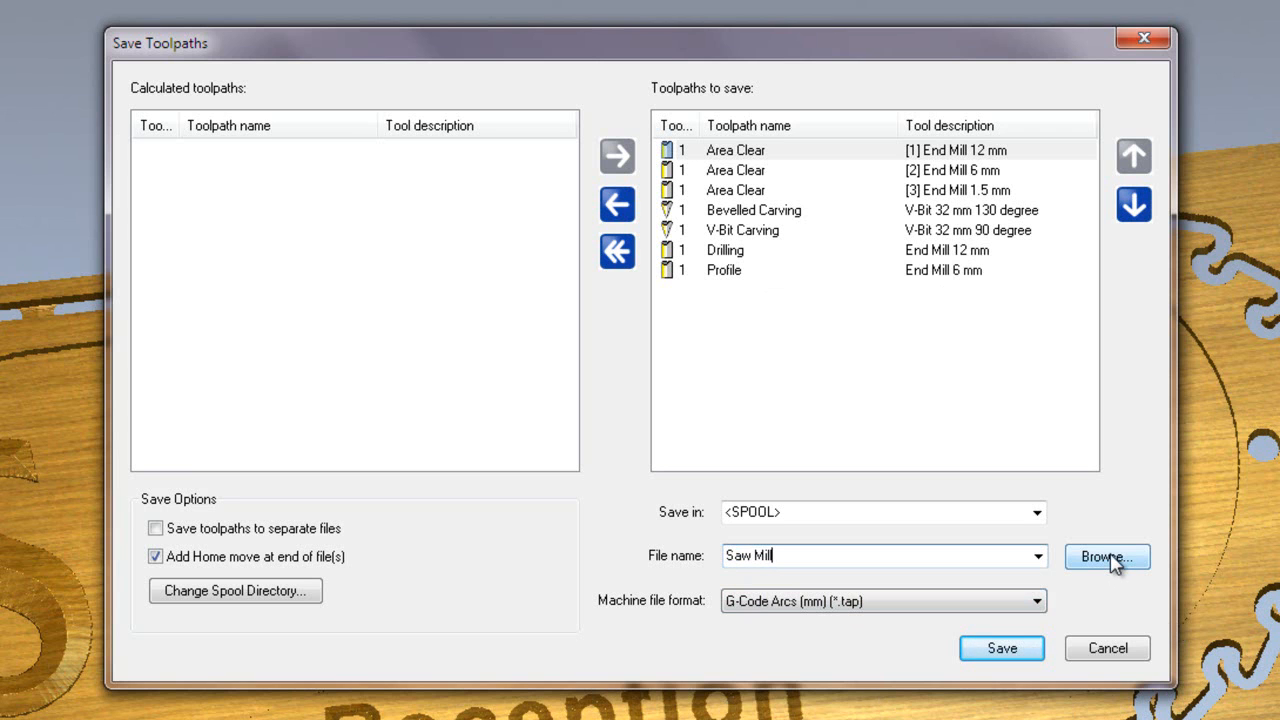
left_click(1106, 557)
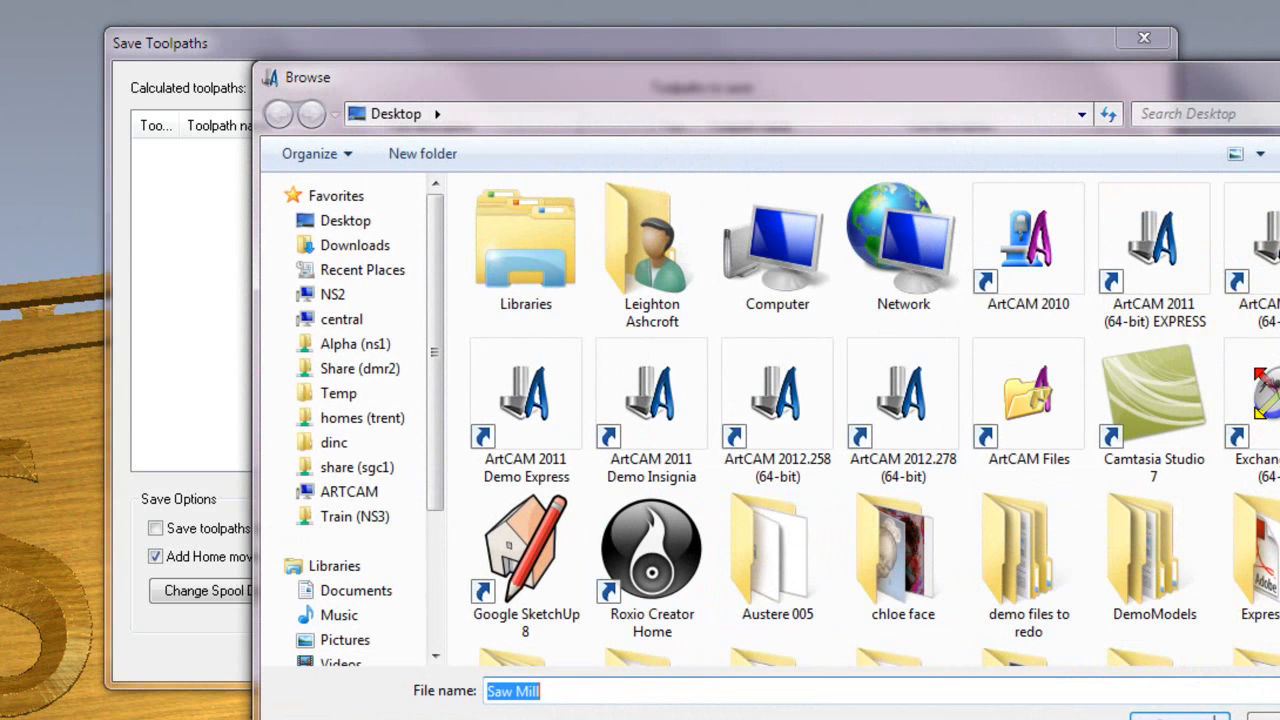
left_click(1180, 716)
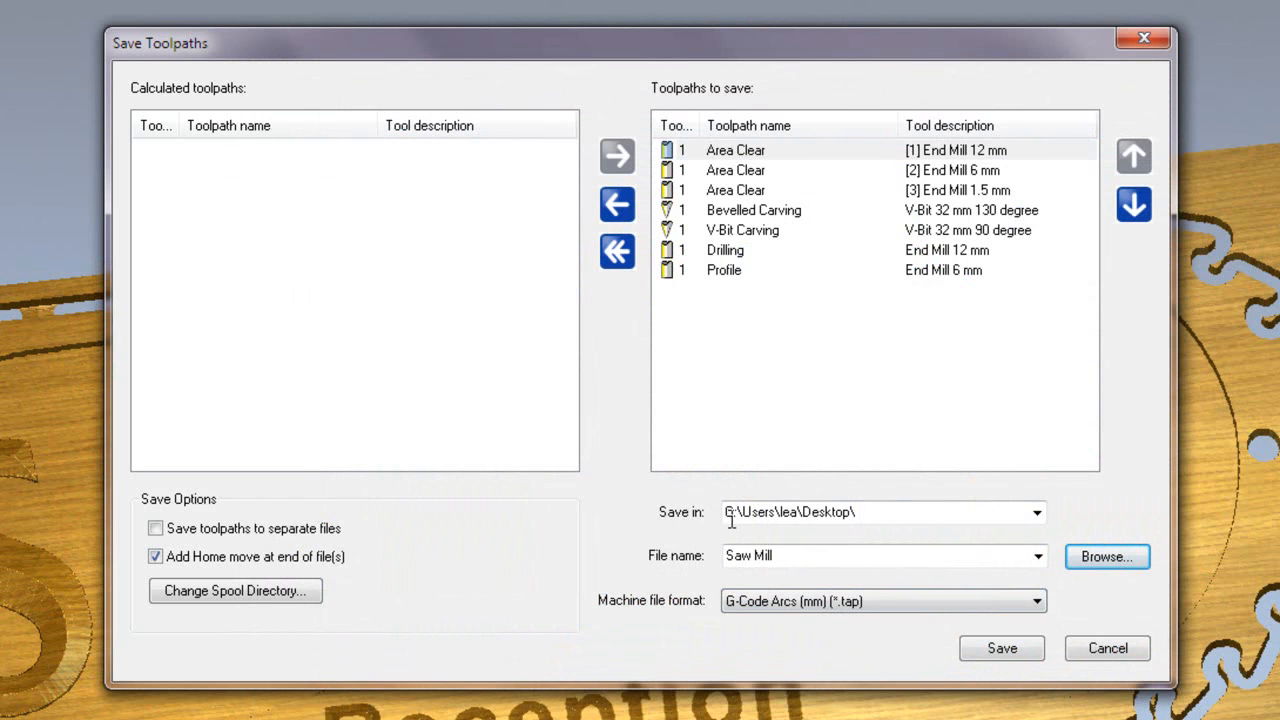
left_click(1037, 512)
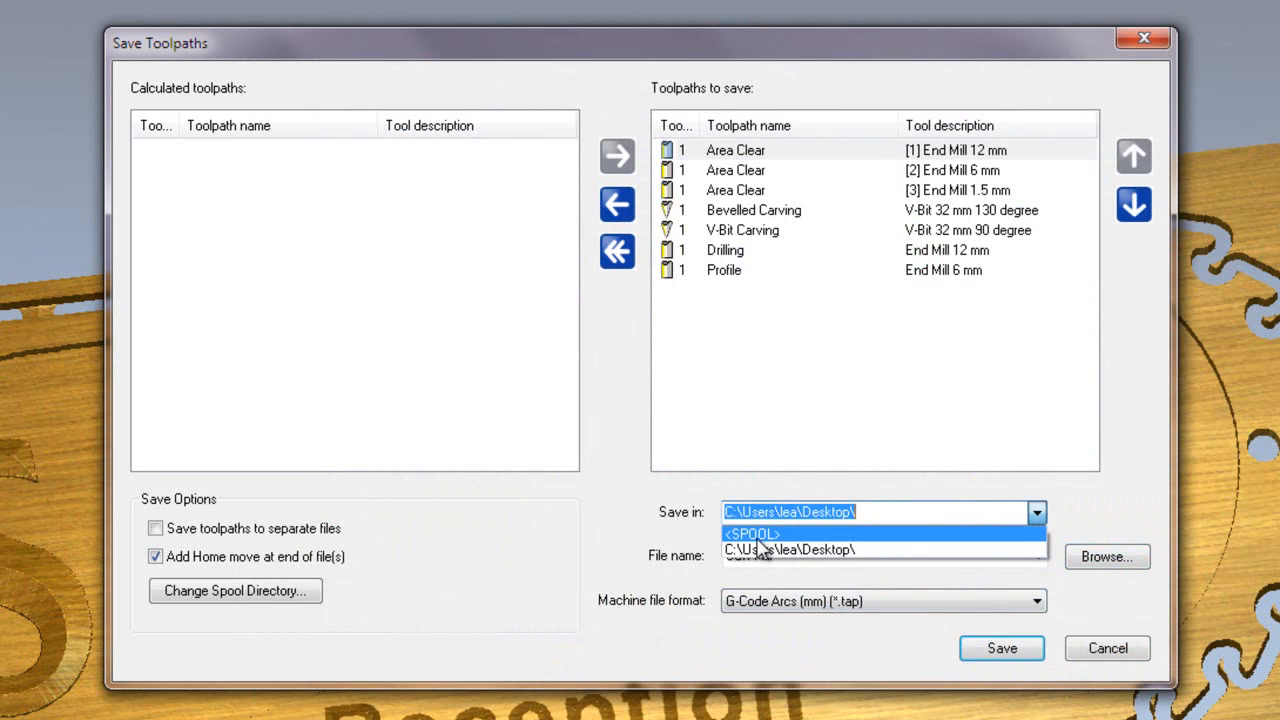
left_click(665, 510)
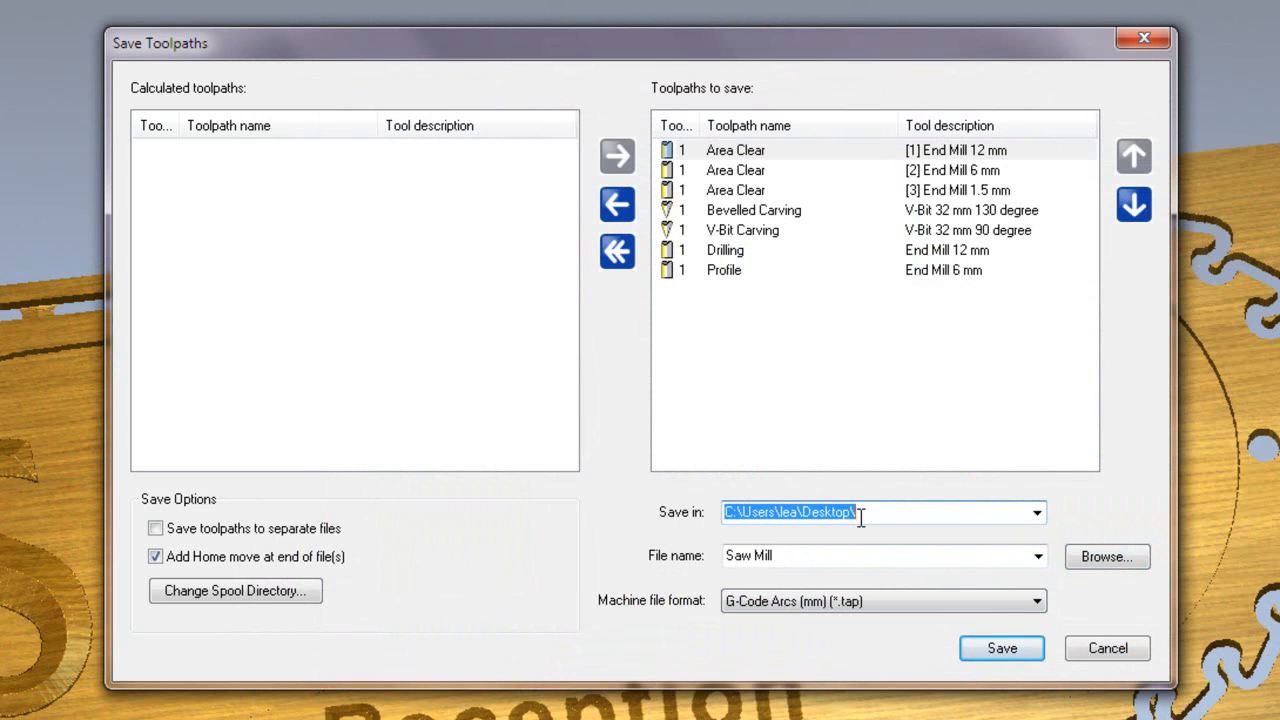
left_click(1038, 513)
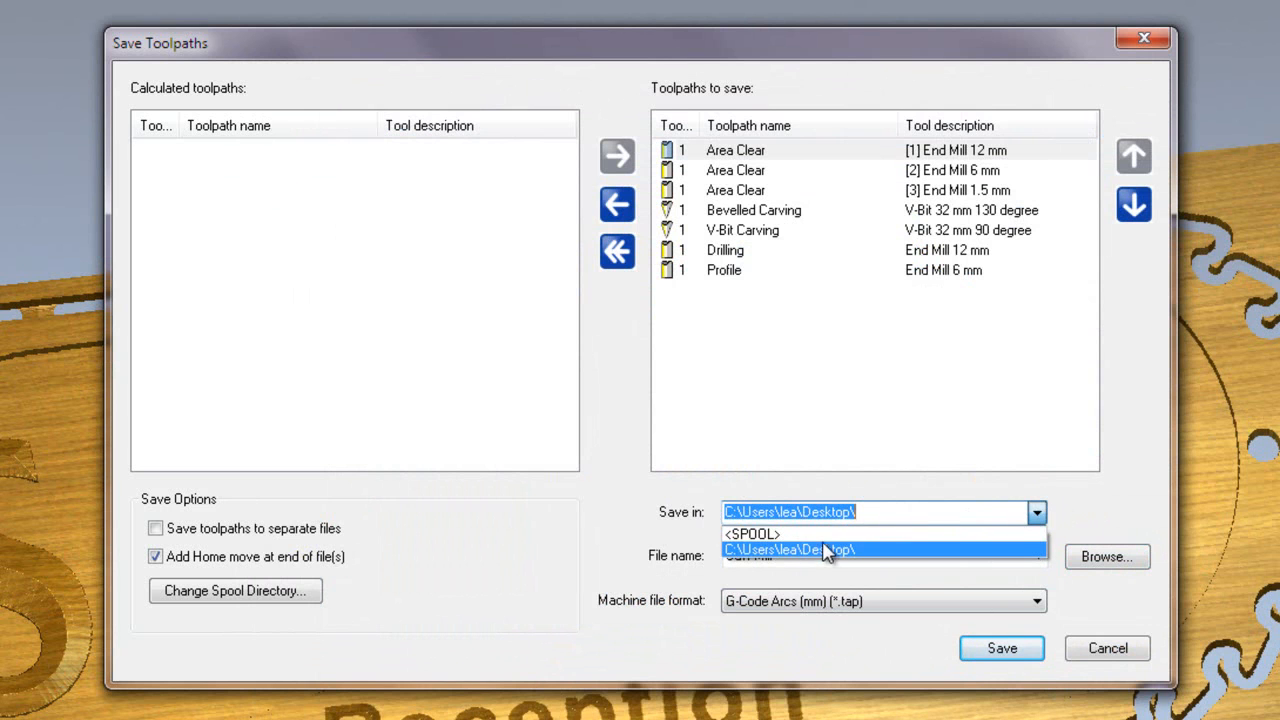
left_click(1138, 504)
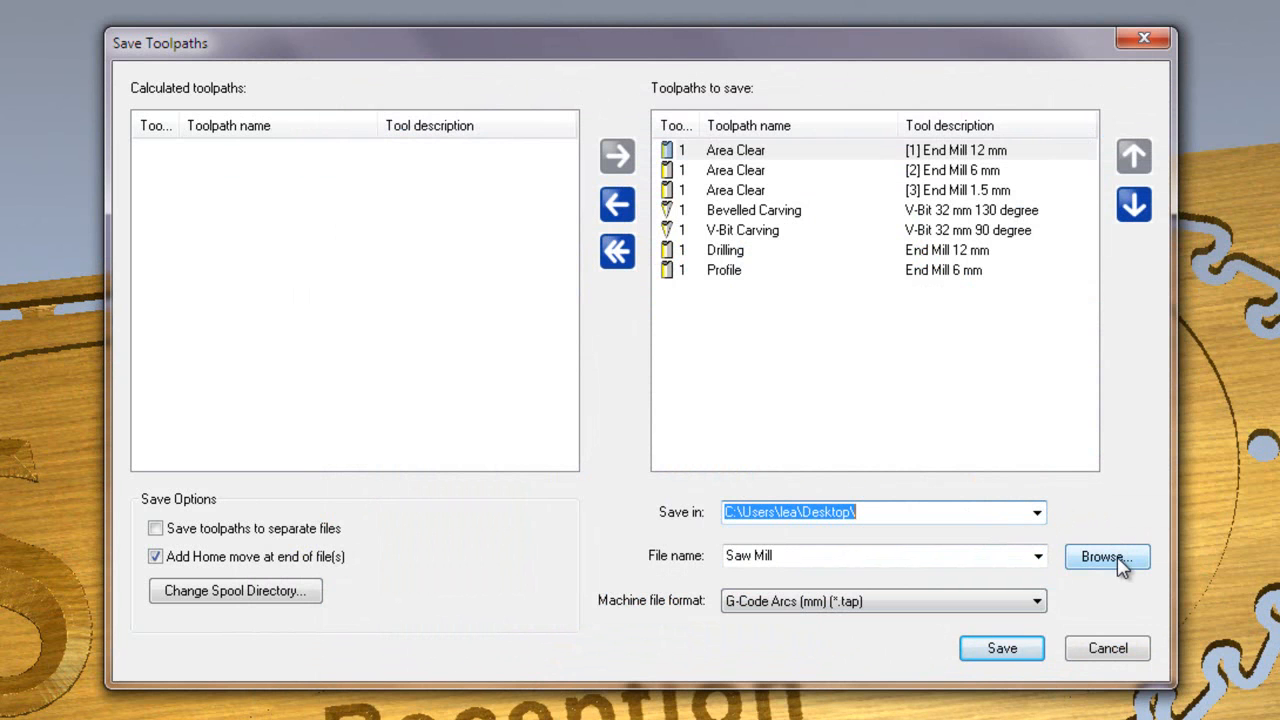
Set only the Area Clear [1] End Mill 12 mm toolpath for saving, with the file name Saw Mill - Area01.
left_click(617, 252)
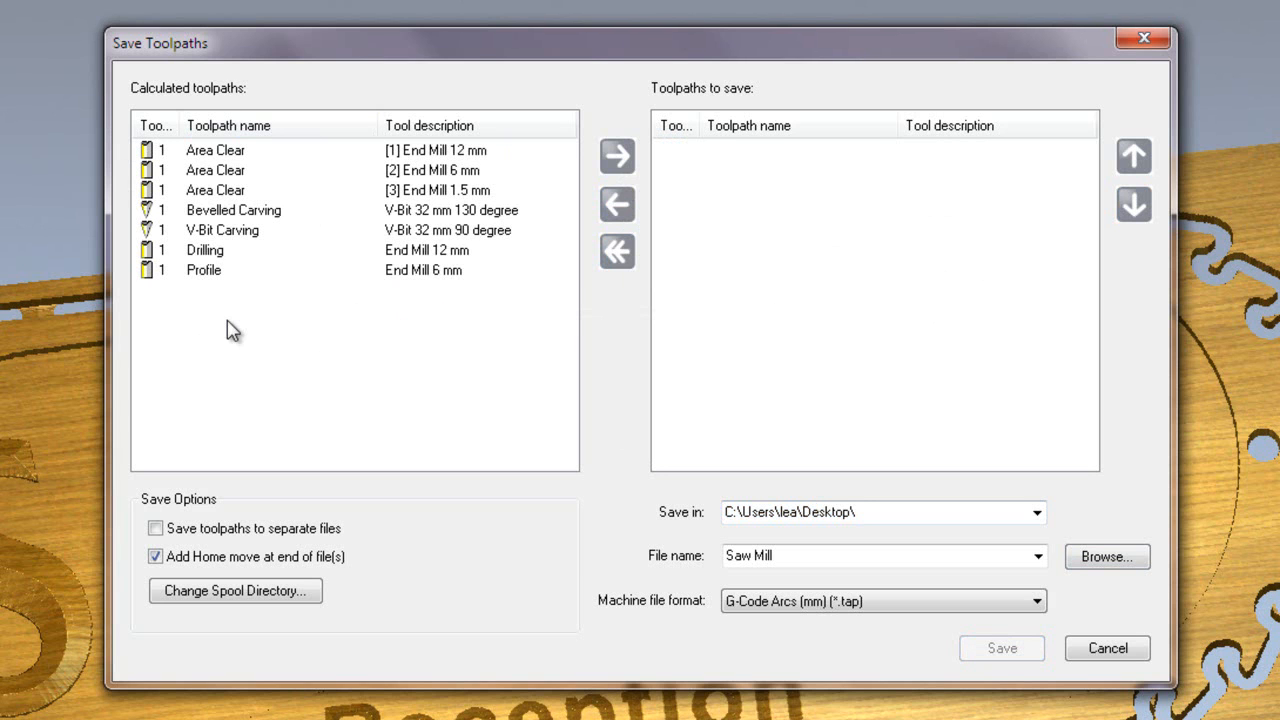
left_click(471, 150)
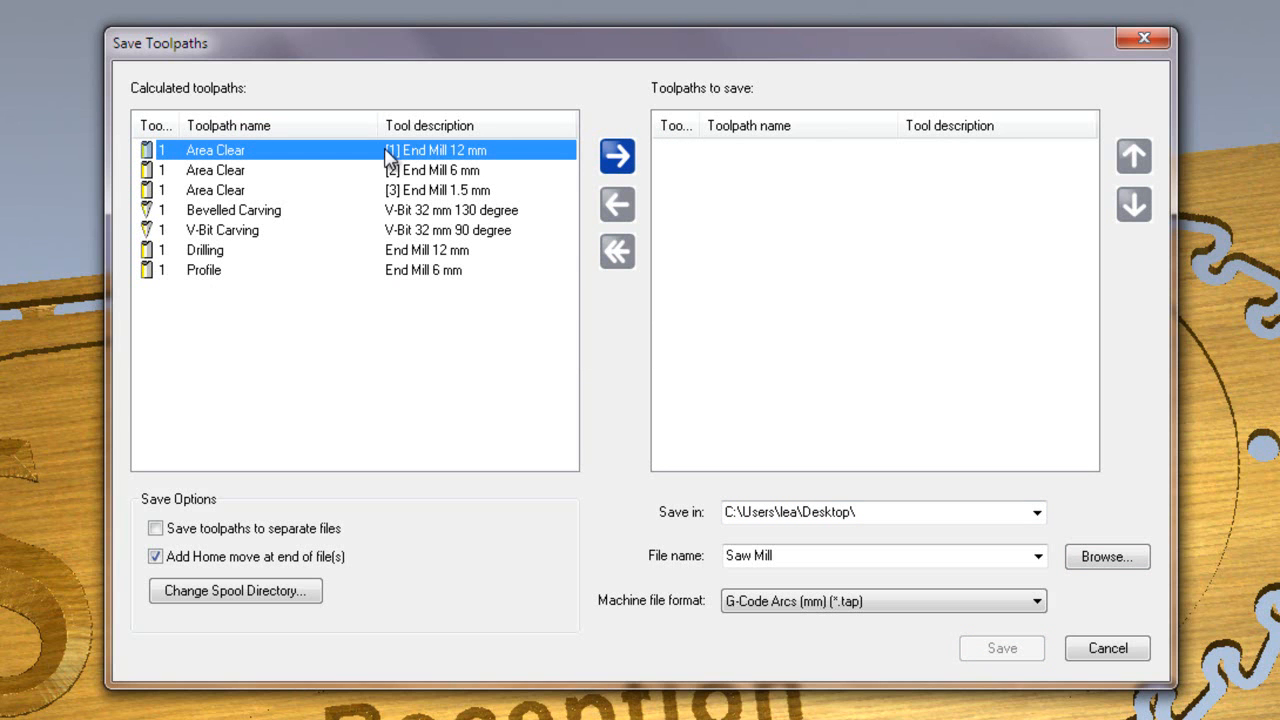
left_click(608, 165)
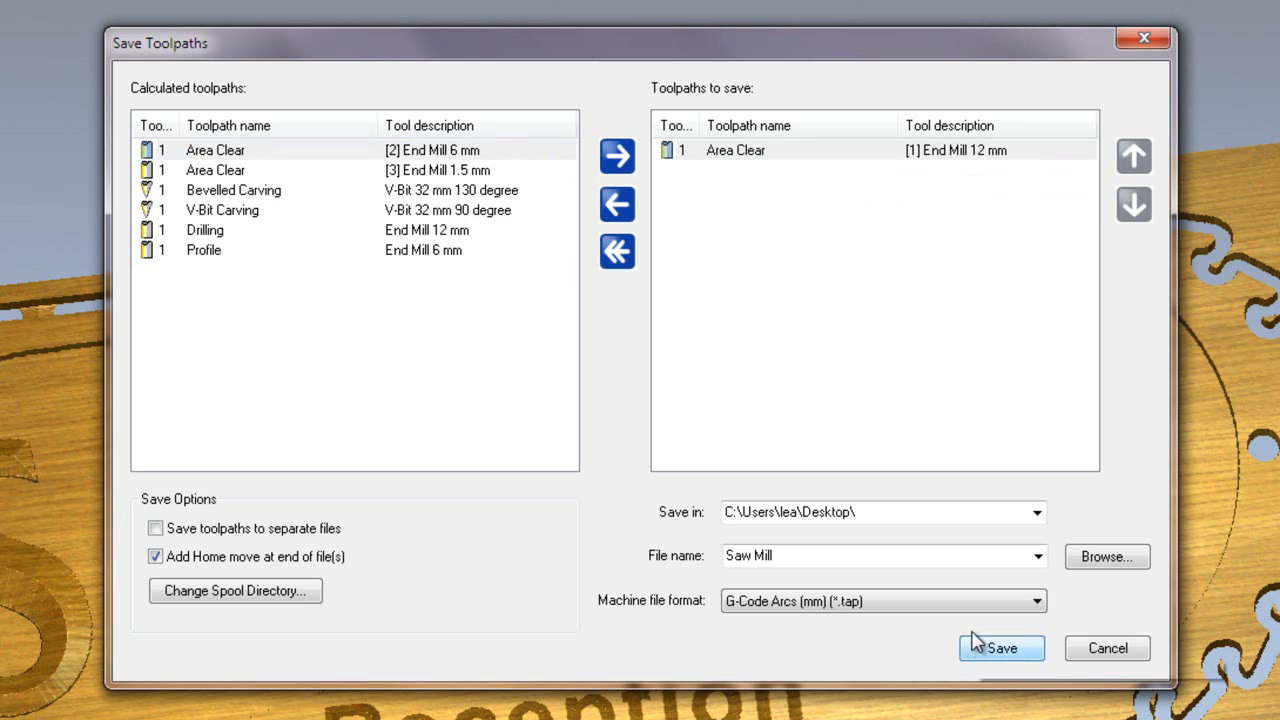
left_click(782, 556)
left_click(829, 559)
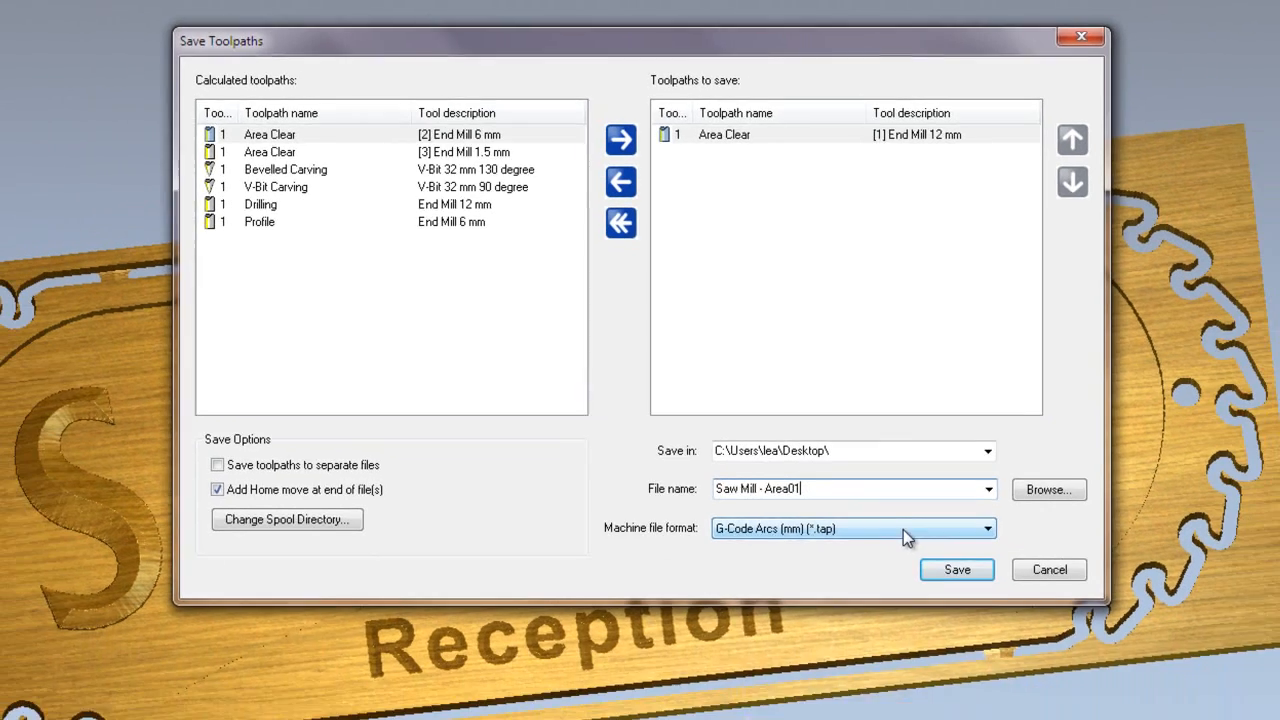
Browse the machine file formats and choose G-Code Arcs (mm) (*.tap).
left_click(955, 601)
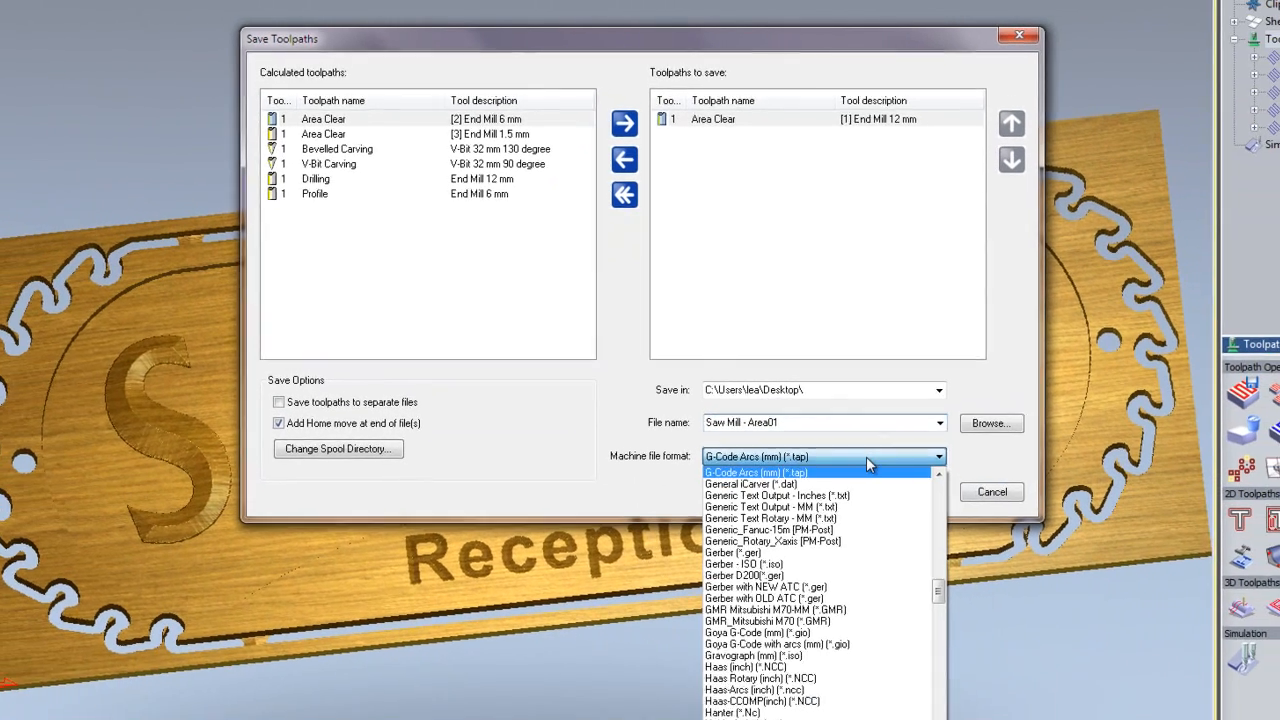
scroll(841, 587, "down", 10)
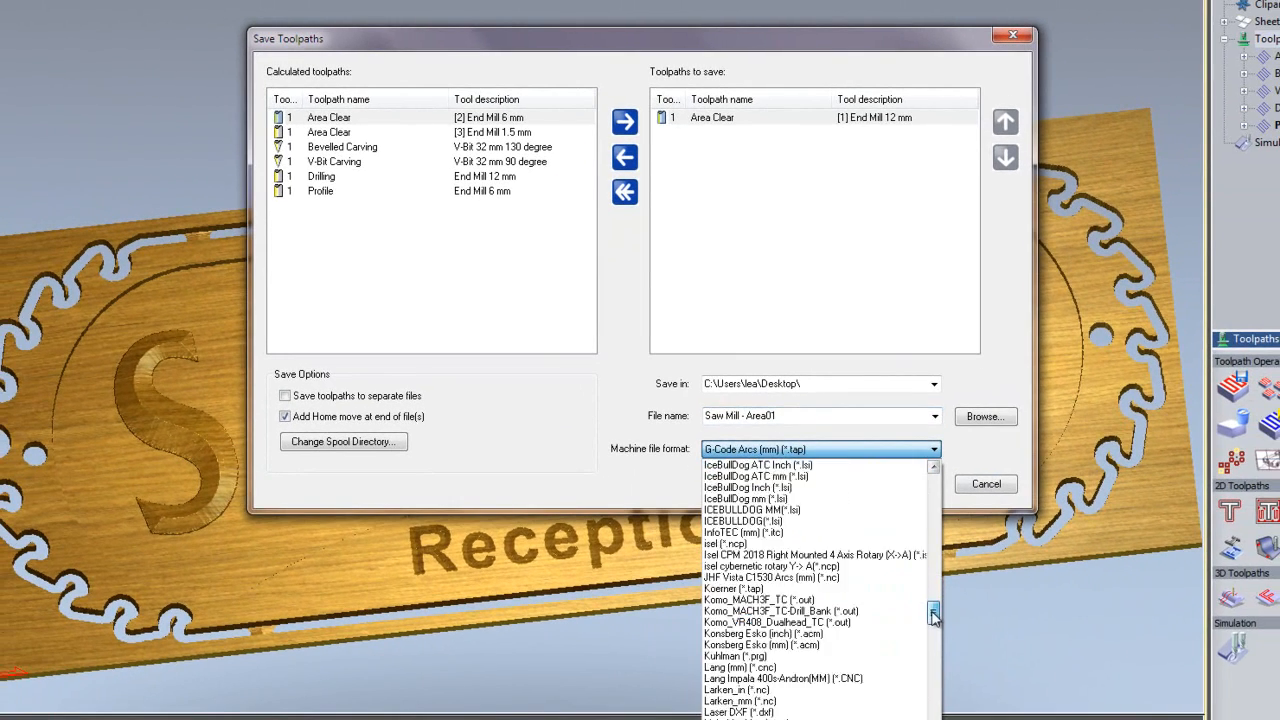
left_click_drag(933, 640, 942, 572)
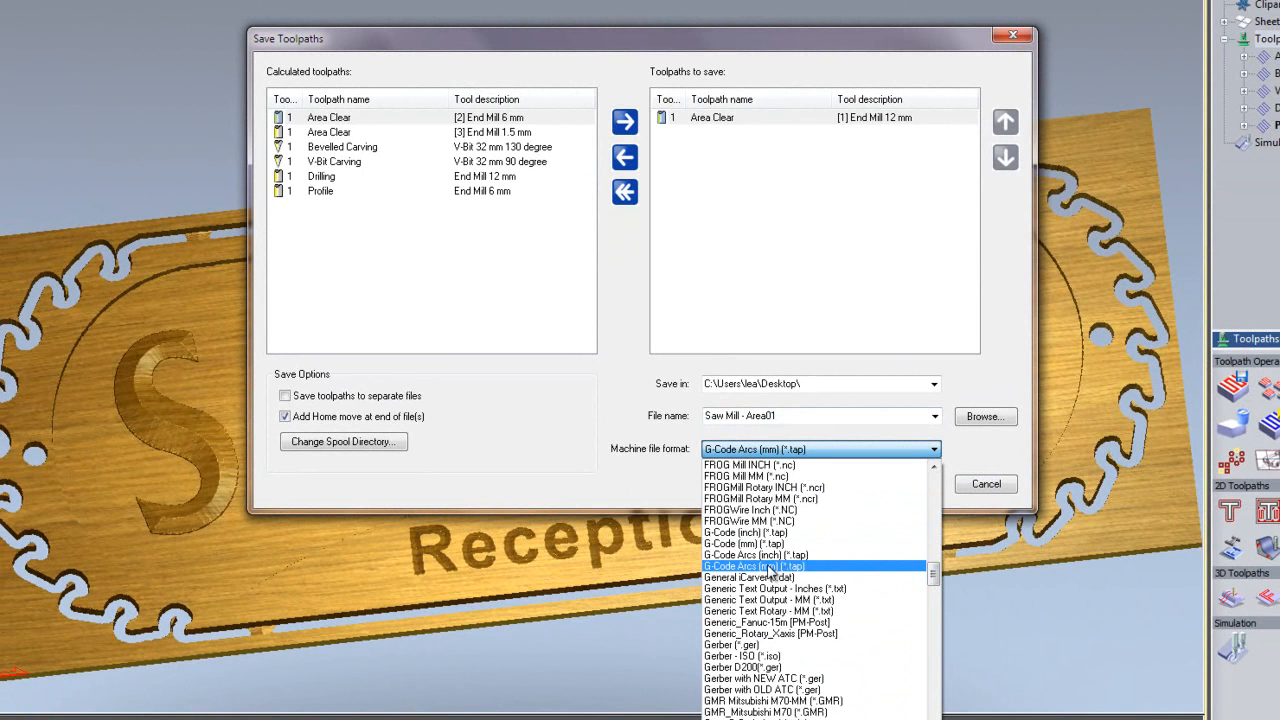
left_click(770, 566)
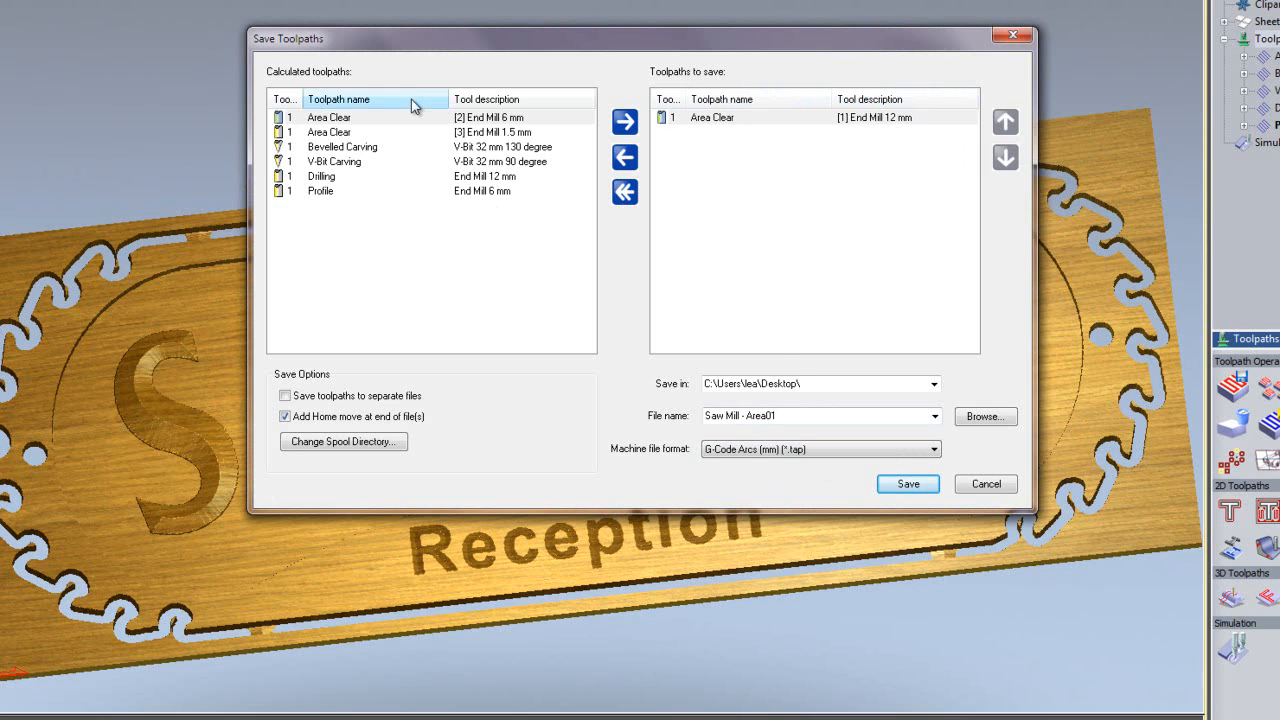
Shorten the file name to Saw Mill and add all the remaining calculated toolpaths to those being saved.
double_click(746, 420)
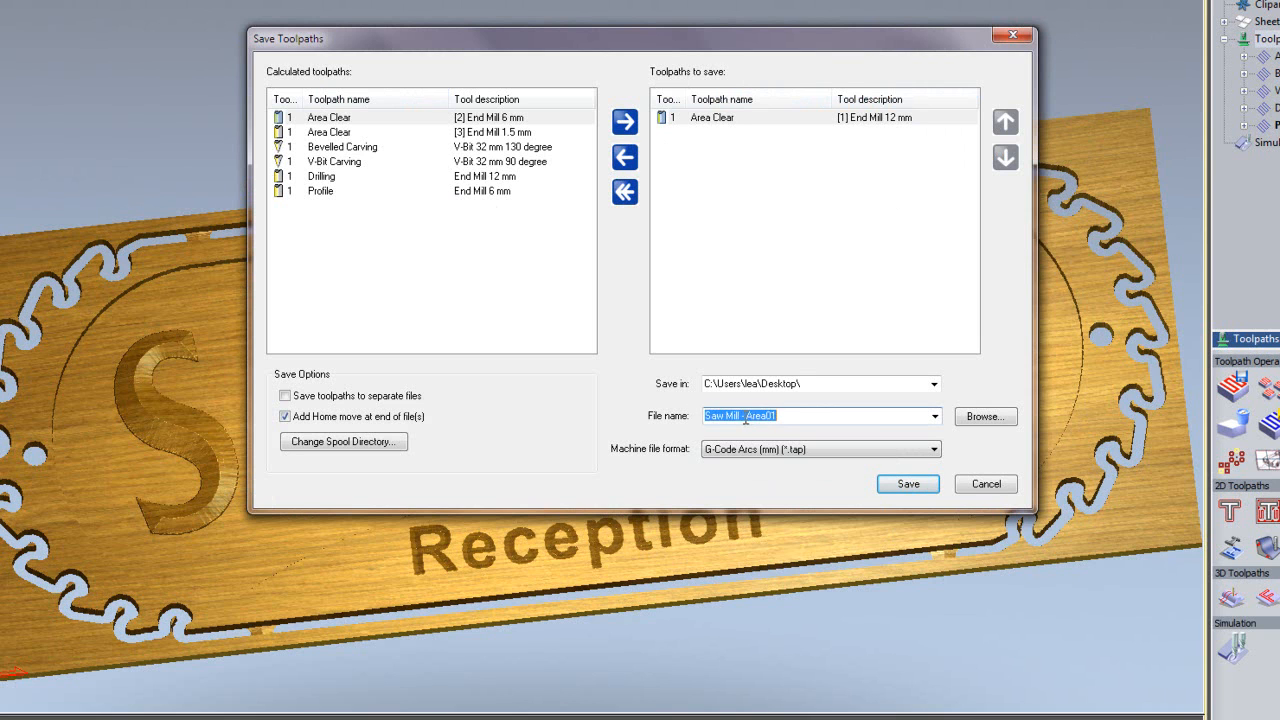
left_click_drag(742, 416, 880, 417)
key("BackSpace")
left_click(374, 118)
left_click(630, 125)
left_click(626, 124)
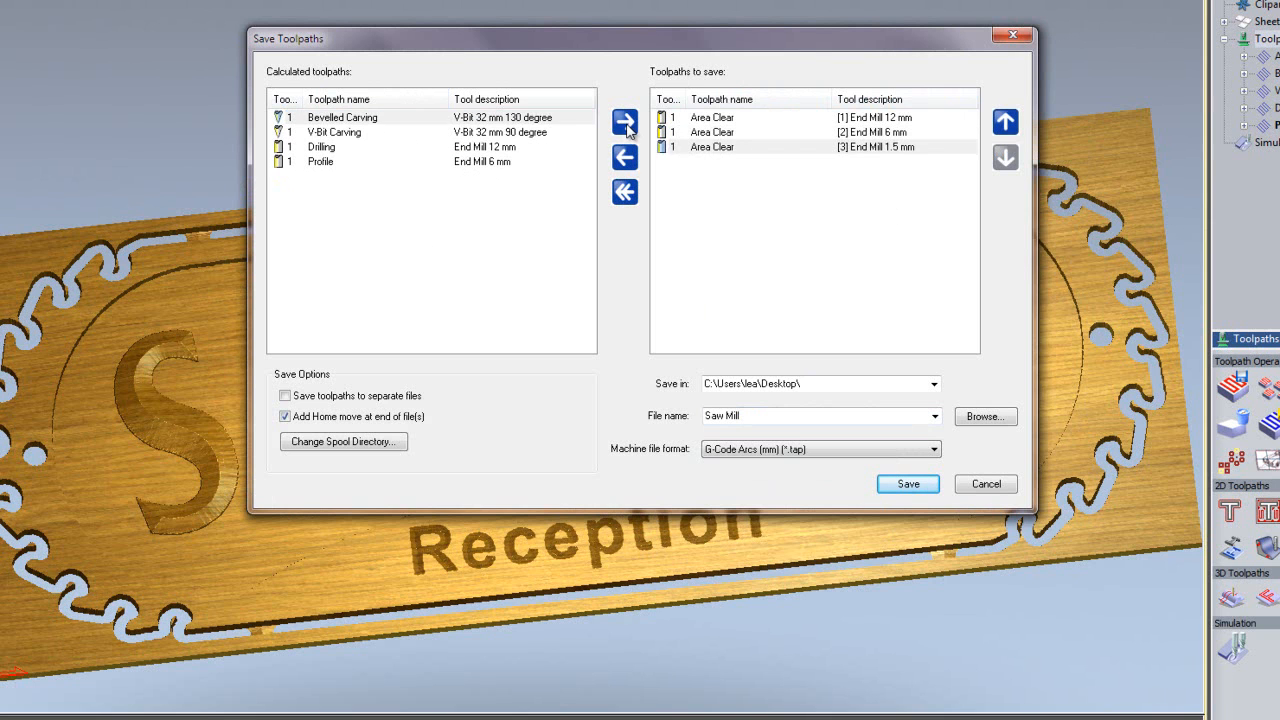
left_click(626, 124)
left_click(626, 124)
left_click(626, 124)
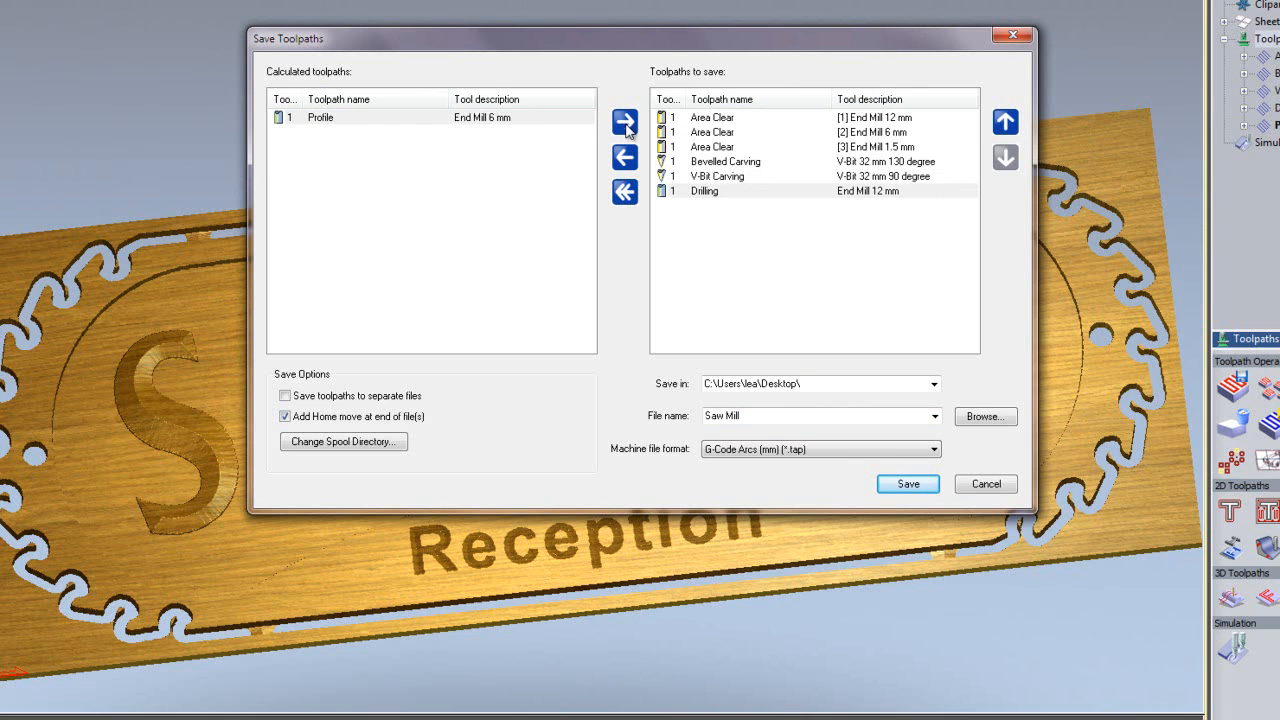
left_click(626, 126)
Save all the listed toolpaths, with the option to write them to separate files enabled.
left_click(695, 254)
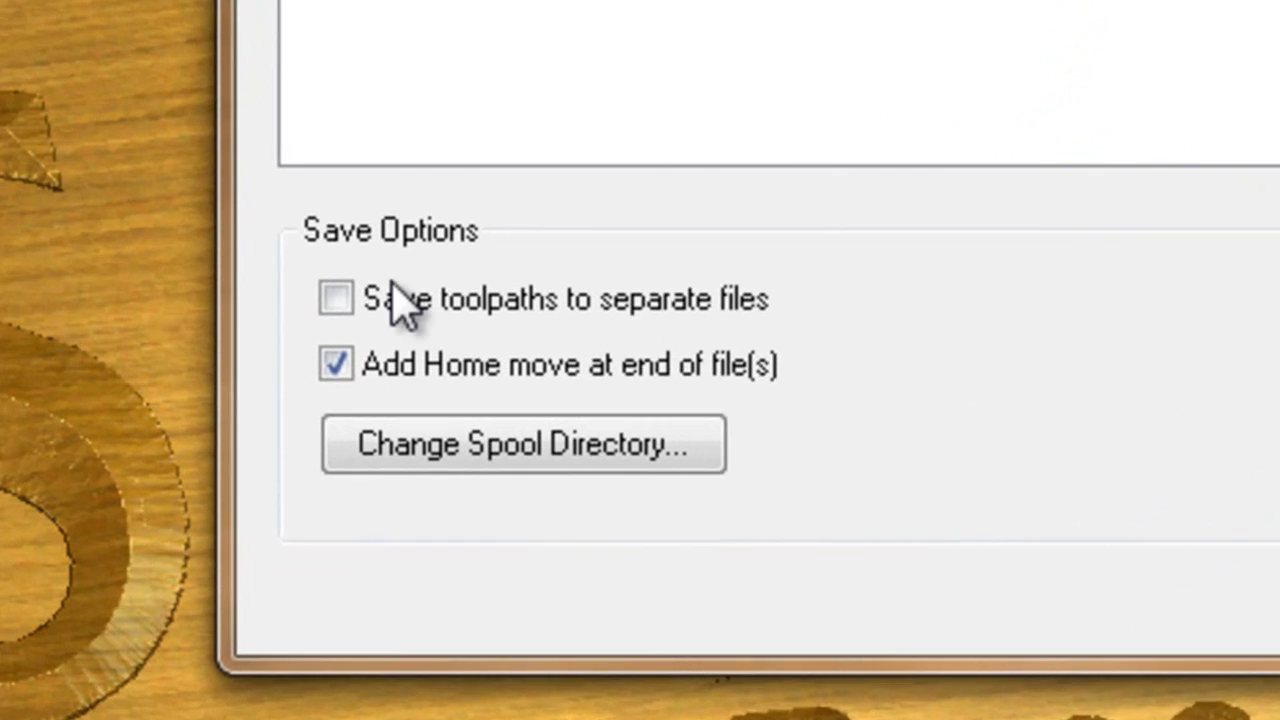
left_click(340, 290)
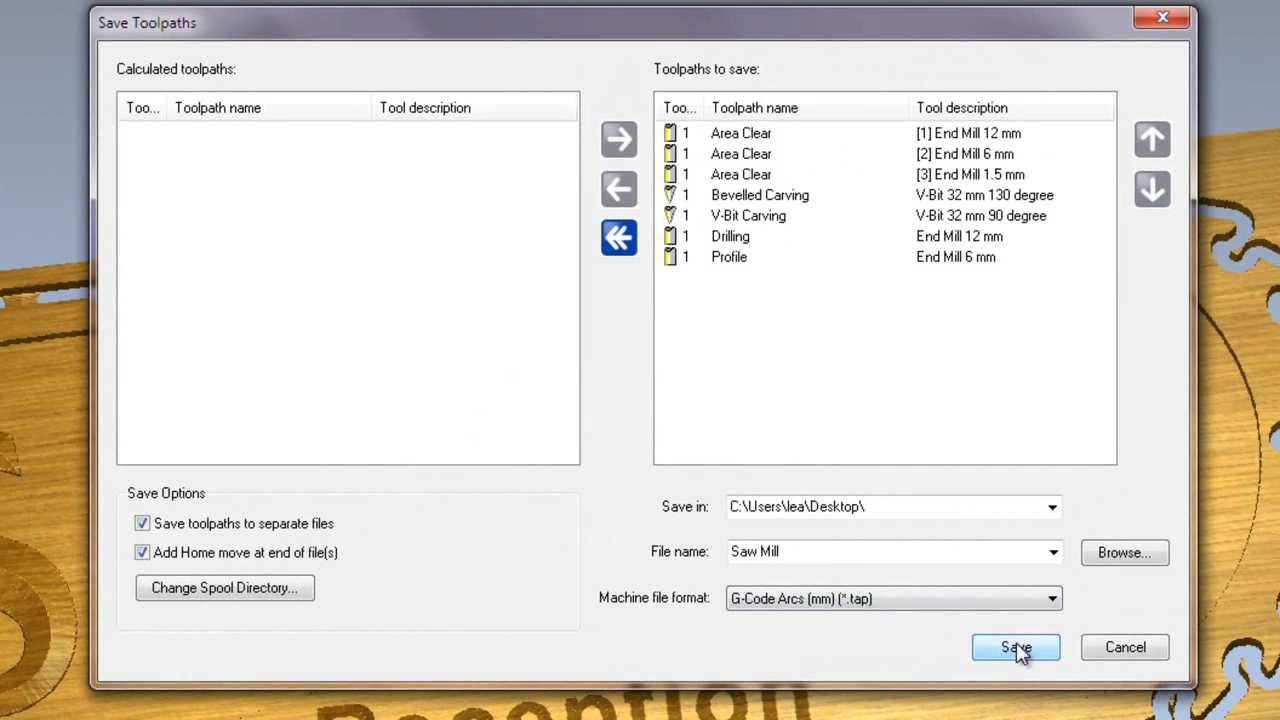
left_click(1016, 648)
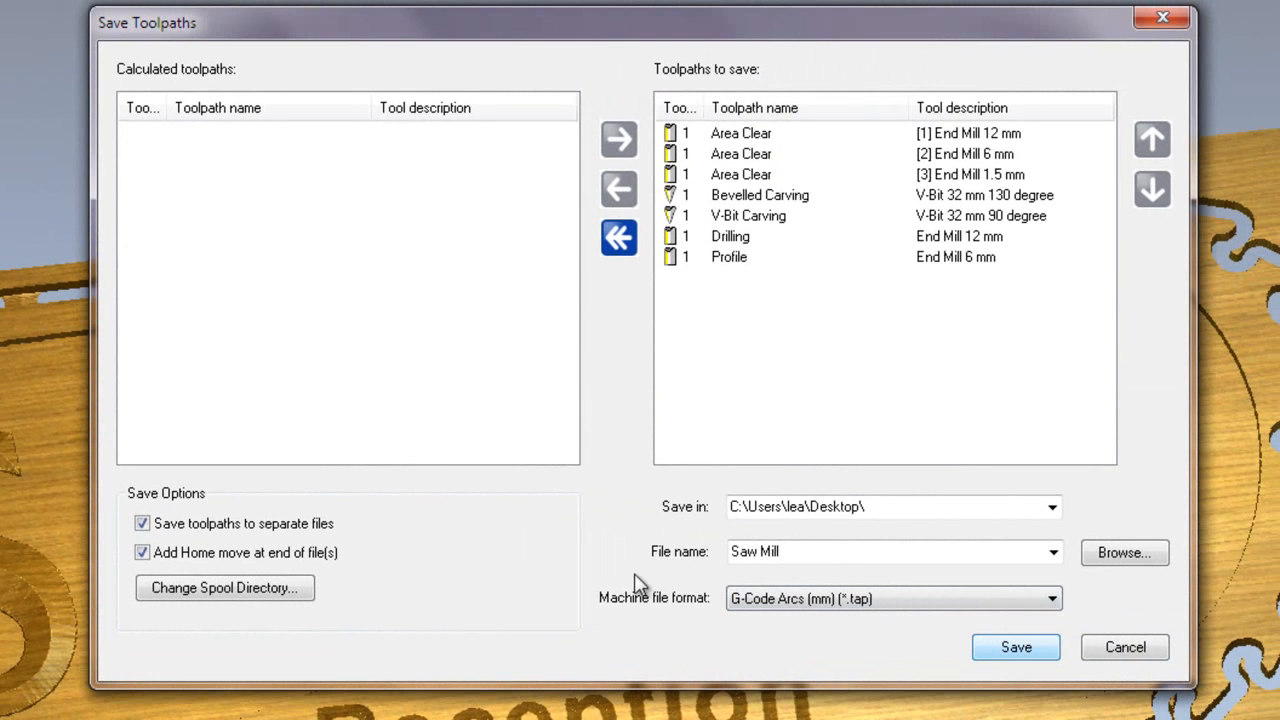